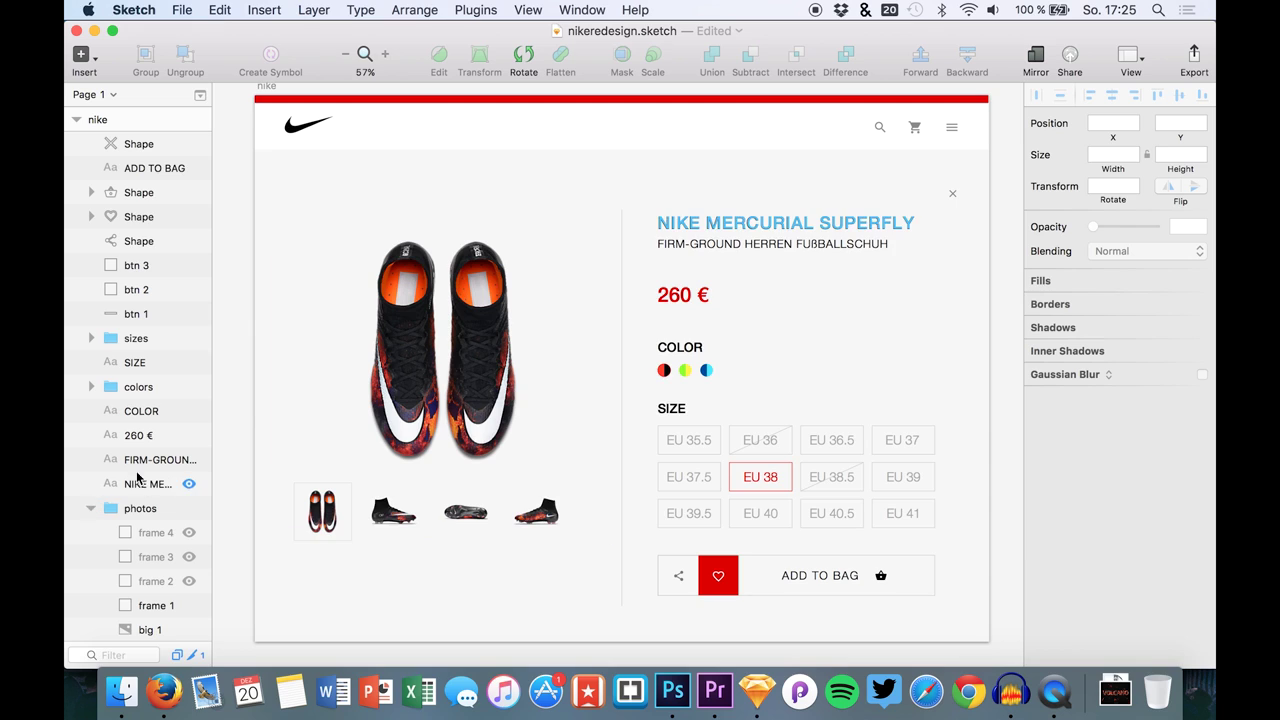
pyautogui.scroll(1, 227, 211)
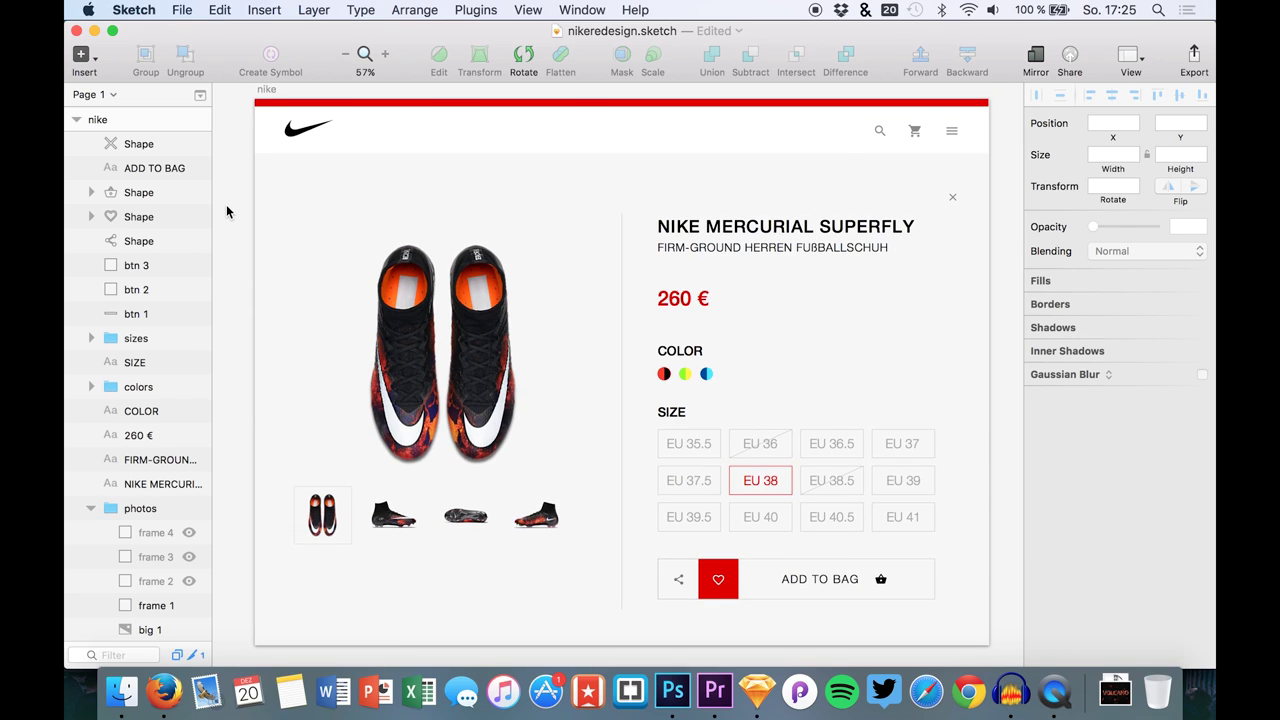
pyautogui.scroll(1, 234, 205)
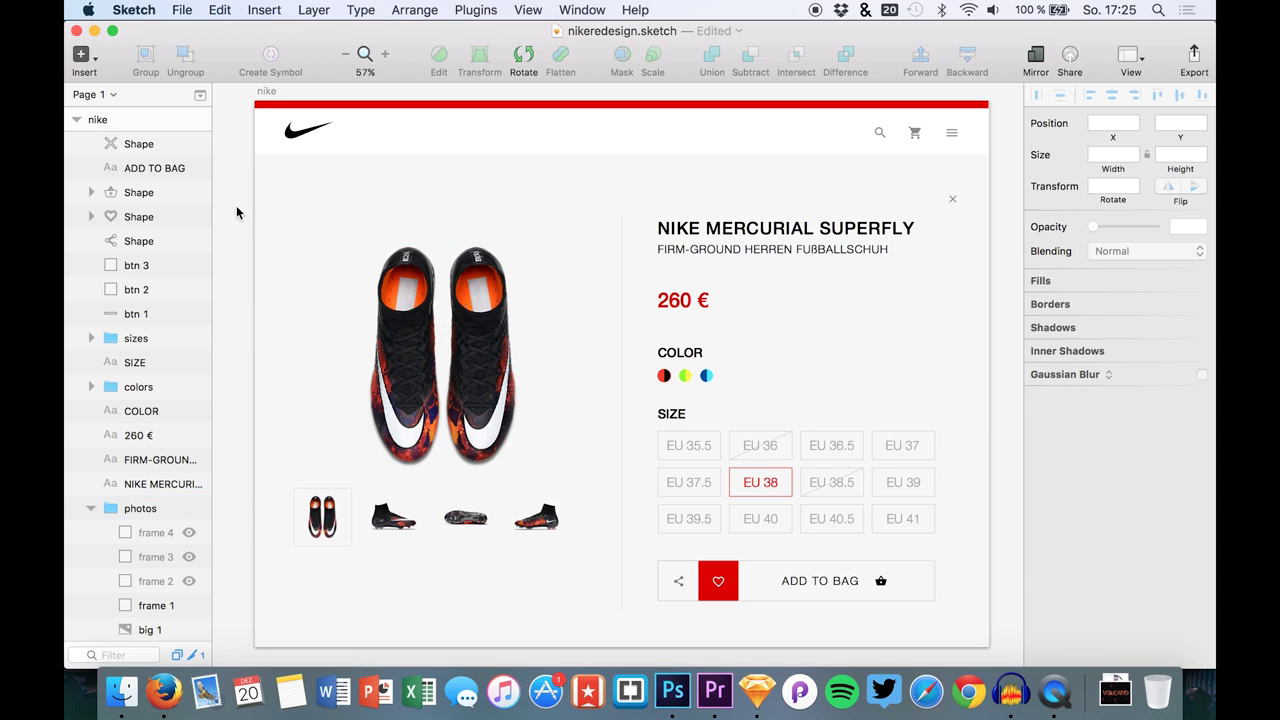
pyautogui.scroll(1, 232, 201)
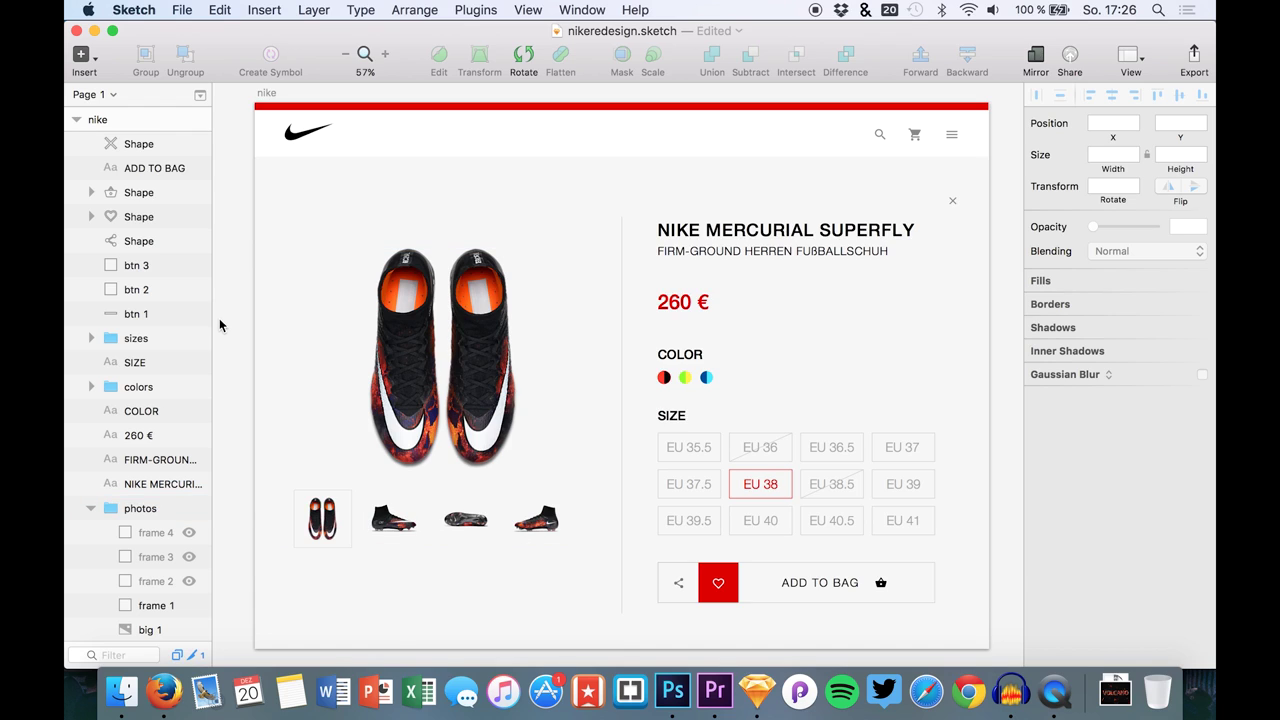
pyautogui.scroll(1, 221, 323)
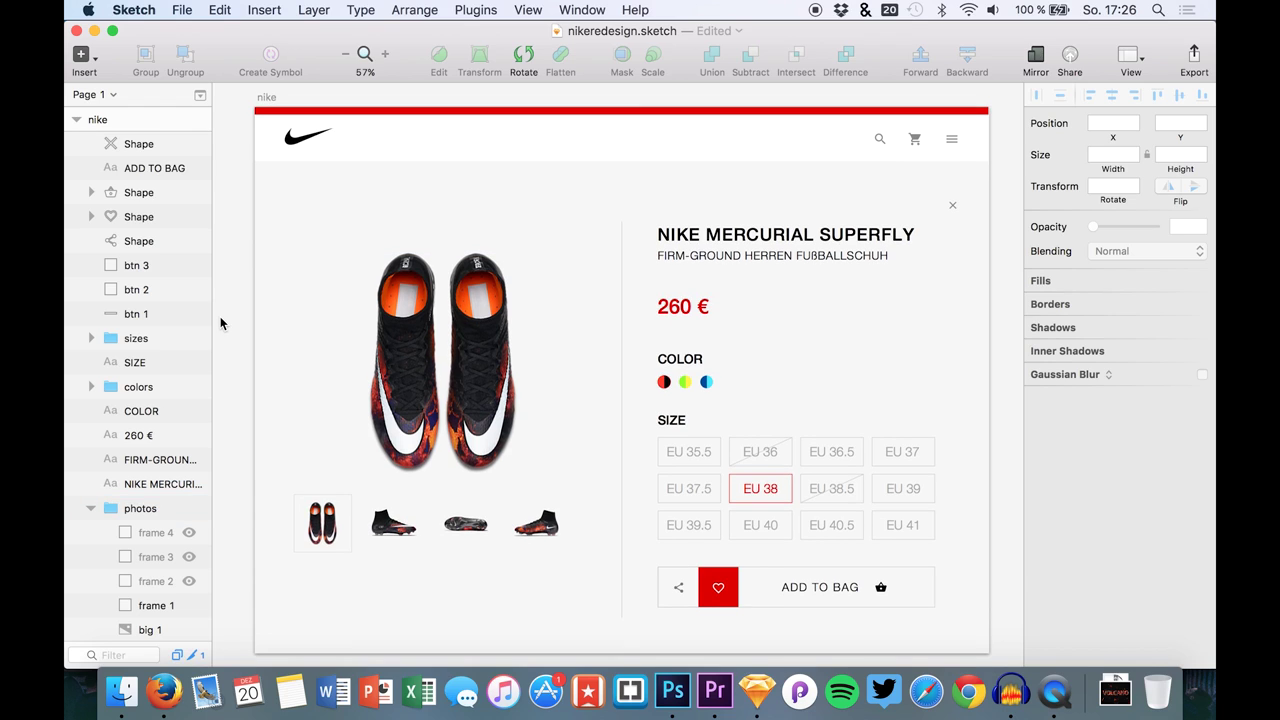
pyautogui.hscroll(1, 221, 323)
pyautogui.scroll(-2, 220, 322)
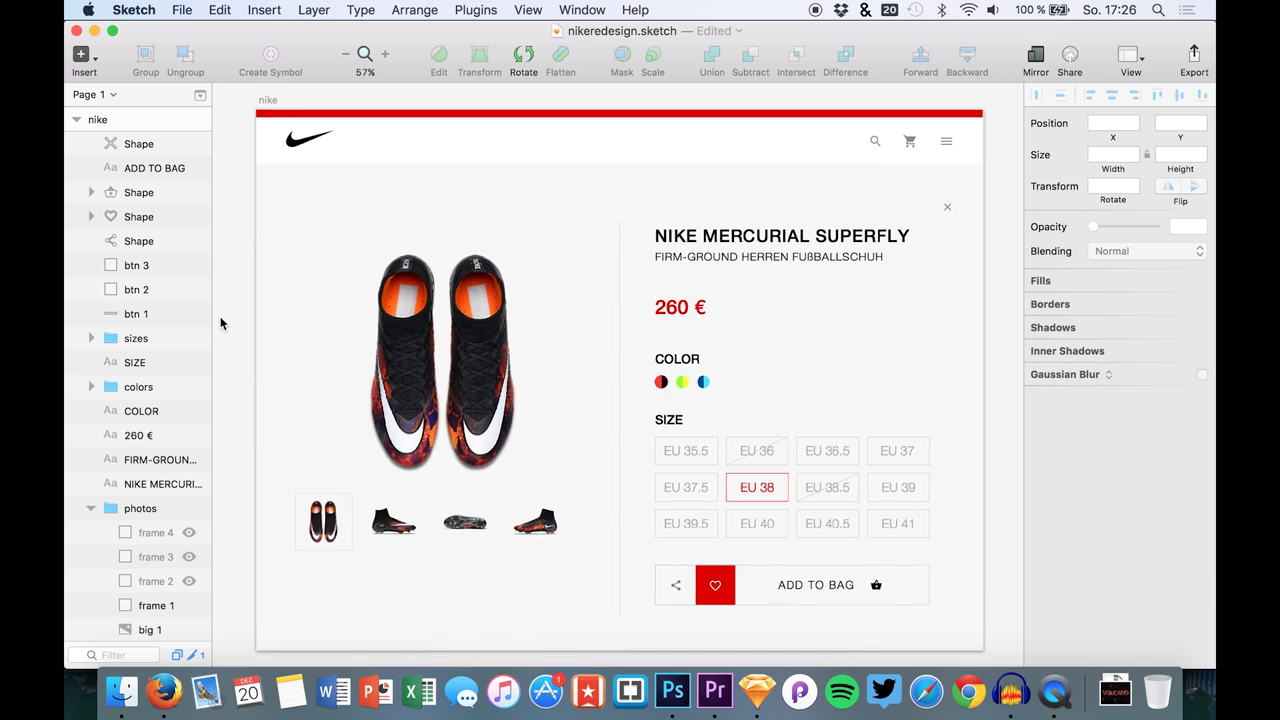
pyautogui.scroll(-1, 221, 322)
pyautogui.hscroll(1, 221, 322)
pyautogui.hscroll(-3, 221, 322)
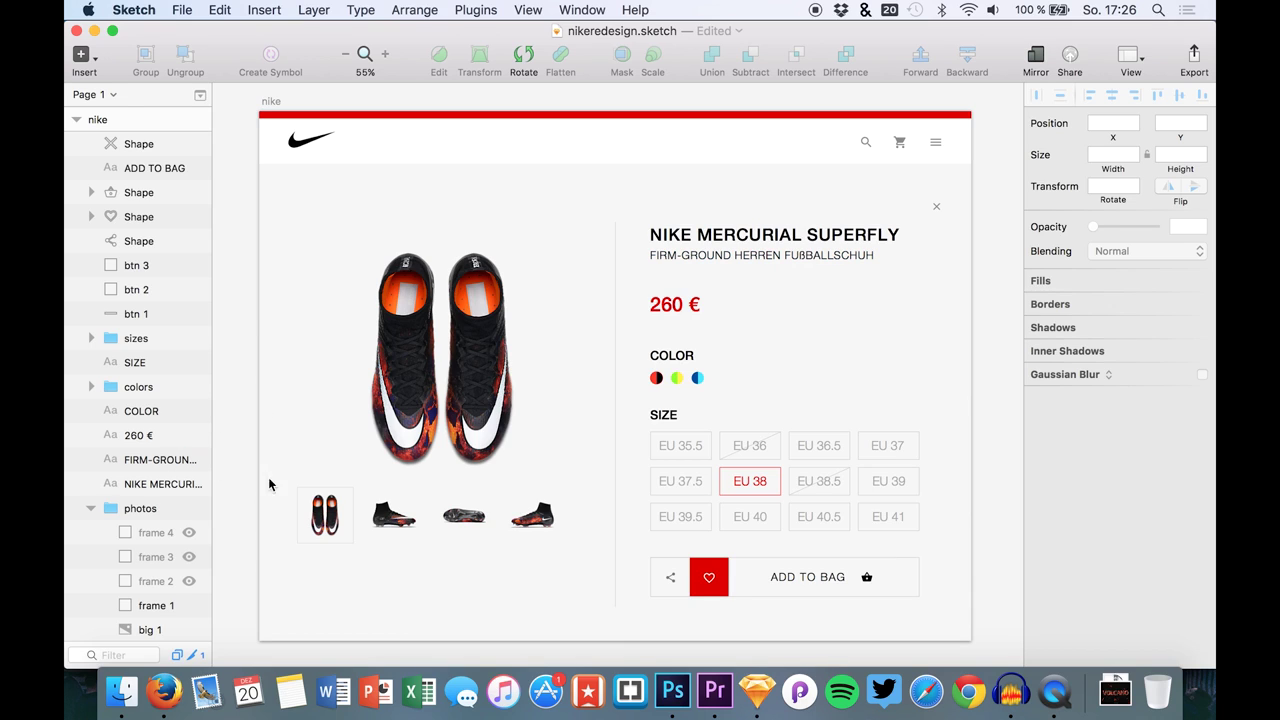
# Step: Collapse the visible photos group in the nike artboard and hide it
pyautogui.click(92, 509)
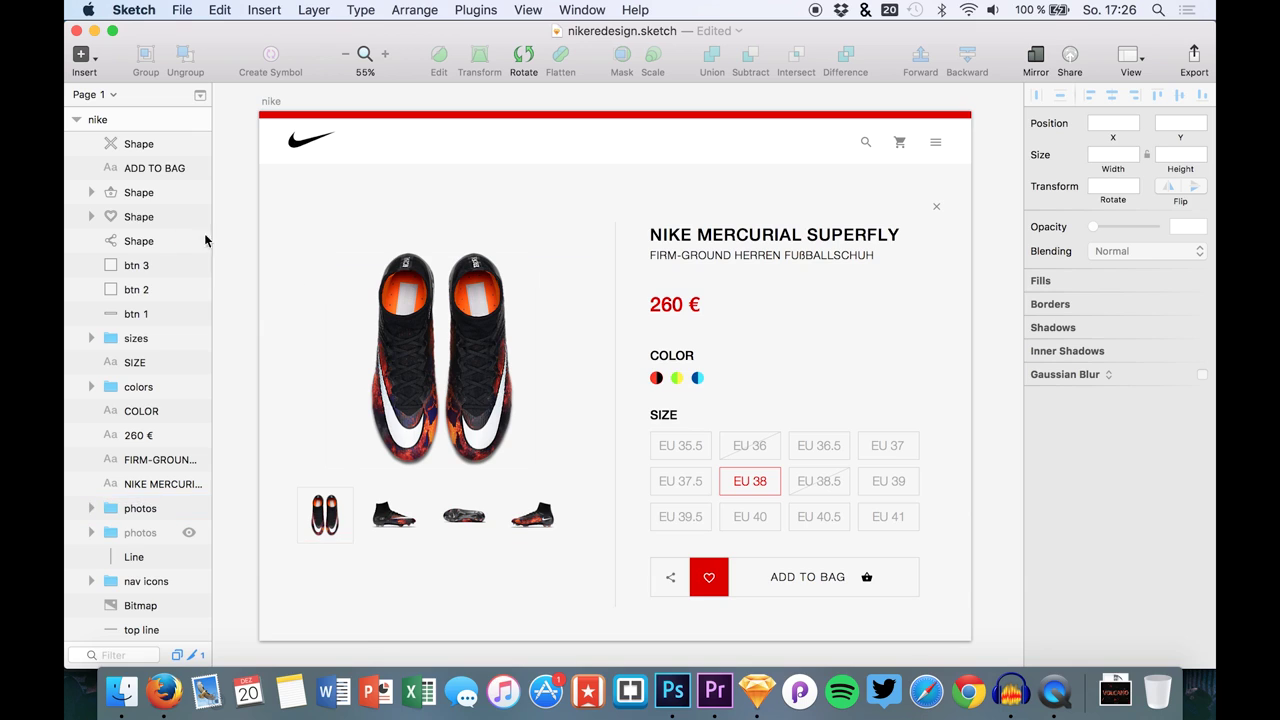
pyautogui.scroll(2, 137, 377)
pyautogui.click(109, 515)
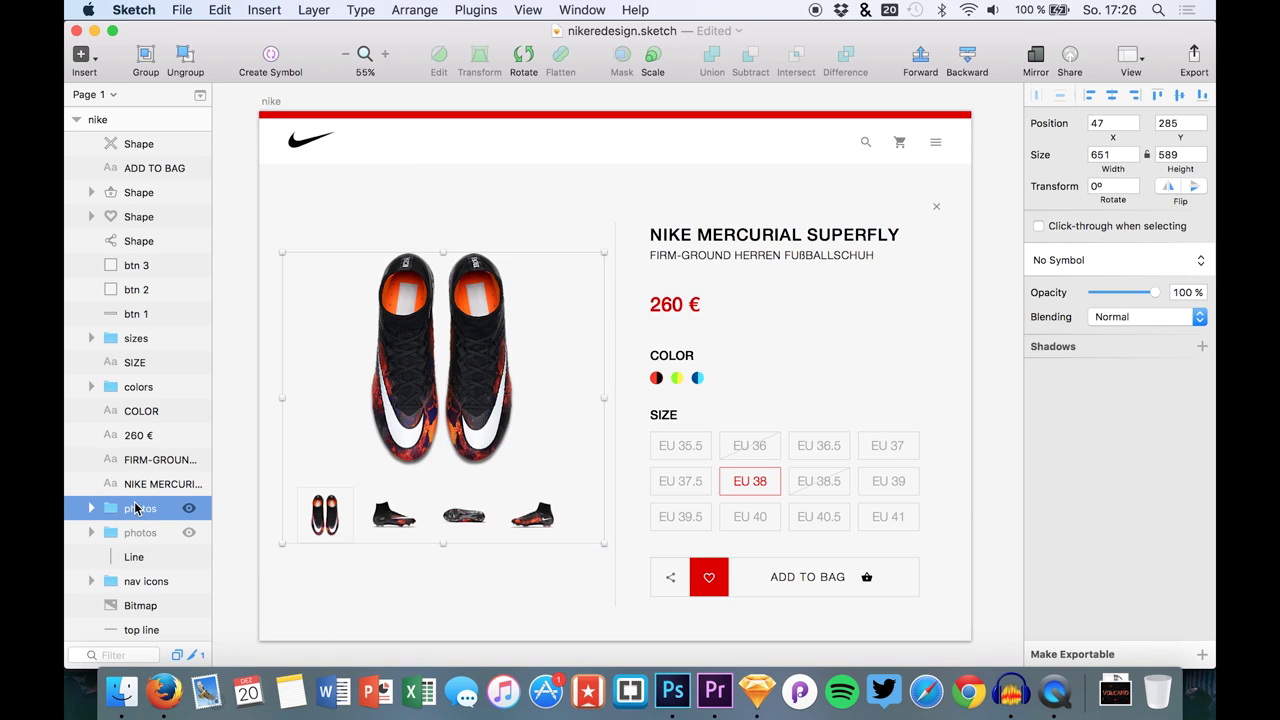
pyautogui.click(187, 508)
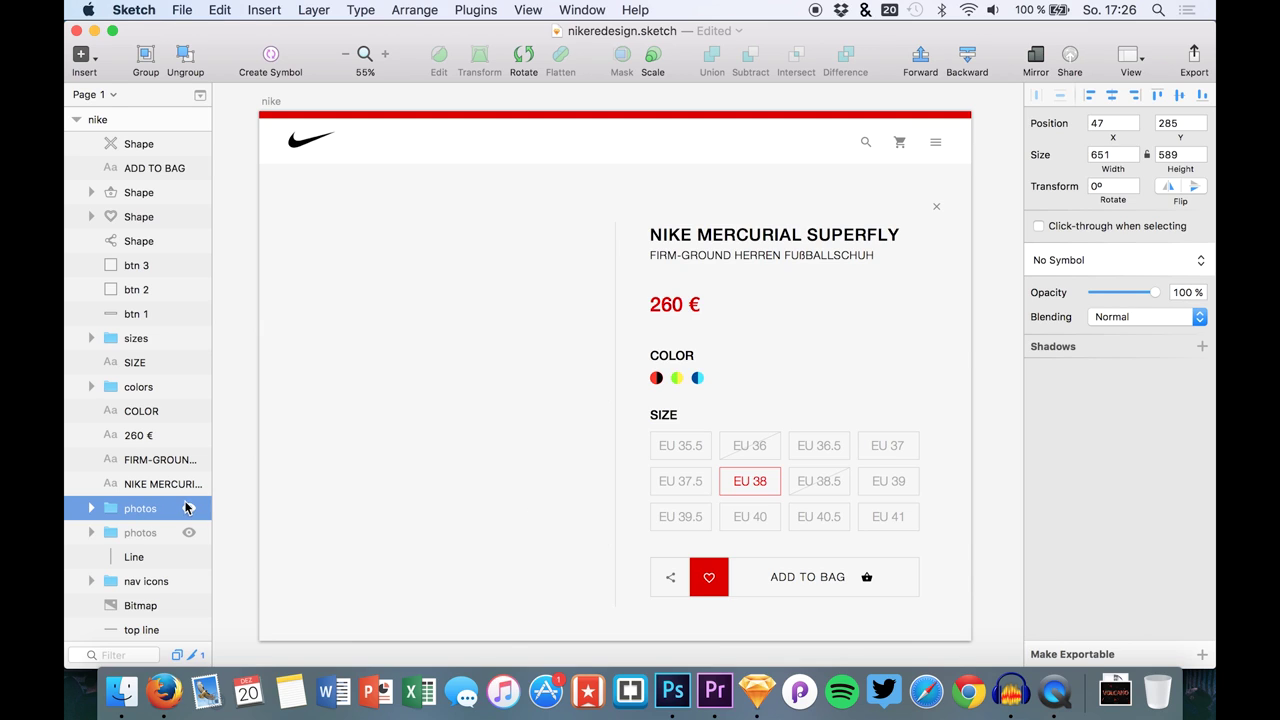
# Step: Export the whole nike artboard at 1x as nike.png into the vid39 folder
pyautogui.click(110, 120)
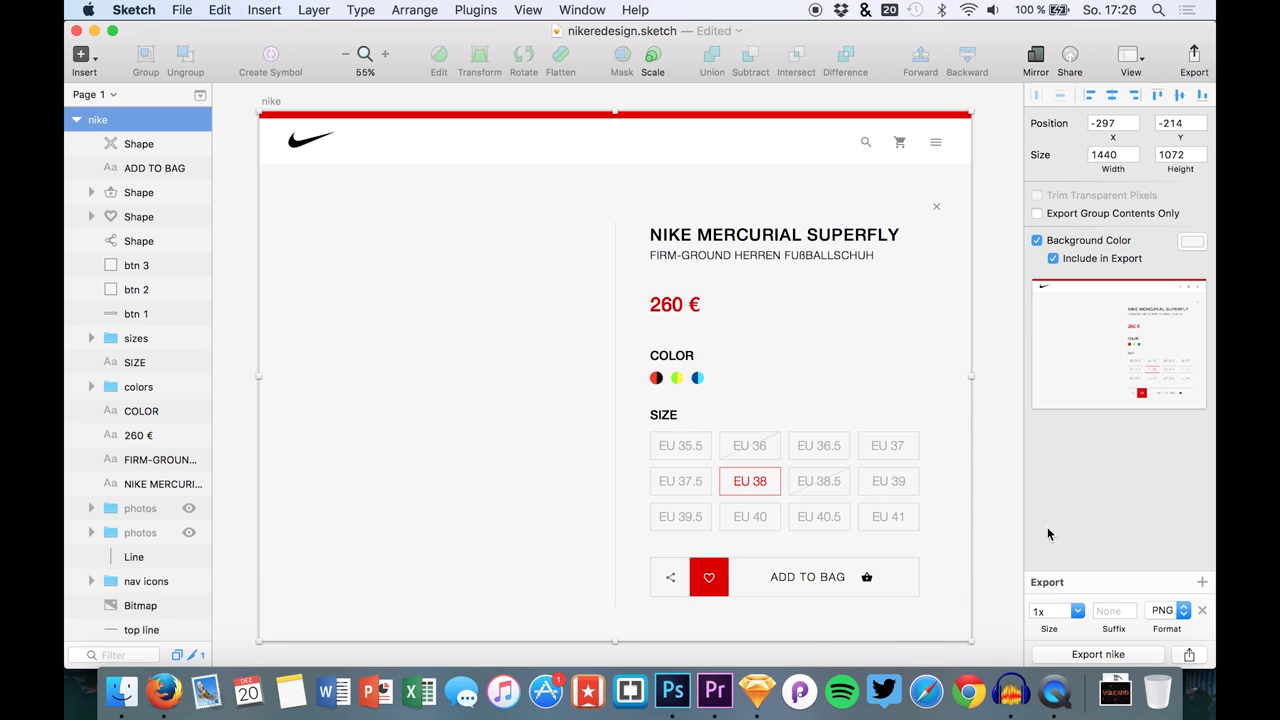
pyautogui.click(1130, 654)
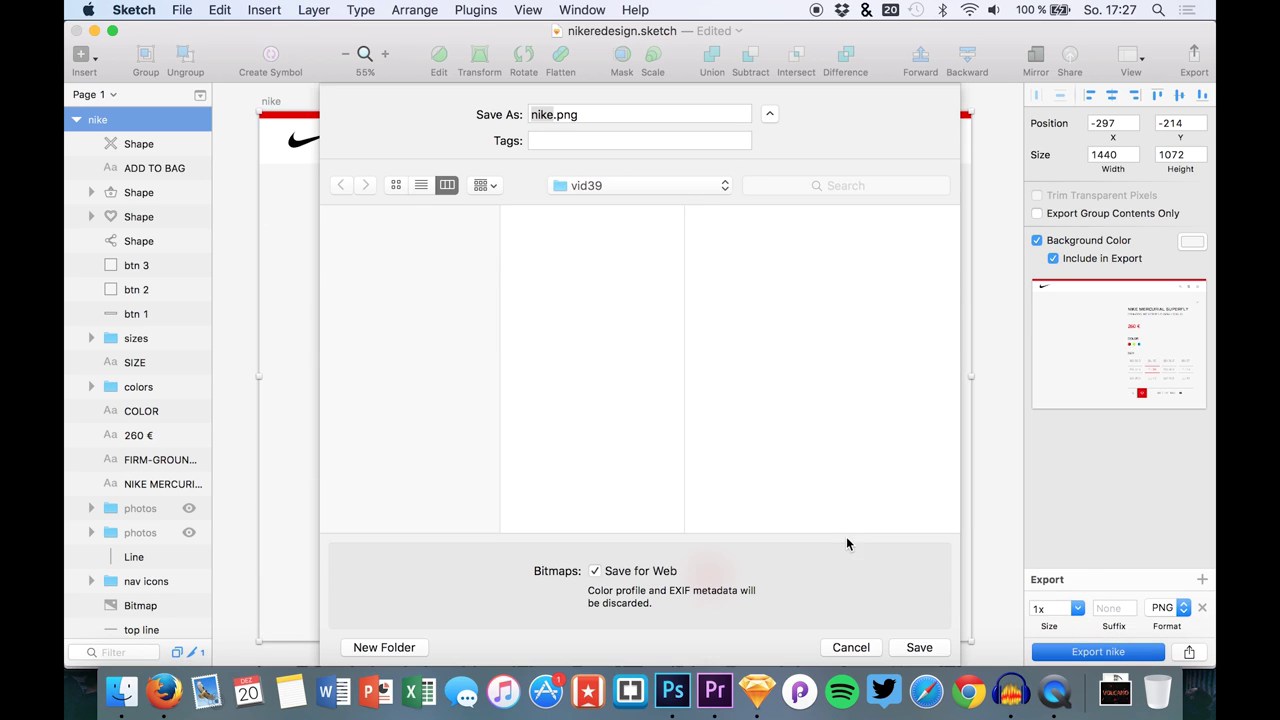
pyautogui.press('Return')
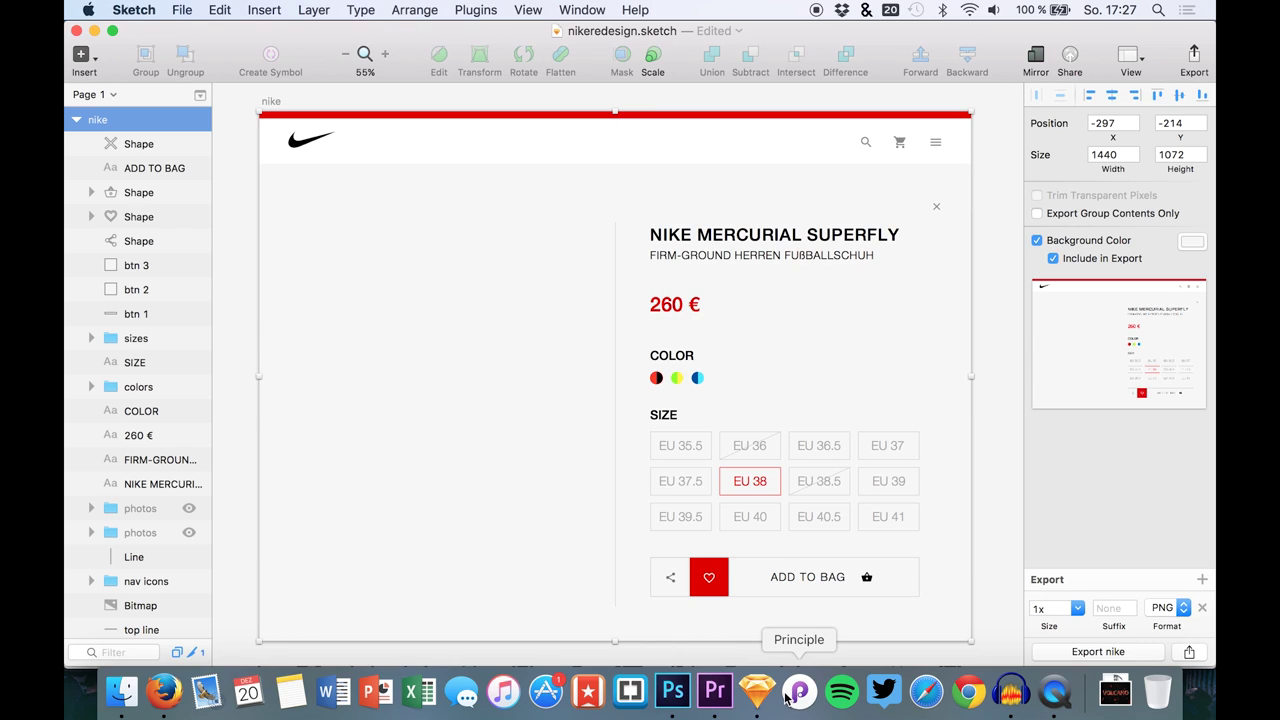
# Step: Show the upper photos group with its layers expanded and turn off the nike artboard's background color
pyautogui.scroll(-2, 95, 373)
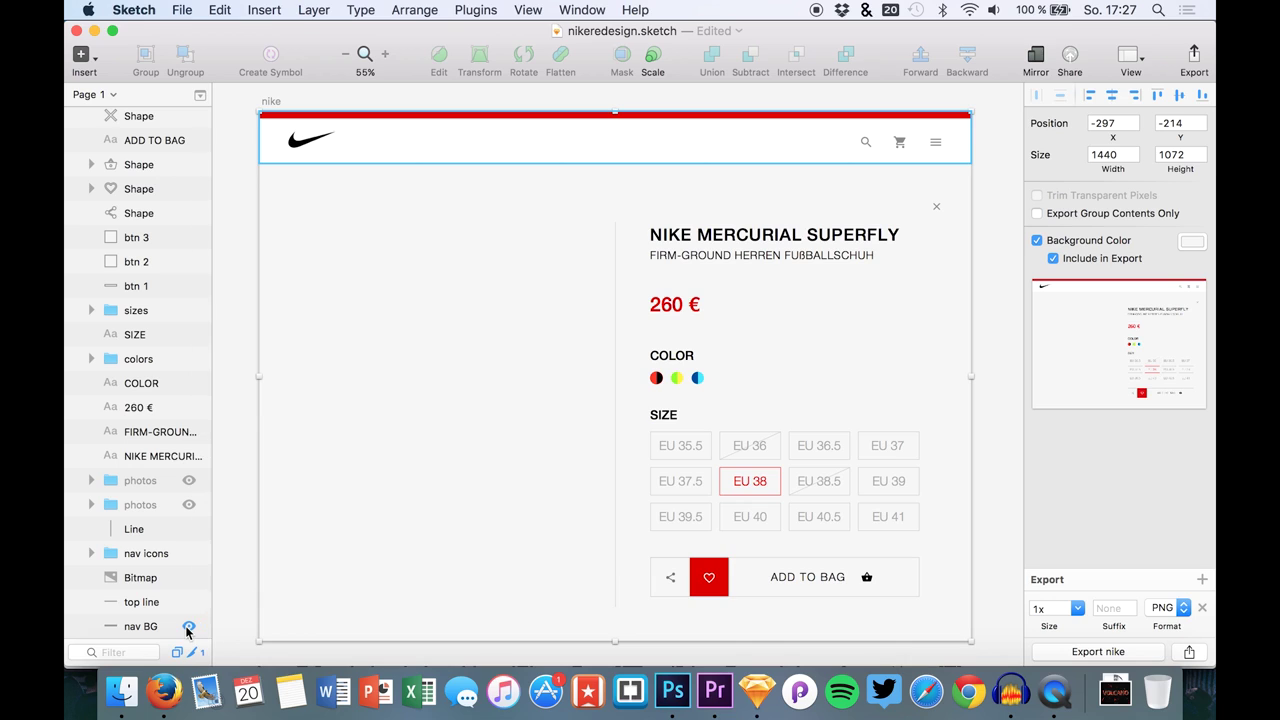
pyautogui.click(188, 480)
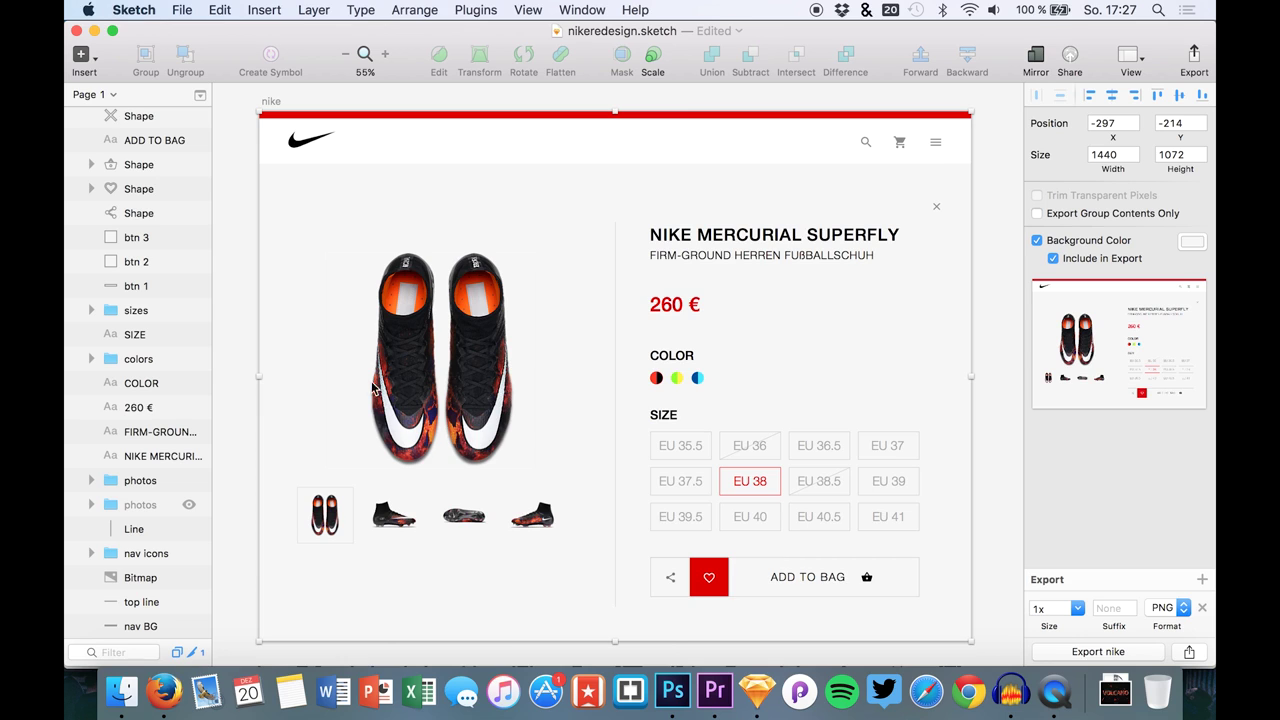
pyautogui.click(91, 481)
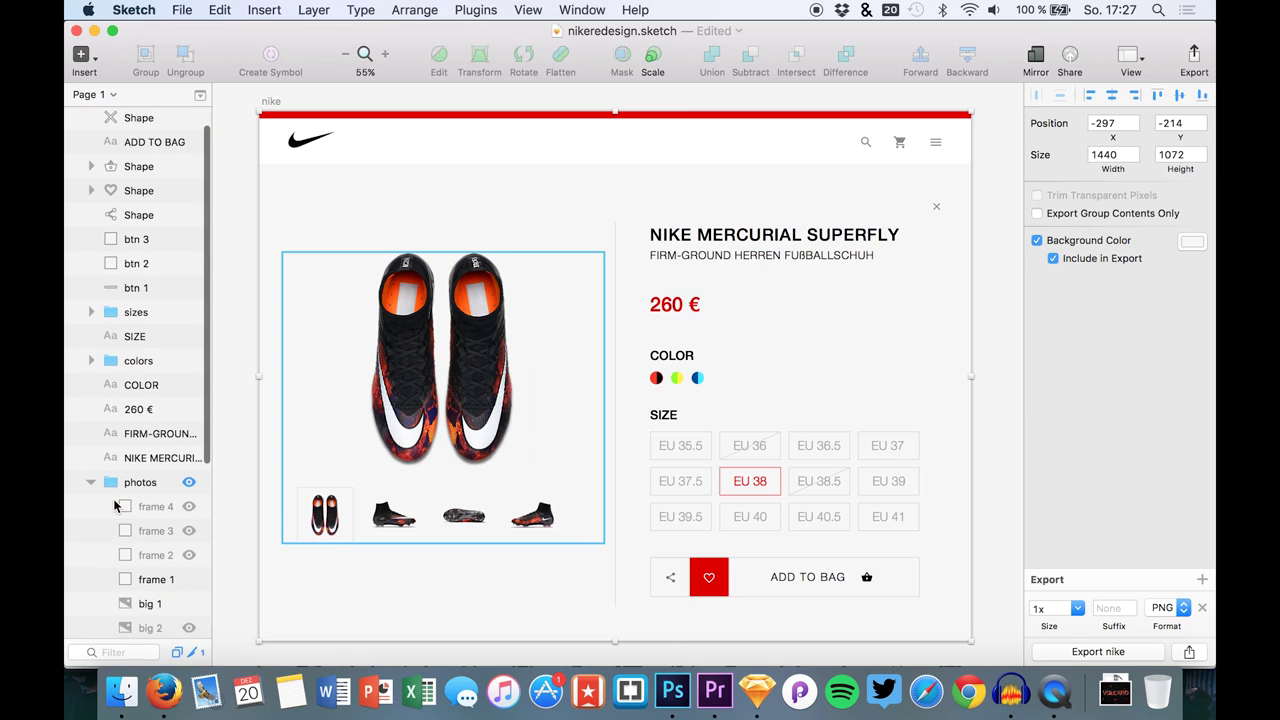
pyautogui.scroll(-2, 115, 506)
pyautogui.click(1036, 241)
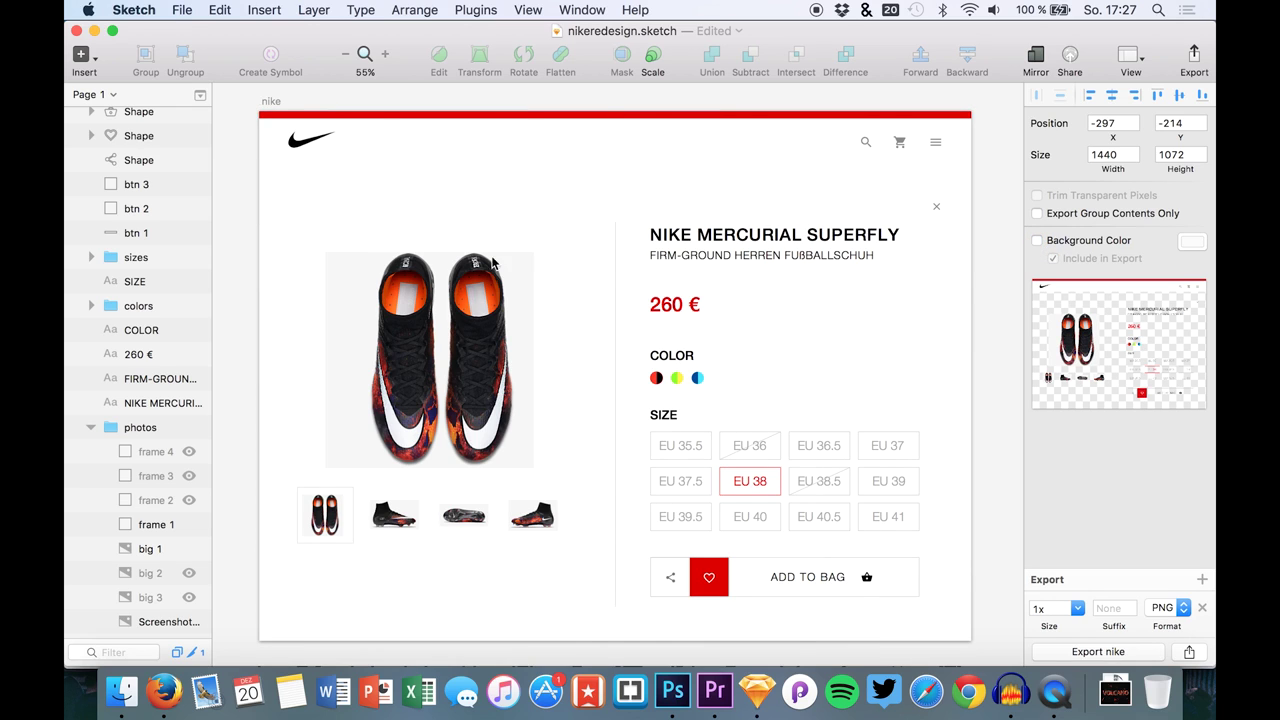
pyautogui.click(218, 302)
# Step: Make the big 1 photo layer exportable as a 1x PNG
pyautogui.scroll(-3, 115, 470)
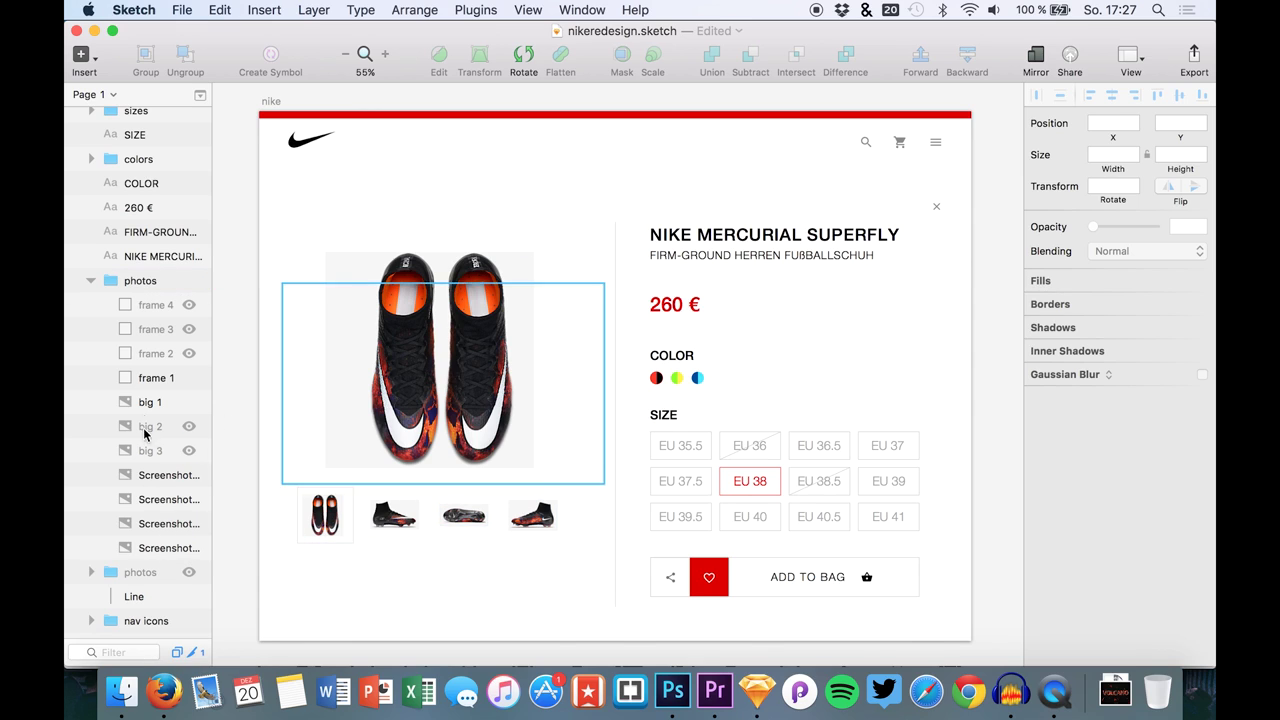
pyautogui.click(202, 402)
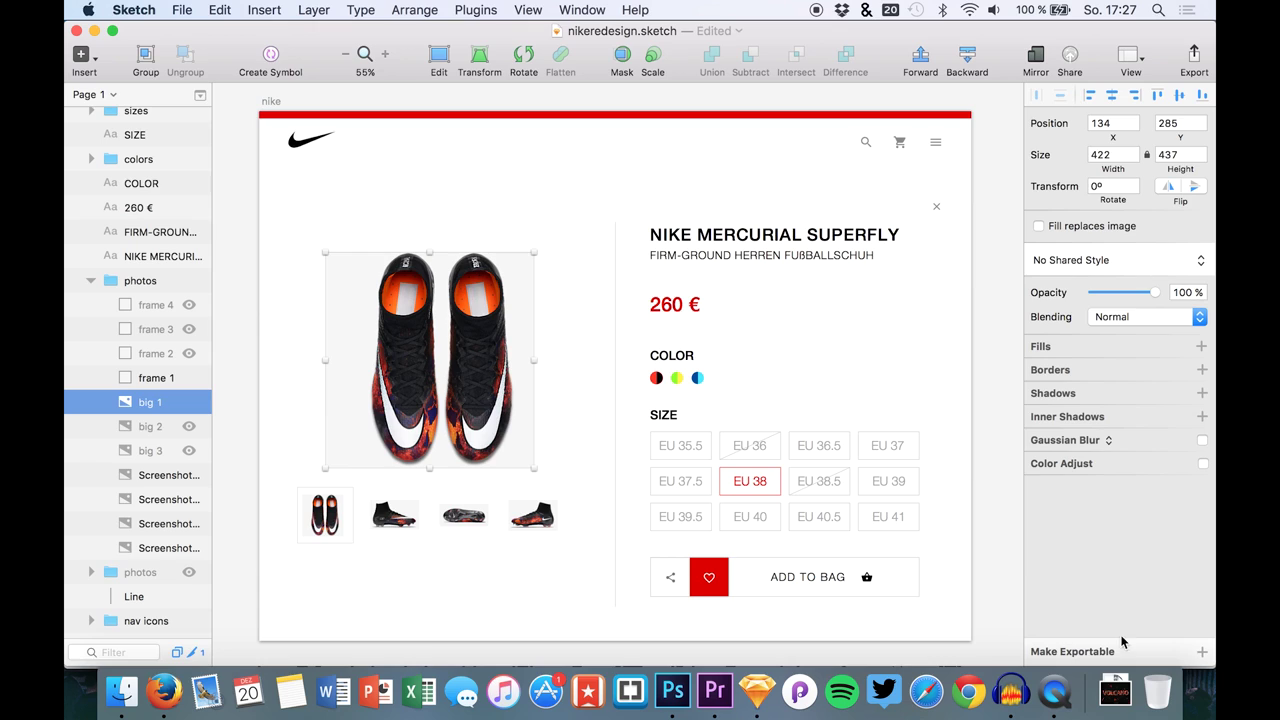
pyautogui.click(1200, 651)
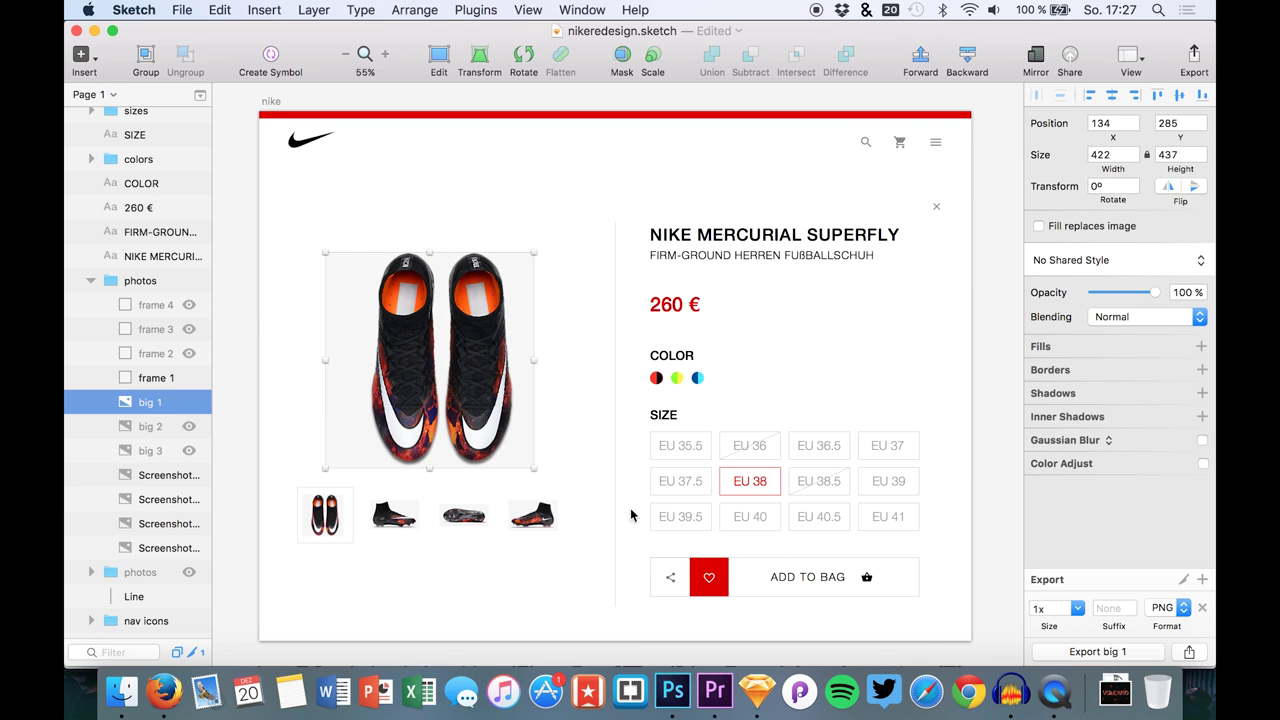
# Step: Show the hidden big 2 and big 3 photo layers and make both exportable as 1x PNGs
pyautogui.click(191, 426)
pyautogui.click(189, 450)
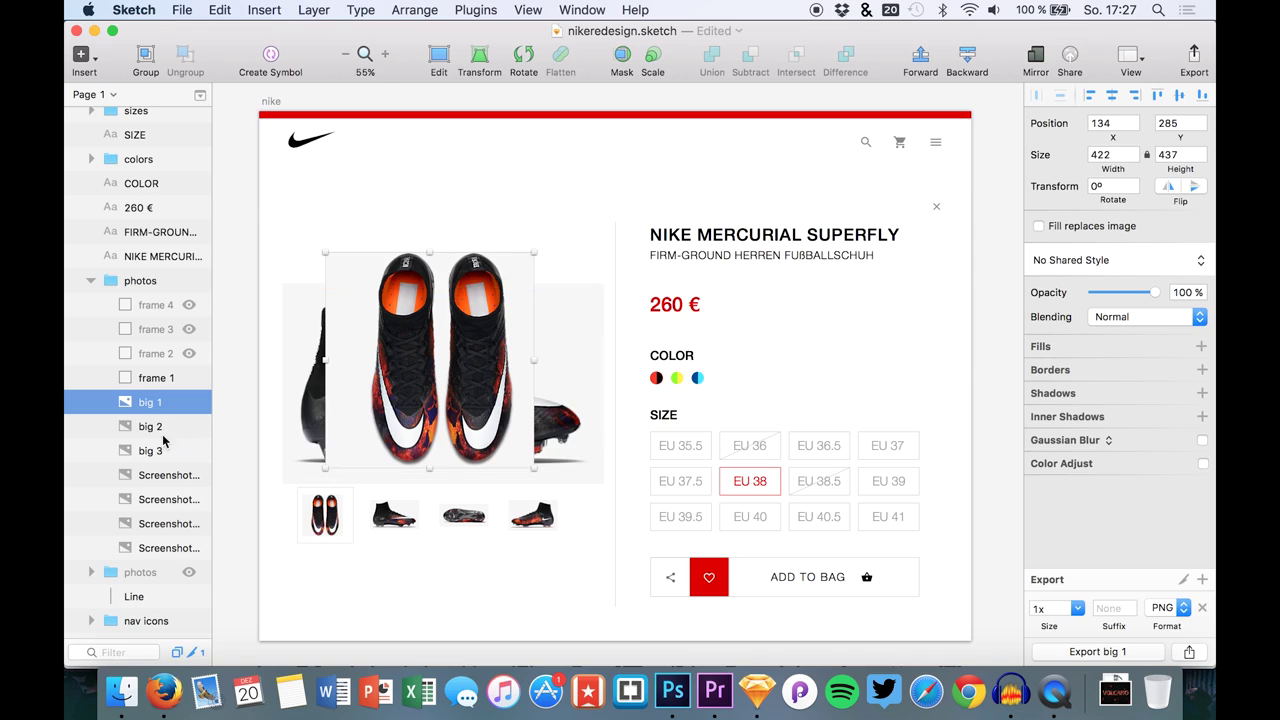
pyautogui.click(154, 429)
pyautogui.click(1201, 651)
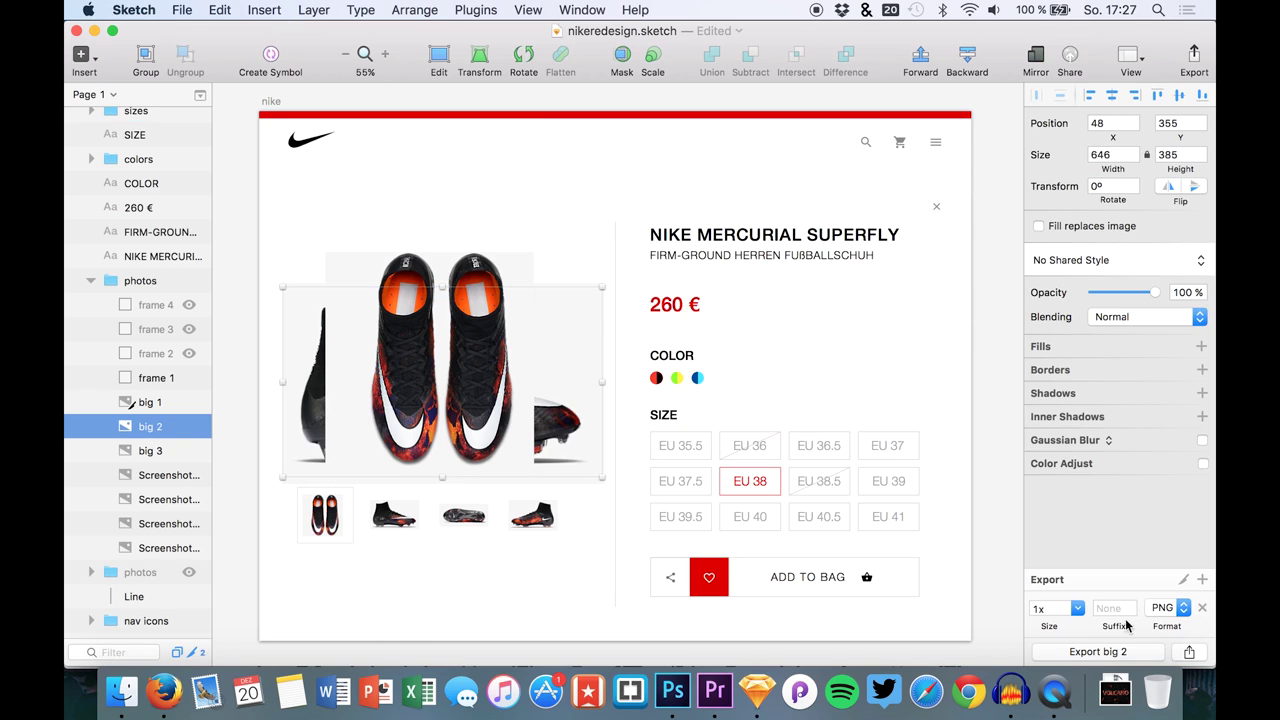
pyautogui.click(562, 472)
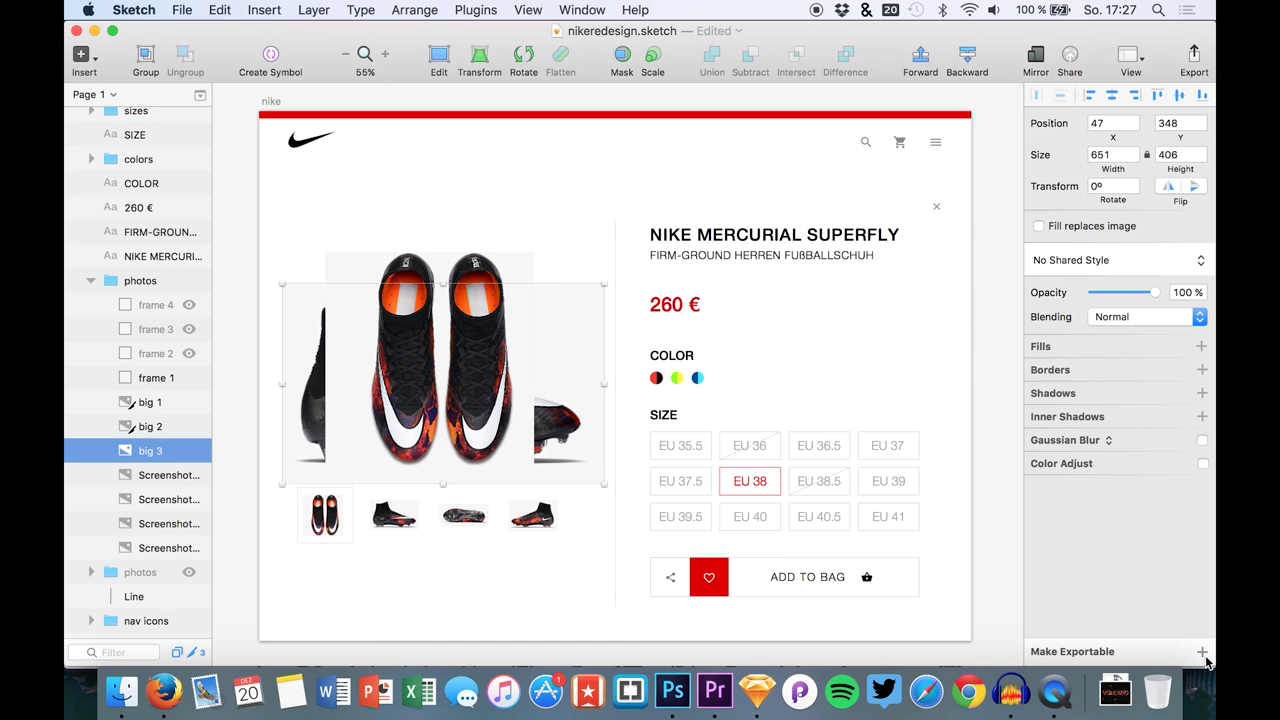
pyautogui.click(1203, 652)
# Step: Export the big 1, big 2 and big 3 layers together into the vid39 folder with Save for Web enabled
pyautogui.keyDown('shift'); pyautogui.click(146, 403); pyautogui.keyUp('shift')
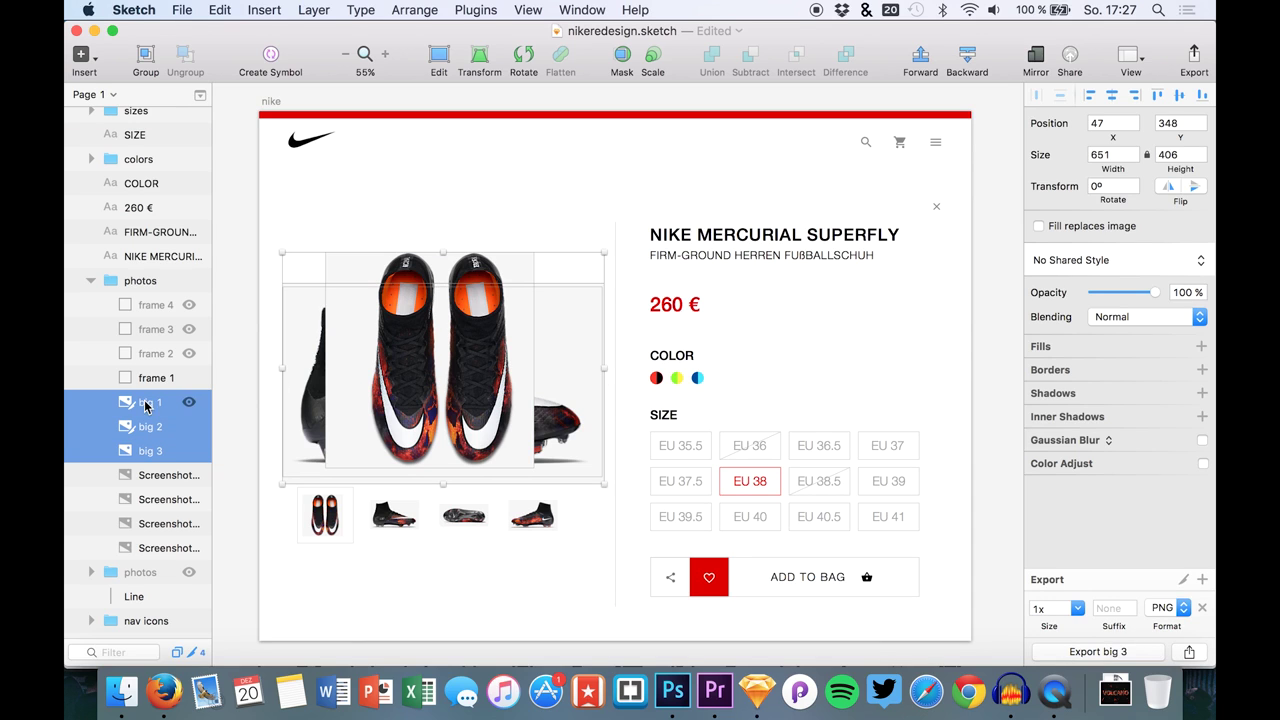
pyautogui.click(1155, 648)
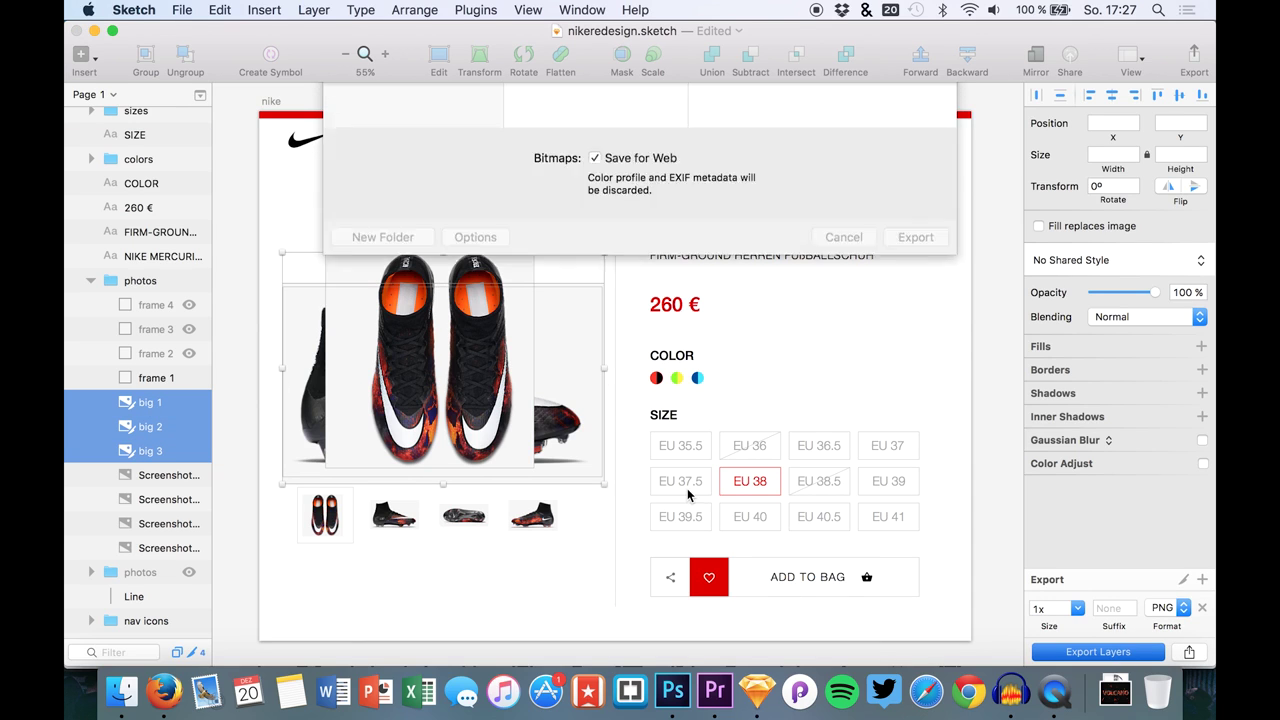
pyautogui.press('Return')
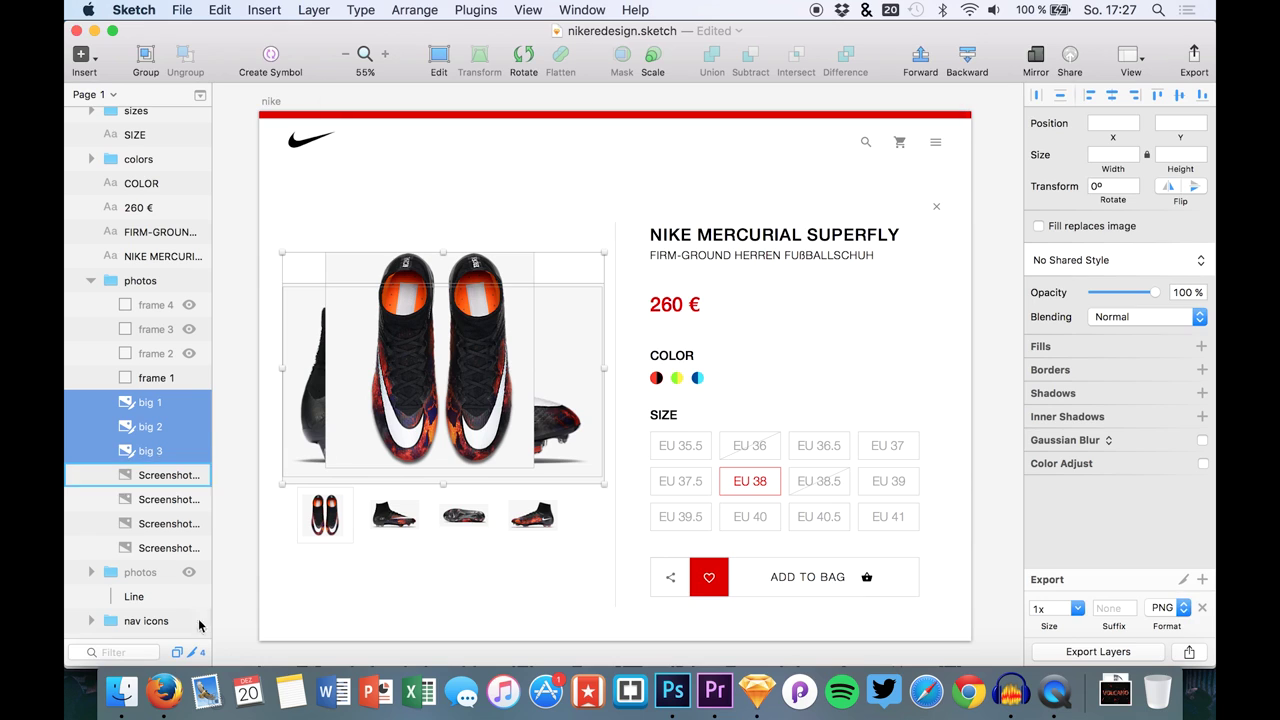
# Step: Check the exported images in Finder, in the vid39 folder under Downloads > Videos, and return to Sketch
pyautogui.click(128, 702)
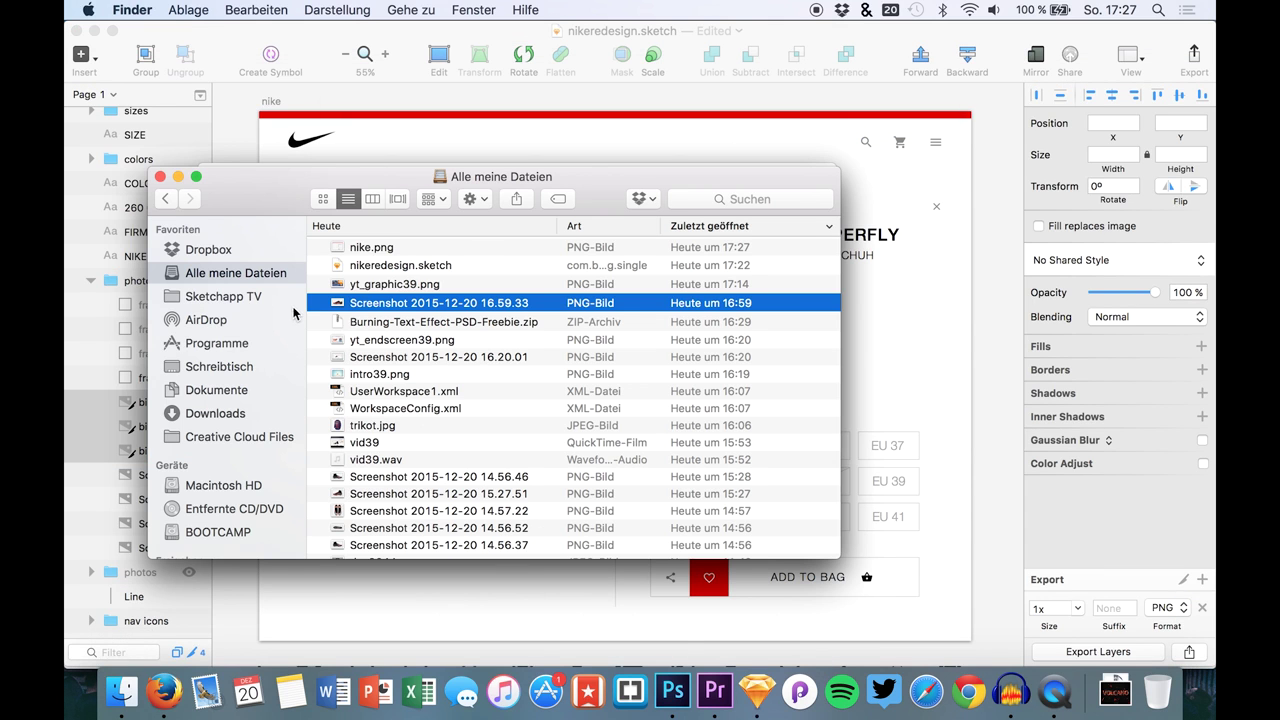
pyautogui.click(218, 413)
pyautogui.scroll(-10, 443, 406)
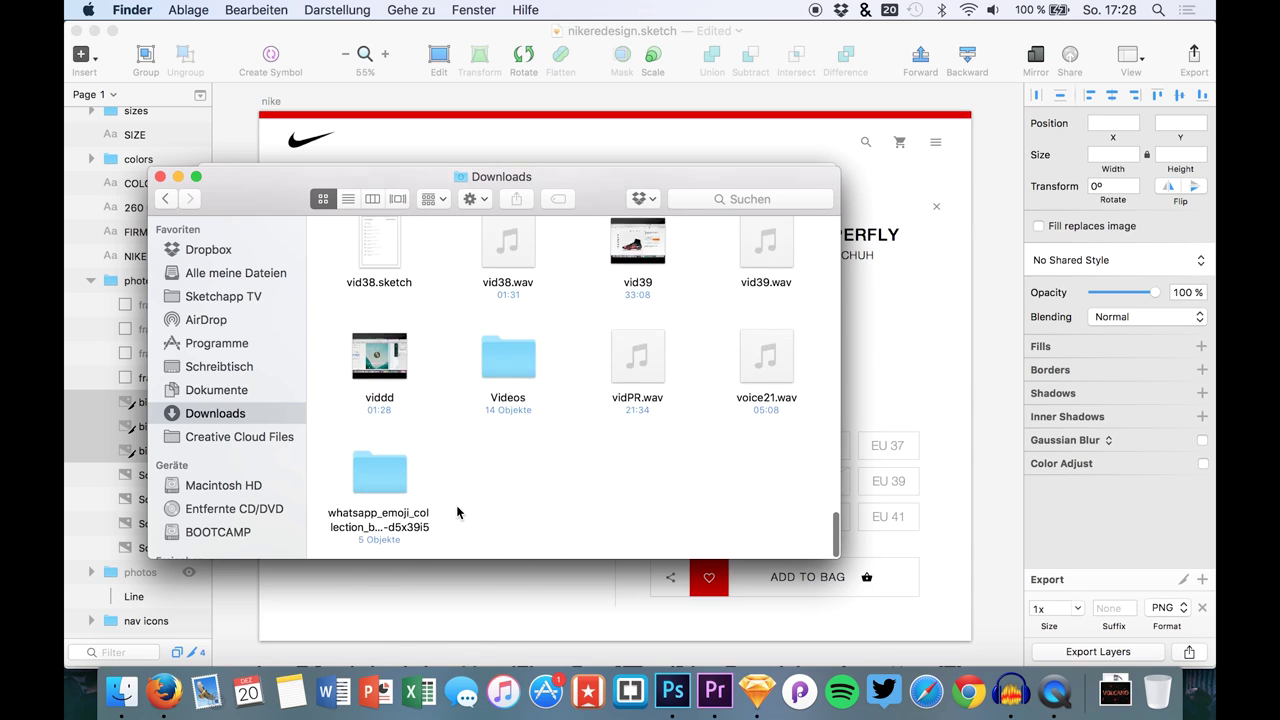
pyautogui.click(514, 364)
pyautogui.doubleClick(514, 364)
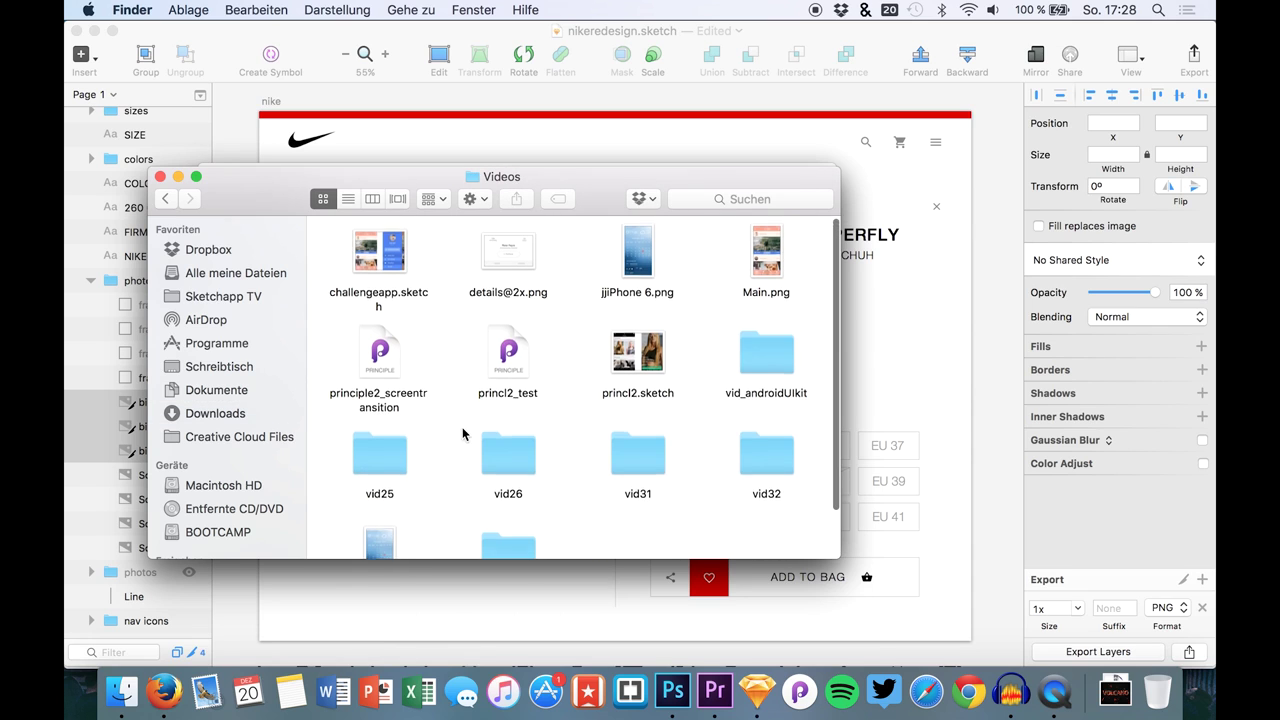
pyautogui.scroll(-3, 462, 427)
pyautogui.click(510, 486)
pyautogui.doubleClick(512, 488)
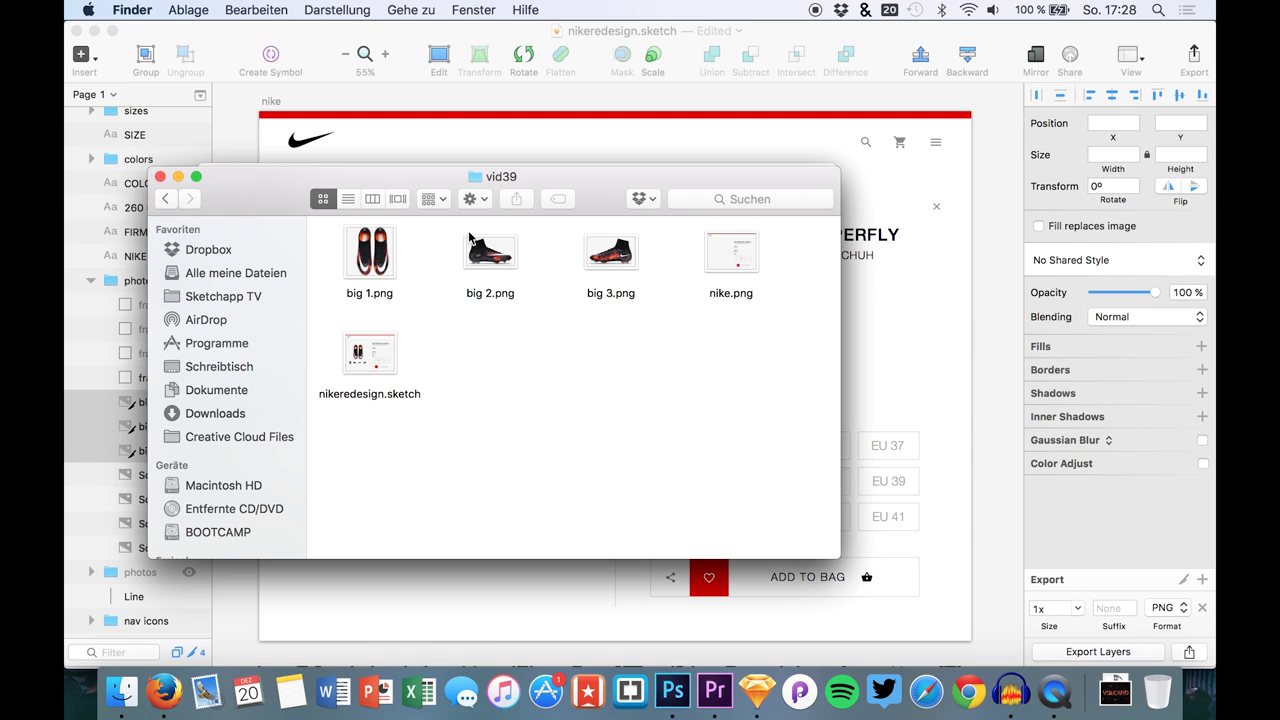
pyautogui.click(415, 34)
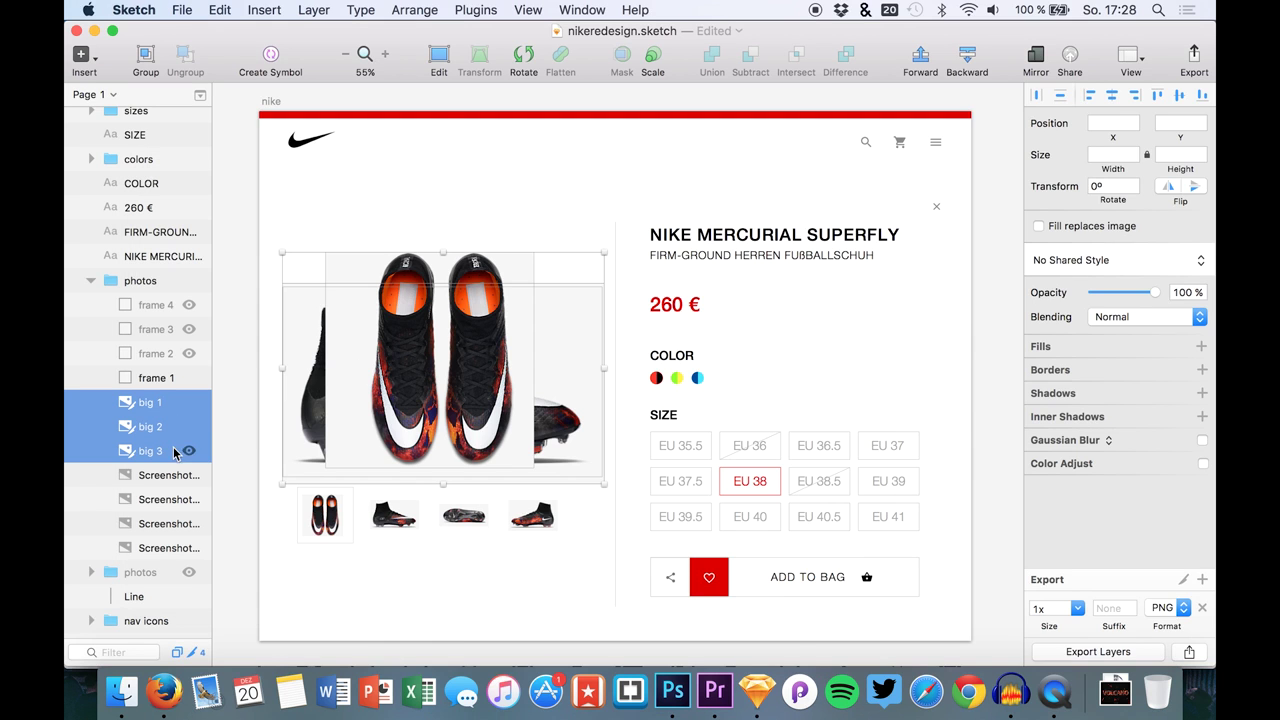
# Step: Hide the big 3 and big 2 photo layers and clear the selection
pyautogui.click(189, 451)
pyautogui.click(190, 428)
pyautogui.click(229, 391)
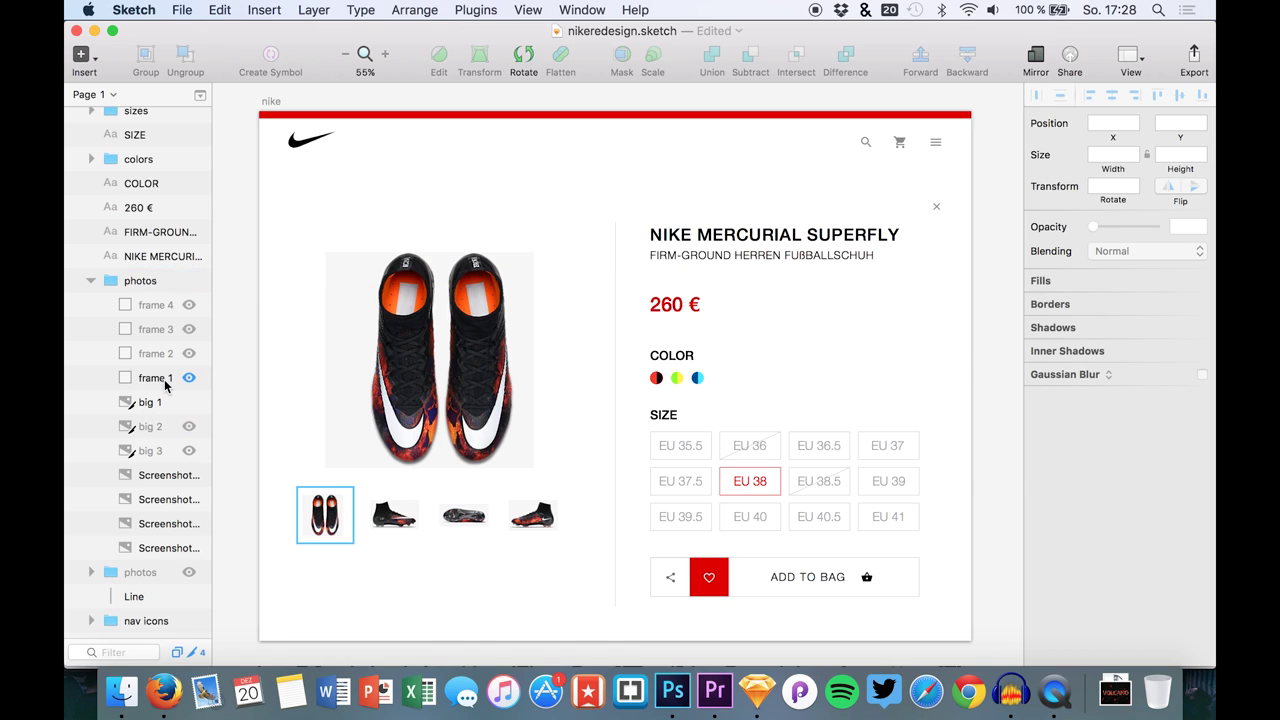
# Step: Show the frame 2 and frame 4 thumbnail frames in the photos group, leaving frame 3 hidden
pyautogui.click(152, 379)
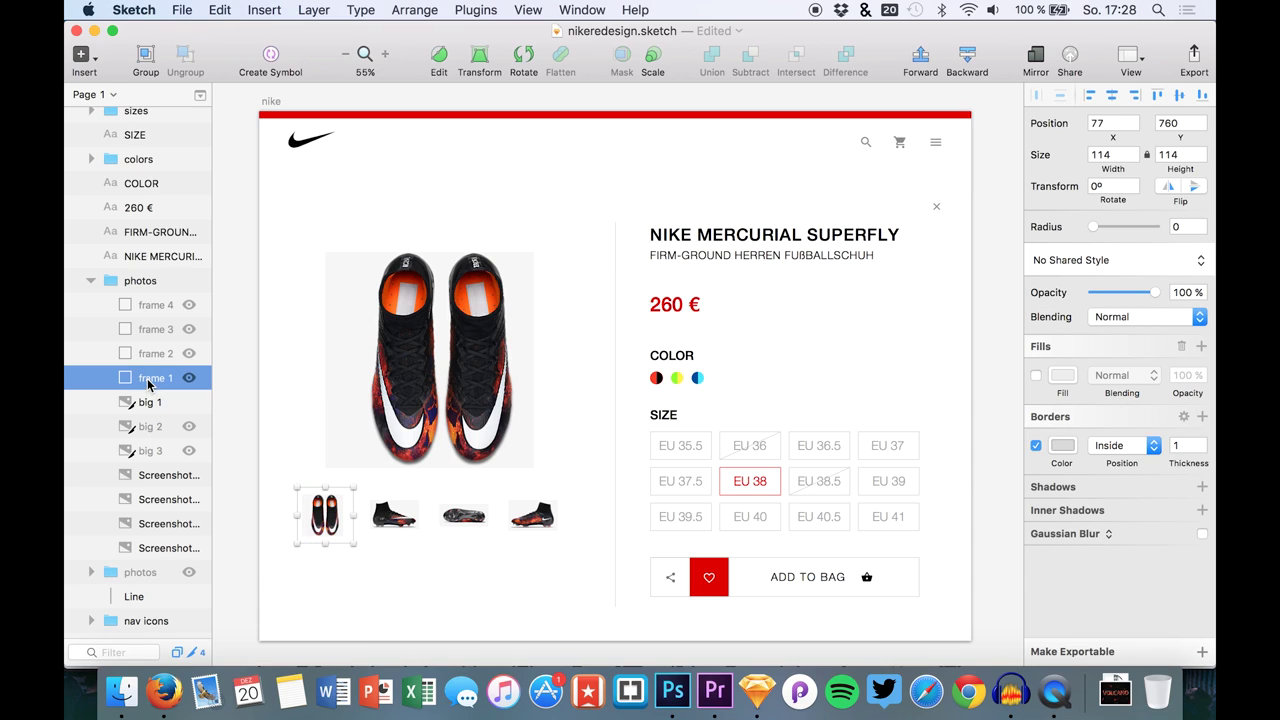
pyautogui.click(190, 330)
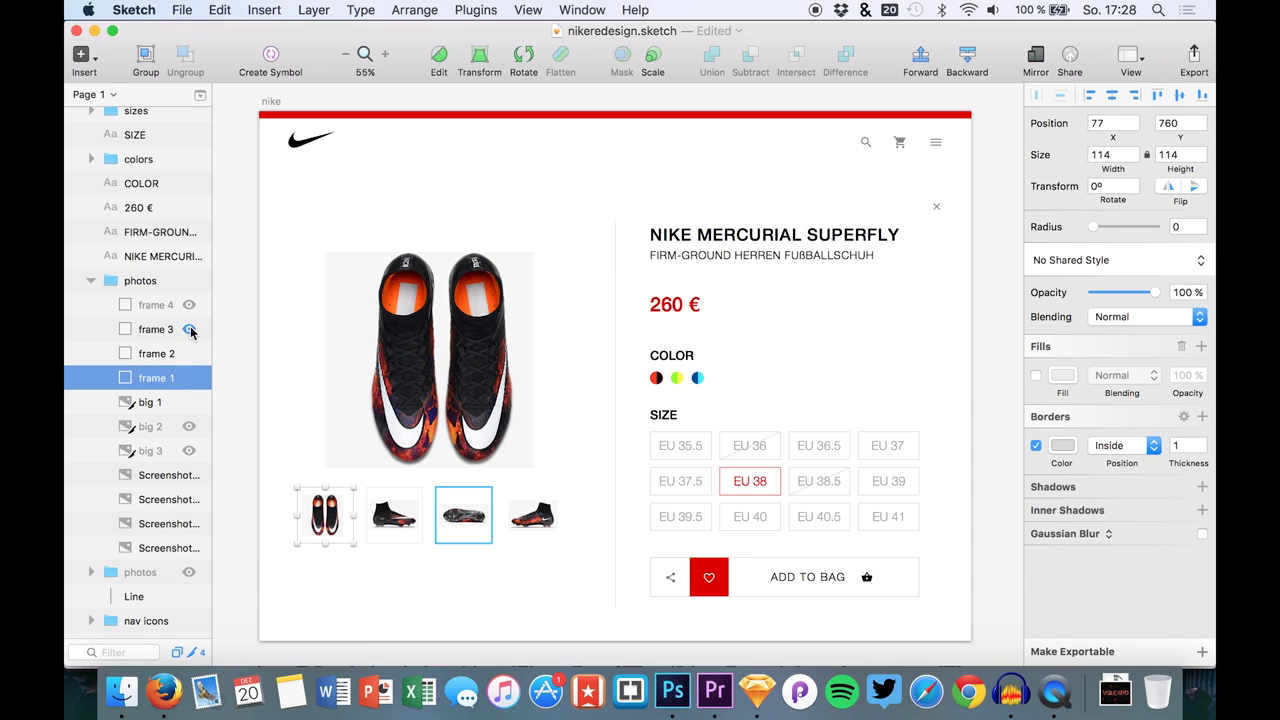
pyautogui.click(190, 330)
pyautogui.click(190, 304)
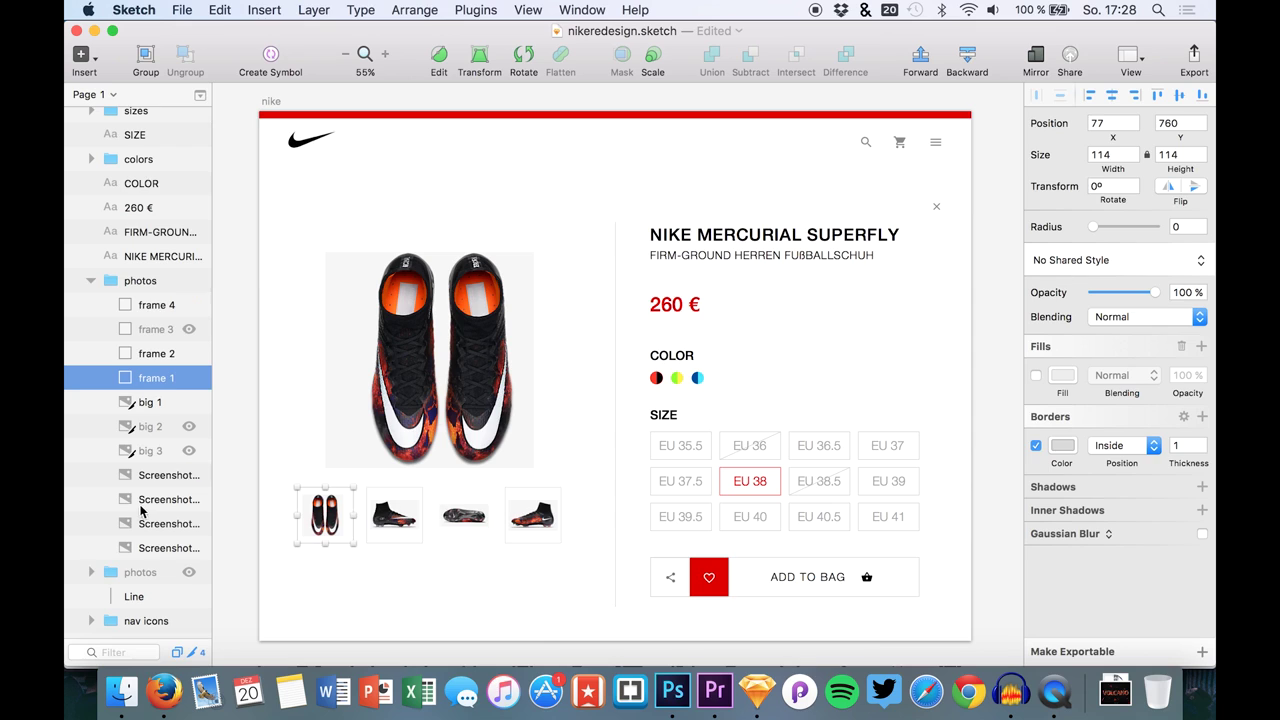
# Step: Arrange the thumbnail screenshots directly above frame 1, frame 2 and frame 4, and group frame 1 with its screenshot
pyautogui.moveTo(152, 557); pyautogui.dragTo(114, 368)
pyautogui.moveTo(150, 503); pyautogui.dragTo(137, 302)
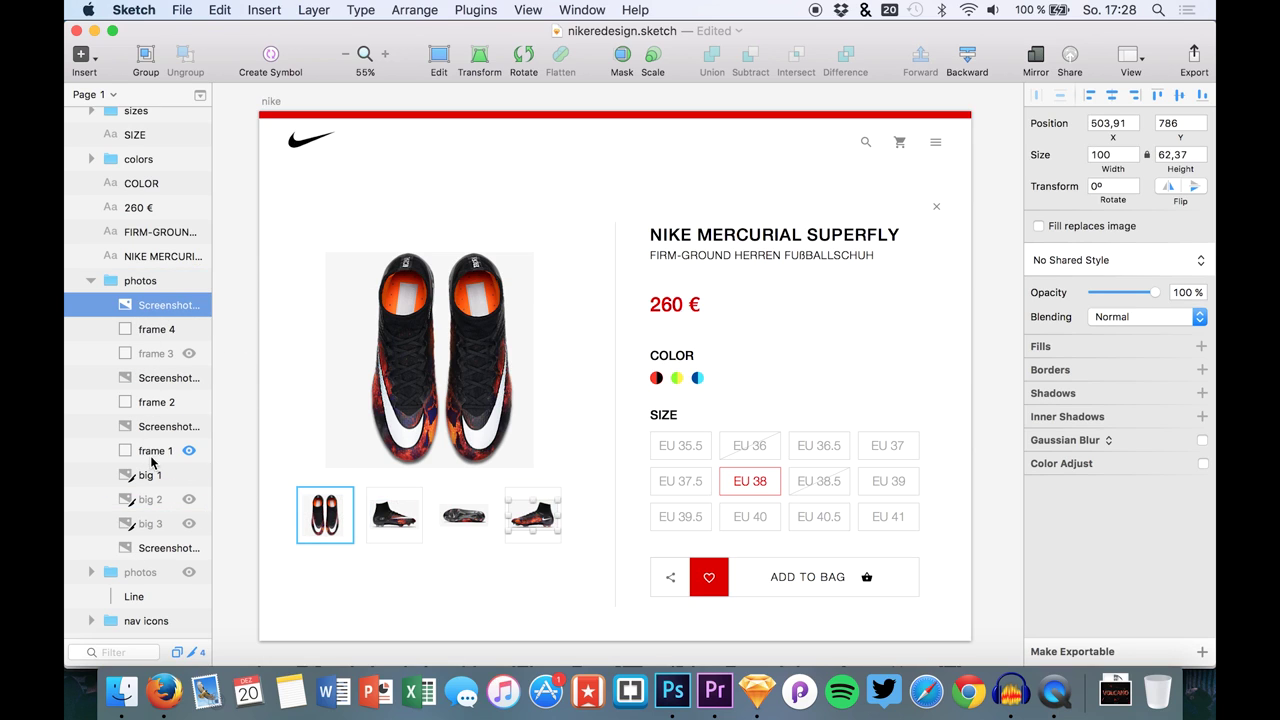
pyautogui.click(154, 450)
pyautogui.keyDown('shift'); pyautogui.click(159, 432); pyautogui.keyUp('shift')
pyautogui.press('super+g')
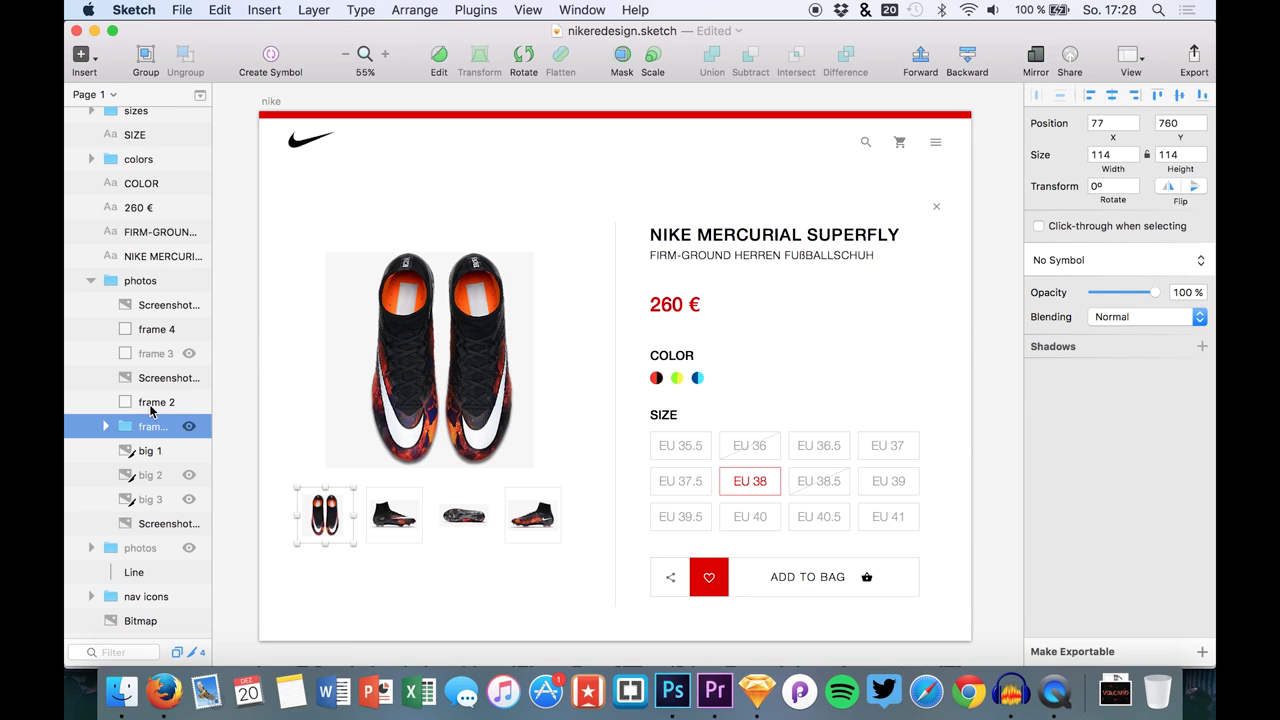
# Step: Group frame 2 with its screenshot and frame 4 with its screenshot
pyautogui.click(150, 403)
pyautogui.keyDown('shift'); pyautogui.click(152, 378); pyautogui.keyUp('shift')
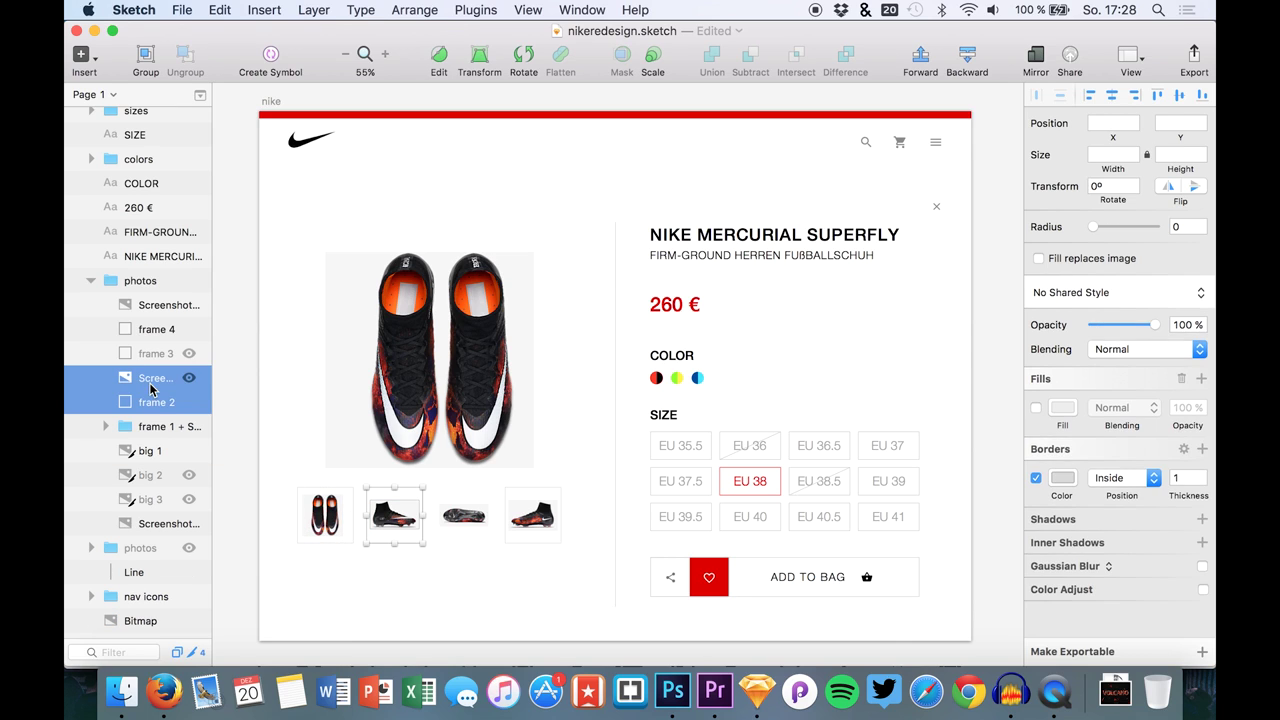
pyautogui.press('super+g')
pyautogui.click(156, 330)
pyautogui.keyDown('shift'); pyautogui.click(155, 305); pyautogui.keyUp('shift')
pyautogui.press('super+g')
# Step: Make the three framed thumbnail groups exportable as 1x PNG and export them to the vid39 folder with Save for Web enabled
pyautogui.keyDown('shift'); pyautogui.click(159, 362); pyautogui.keyUp('shift')
pyautogui.keyDown('shift'); pyautogui.click(175, 383); pyautogui.keyUp('shift')
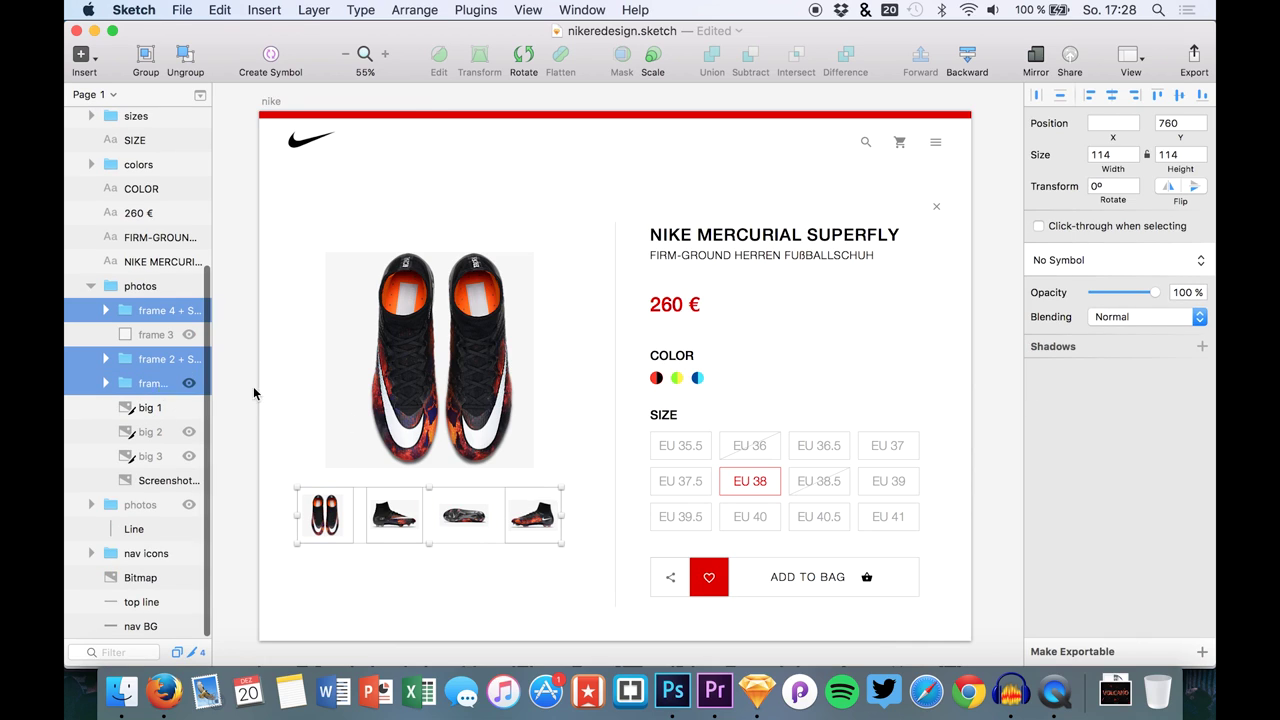
pyautogui.click(1202, 651)
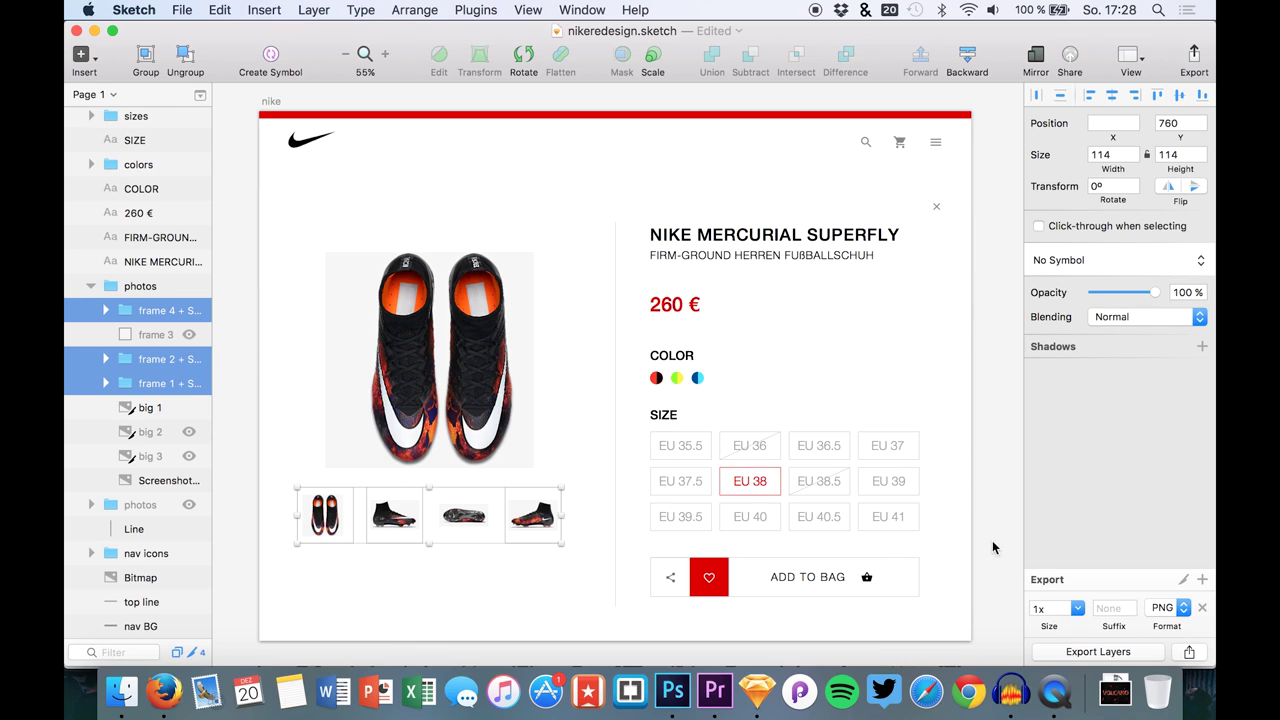
pyautogui.click(1096, 652)
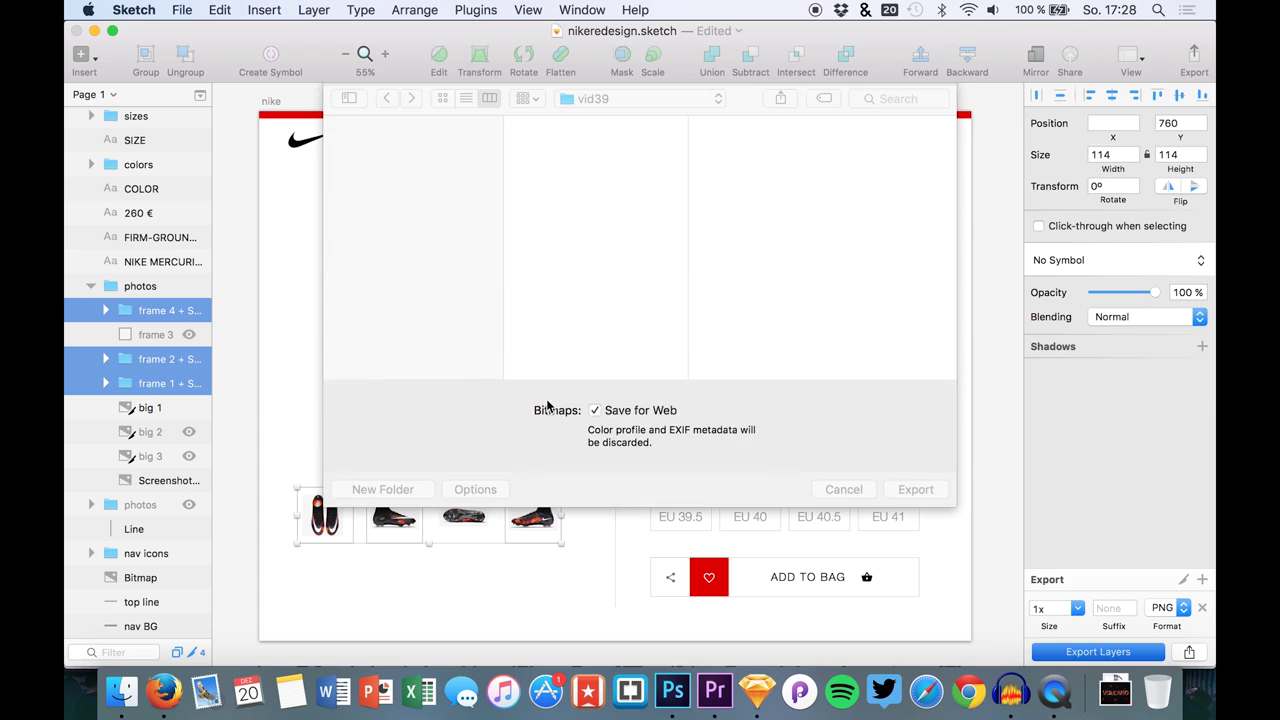
pyautogui.click(914, 490)
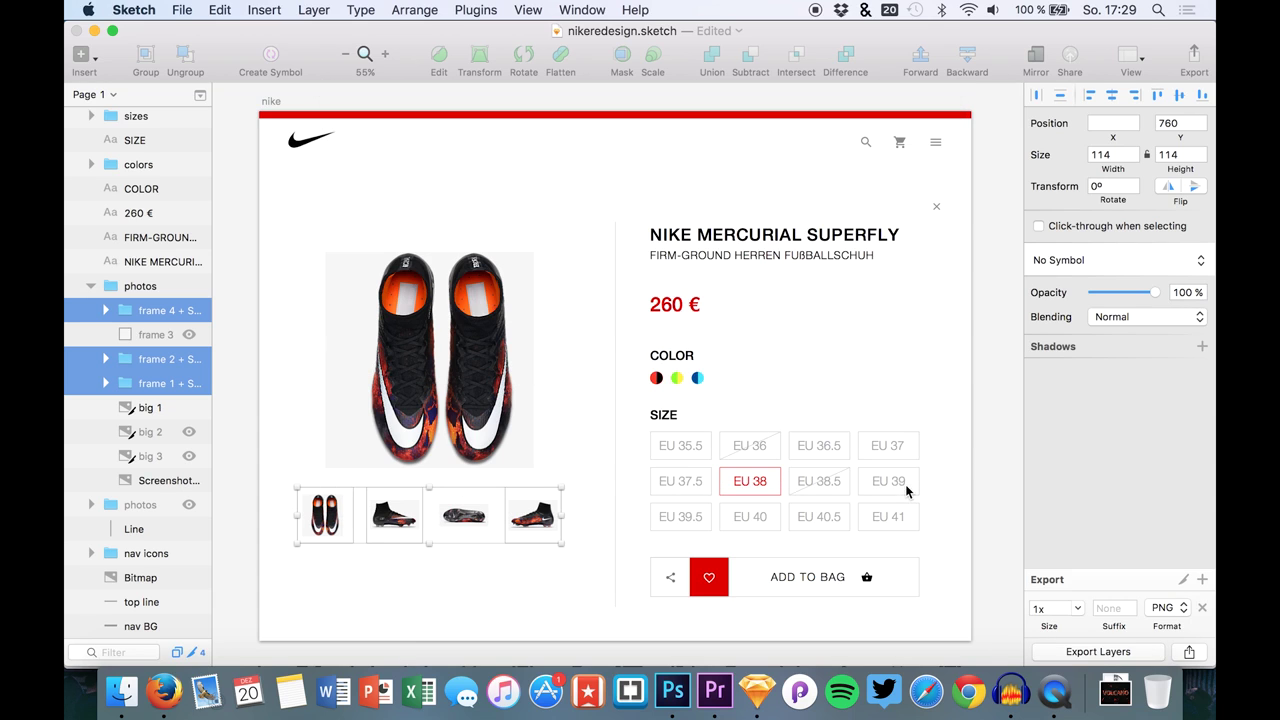
# Step: Switch to Principle, skip the offered software update and set the artboard's width to 1440
pyautogui.click(804, 706)
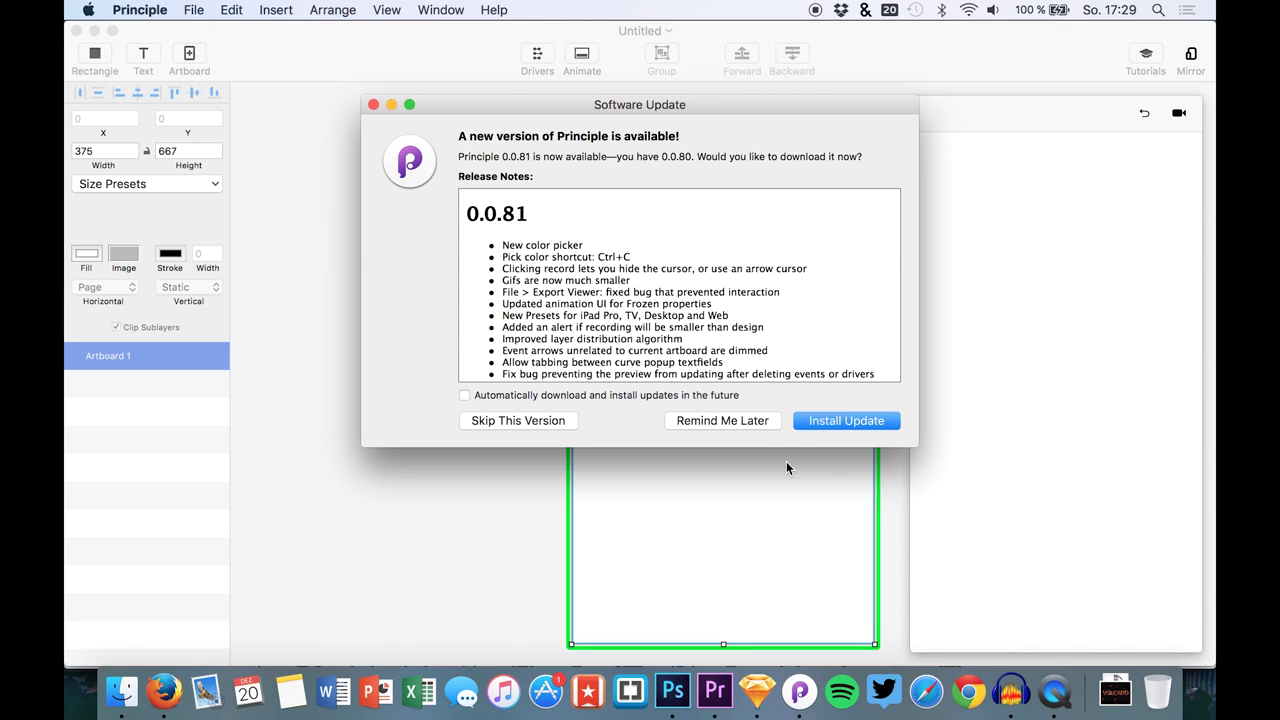
pyautogui.click(494, 424)
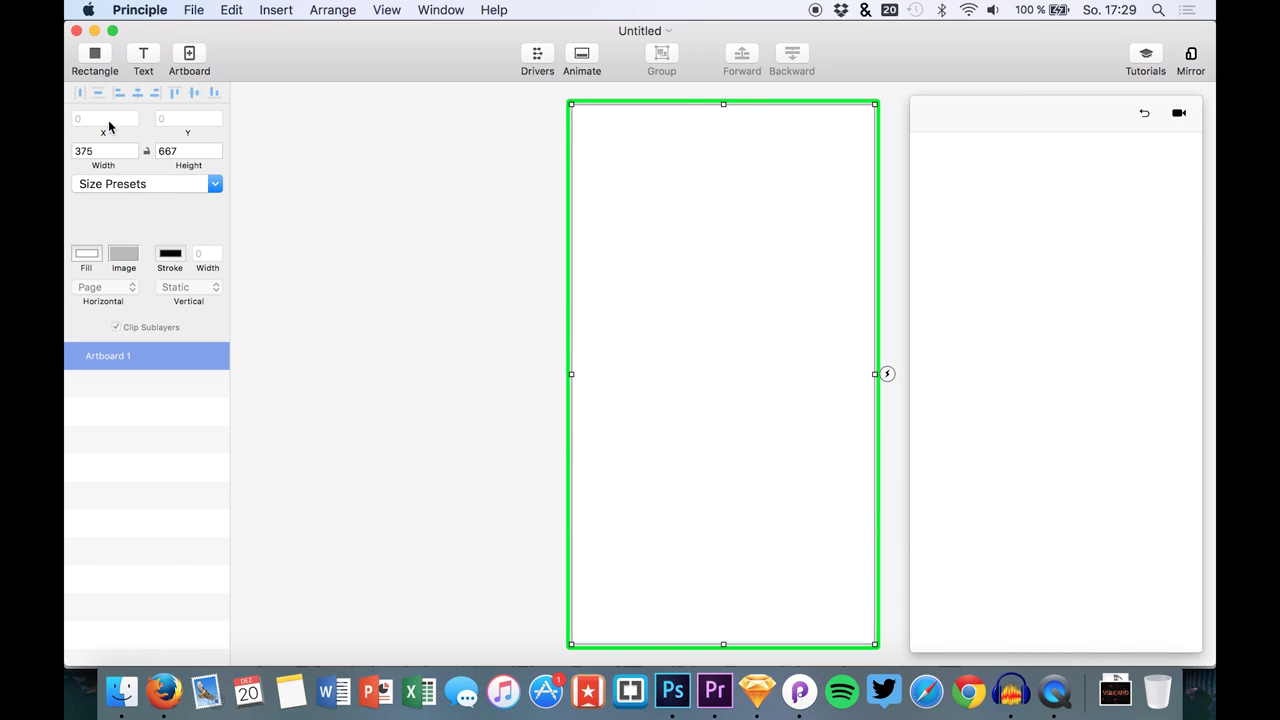
pyautogui.moveTo(102, 167); pyautogui.dragTo(88, 157)
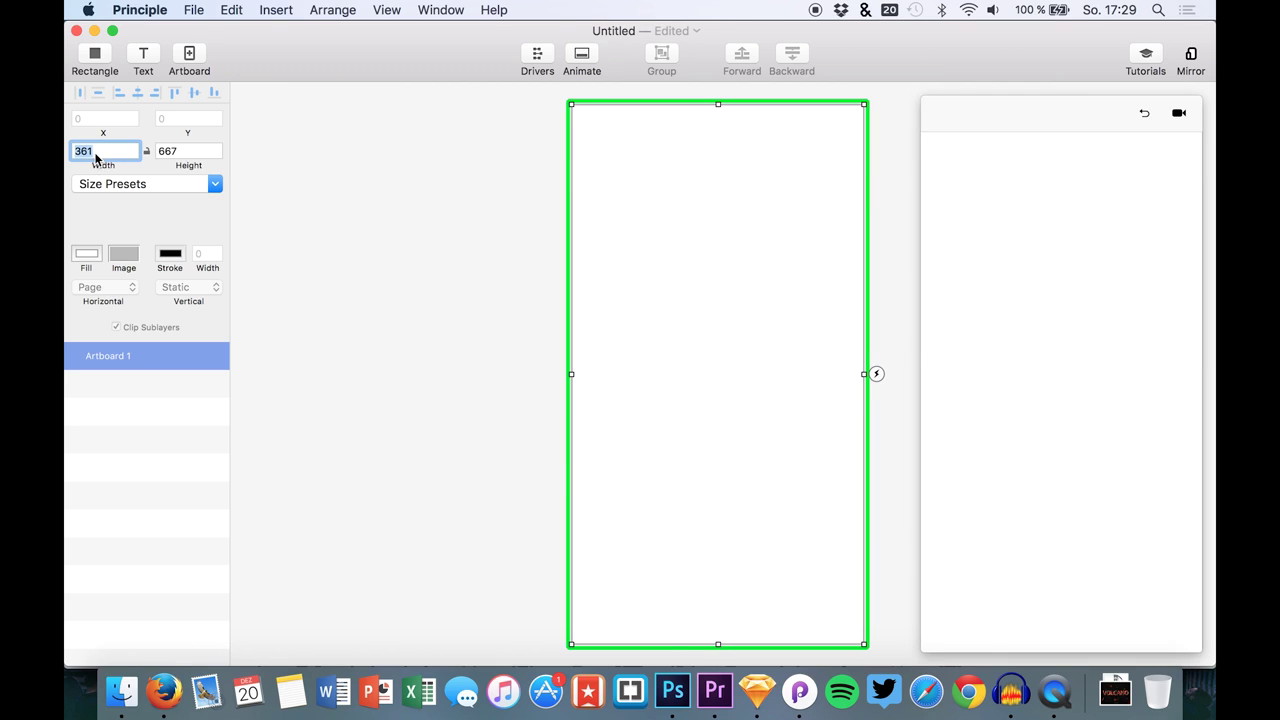
pyautogui.press('Tab')
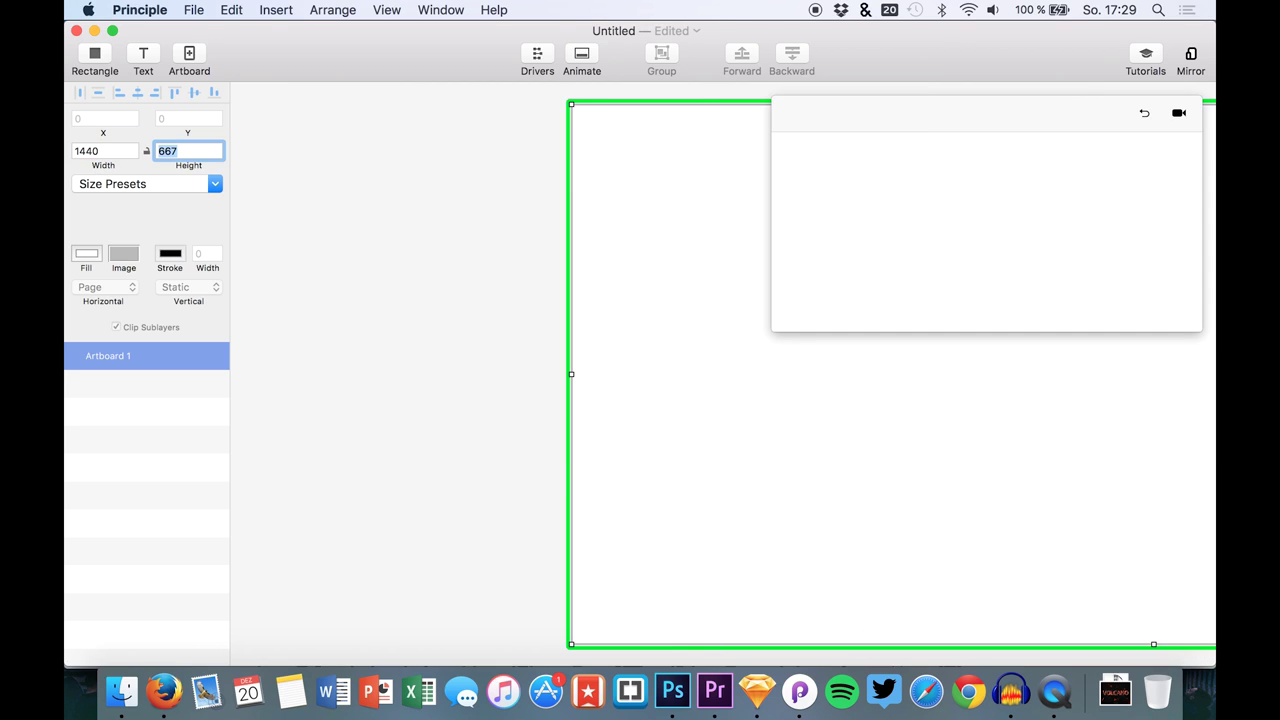
# Step: Look up the nike artboard's height in Sketch, and set the Principle artboard's height to 1072
pyautogui.click(757, 690)
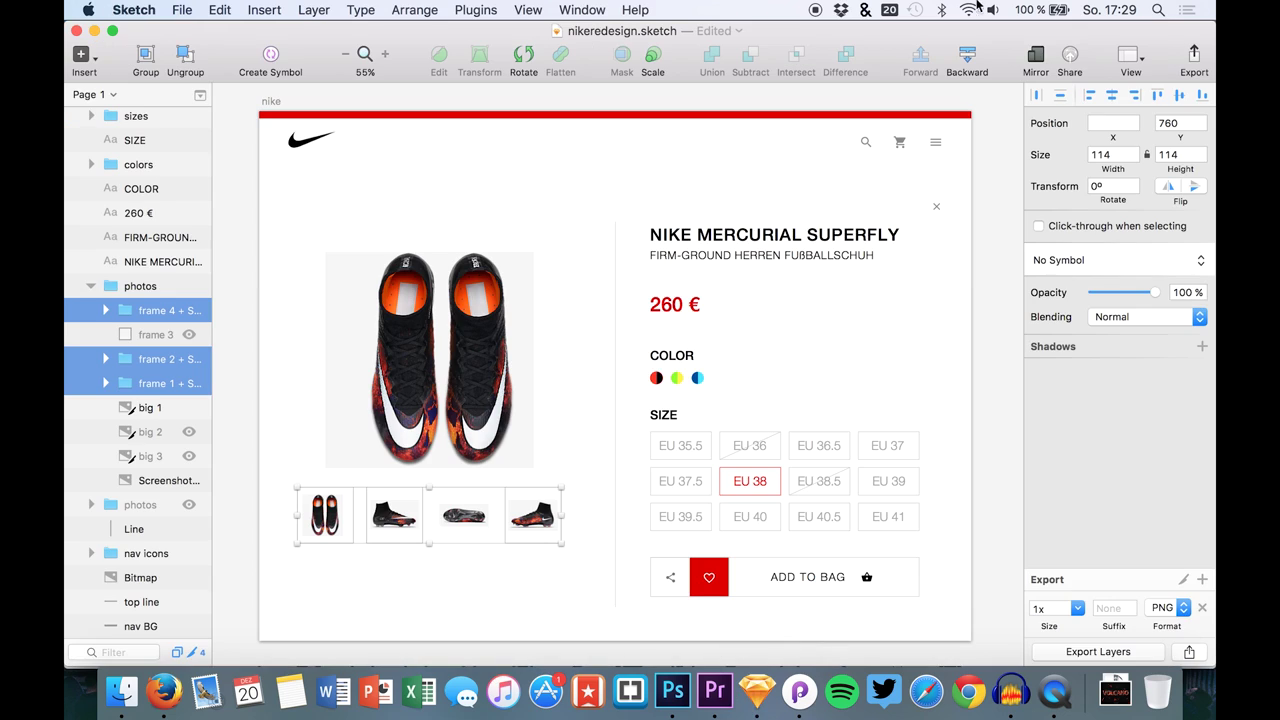
pyautogui.scroll(5, 165, 130)
pyautogui.click(180, 119)
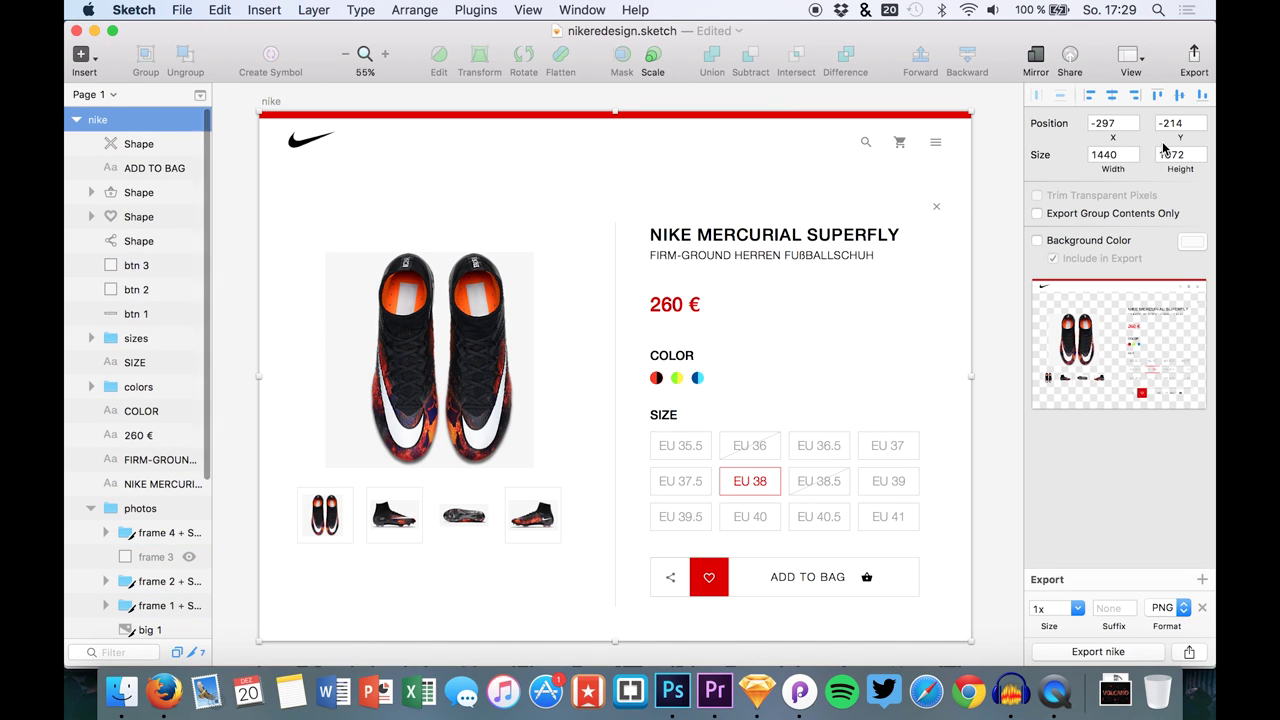
pyautogui.click(800, 691)
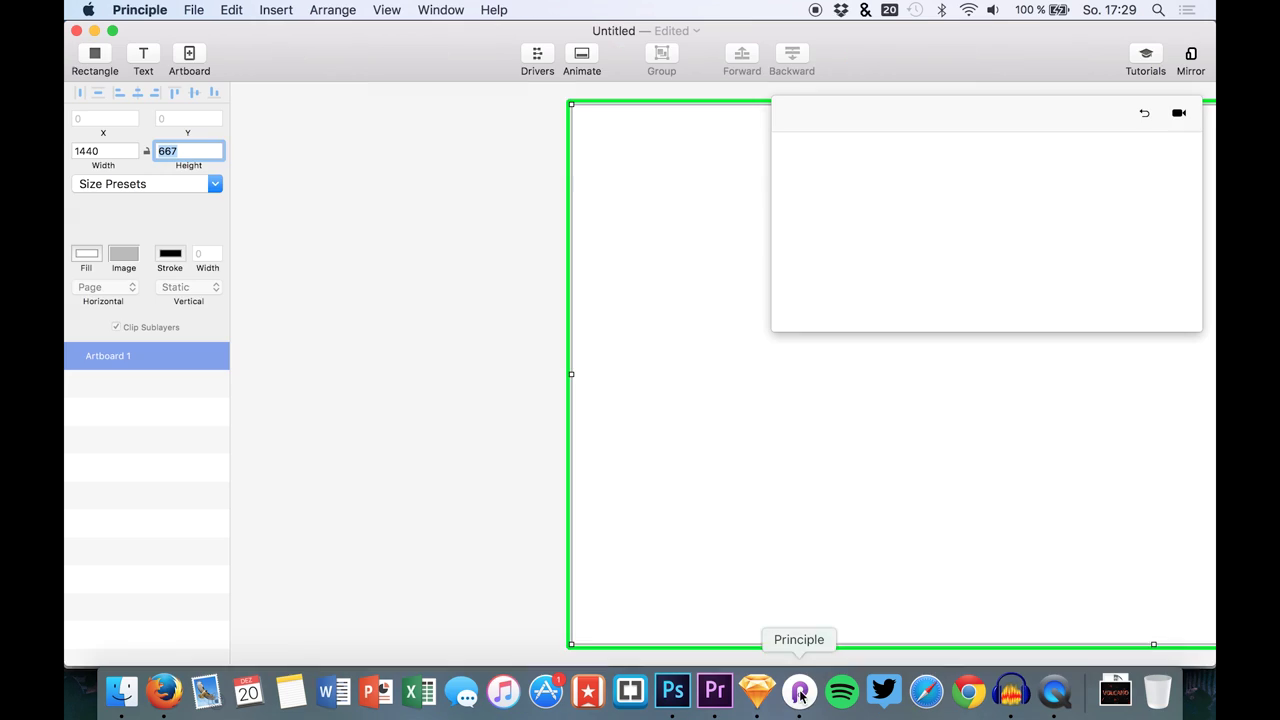
pyautogui.write('1072')
pyautogui.press('Return')
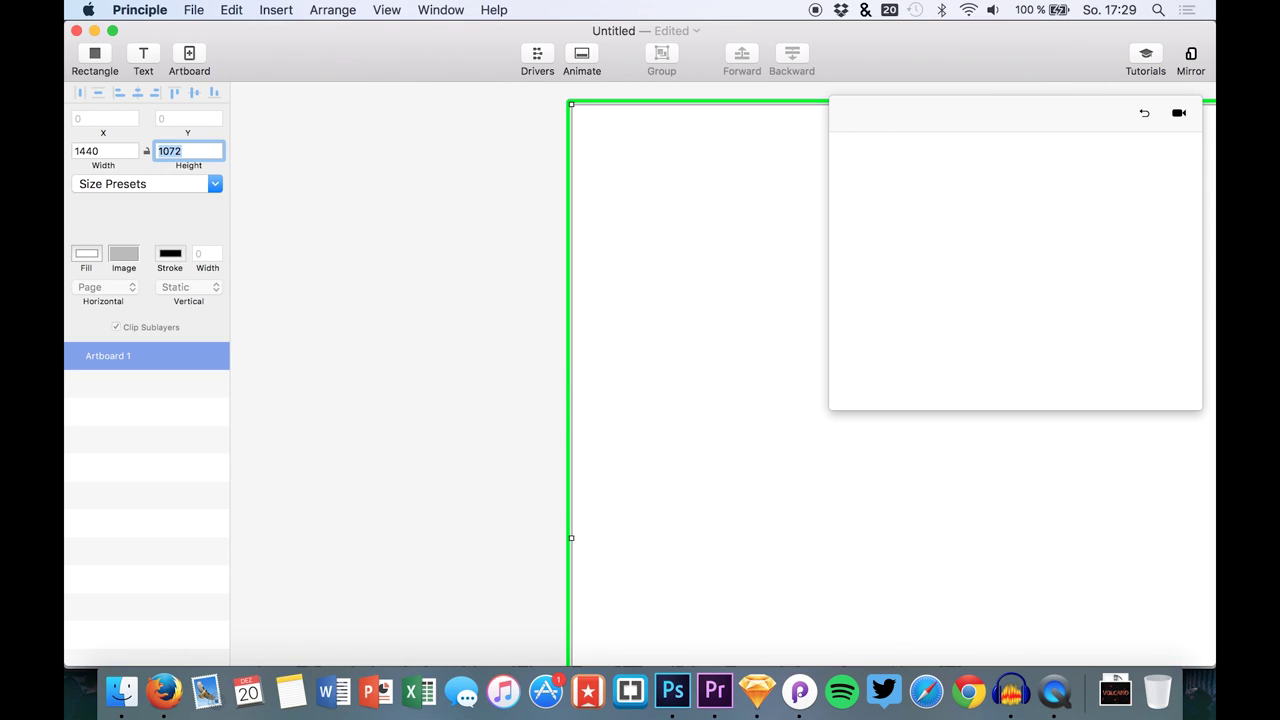
# Step: Place nike.png from the vid39 folder in Finder on the artboard in Principle, aligned at X 0, Y 0
pyautogui.scroll(-5, 416, 387)
pyautogui.hscroll(7, 416, 387)
pyautogui.hscroll(-3, 416, 387)
pyautogui.hscroll(-5, 416, 394)
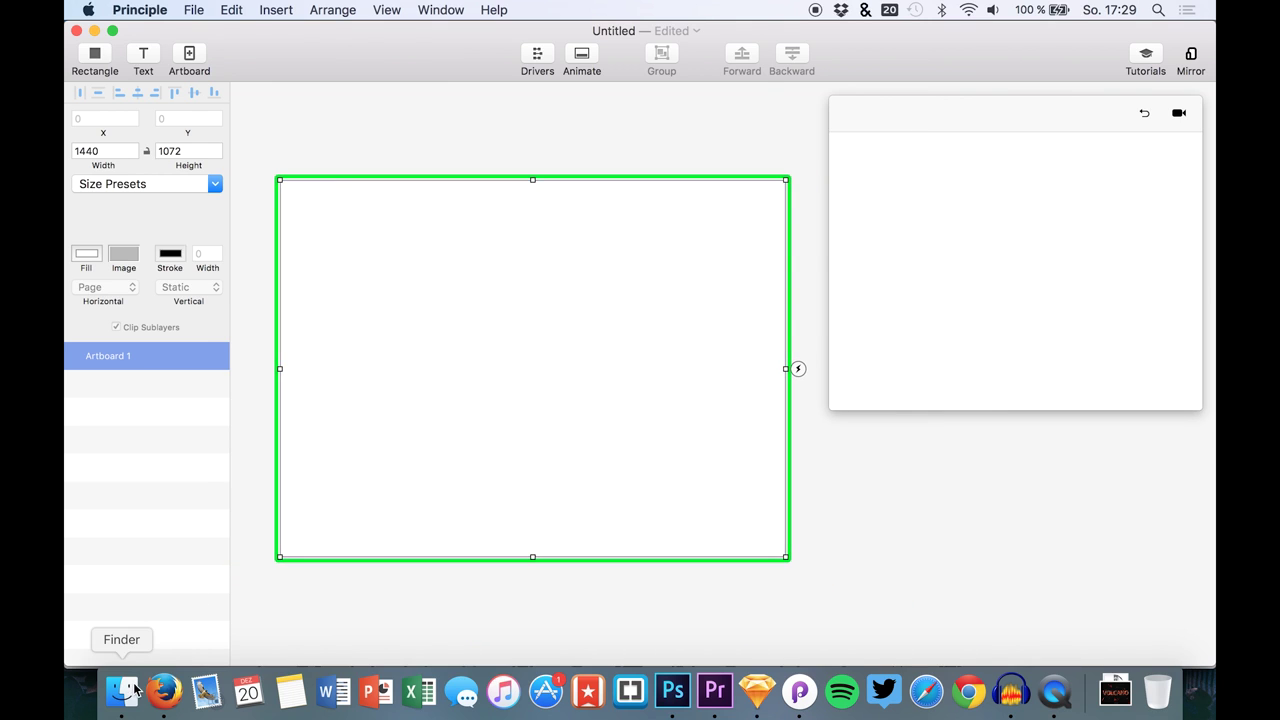
pyautogui.click(134, 688)
pyautogui.click(370, 366)
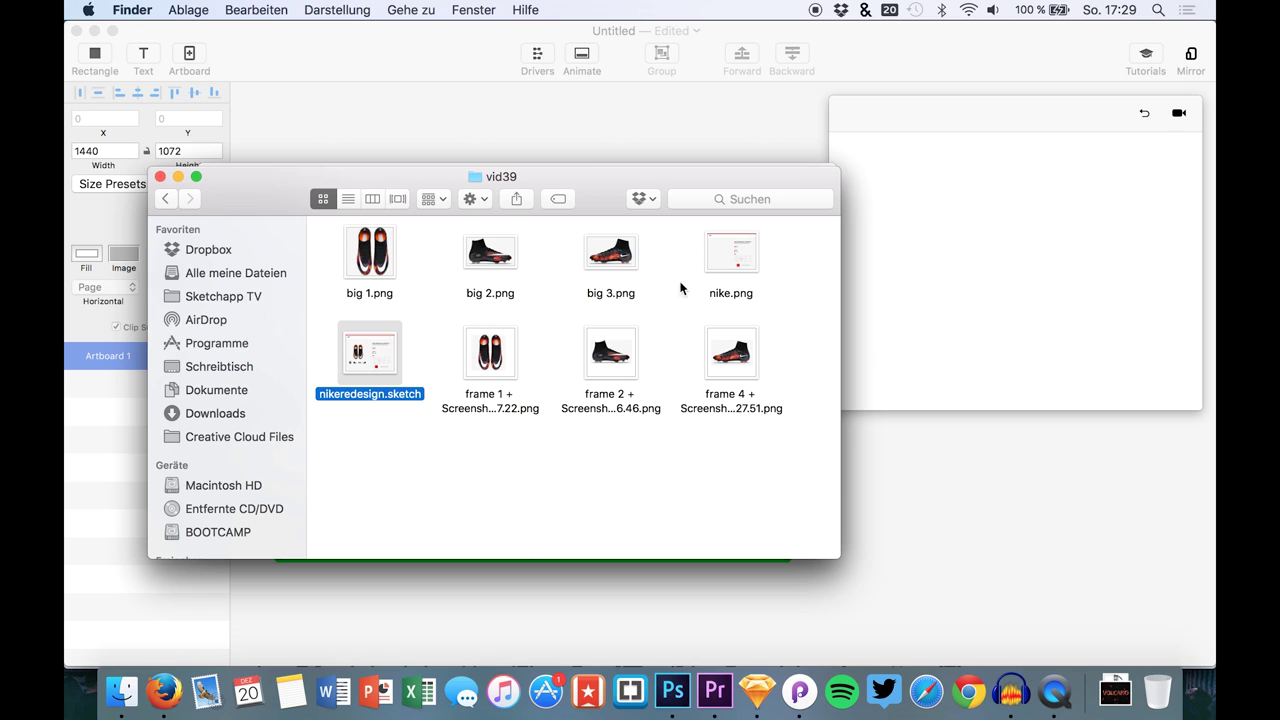
pyautogui.moveTo(719, 255); pyautogui.dragTo(378, 389)
pyautogui.click(885, 505)
pyautogui.click(80, 386)
pyautogui.press('BackSpace')
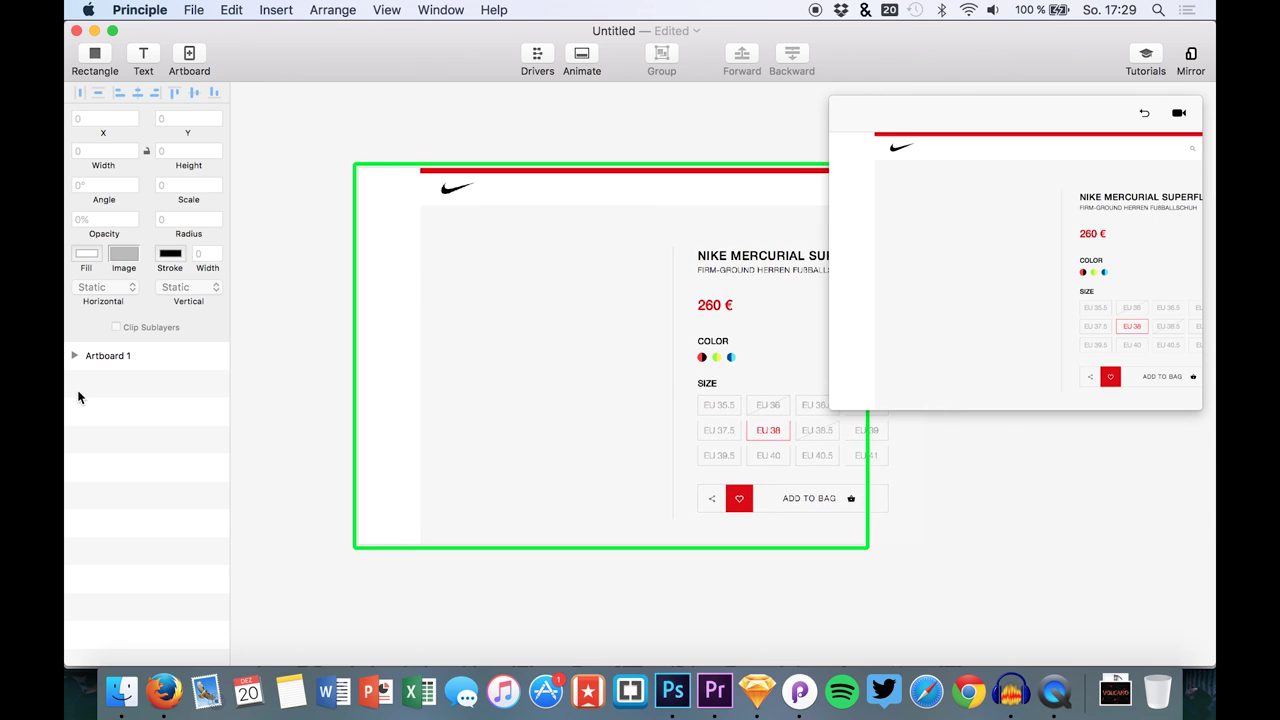
pyautogui.moveTo(483, 294); pyautogui.dragTo(448, 297)
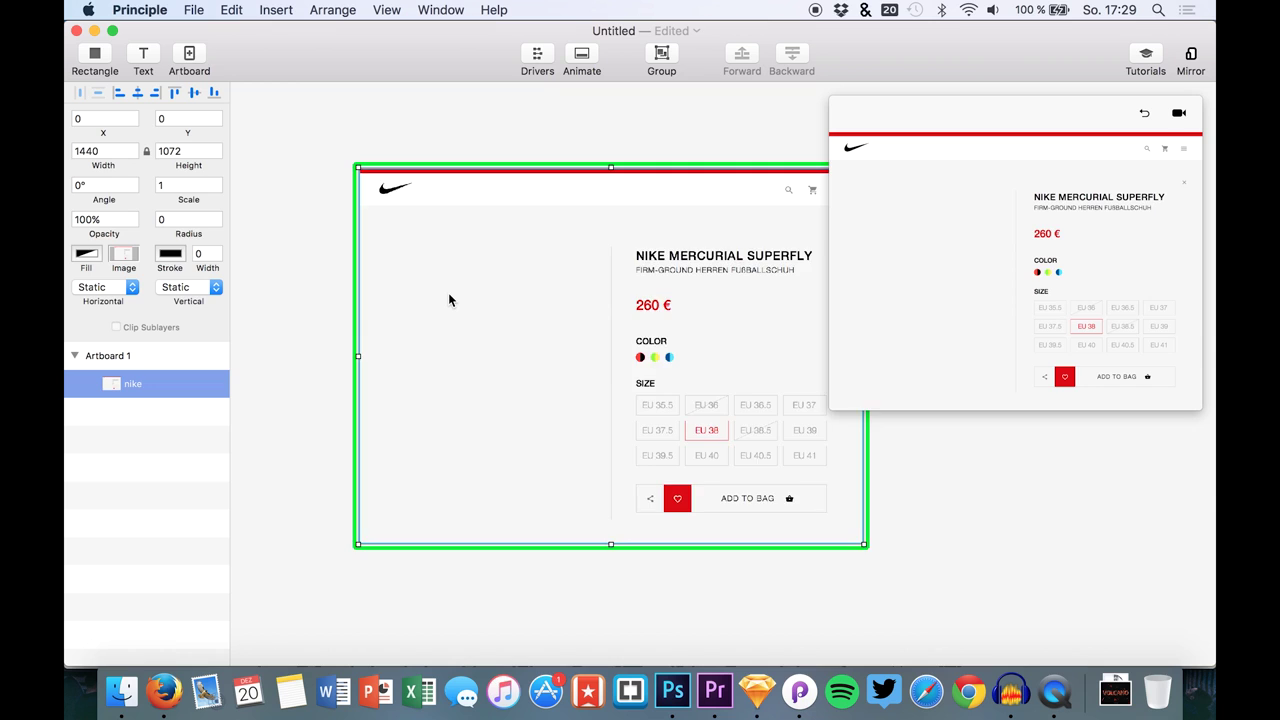
pyautogui.click(110, 700)
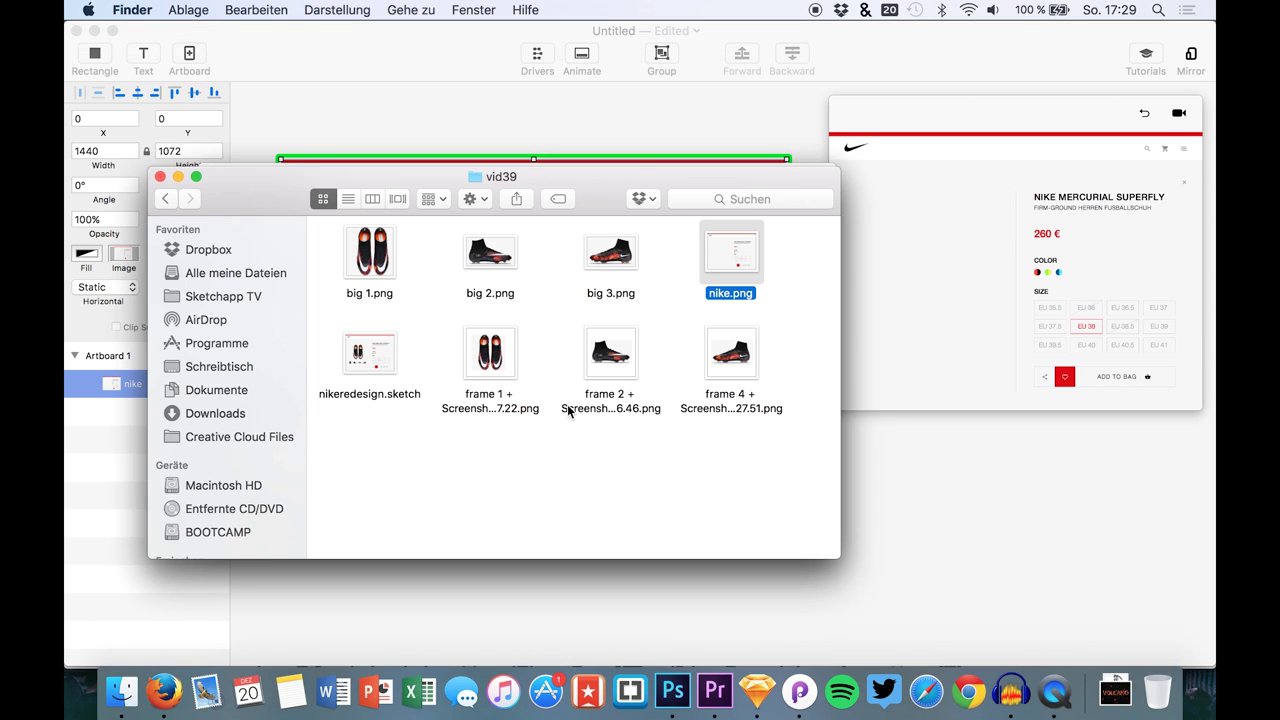
pyautogui.click(390, 365)
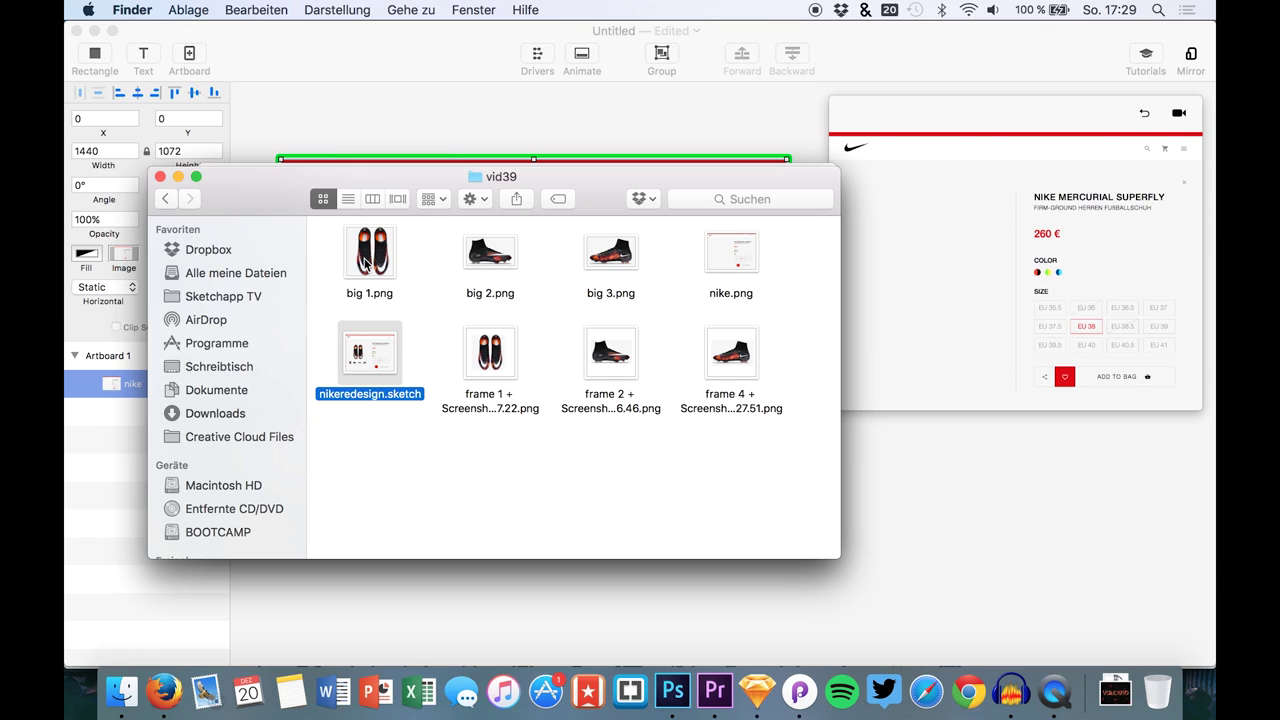
pyautogui.moveTo(340, 254); pyautogui.dragTo(628, 285)
pyautogui.moveTo(504, 244); pyautogui.dragTo(719, 275)
pyautogui.click(303, 143)
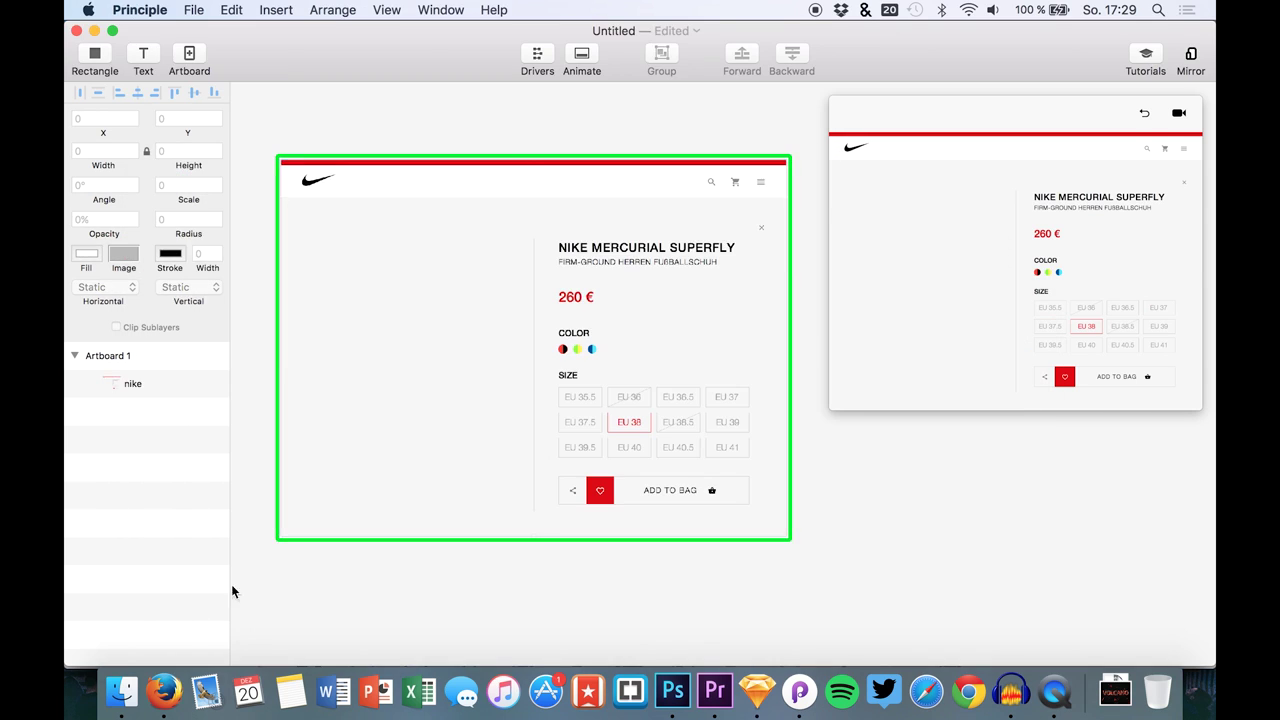
# Step: Close the unneeded Finder windows and place big 1, big 2 and big 3 together in the artboard's empty photo area beside the product details
pyautogui.click(117, 679)
pyautogui.click(217, 181)
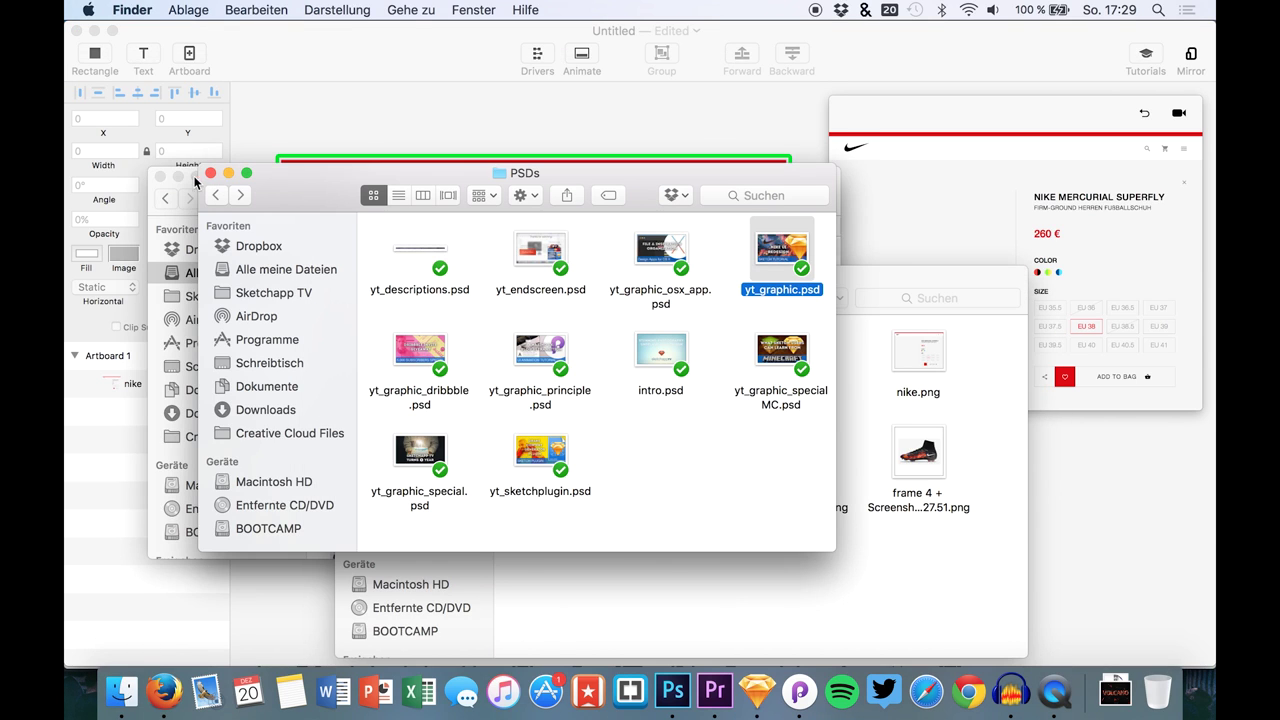
pyautogui.click(161, 181)
pyautogui.click(211, 173)
pyautogui.moveTo(553, 368); pyautogui.dragTo(403, 333)
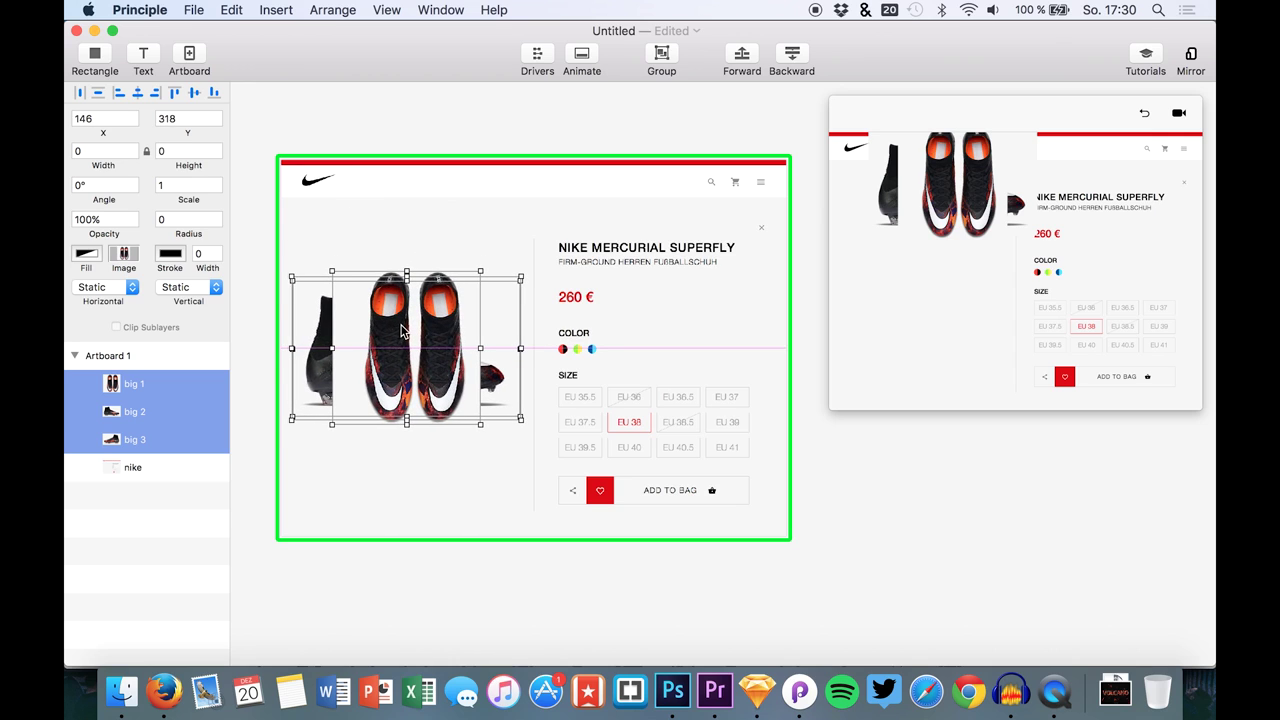
# Step: Place the frame 1, frame 2 and frame 4 images from the vid39 folder below the large photos at X 34, Y 798
pyautogui.click(122, 692)
pyautogui.moveTo(702, 548); pyautogui.dragTo(948, 453)
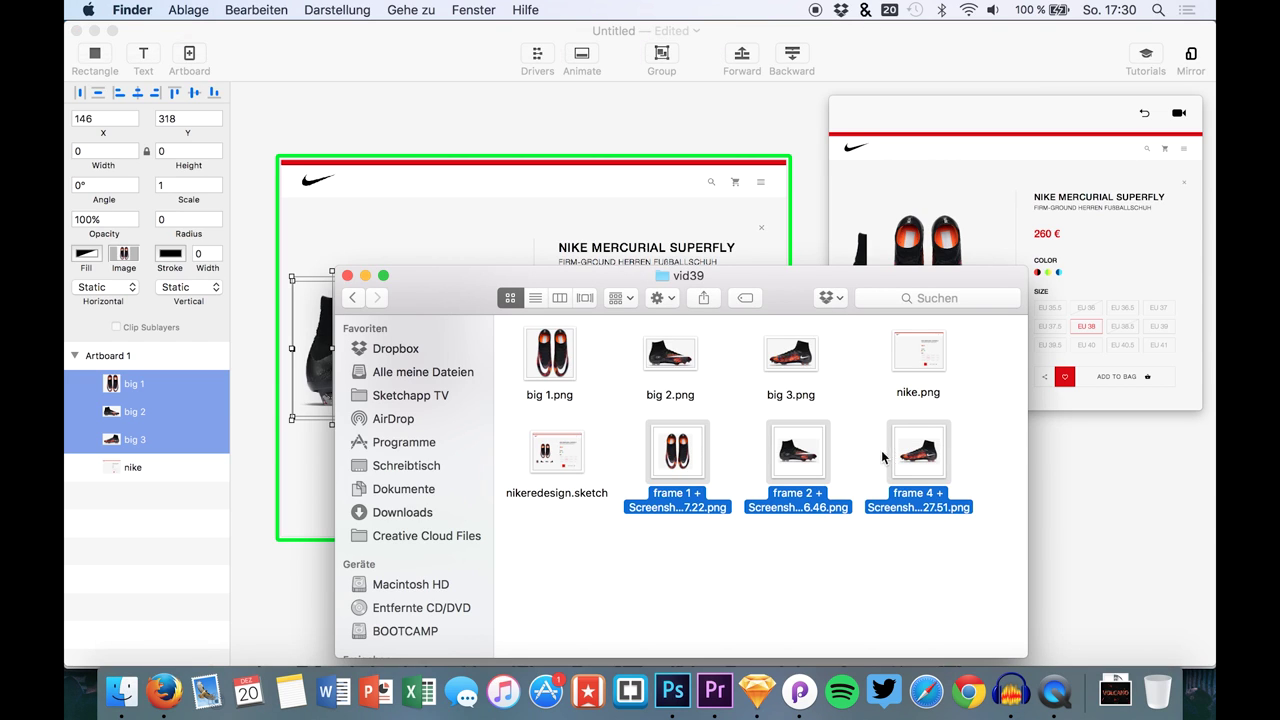
pyautogui.moveTo(770, 453)
pyautogui.mouseDown()
pyautogui.moveTo(545, 212)
pyautogui.moveTo(360, 390)
pyautogui.moveTo(316, 488)
pyautogui.moveTo(322, 457)
pyautogui.moveTo(307, 460)
pyautogui.mouseUp()
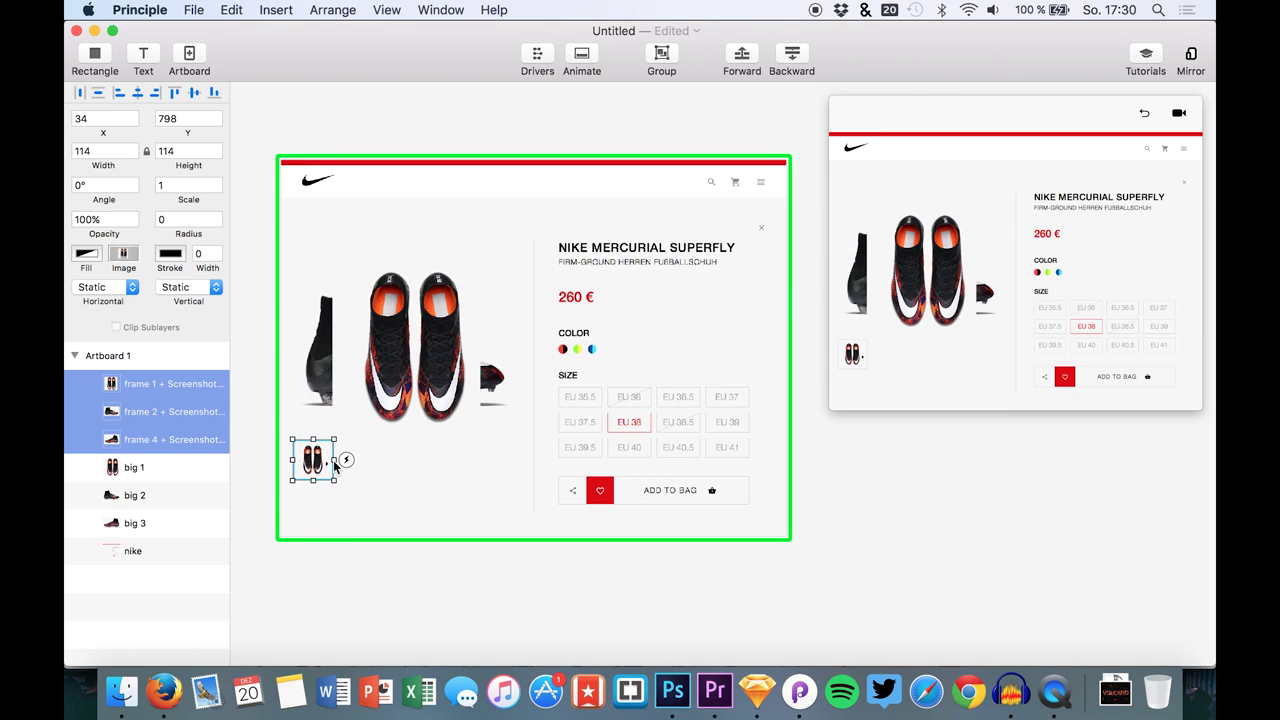
pyautogui.scroll(5, 330, 462)
pyautogui.scroll(-3, 330, 462)
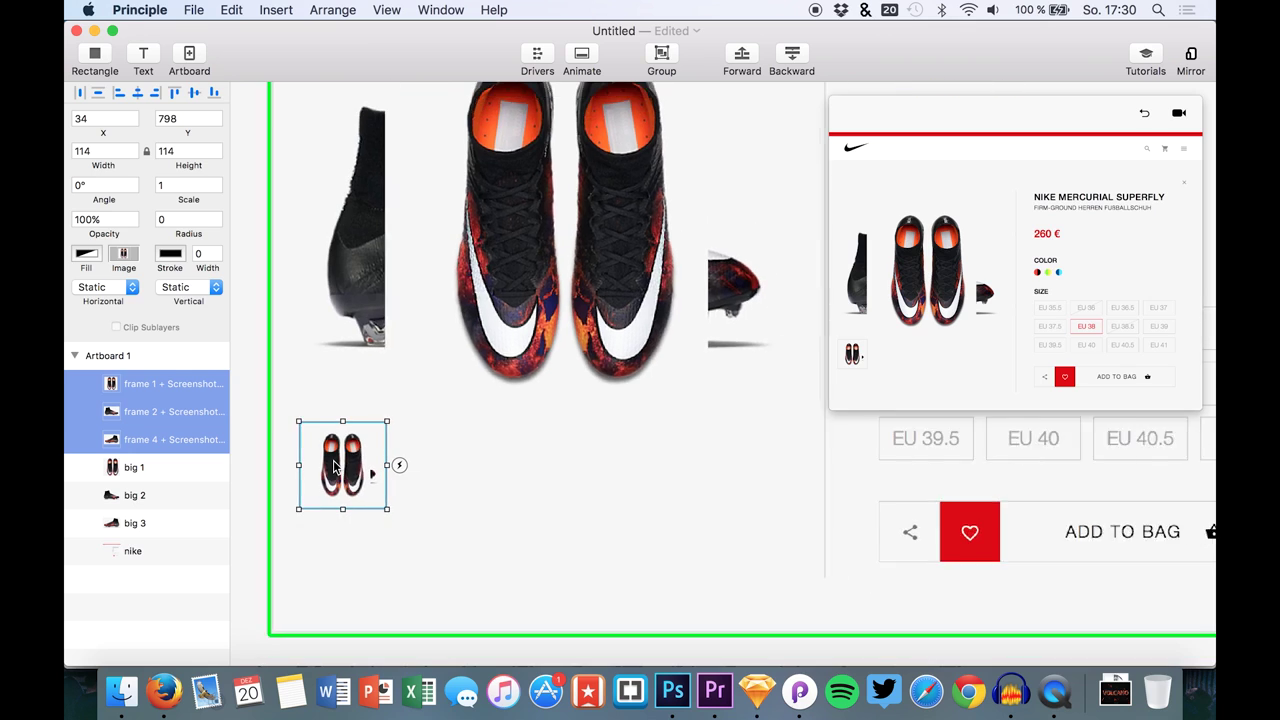
pyautogui.click(132, 496)
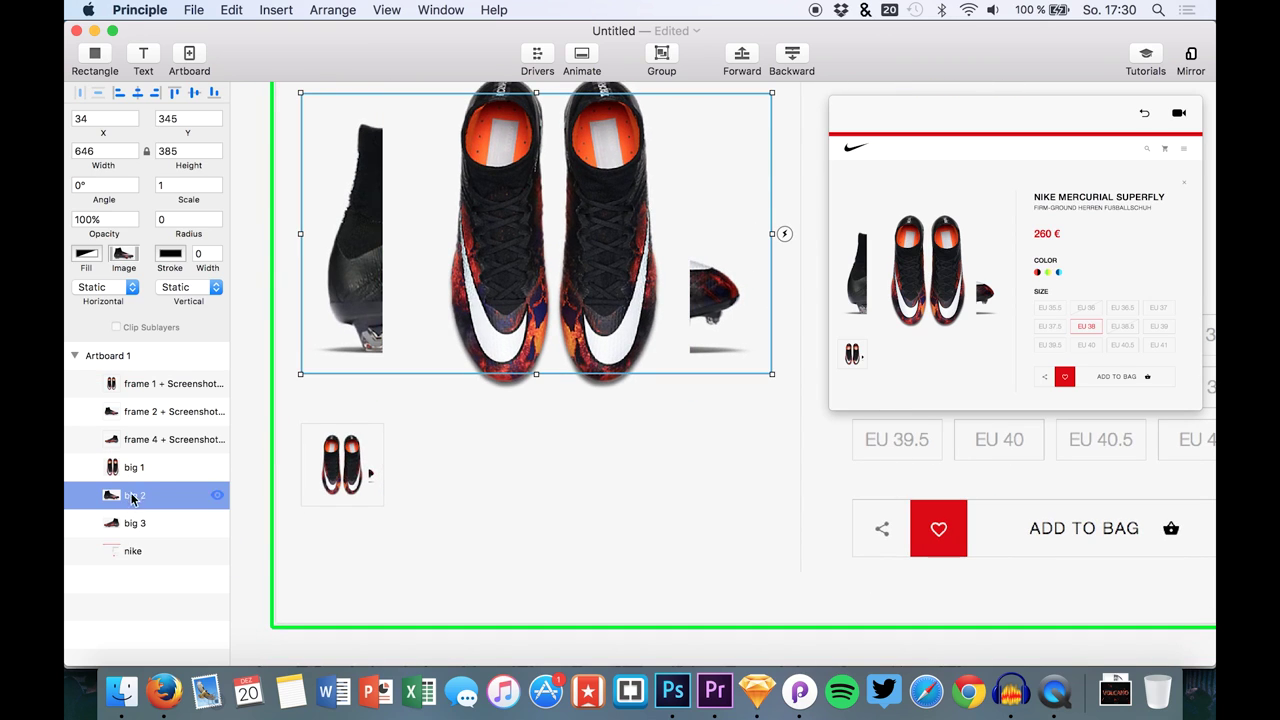
pyautogui.hotkey('shift', 'Right')
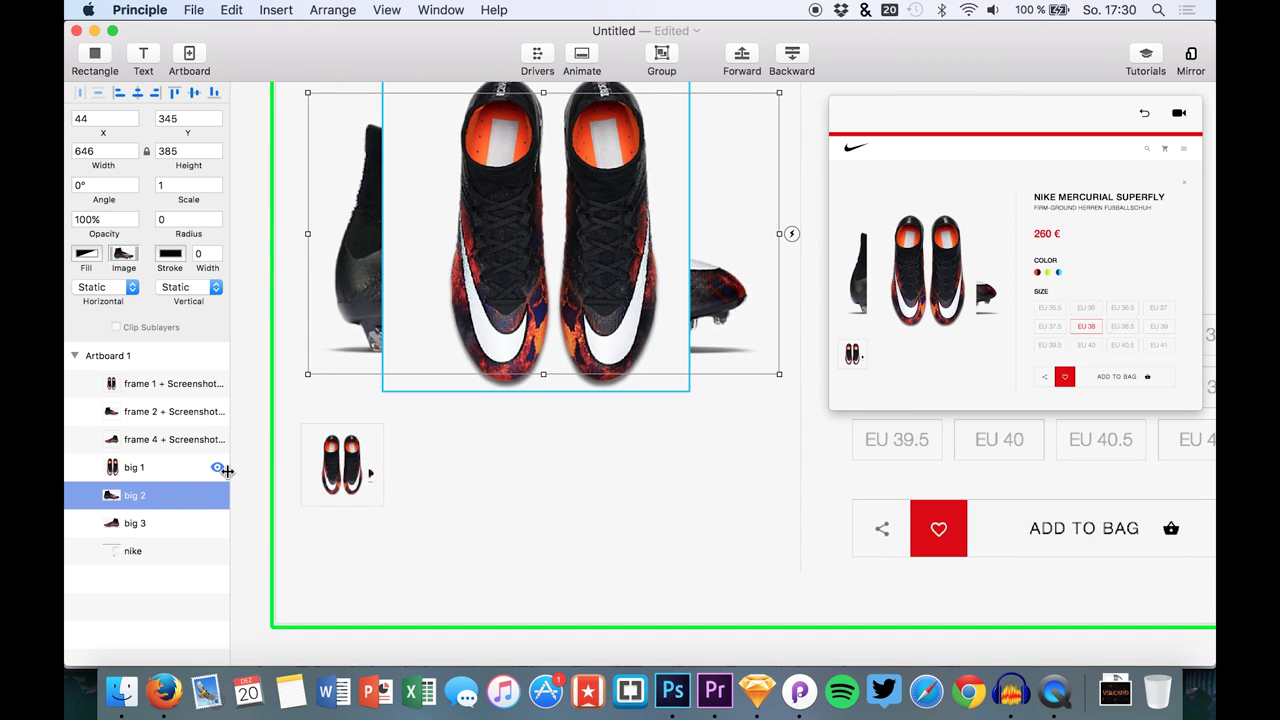
pyautogui.hotkey('shift', 'Left')
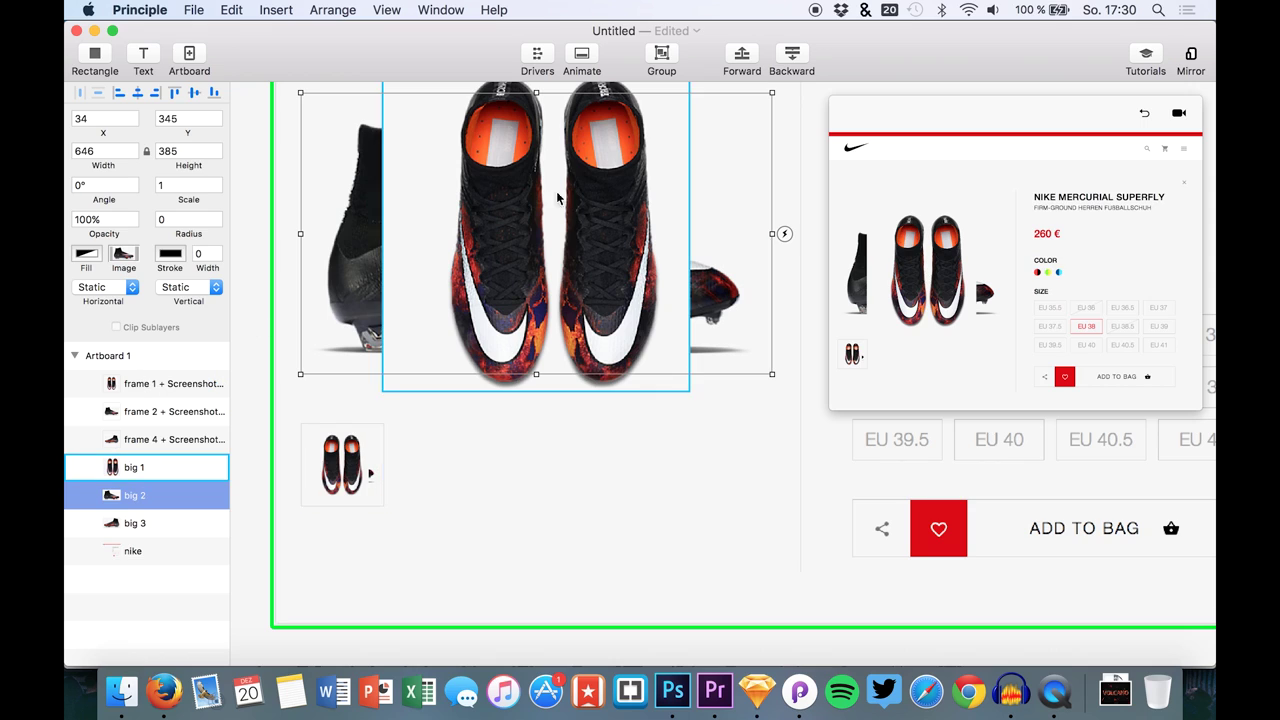
# Step: Move the frame 2 thumbnail horizontally out of the stack to X 174, beside the frame 1 thumbnail
pyautogui.click(137, 416)
pyautogui.hotkey('shift', 'Right')
pyautogui.hotkey('shift', 'Right')
pyautogui.hotkey('shift', 'Right')
pyautogui.hotkey('shift', 'Right')
pyautogui.hotkey('shift', 'Right')
pyautogui.hotkey('shift', 'Right')
pyautogui.hotkey('shift', 'Right')
pyautogui.hotkey('shift', 'Right')
pyautogui.hotkey('shift', 'Right')
pyautogui.hotkey('shift', 'Right')
pyautogui.hotkey('shift', 'Right')
pyautogui.hotkey('shift', 'Right')
pyautogui.hotkey('shift', 'Right')
pyautogui.hotkey('shift', 'Right')
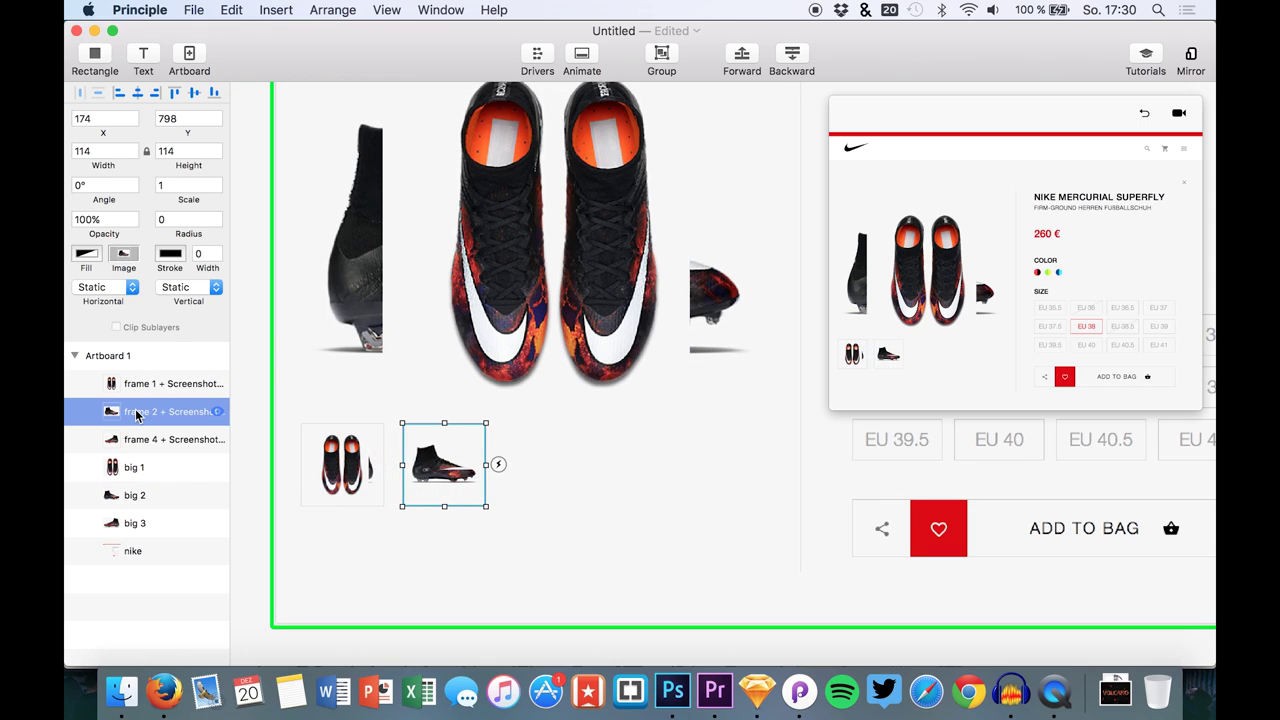
# Step: Move the frame 4 thumbnail horizontally to X 314, beside the frame 2 thumbnail
pyautogui.click(137, 440)
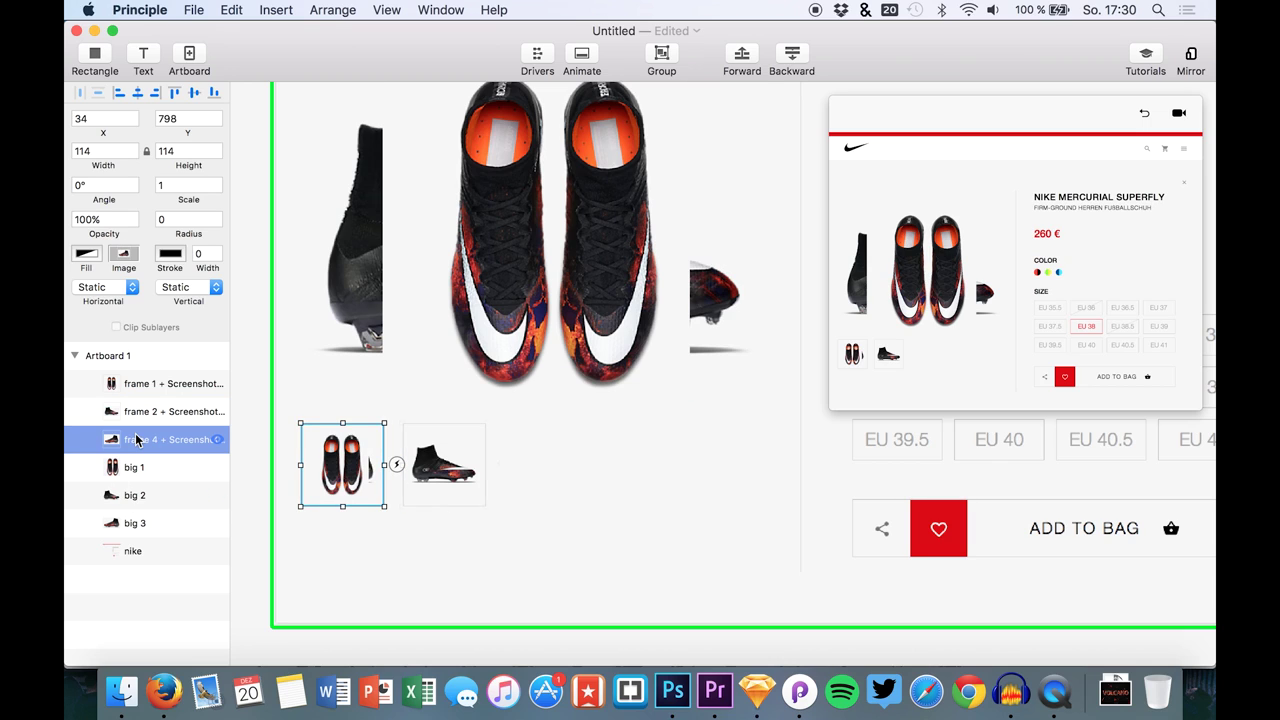
pyautogui.hotkey('shift', 'Right')
pyautogui.hotkey('shift', 'Right')
pyautogui.hotkey('shift', 'Right')
pyautogui.hotkey('shift', 'Right')
pyautogui.hotkey('shift', 'Right')
pyautogui.hotkey('shift', 'Right')
pyautogui.hotkey('shift', 'Right')
pyautogui.hotkey('shift', 'Right')
pyautogui.hotkey('shift', 'Right')
pyautogui.hotkey('shift', 'Right')
pyautogui.hotkey('shift', 'Right')
pyautogui.hotkey('shift', 'Right')
pyautogui.hotkey('shift', 'Right')
pyautogui.hotkey('shift', 'Right')
pyautogui.hotkey('shift', 'Right')
pyautogui.hotkey('shift', 'Right')
pyautogui.hotkey('shift', 'Right')
pyautogui.hotkey('shift', 'Right')
pyautogui.hotkey('shift', 'Right')
pyautogui.hotkey('shift', 'Right')
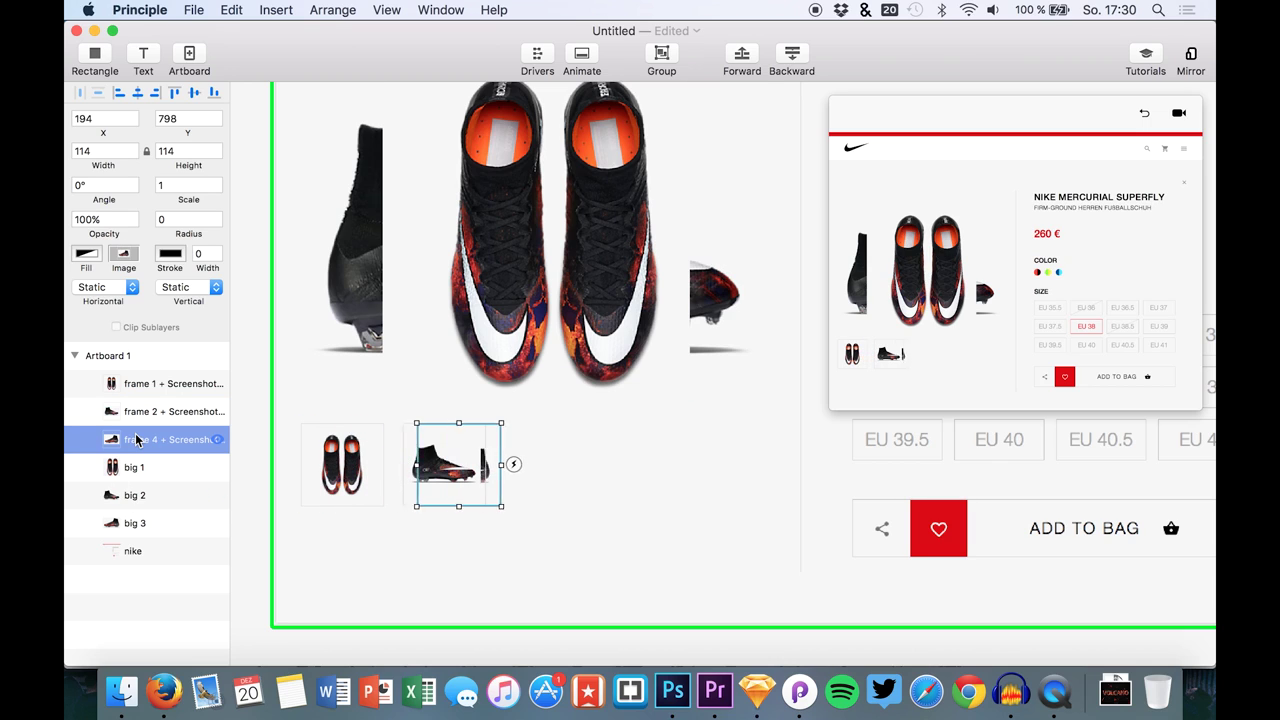
pyautogui.hotkey('shift', 'Right')
pyautogui.hotkey('shift', 'Right')
pyautogui.hotkey('shift', 'Right')
pyautogui.hotkey('shift', 'Right')
pyautogui.hotkey('shift', 'Right')
pyautogui.hotkey('shift', 'Right')
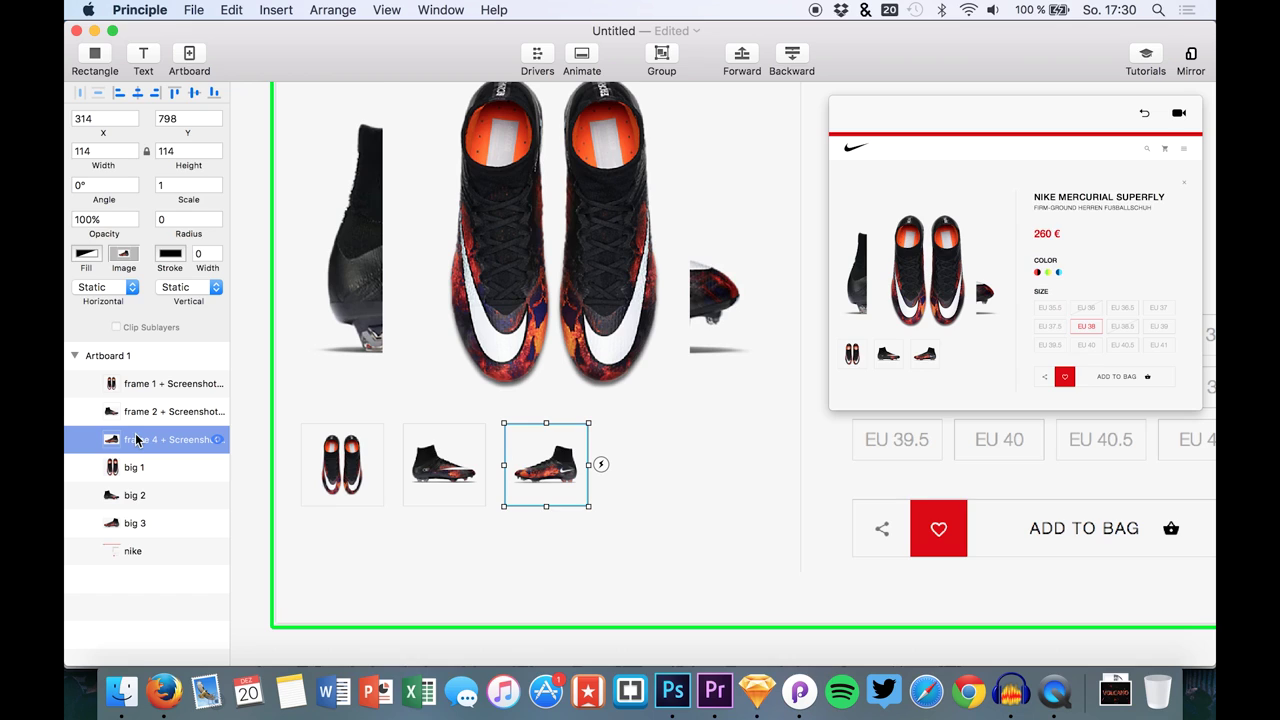
# Step: Hide the big 2 and big 3 photo layers in the artboard
pyautogui.click(216, 495)
pyautogui.click(216, 523)
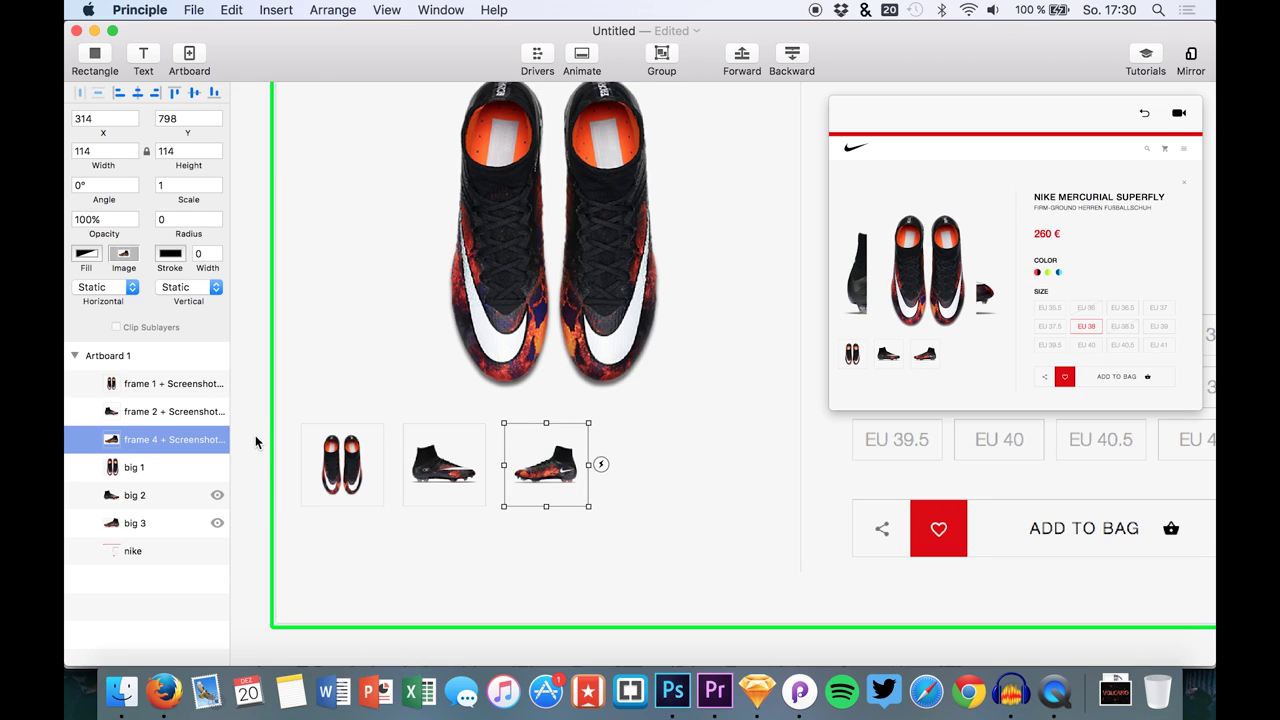
# Step: Switch to Sketch and undo the grouping of the frame boxes with their screenshots inside the photos group
pyautogui.click(323, 534)
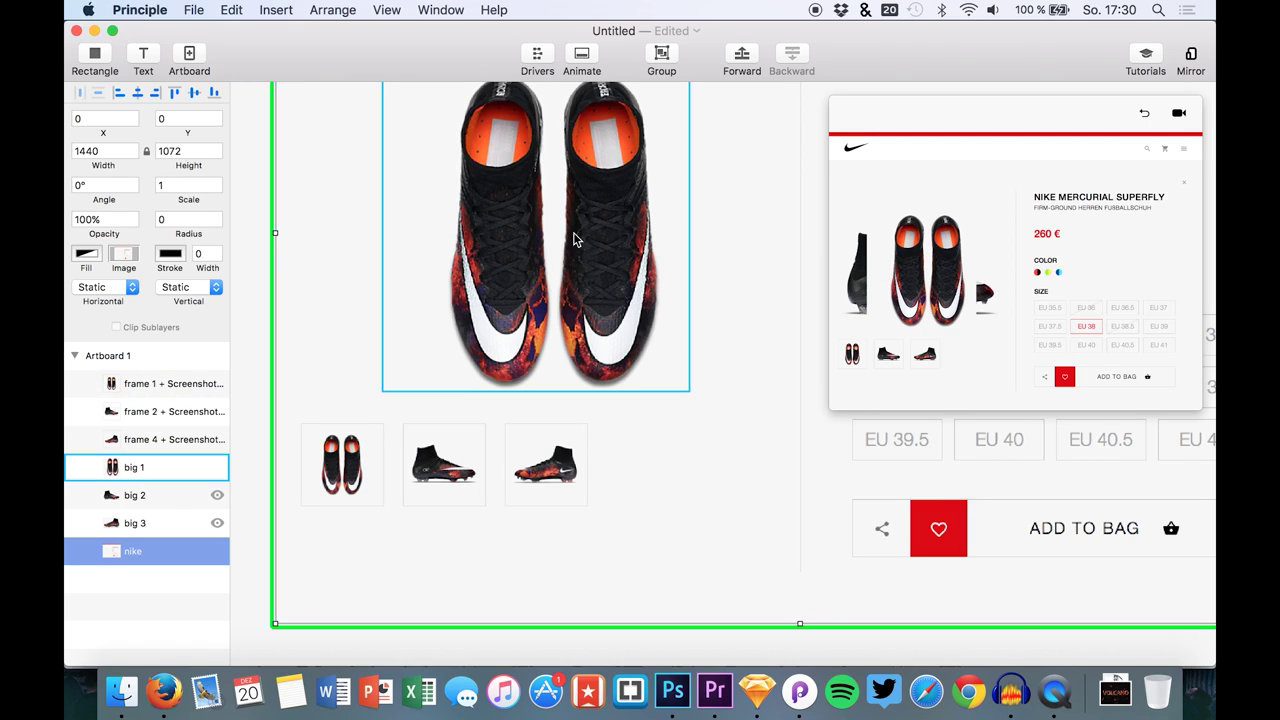
pyautogui.scroll(1, 538, 338)
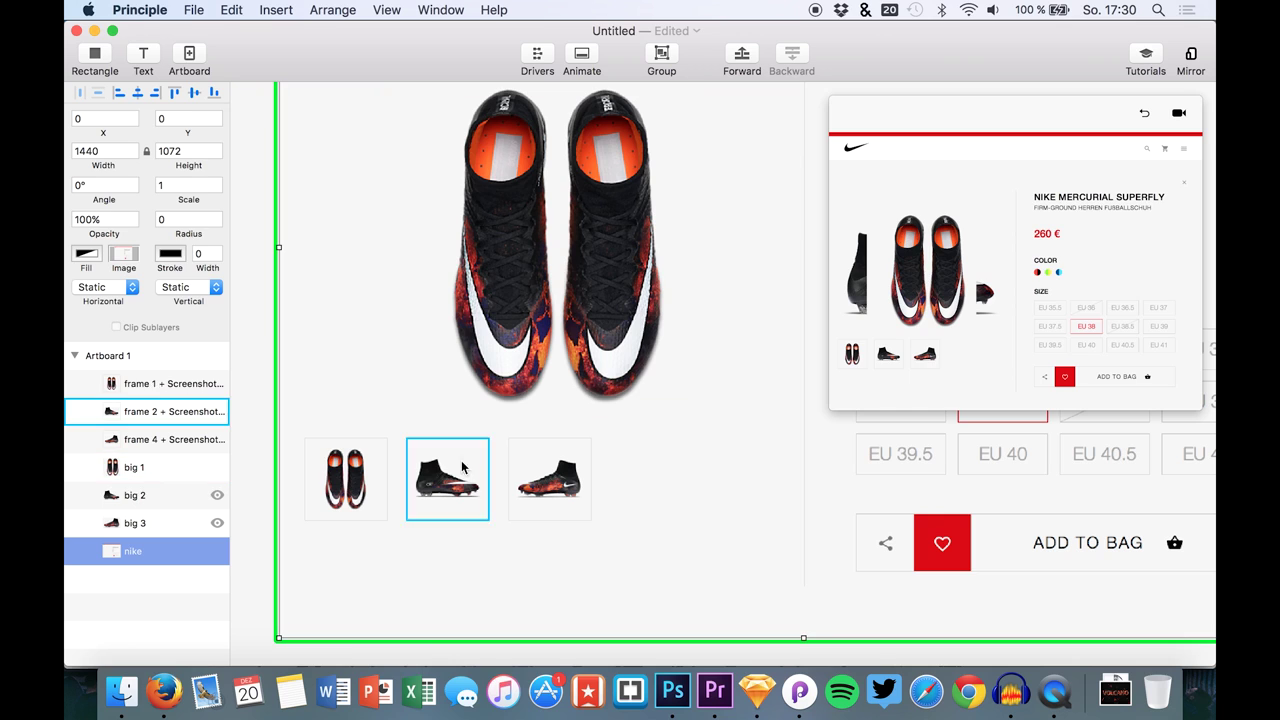
pyautogui.click(747, 691)
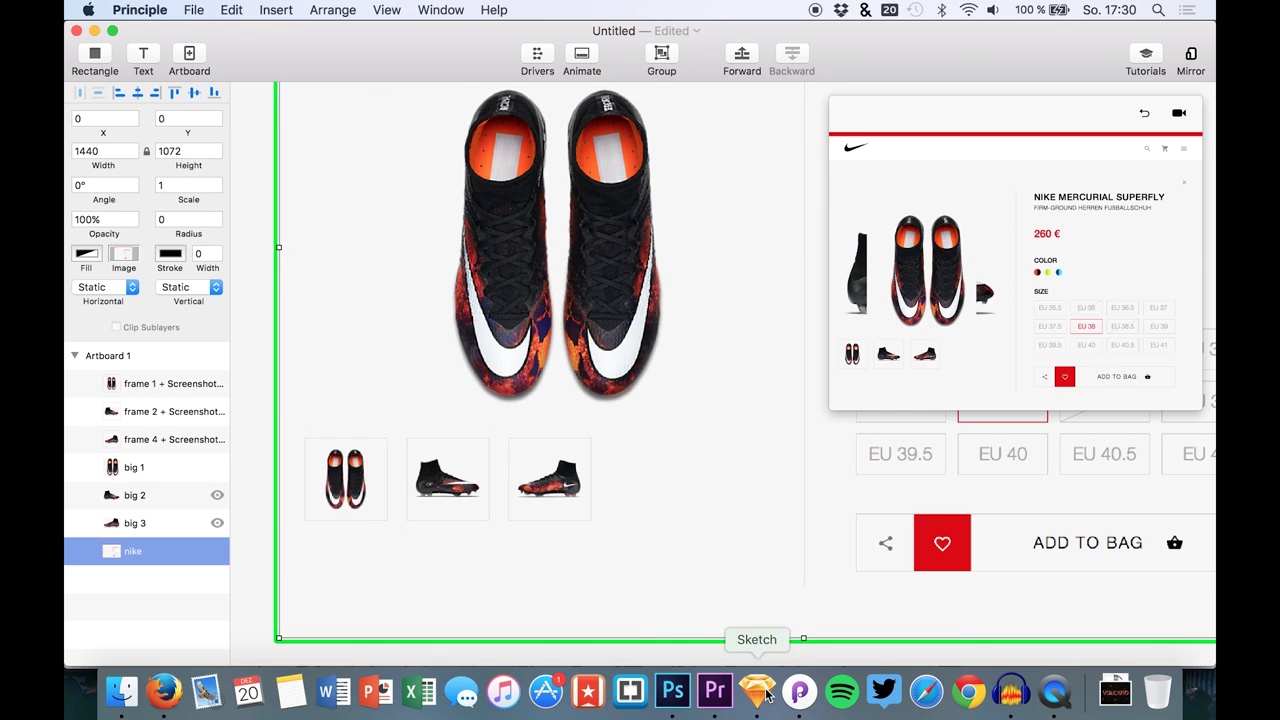
pyautogui.scroll(-1, 277, 528)
pyautogui.scroll(-2, 100, 500)
pyautogui.click(107, 531)
pyautogui.scroll(2, 107, 520)
pyautogui.click(107, 508)
pyautogui.click(103, 540)
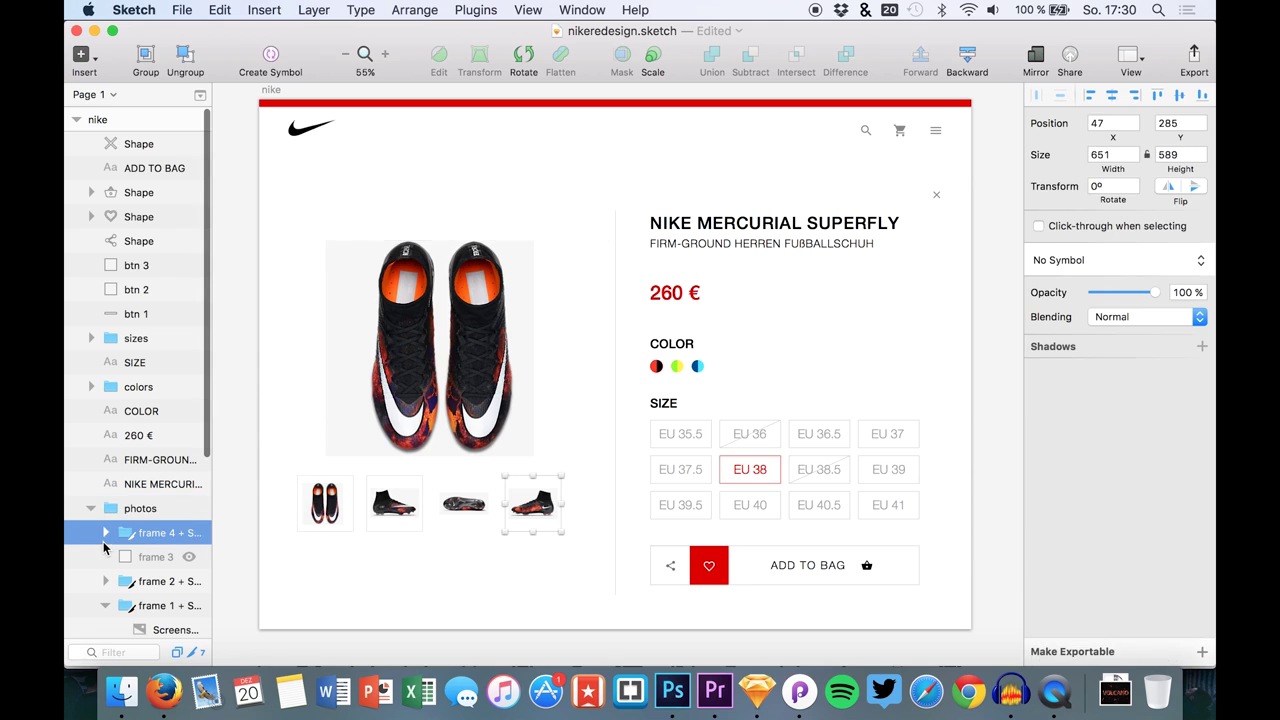
pyautogui.click(105, 532)
pyautogui.scroll(-3, 106, 560)
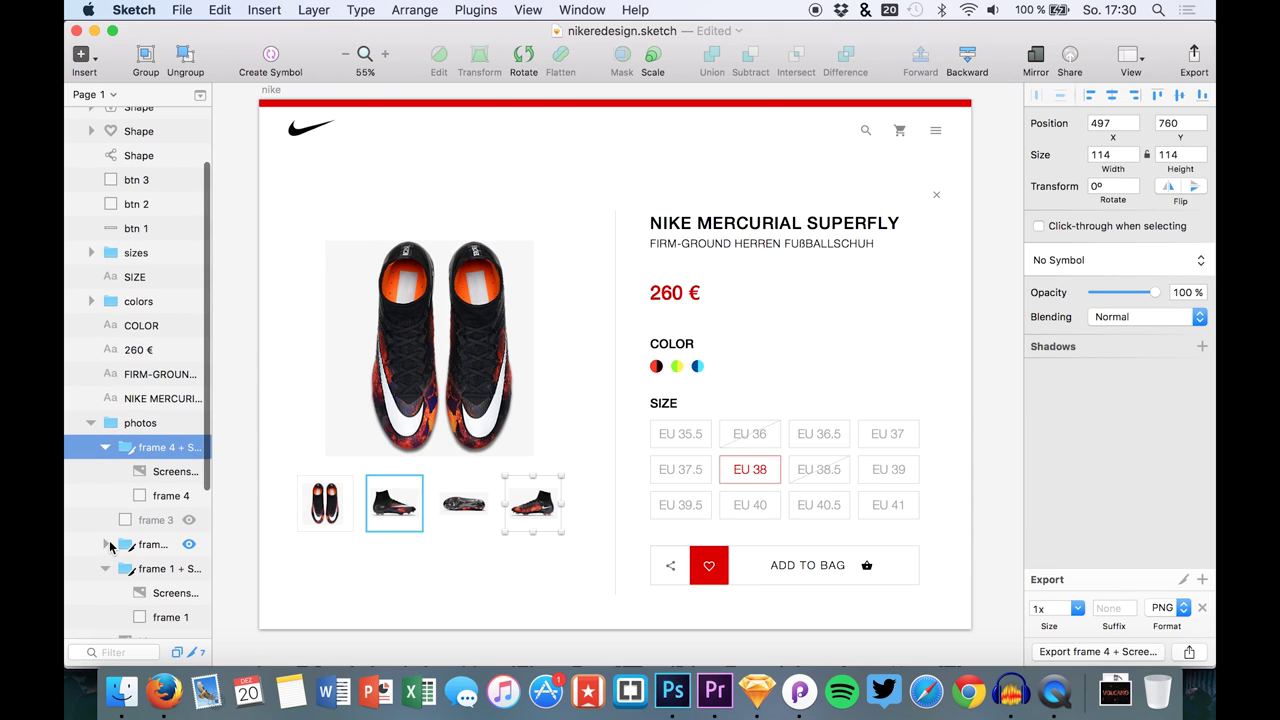
pyautogui.press('super+z')
pyautogui.press('super+z')
pyautogui.press('super+z')
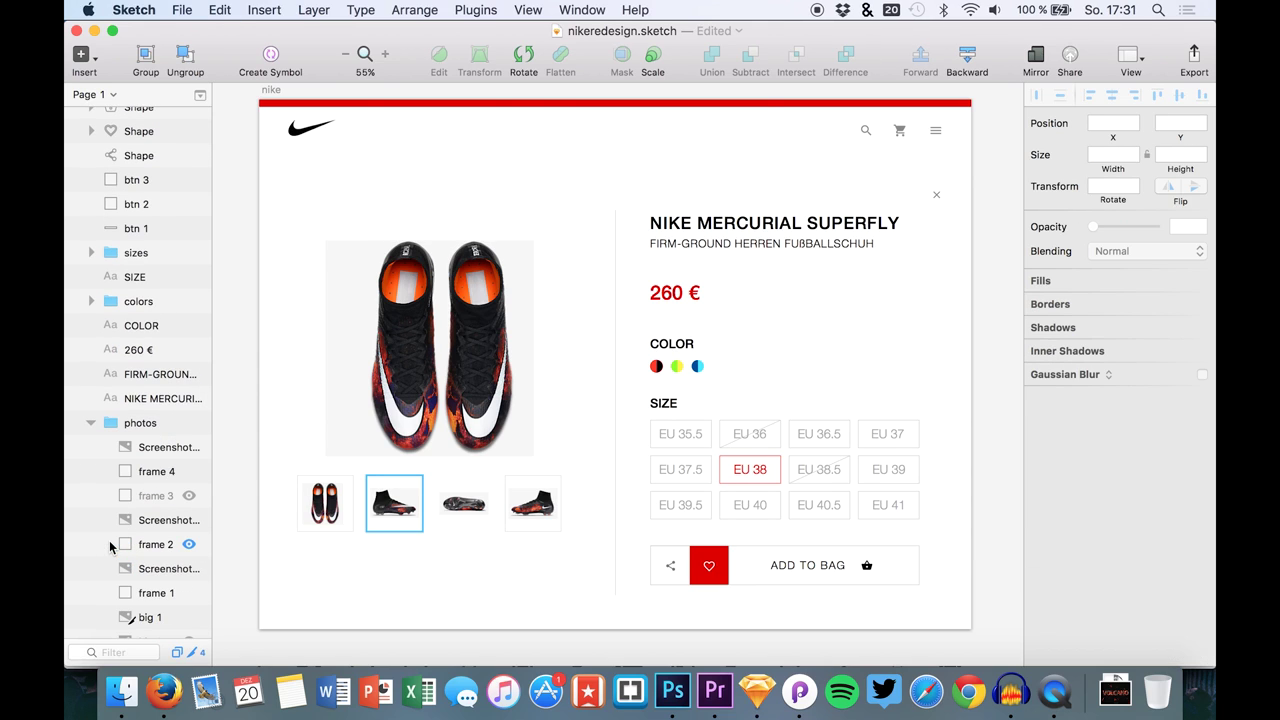
# Step: Make the three thumbnail Screenshot layers exportable and export them as 1x PNGs to the vid39 folder
pyautogui.scroll(-2, 109, 540)
pyautogui.click(153, 390)
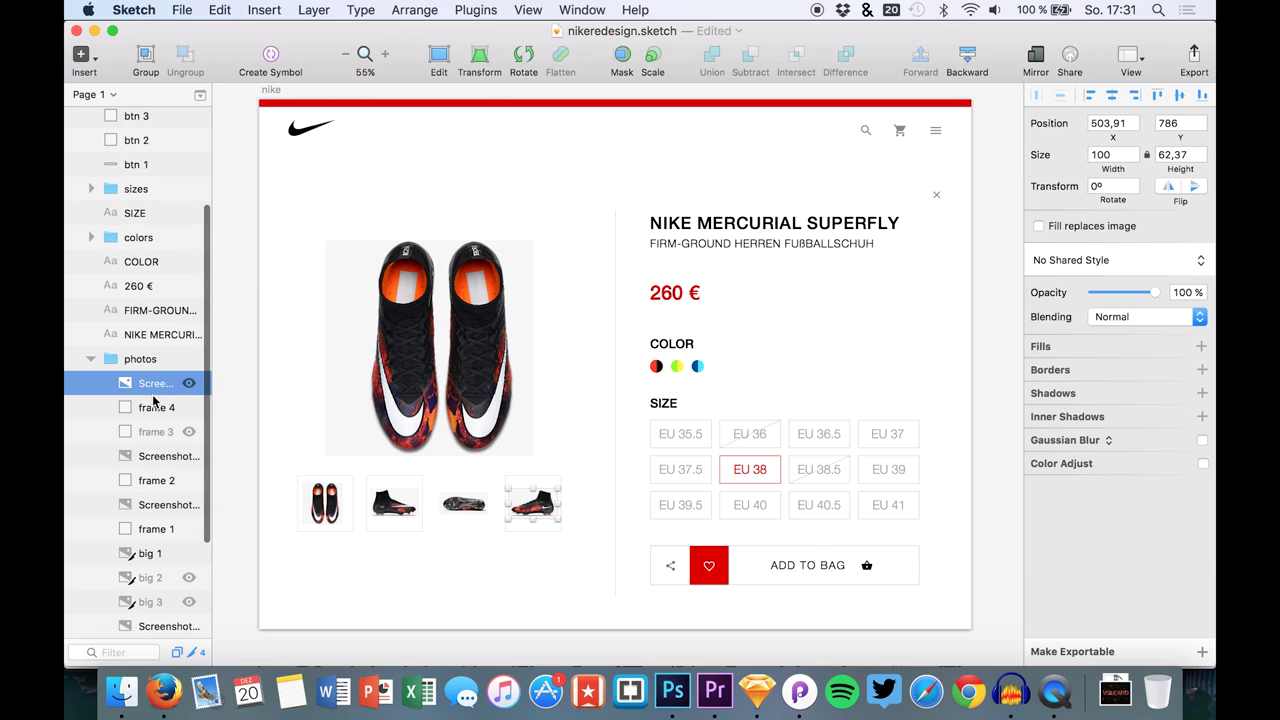
pyautogui.keyDown('super'); pyautogui.click(150, 456); pyautogui.keyUp('super')
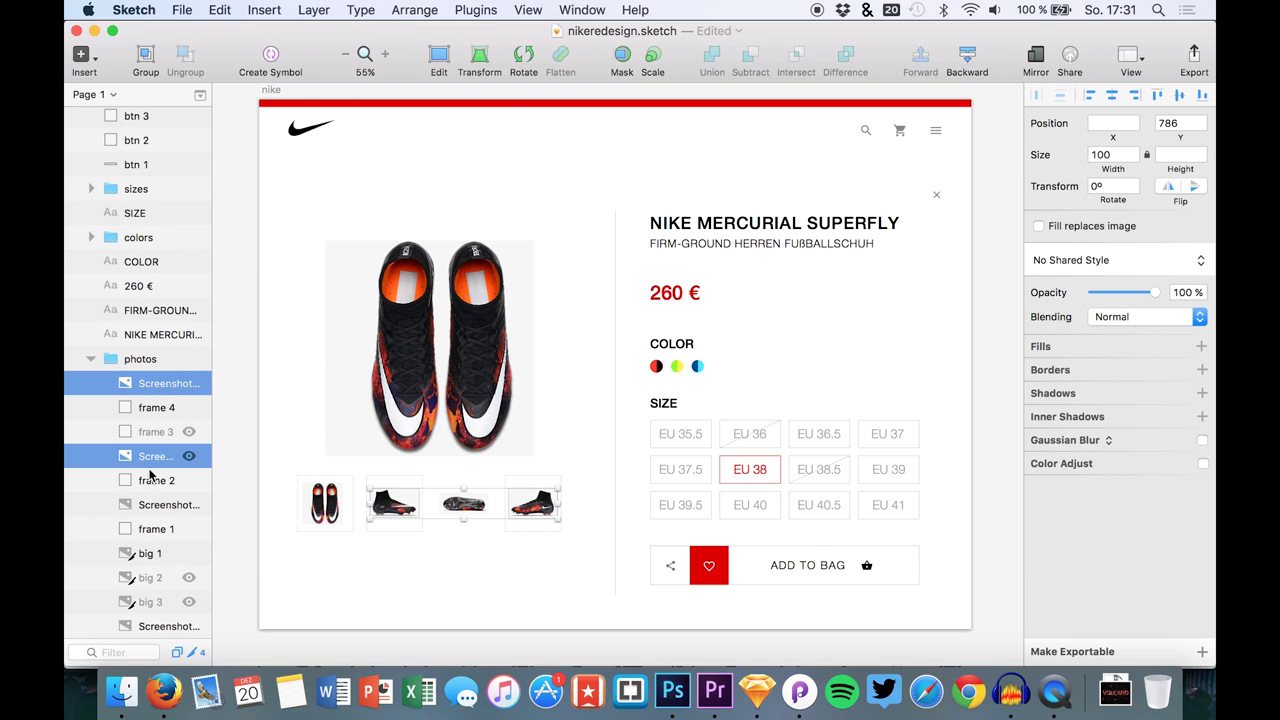
pyautogui.keyDown('super'); pyautogui.click(145, 504); pyautogui.keyUp('super')
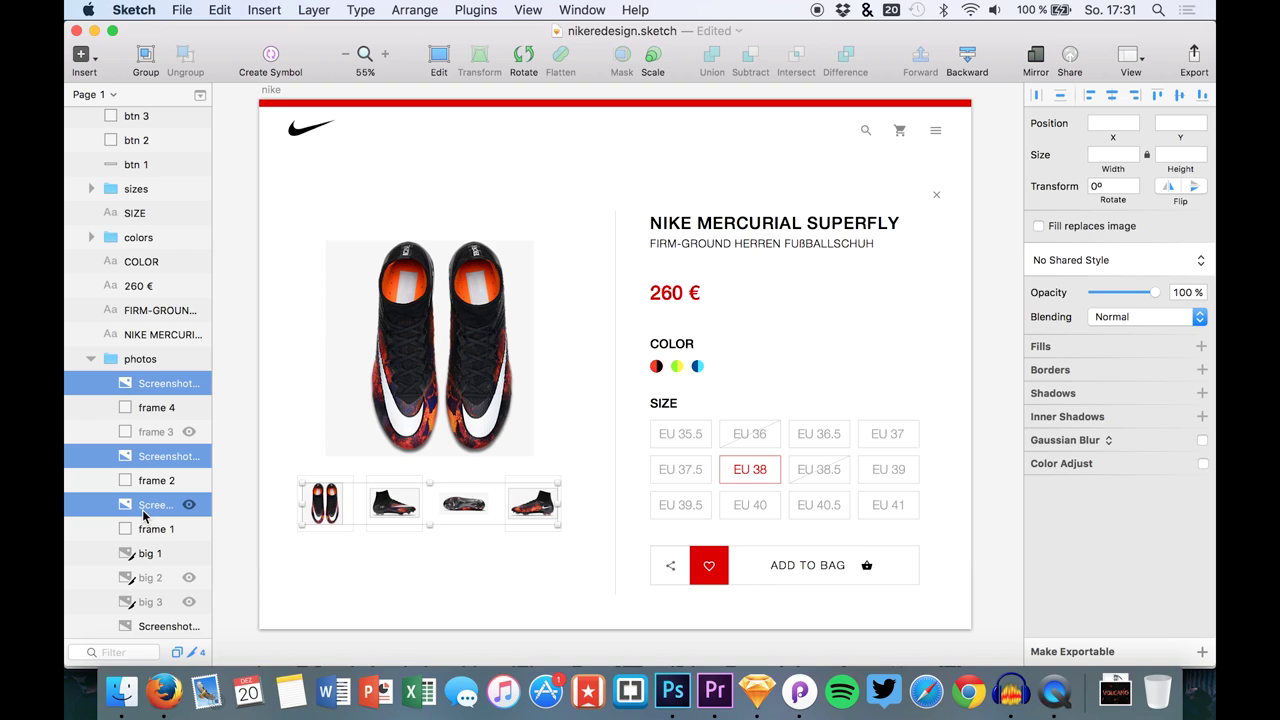
pyautogui.press('super+shift+e')
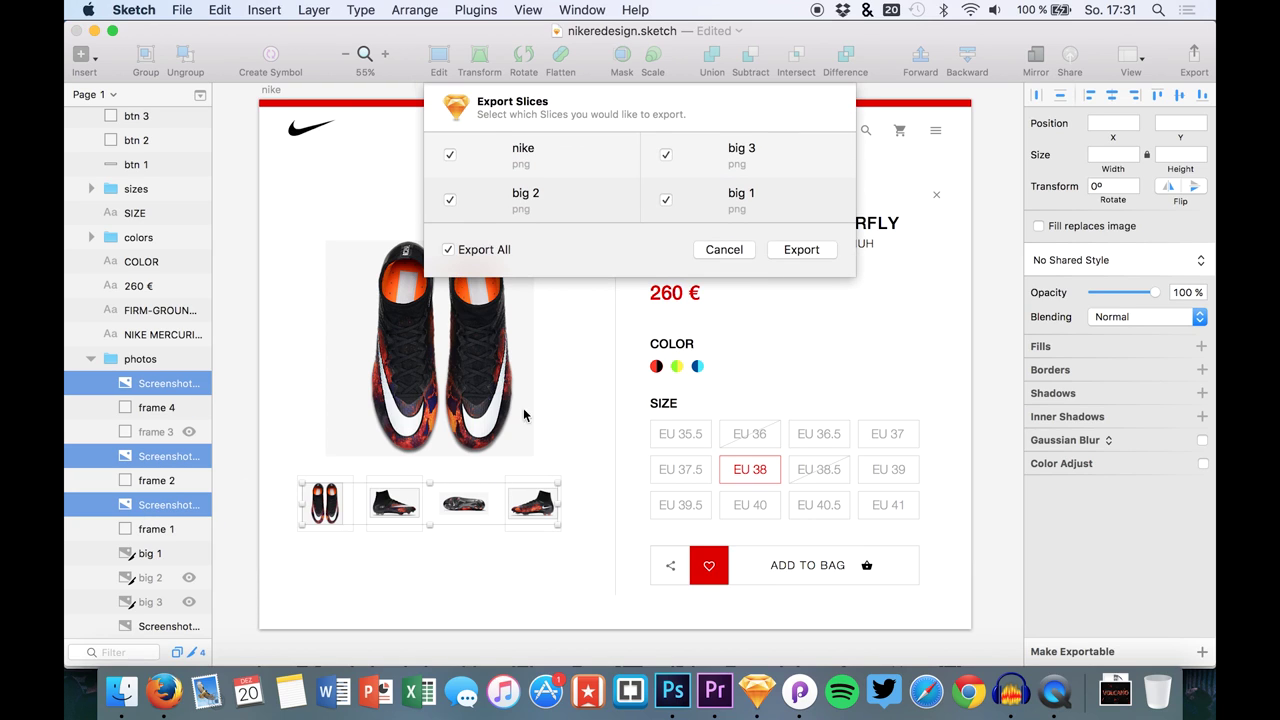
pyautogui.click(726, 254)
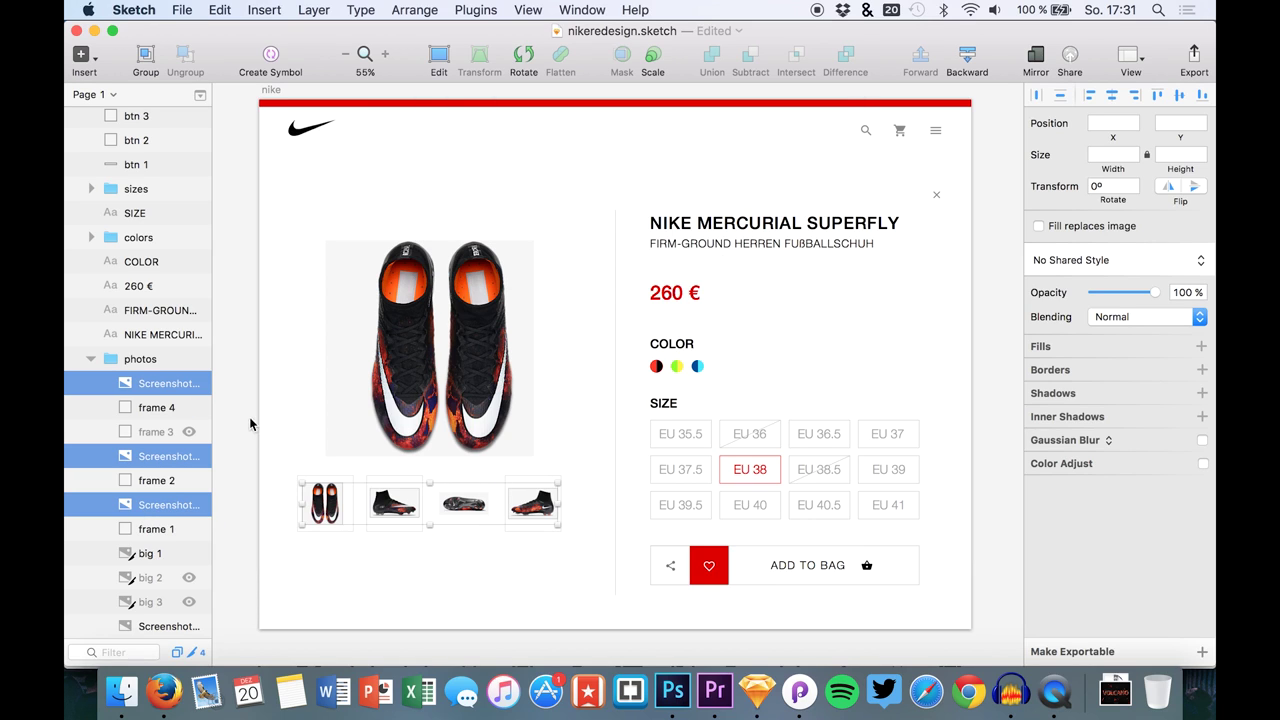
pyautogui.click(1202, 652)
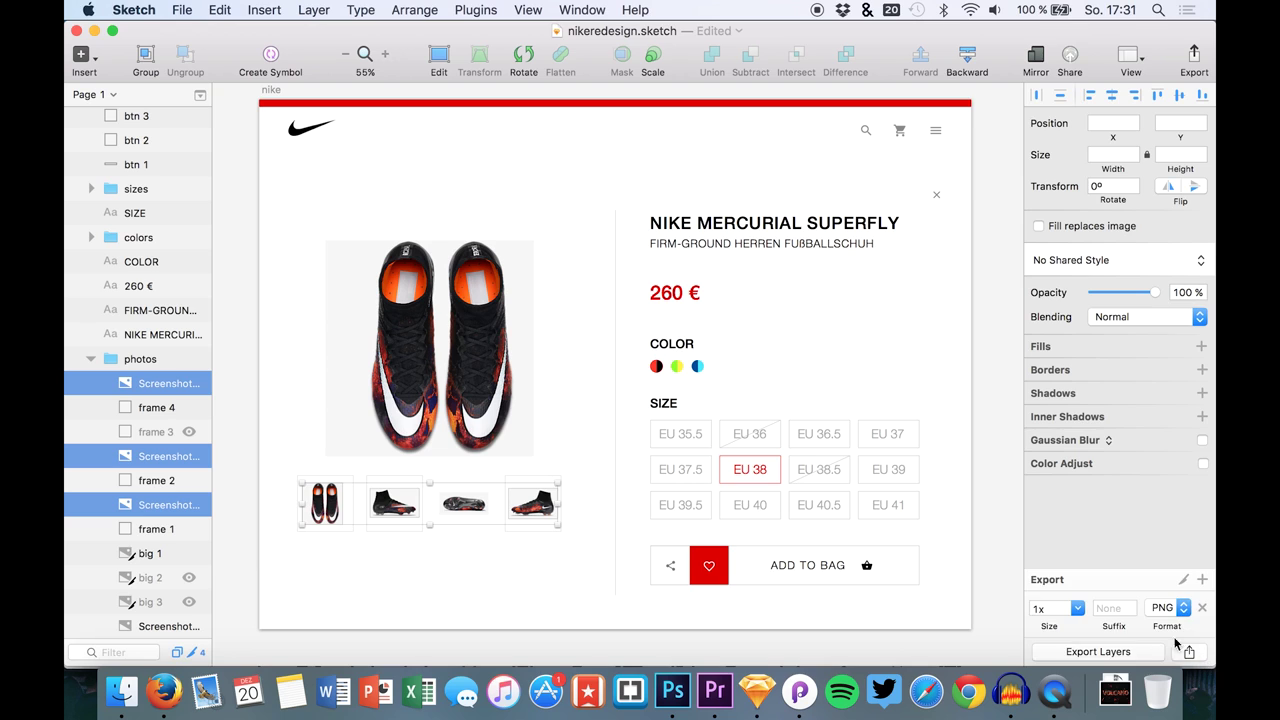
pyautogui.click(1108, 656)
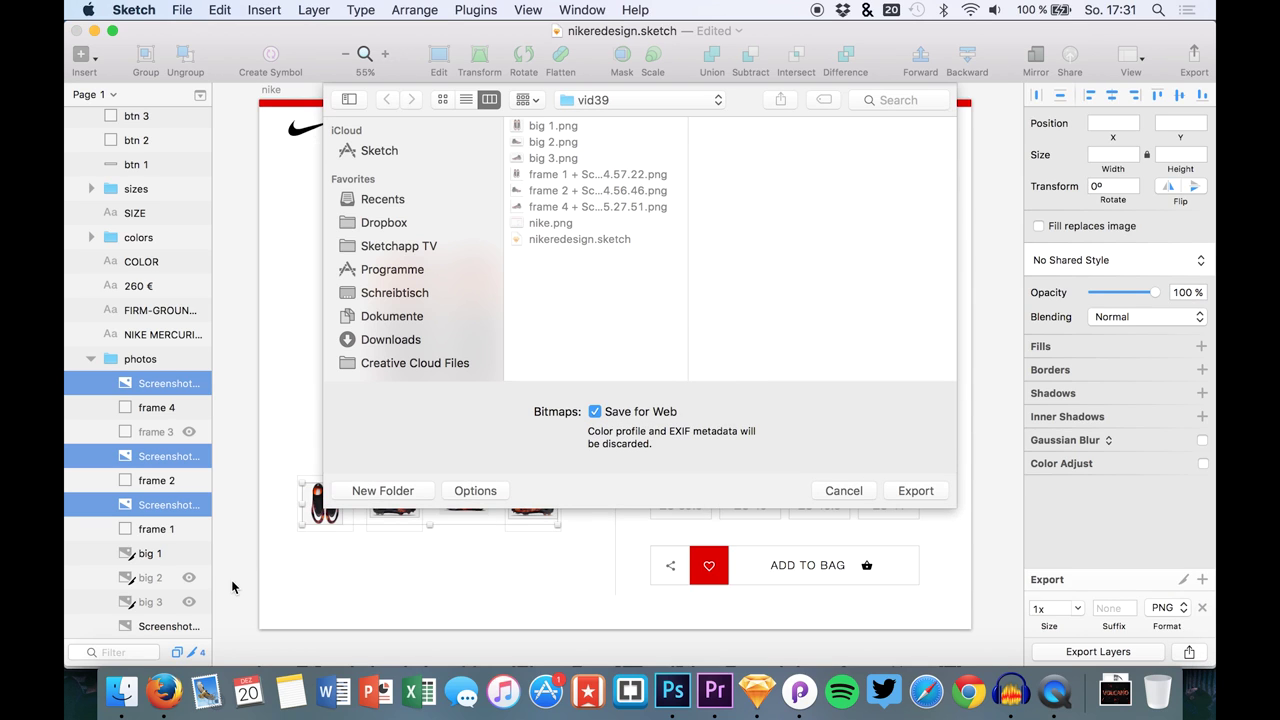
pyautogui.press('Return')
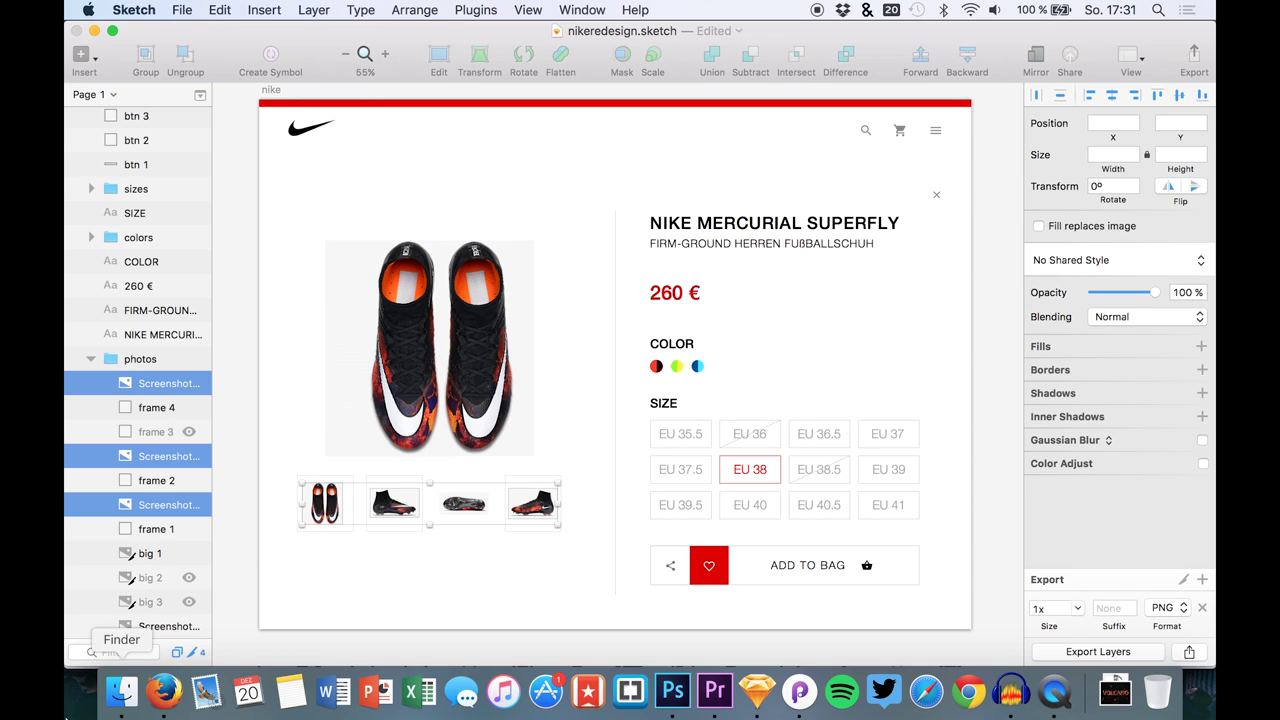
# Step: Switch to Principle and place the three Screenshot PNGs from the vid39 folder in the artboard
pyautogui.click(797, 691)
pyautogui.click(124, 700)
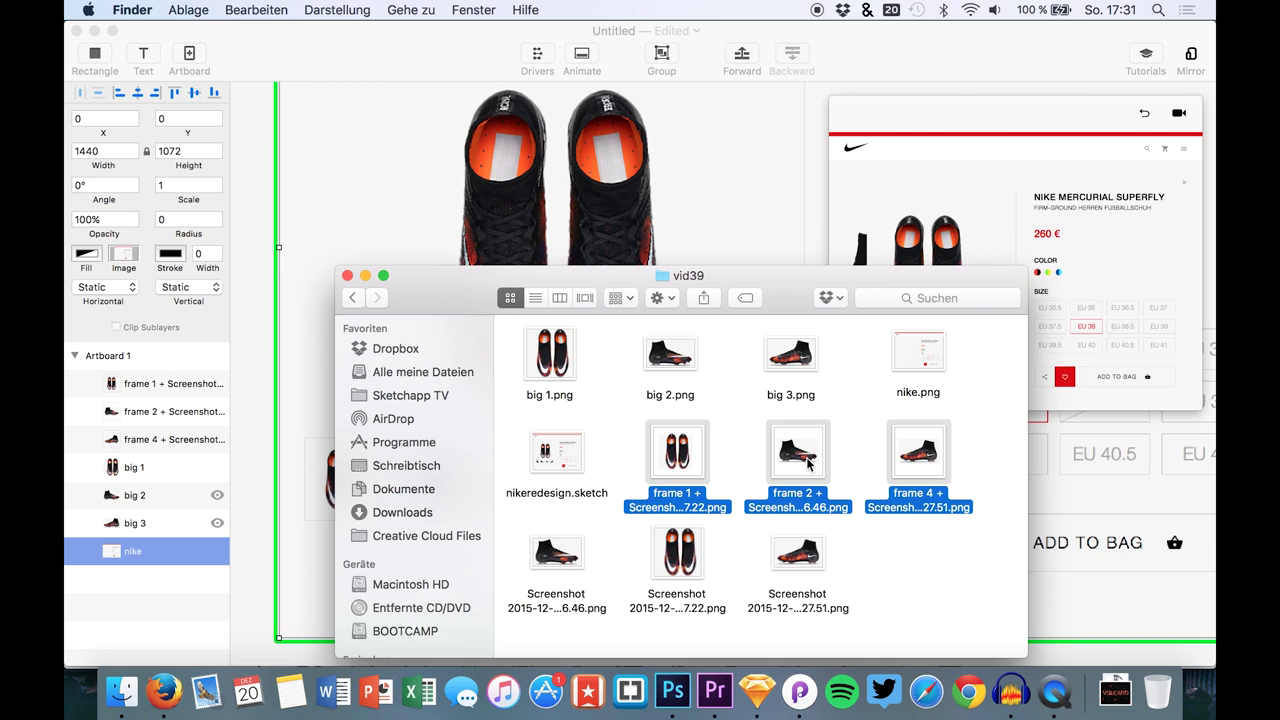
pyautogui.moveTo(870, 584); pyautogui.dragTo(420, 458)
pyautogui.press('super+z')
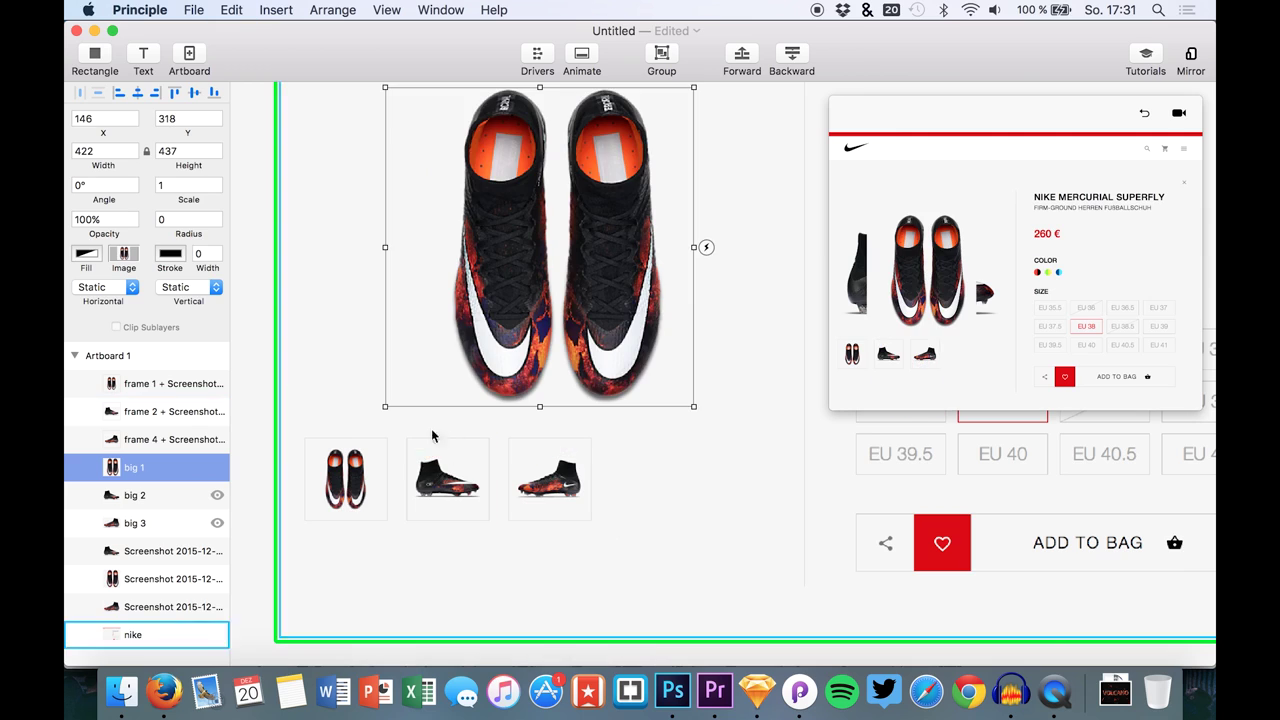
pyautogui.click(160, 545)
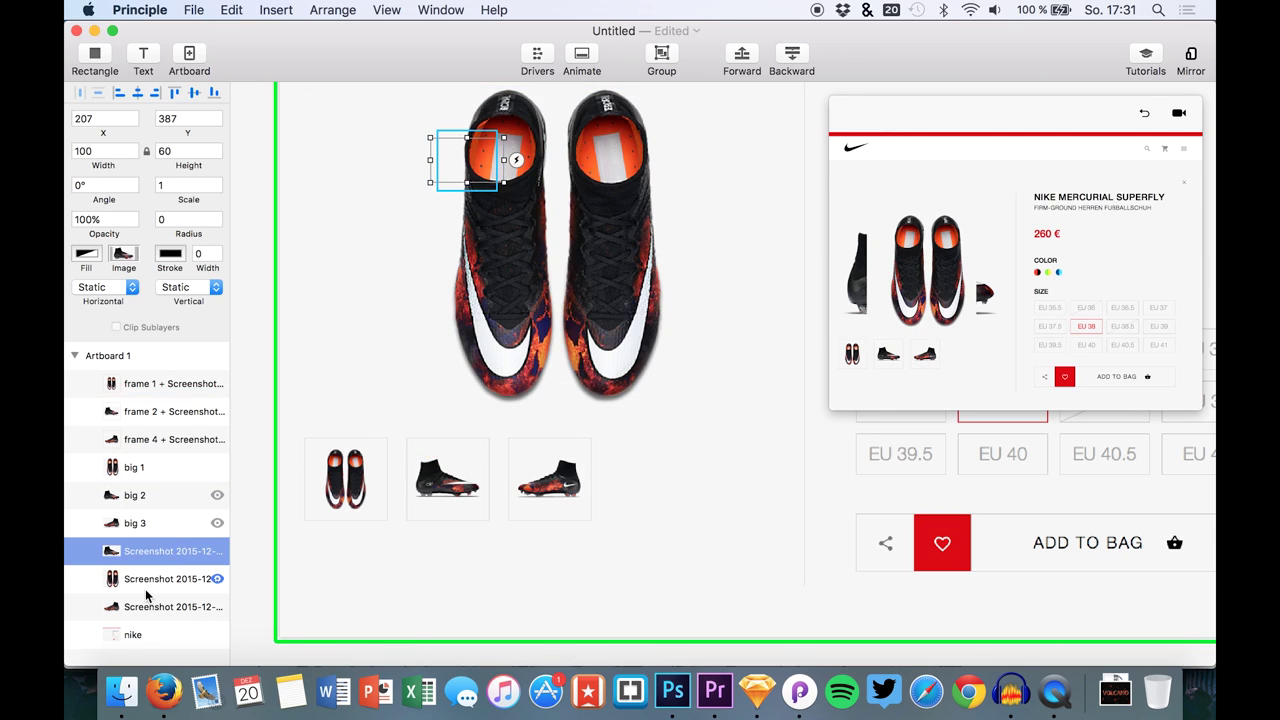
pyautogui.click(146, 589)
pyautogui.click(142, 606)
pyautogui.keyDown('shift'); pyautogui.click(147, 551); pyautogui.keyUp('shift')
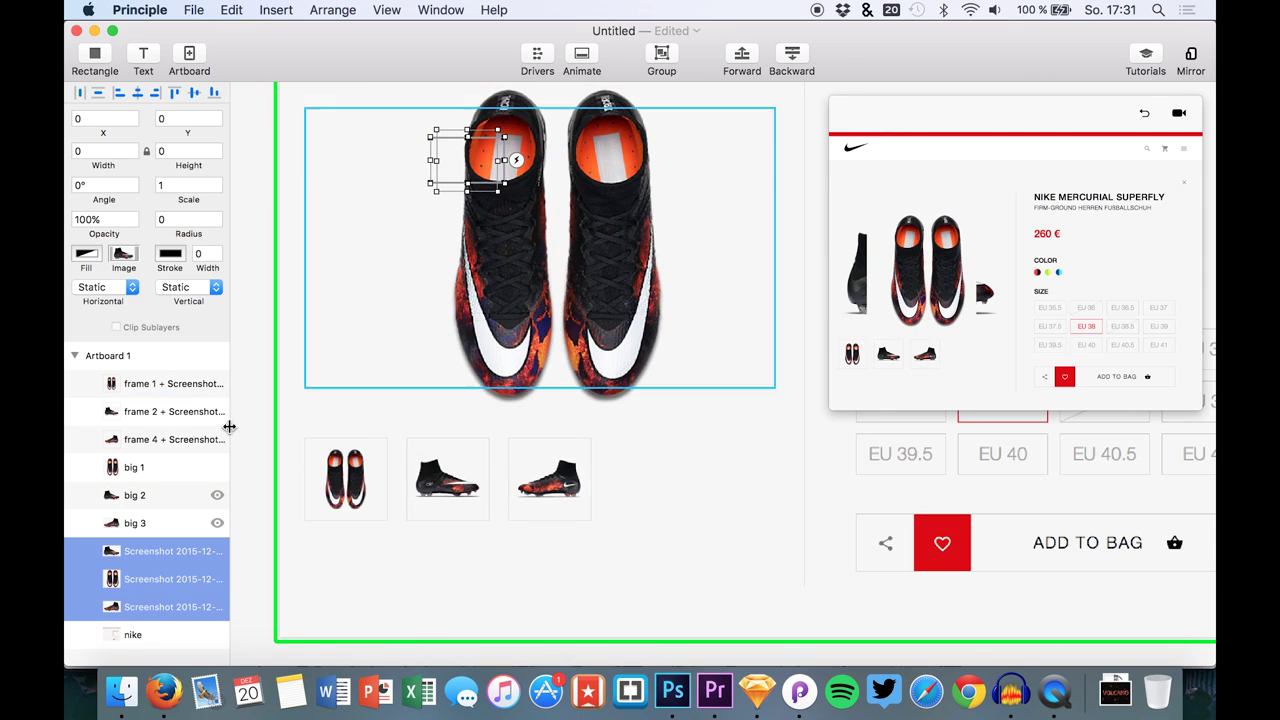
pyautogui.moveTo(450, 154); pyautogui.dragTo(438, 217)
pyautogui.press('super+z')
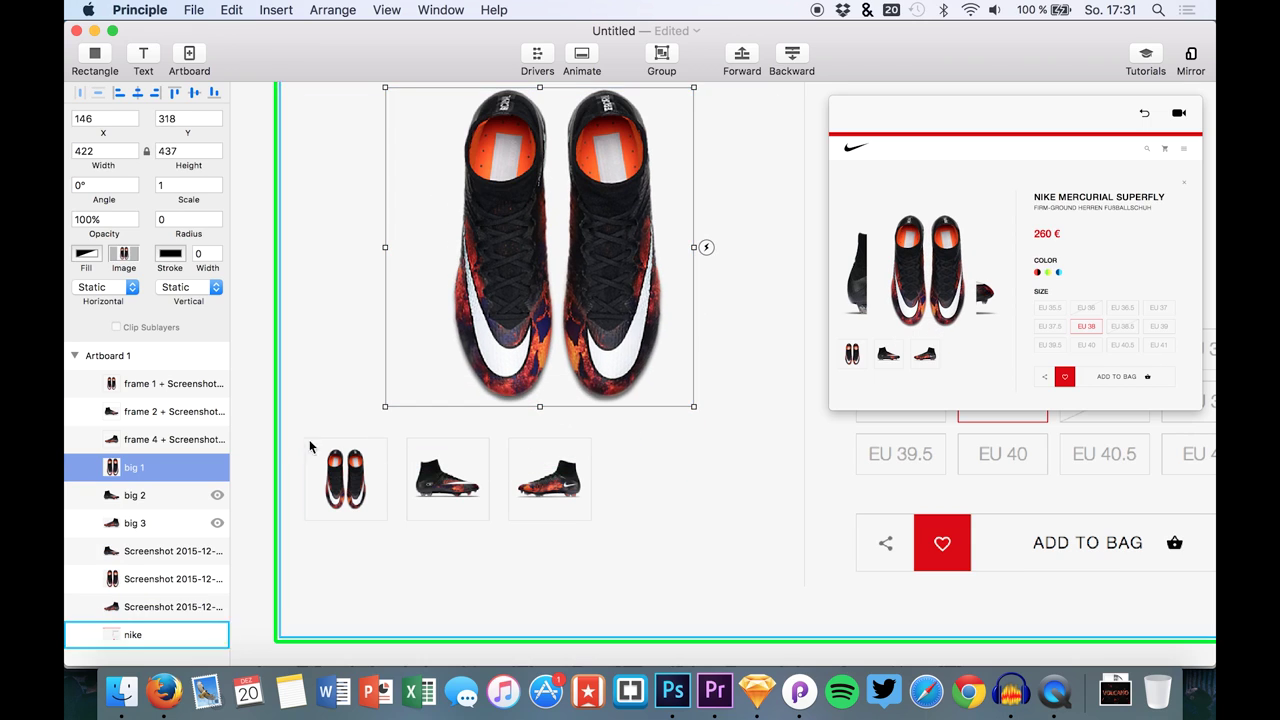
# Step: Move the three Screenshot layers together to X 47, Y 717 and bring them to the front of the layer order
pyautogui.click(160, 523)
pyautogui.click(167, 549)
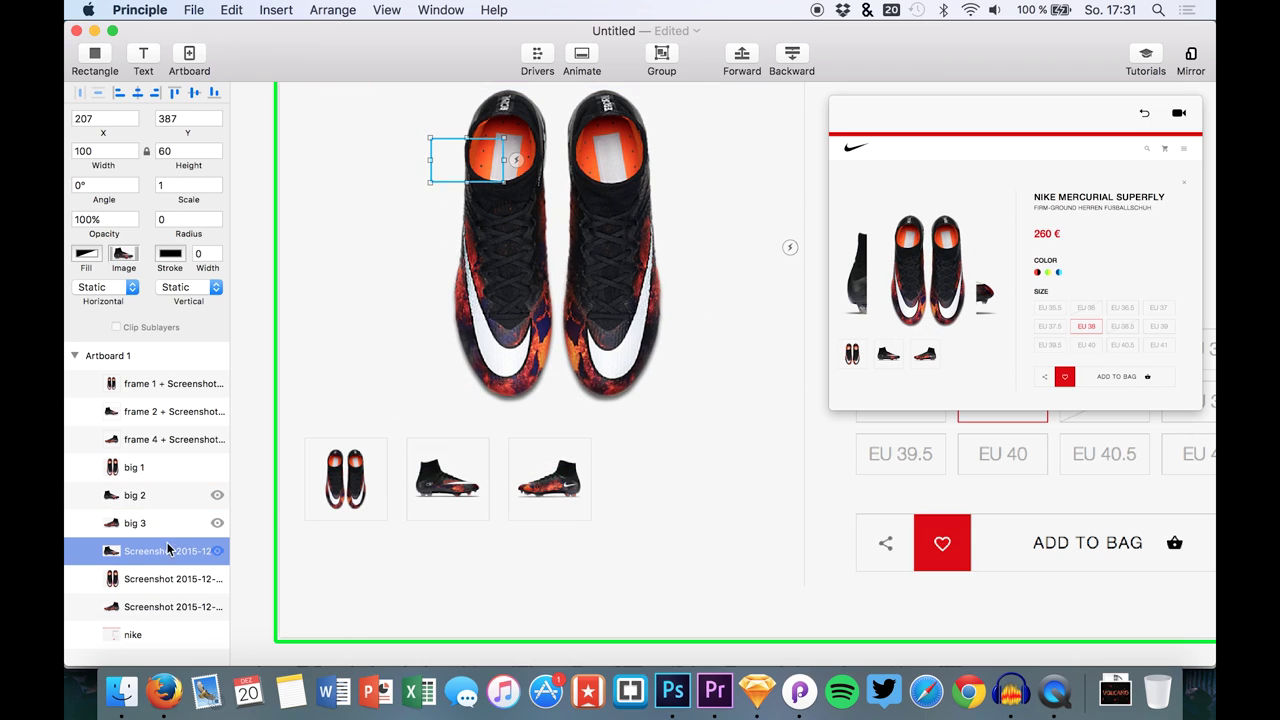
pyautogui.keyDown('shift'); pyautogui.click(162, 612); pyautogui.keyUp('shift')
pyautogui.hotkey('shift', 'Down')
pyautogui.hotkey('shift', 'Down')
pyautogui.hotkey('shift', 'Down')
pyautogui.hotkey('shift', 'Down')
pyautogui.hotkey('shift', 'Down')
pyautogui.hotkey('shift', 'Down')
pyautogui.hotkey('shift', 'Down')
pyautogui.hotkey('shift', 'Down')
pyautogui.hotkey('shift', 'Down')
pyautogui.hotkey('shift', 'Down')
pyautogui.hotkey('shift', 'Down')
pyautogui.hotkey('shift', 'Left')
pyautogui.hotkey('shift', 'Left')
pyautogui.hotkey('shift', 'Left')
pyautogui.hotkey('shift', 'Left')
pyautogui.hotkey('shift', 'Left')
pyautogui.hotkey('shift', 'Left')
pyautogui.hotkey('shift', 'Left')
pyautogui.hotkey('shift', 'Left')
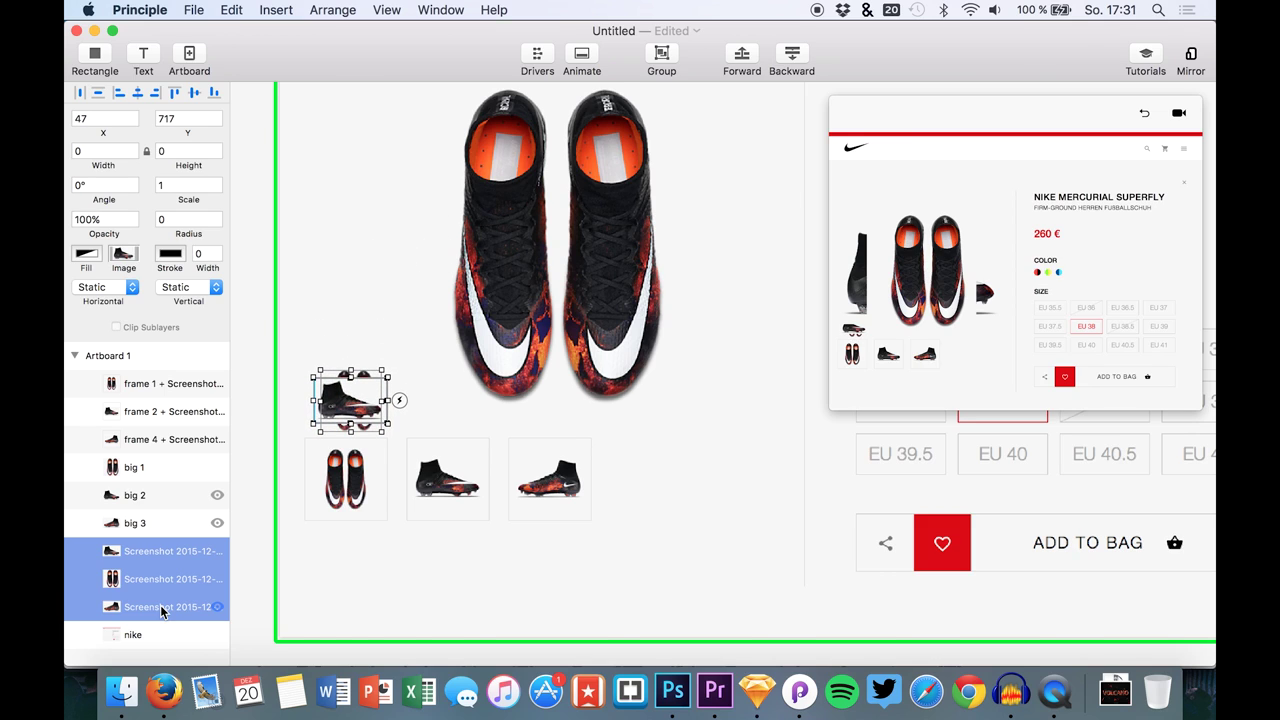
pyautogui.moveTo(157, 571); pyautogui.dragTo(150, 378)
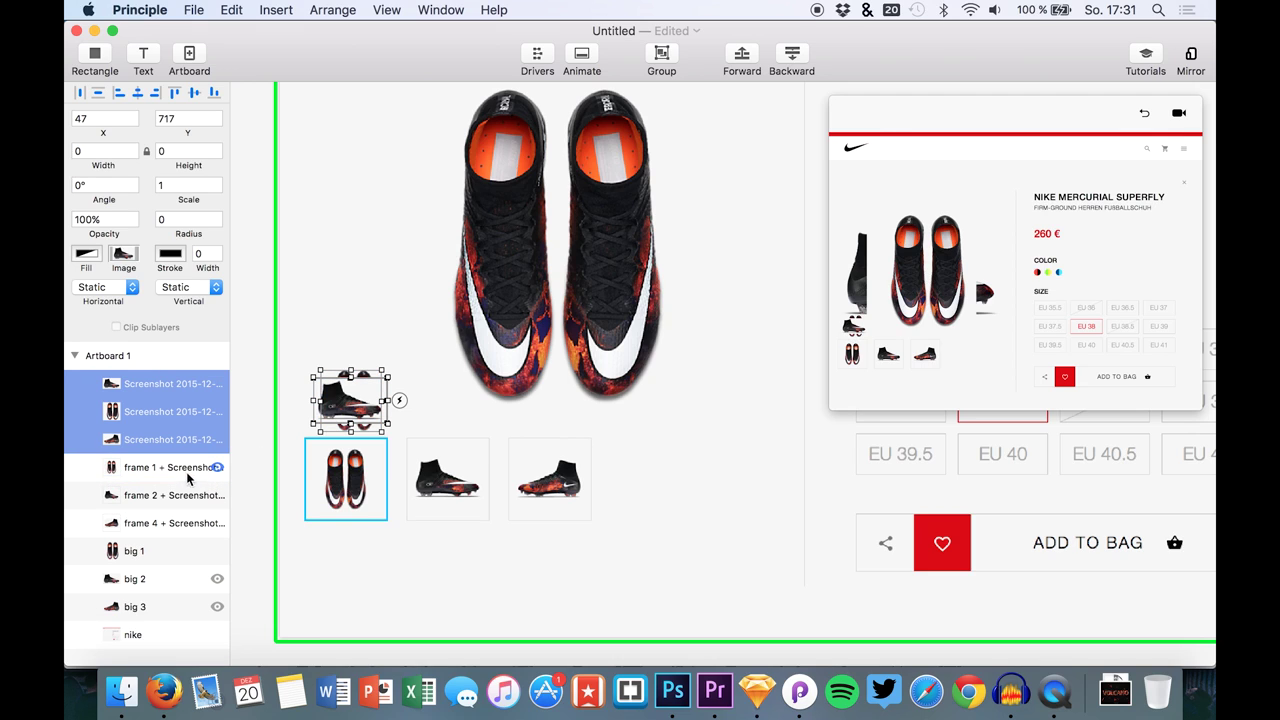
# Step: Move the Screenshot layer showing the pair of shoes over the frame 1 thumbnail, at X 43, Y 814
pyautogui.click(200, 467)
pyautogui.click(163, 412)
pyautogui.hotkey('shift', 'Down')
pyautogui.hotkey('shift', 'Down')
pyautogui.hotkey('shift', 'Down')
pyautogui.hotkey('shift', 'Down')
pyautogui.hotkey('shift', 'Down')
pyautogui.hotkey('shift', 'Down')
pyautogui.hotkey('shift', 'Down')
pyautogui.hotkey('shift', 'Down')
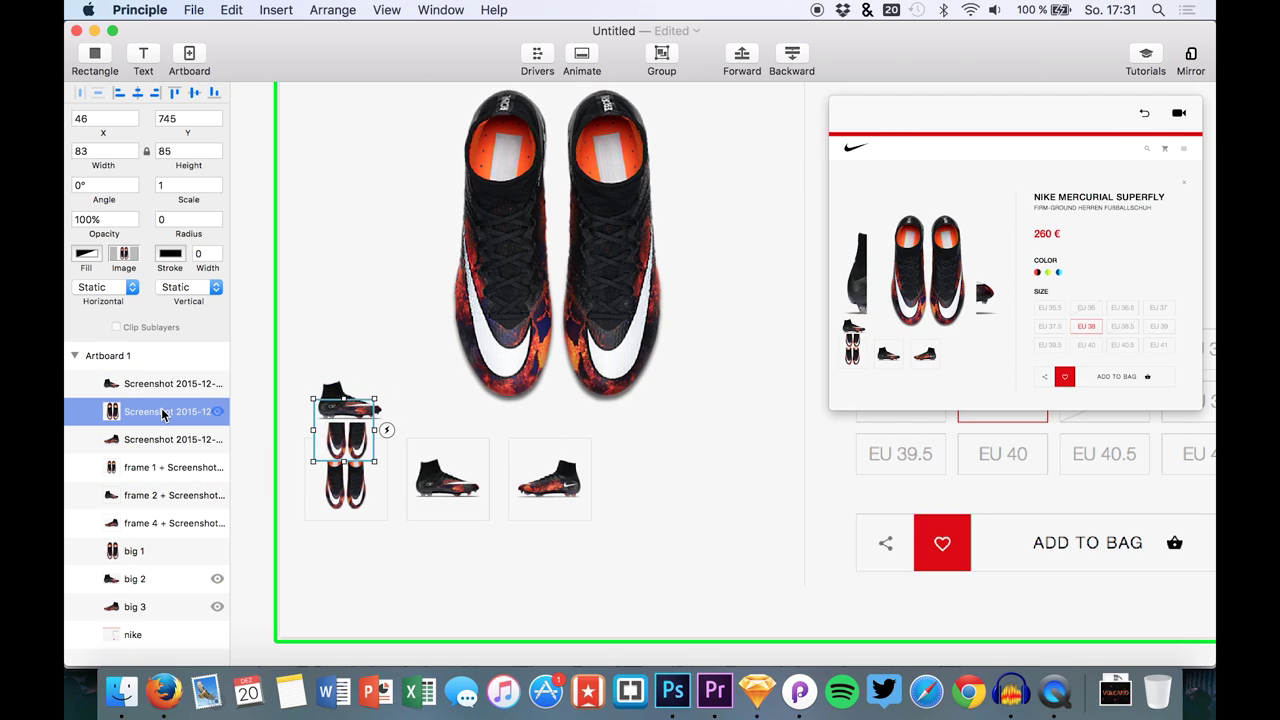
pyautogui.press('Left')
pyautogui.press('Left')
pyautogui.press('Left')
pyautogui.press('Up')
pyautogui.scroll(5, 351, 463)
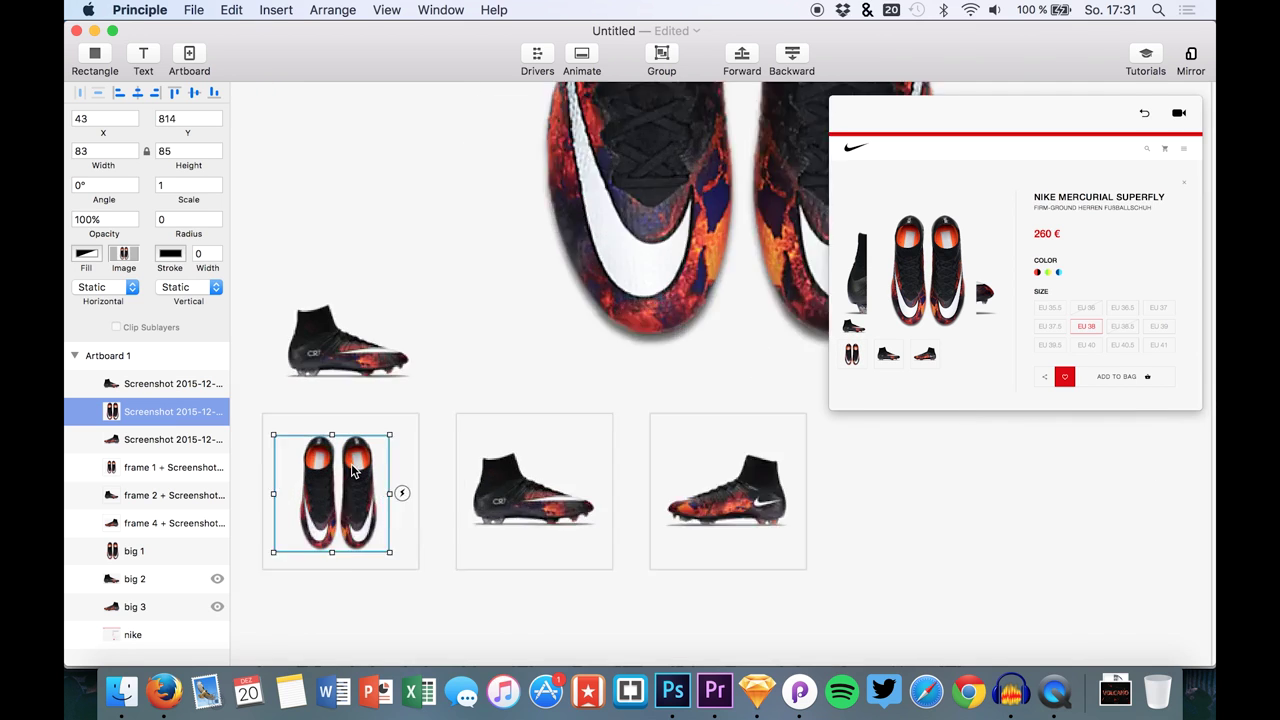
pyautogui.scroll(-3, 351, 463)
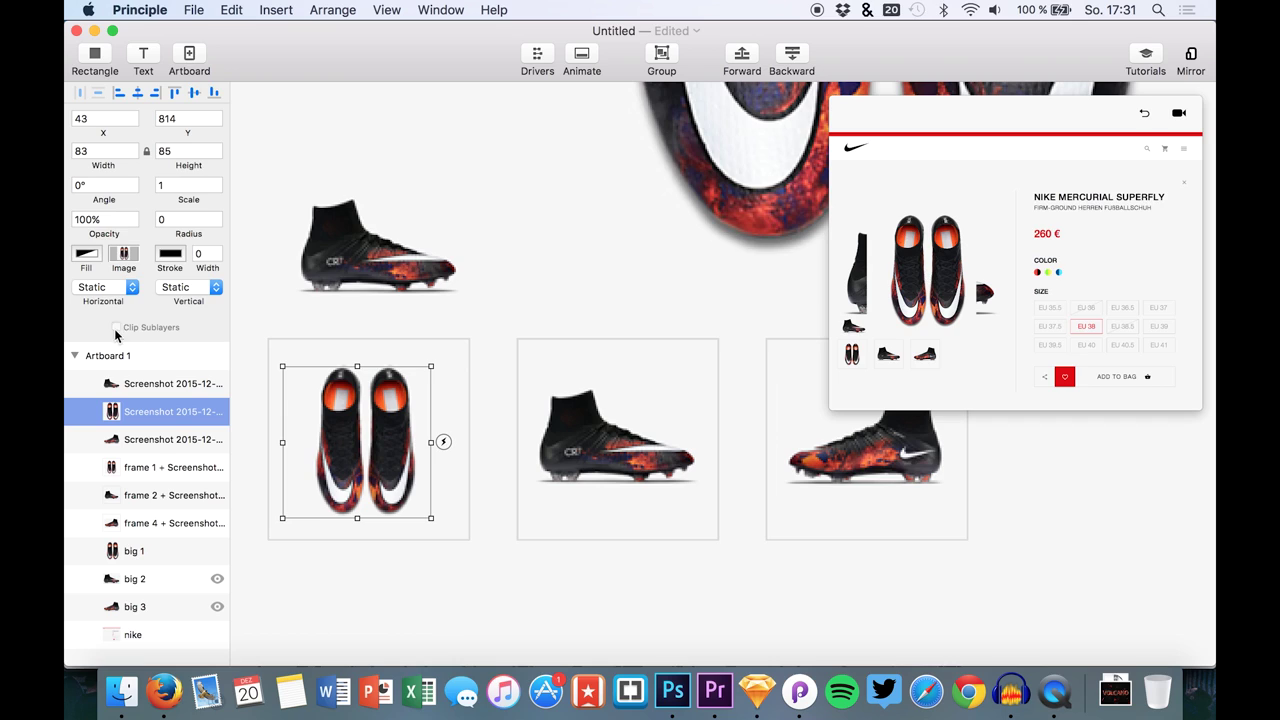
# Step: Align the shoe-pair screenshot with the frame 1 image at X 44, Y 813, using 65% opacity for comparison before restoring it to 100%
pyautogui.moveTo(107, 240); pyautogui.dragTo(72, 238)
pyautogui.press('Up')
pyautogui.press('Up')
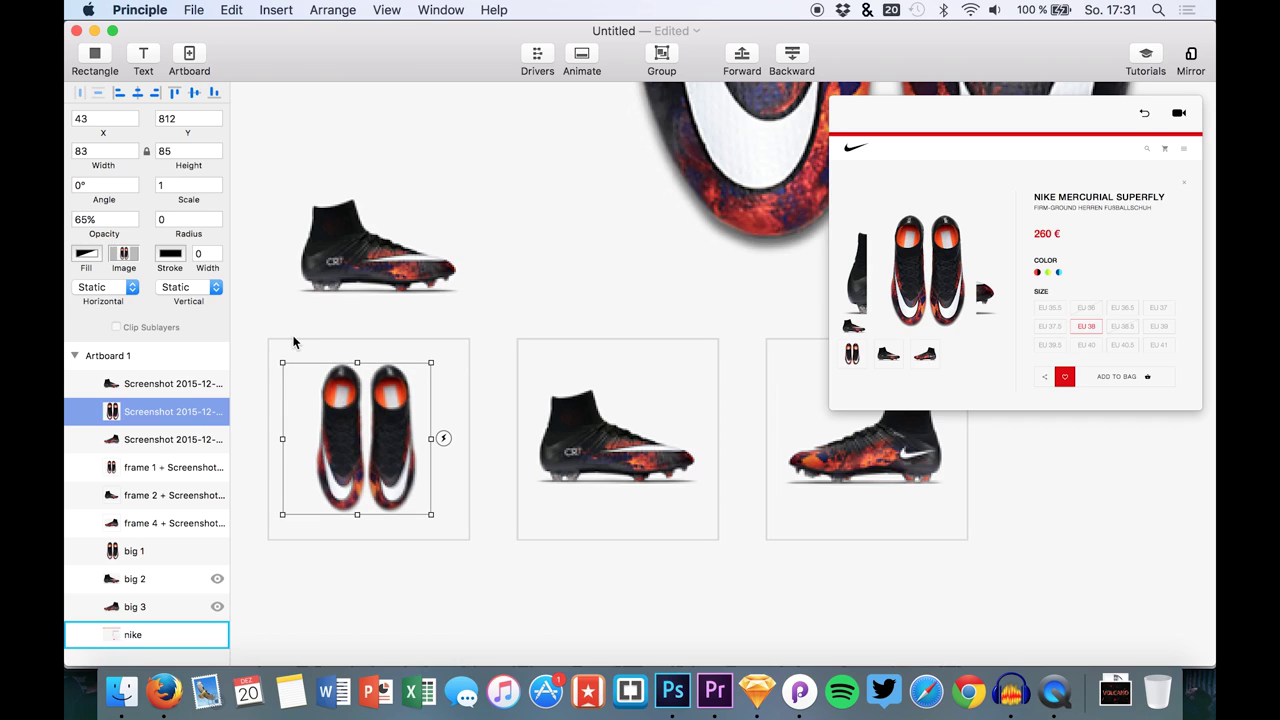
pyautogui.press('Right')
pyautogui.press('Down')
pyautogui.press('Up')
pyautogui.press('Down')
pyautogui.press('Down')
pyautogui.press('Up')
pyautogui.press('Up')
pyautogui.press('Down')
pyautogui.press('Down')
pyautogui.press('Up')
pyautogui.press('Right')
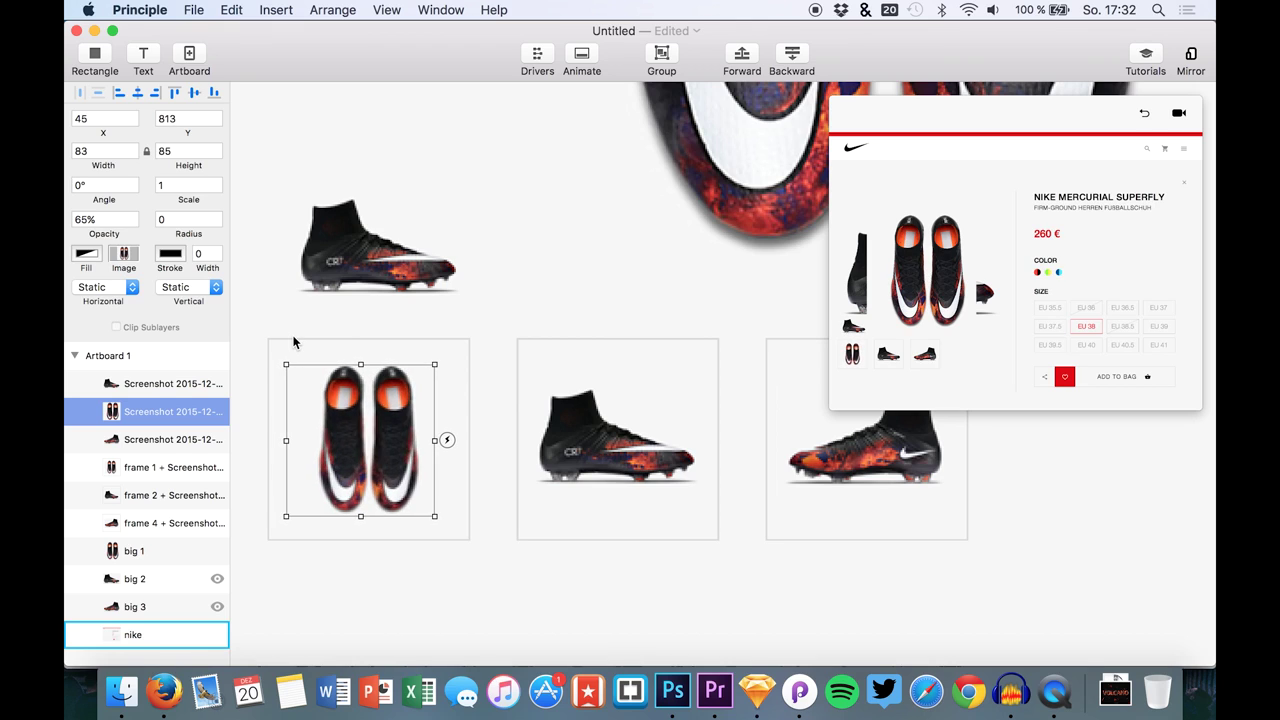
pyautogui.press('Left')
pyautogui.press('Up')
pyautogui.press('Down')
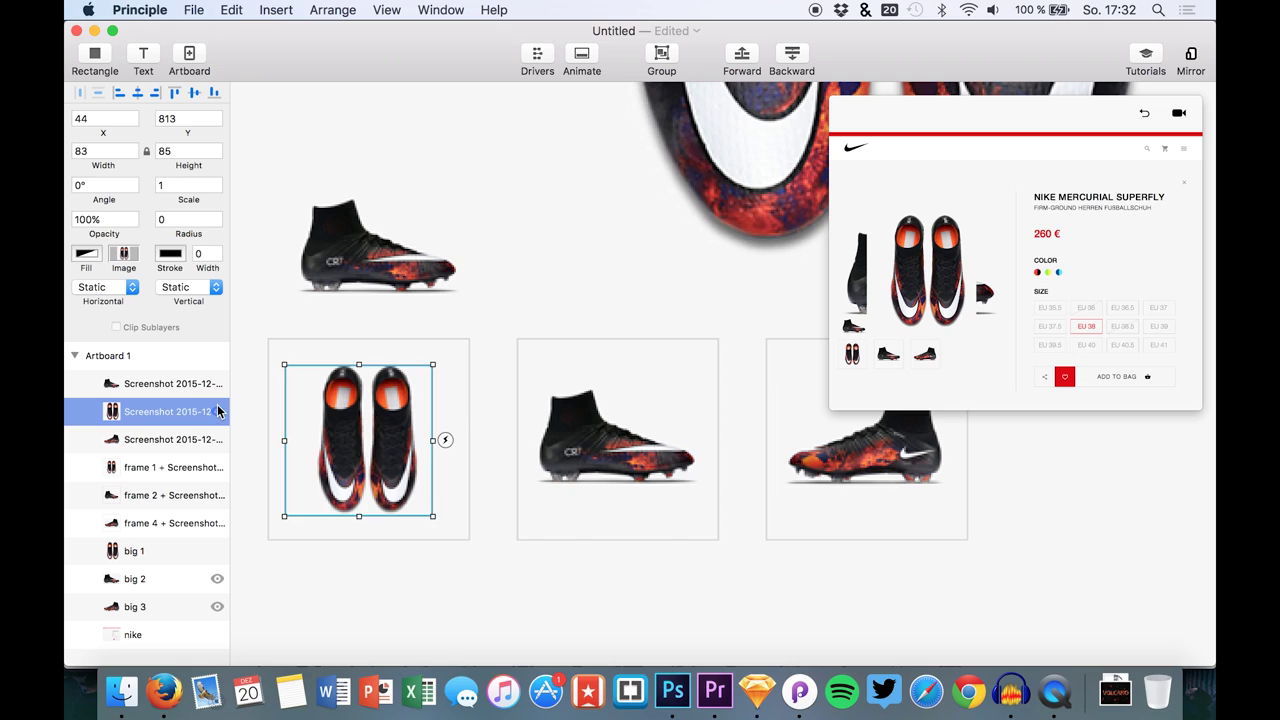
# Step: Place the right-facing shoe screenshot over the matching shoe in the frame 2 thumbnail, at about X 181, Y 824
pyautogui.click(162, 390)
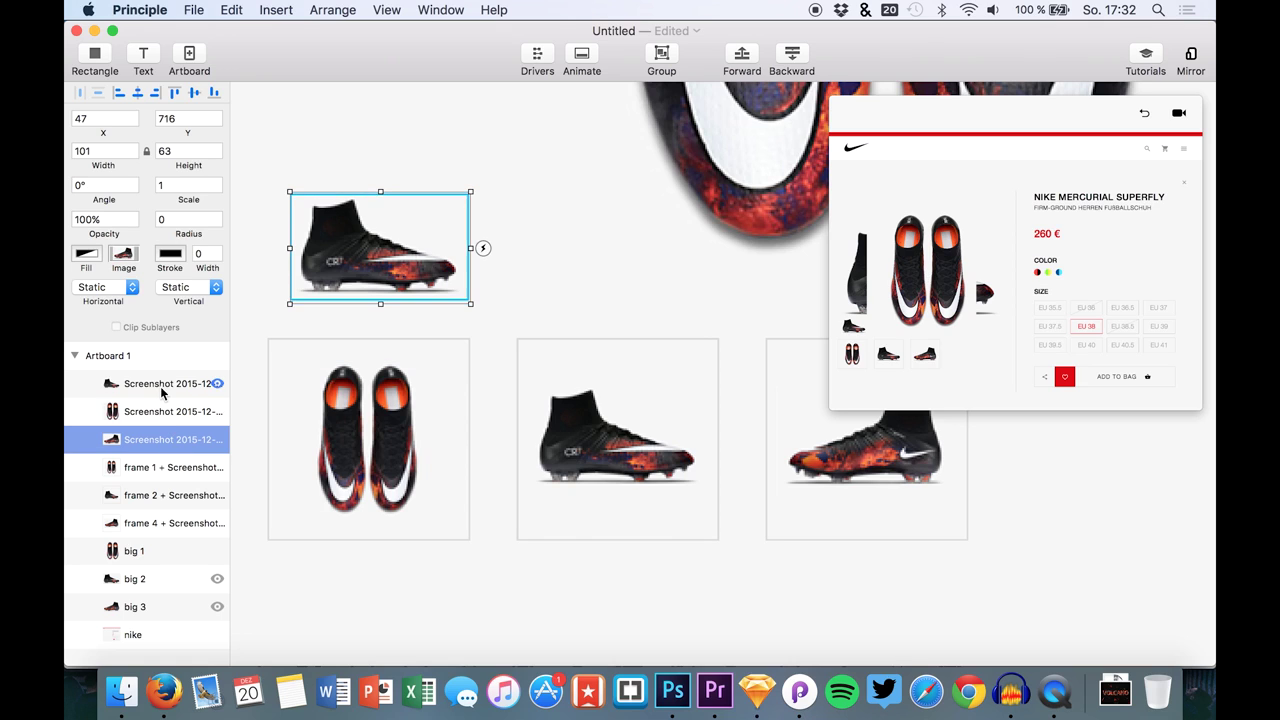
pyautogui.moveTo(342, 269); pyautogui.dragTo(580, 457)
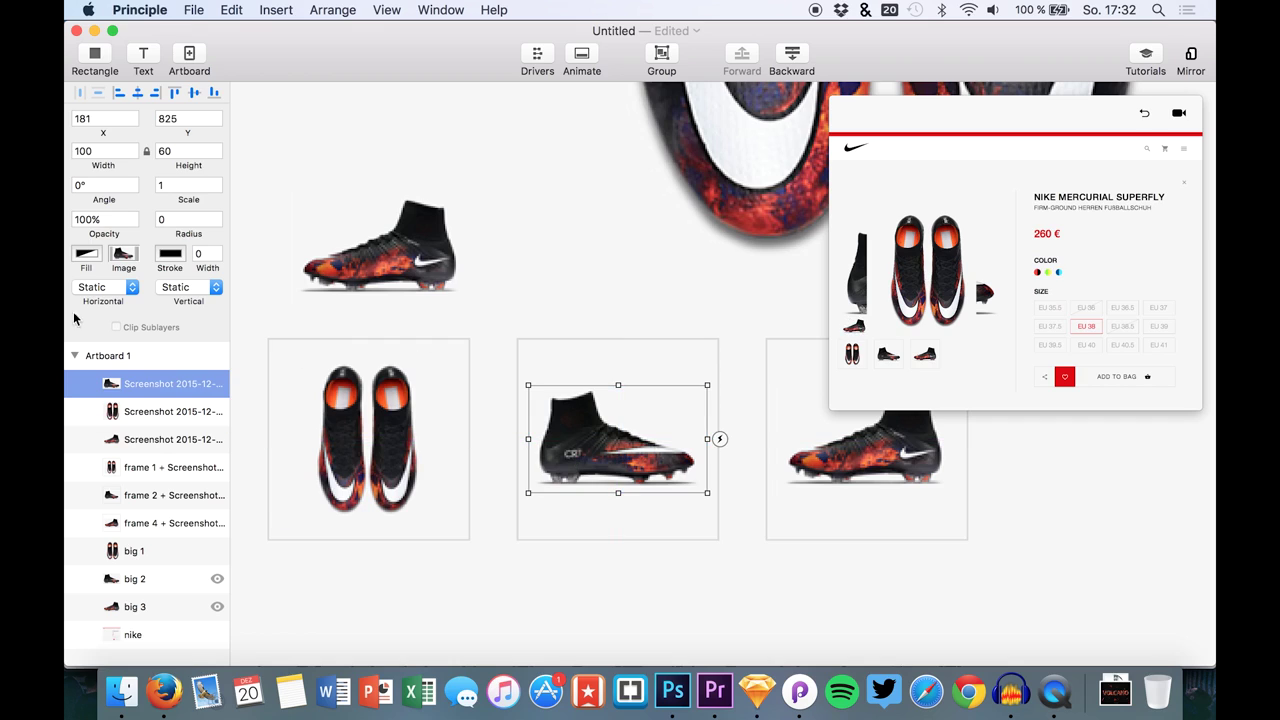
pyautogui.click(216, 383)
pyautogui.press('Up')
pyautogui.press('Up')
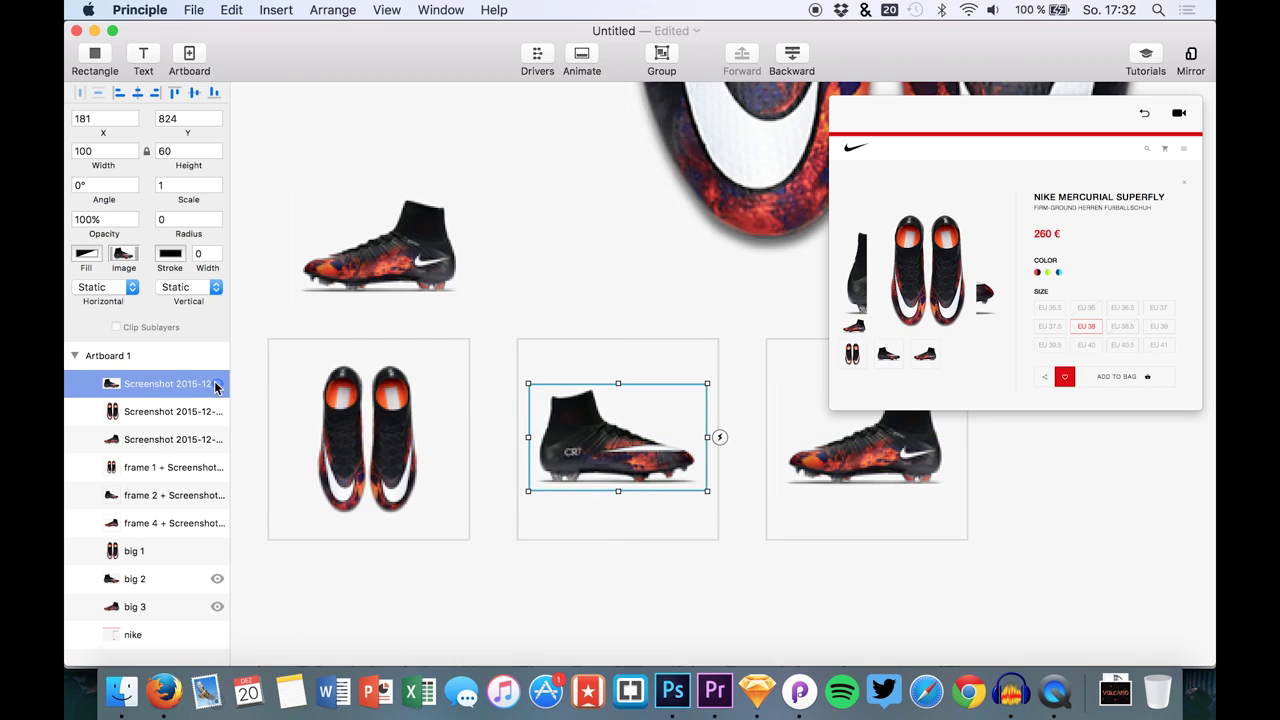
pyautogui.press('Down')
# Step: Place the remaining left-facing shoe screenshot over the matching shoe in the frame 4 thumbnail, at X 320, Y 824
pyautogui.click(140, 411)
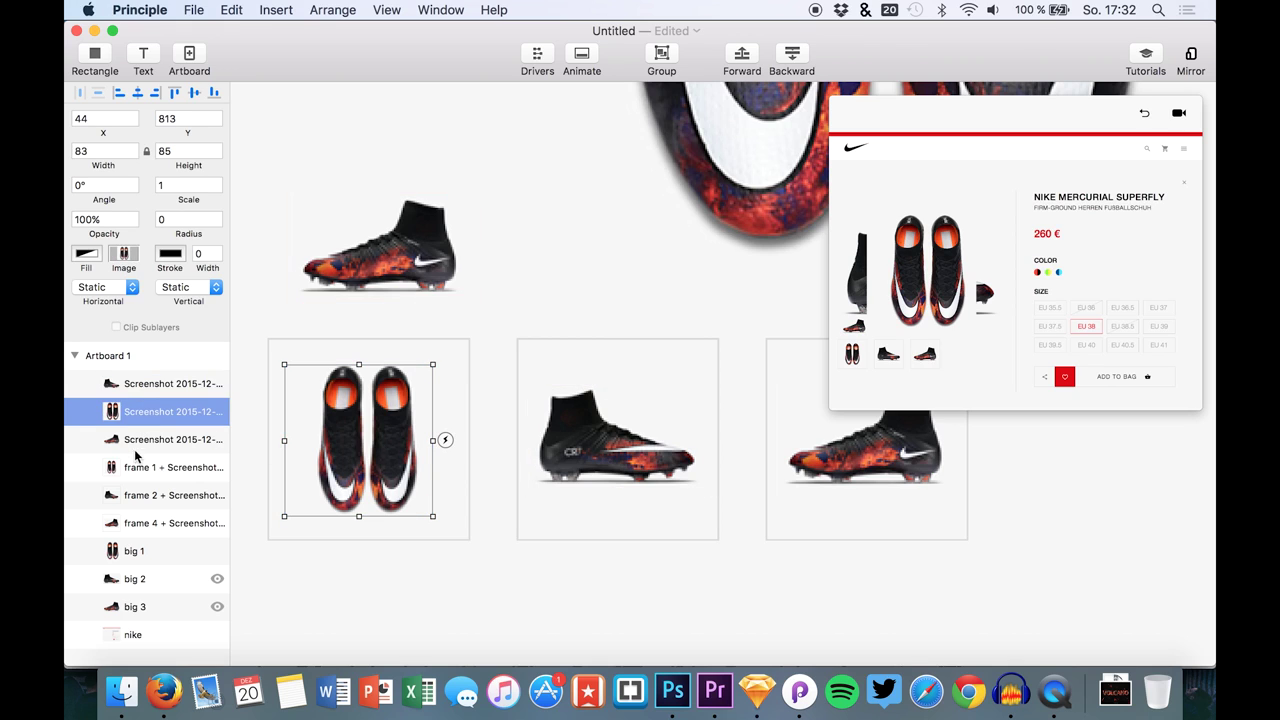
pyautogui.click(328, 236)
pyautogui.moveTo(372, 248); pyautogui.dragTo(858, 436)
pyautogui.press('Left')
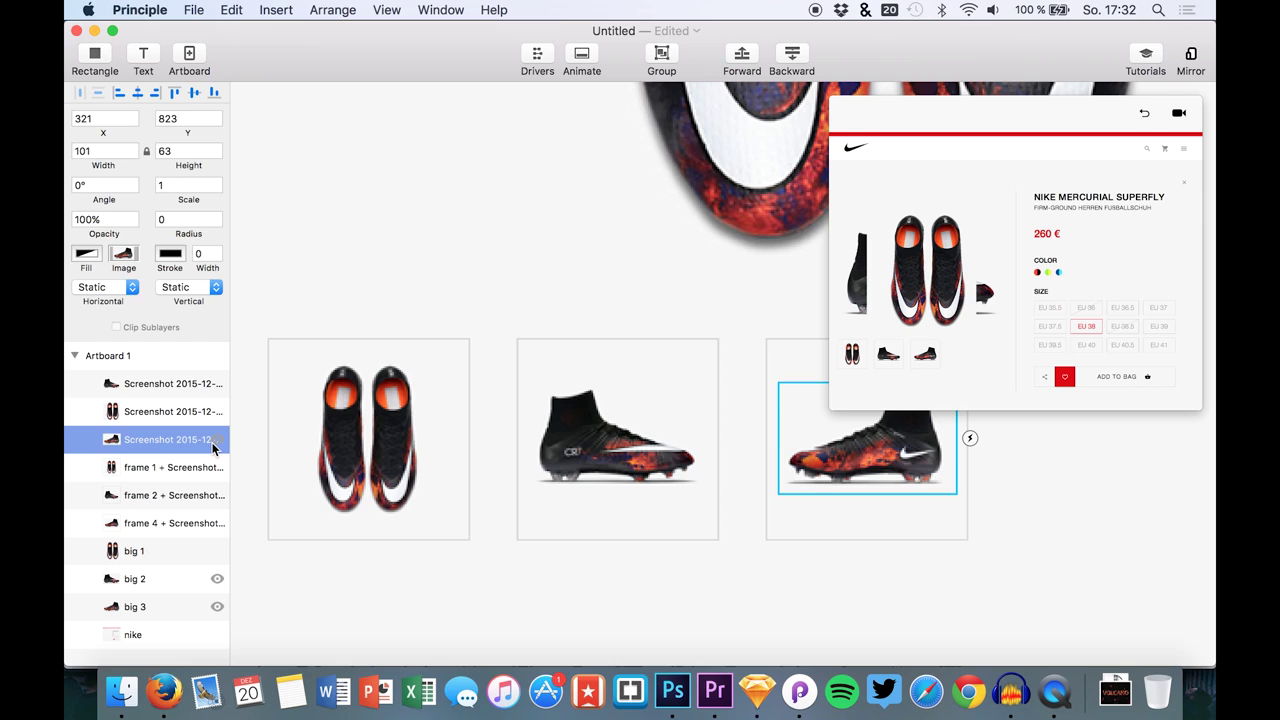
pyautogui.press('Down')
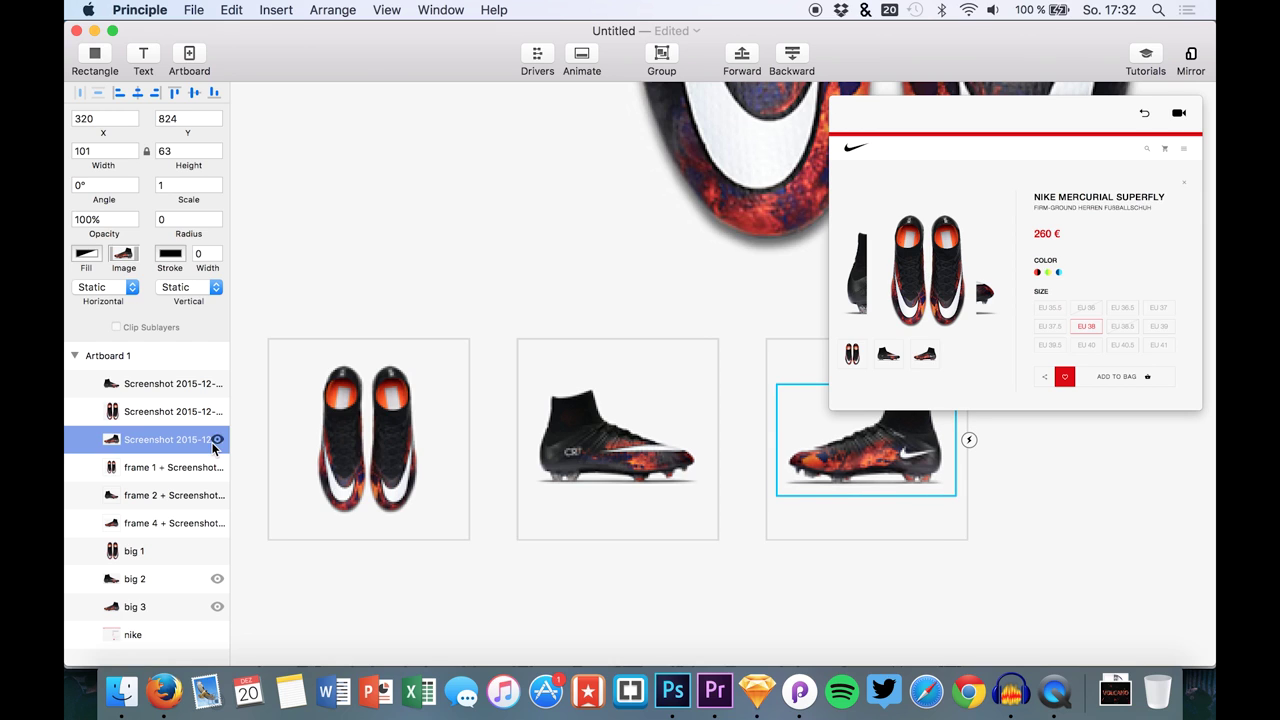
pyautogui.click(405, 235)
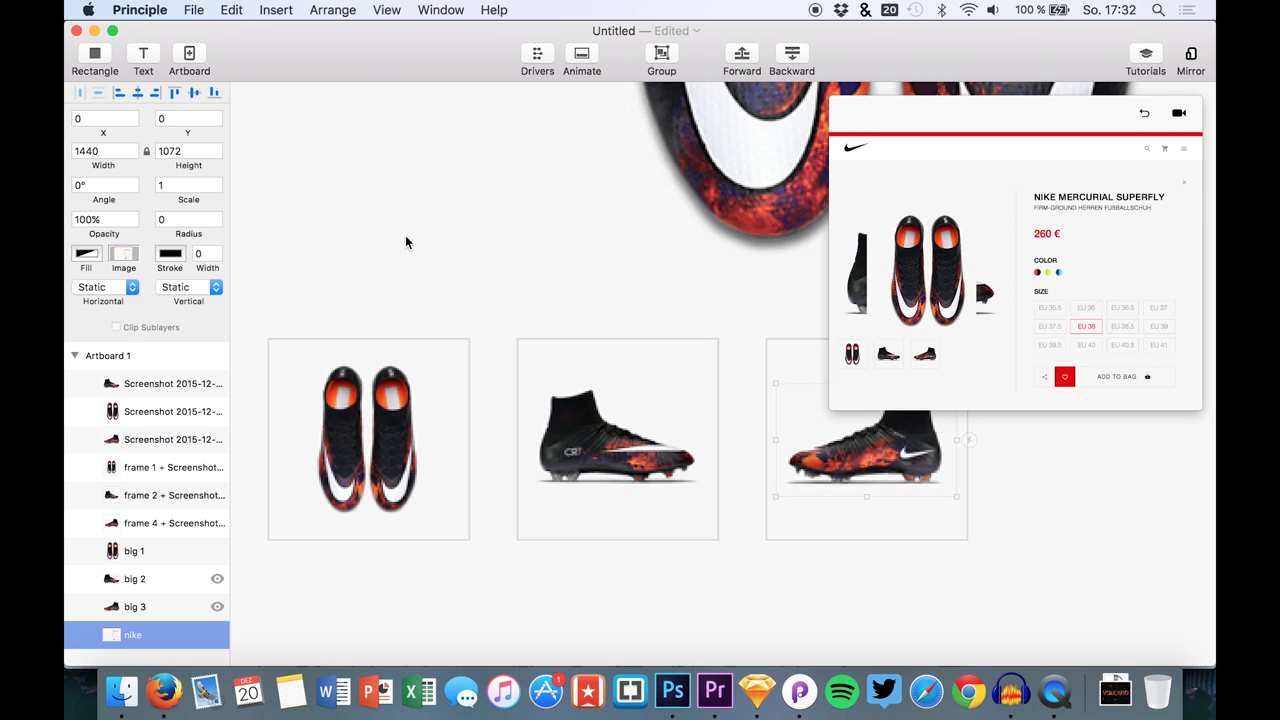
# Step: Hide the frame 2 and frame 4 layers and the shoe-pair screenshot, keeping the frame 1 thumbnail visible
pyautogui.scroll(-3, 486, 328)
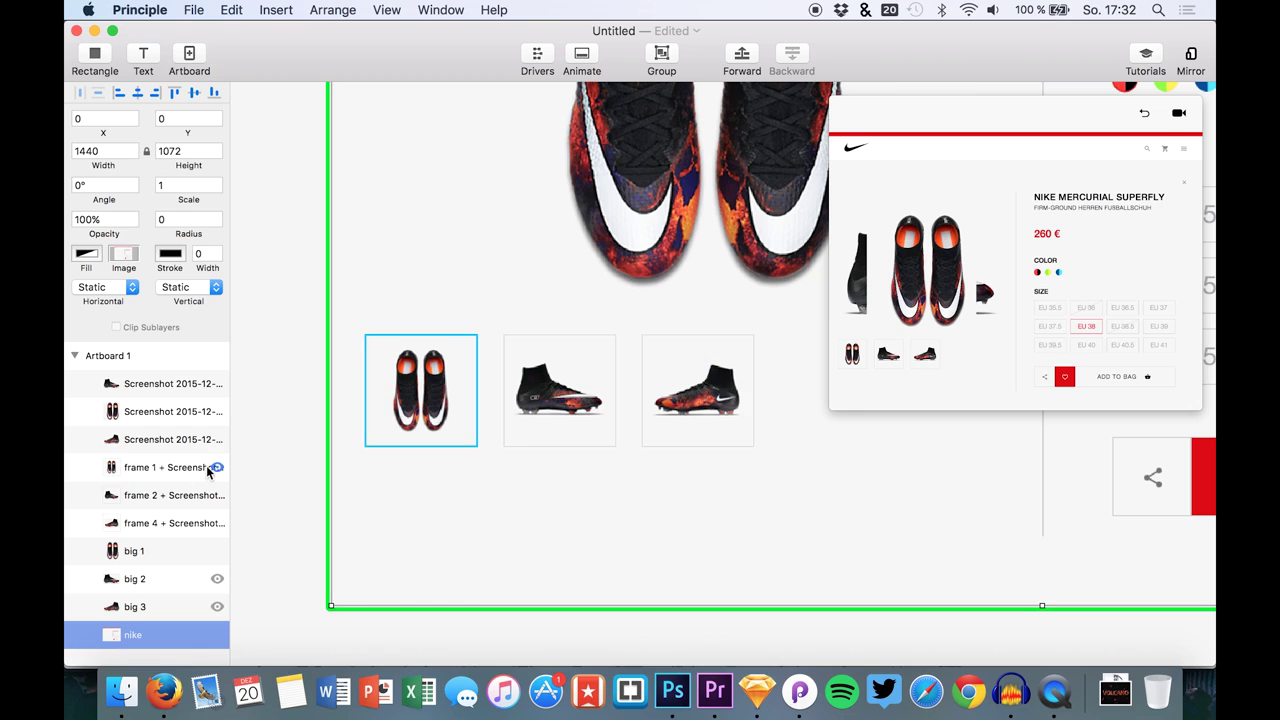
pyautogui.click(217, 495)
pyautogui.click(217, 523)
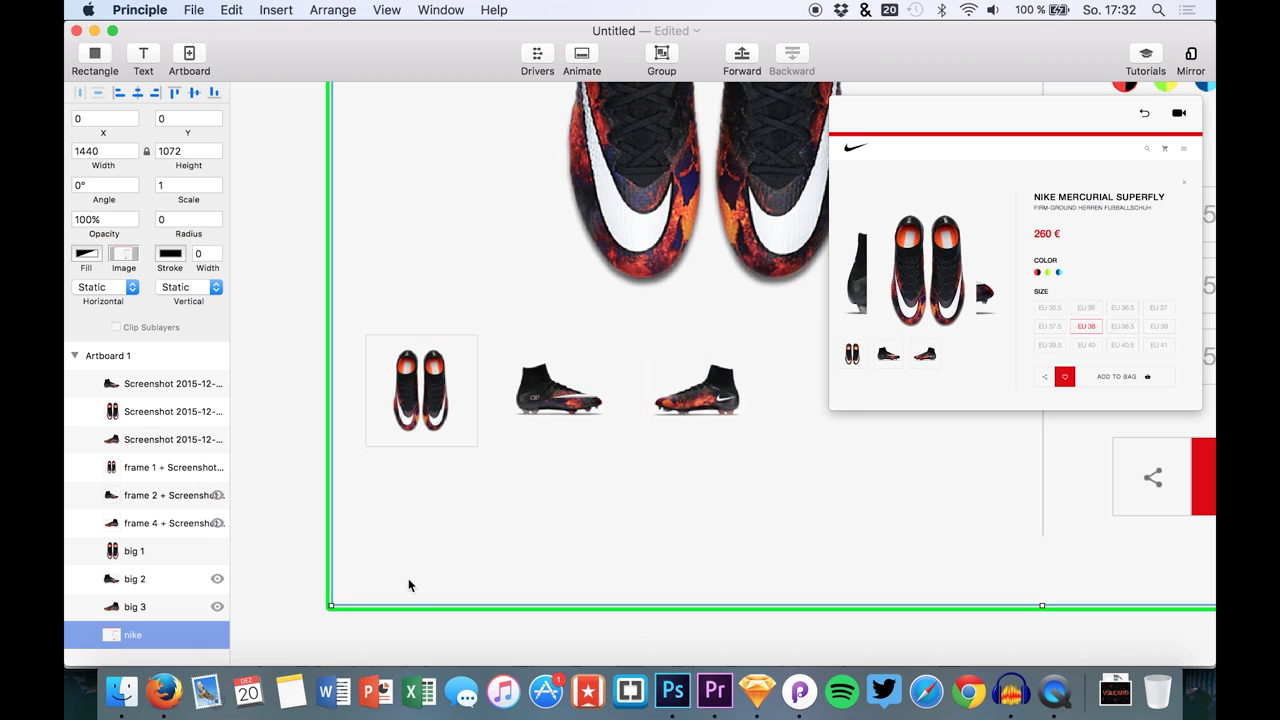
pyautogui.click(217, 412)
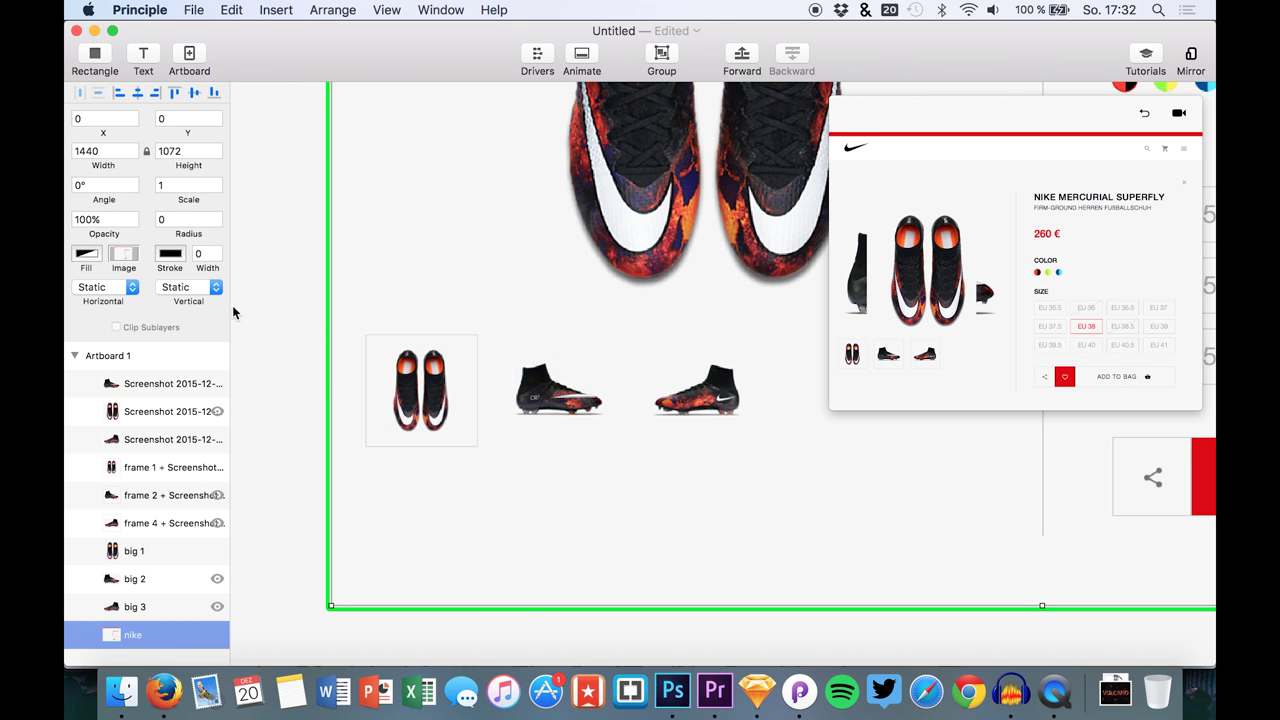
# Step: Review the whole artboard, comparing the main shoe image and its three thumbnails with the preview
pyautogui.scroll(-3, 293, 348)
pyautogui.scroll(8, 293, 348)
pyautogui.scroll(-2, 293, 348)
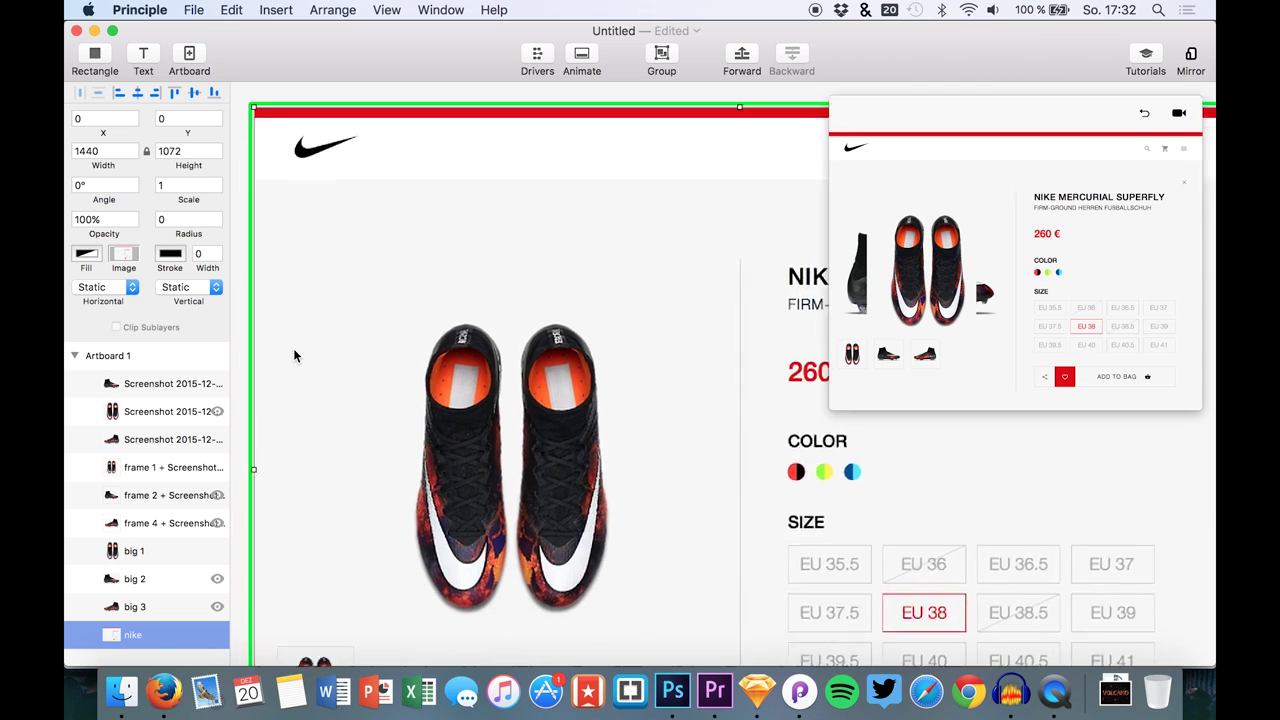
pyautogui.scroll(-5, 293, 355)
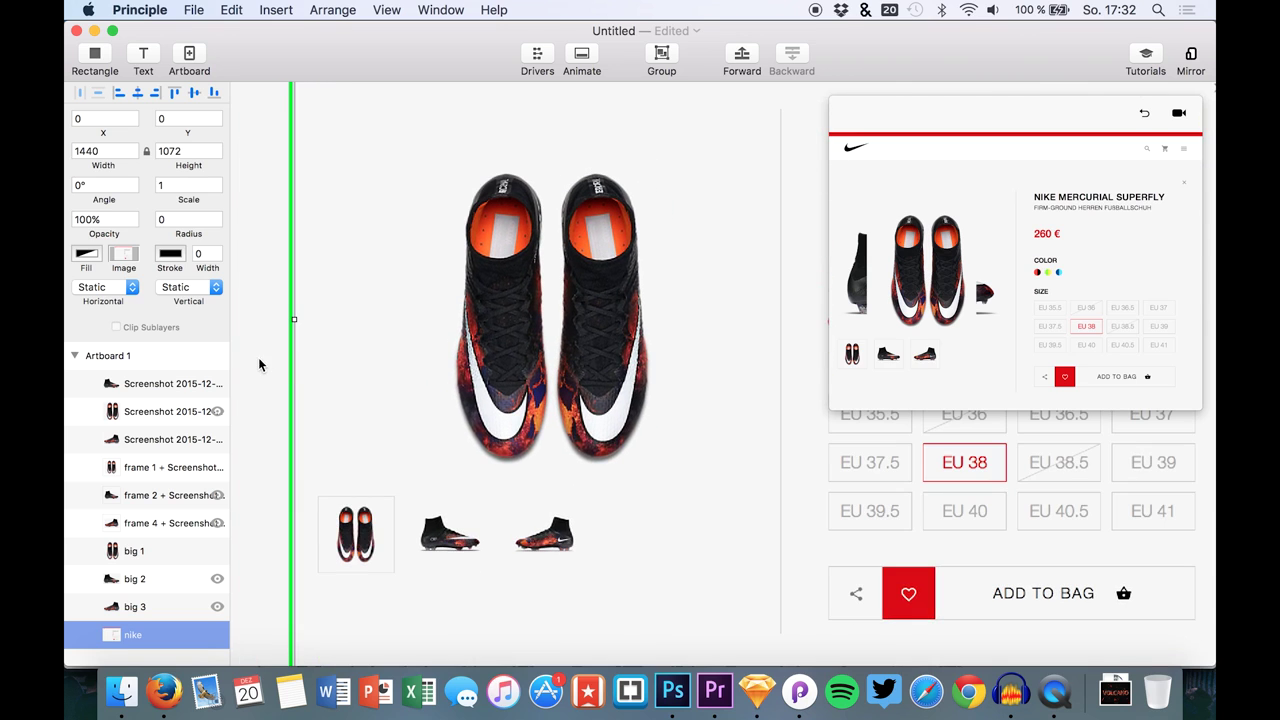
pyautogui.scroll(-4, 256, 358)
pyautogui.click(254, 359)
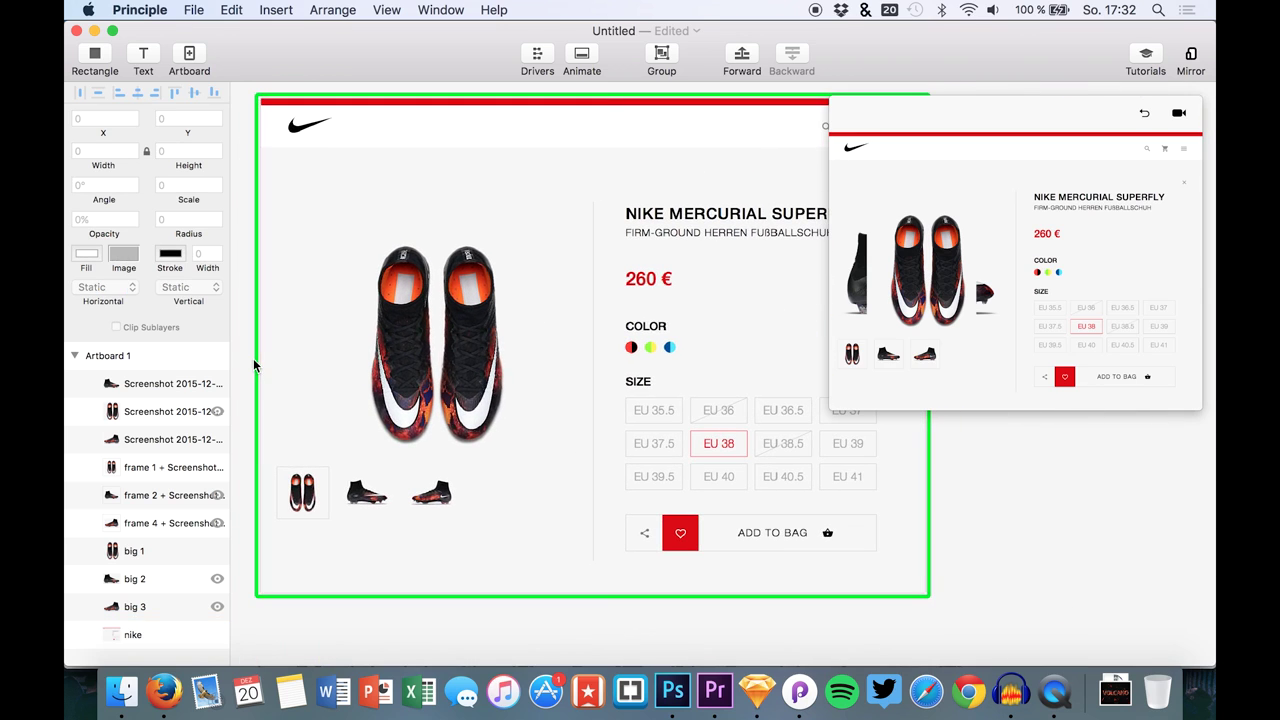
pyautogui.click(1080, 165)
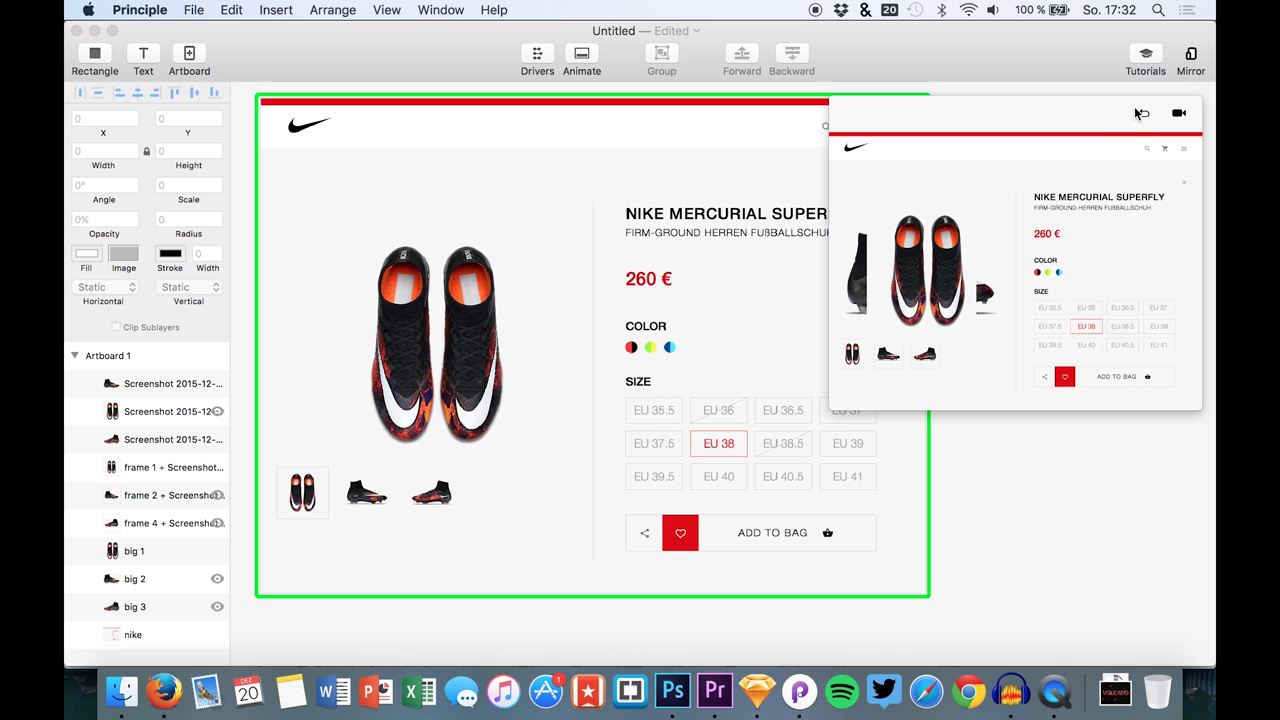
pyautogui.click(974, 526)
pyautogui.click(557, 517)
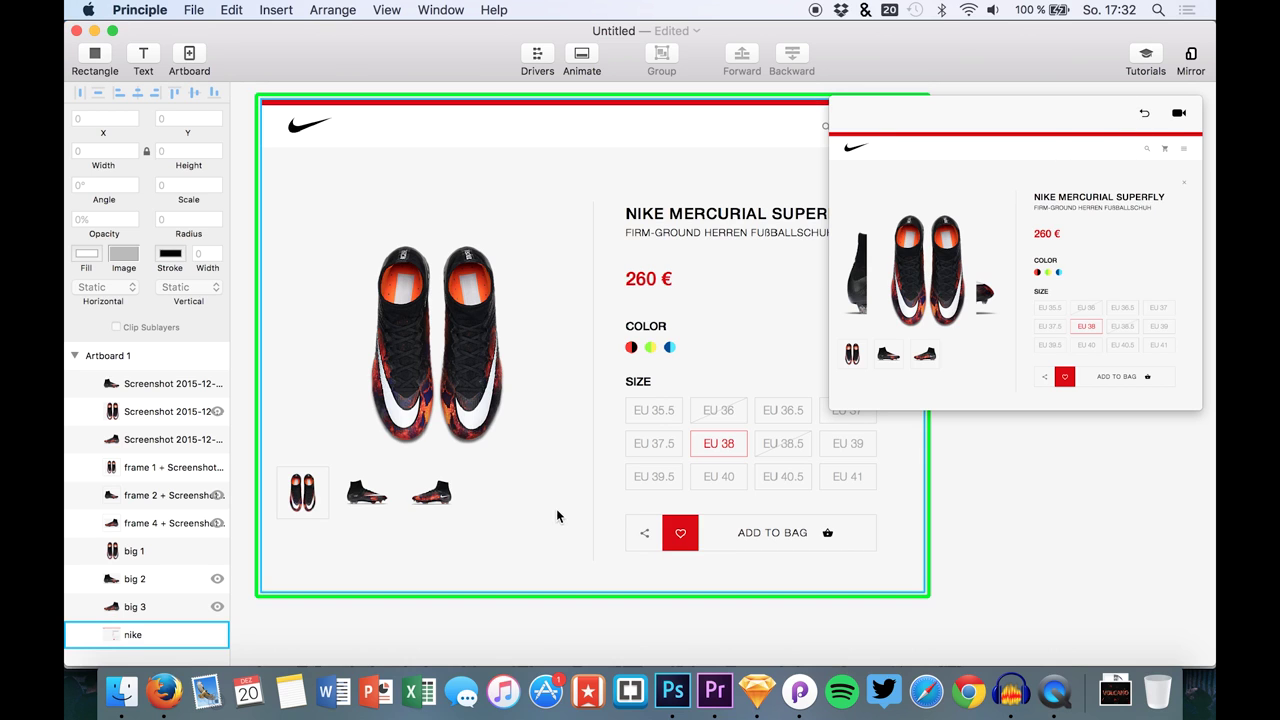
pyautogui.scroll(-3, 531, 409)
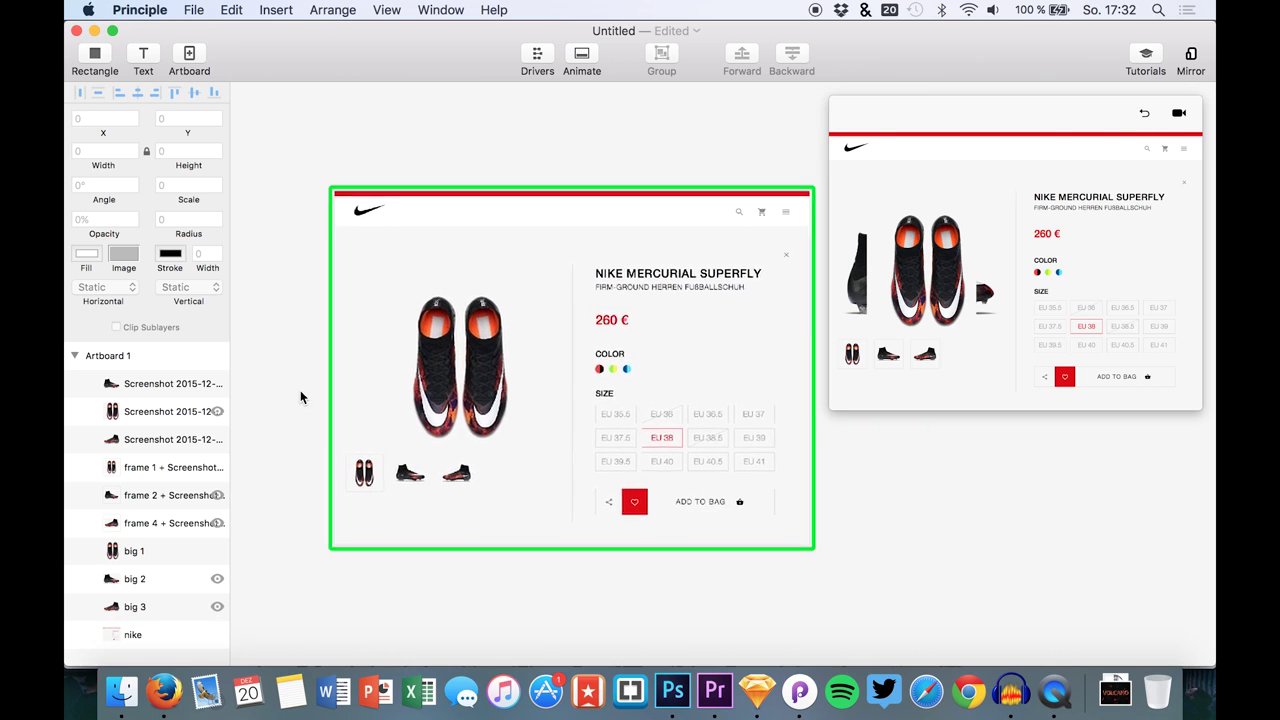
pyautogui.scroll(2, 300, 392)
pyautogui.hscroll(2, 300, 392)
pyautogui.click(348, 494)
pyautogui.click(392, 497)
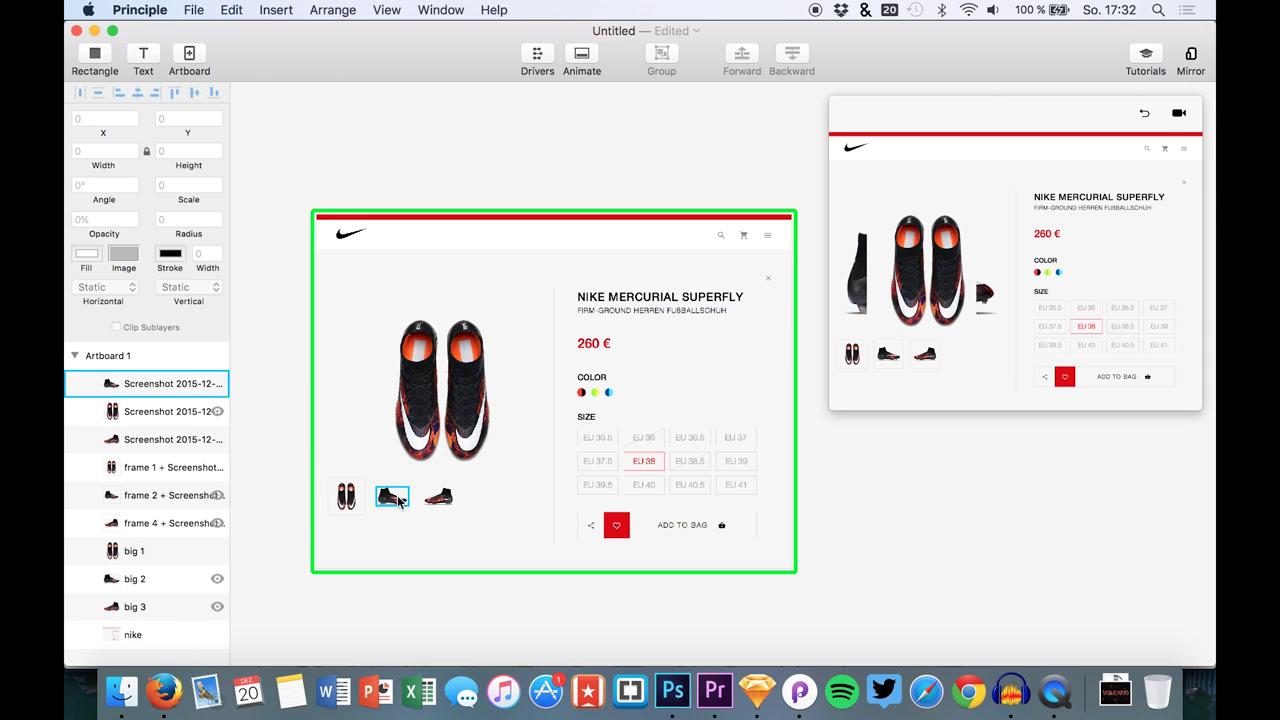
# Step: Try the second gallery state by showing frame 2 and swapping big 1 for big 2, before restoring the original layer visibility
pyautogui.click(217, 467)
pyautogui.click(217, 467)
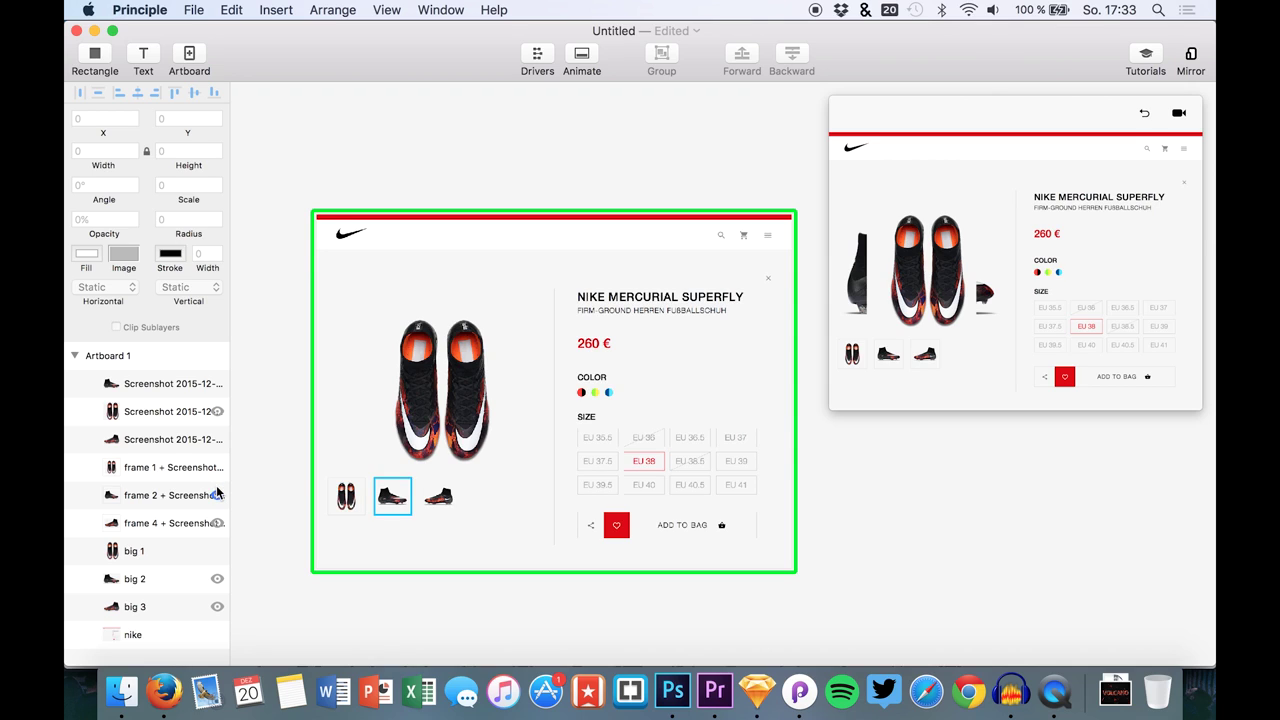
pyautogui.click(213, 553)
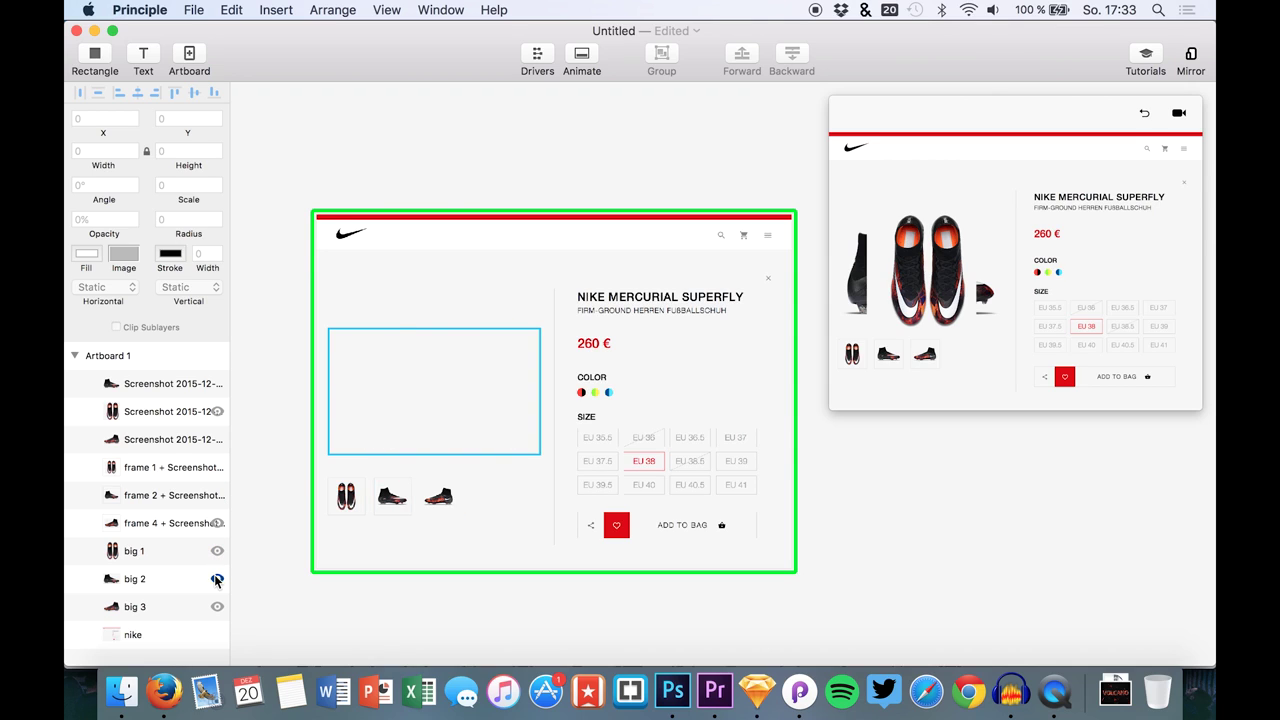
pyautogui.click(216, 579)
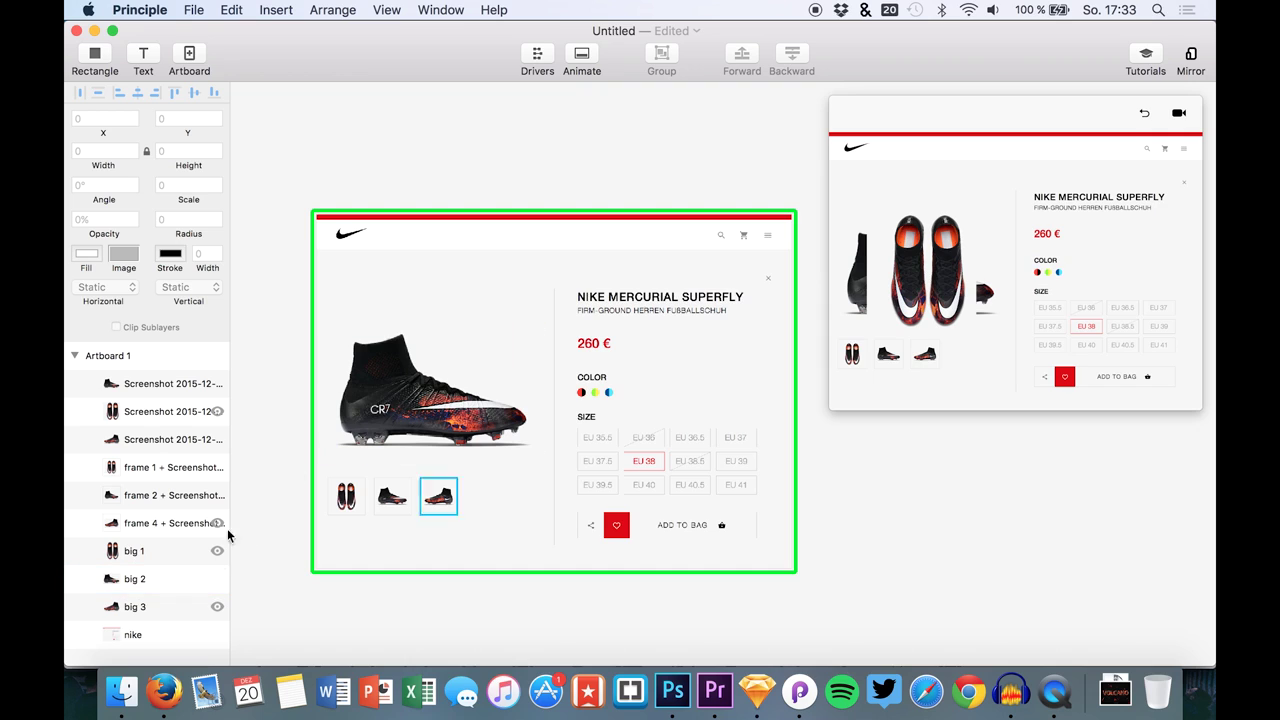
pyautogui.click(217, 579)
pyautogui.click(217, 553)
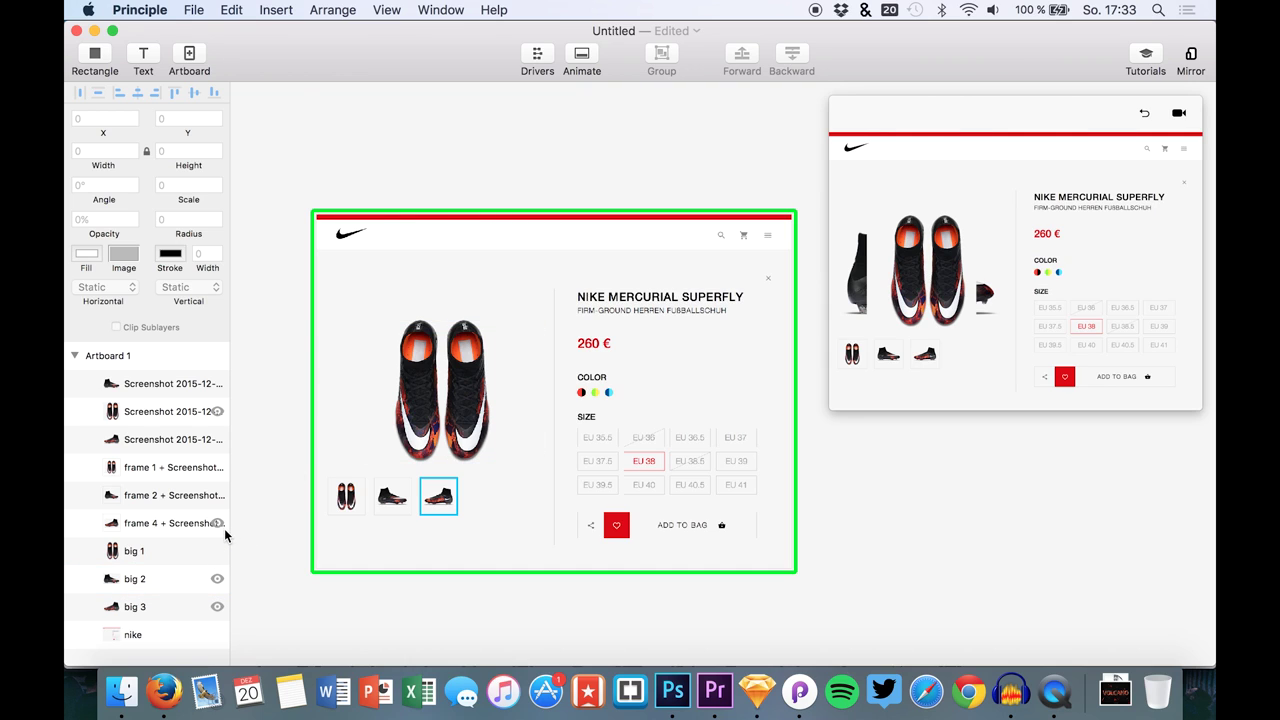
pyautogui.click(217, 467)
pyautogui.click(363, 477)
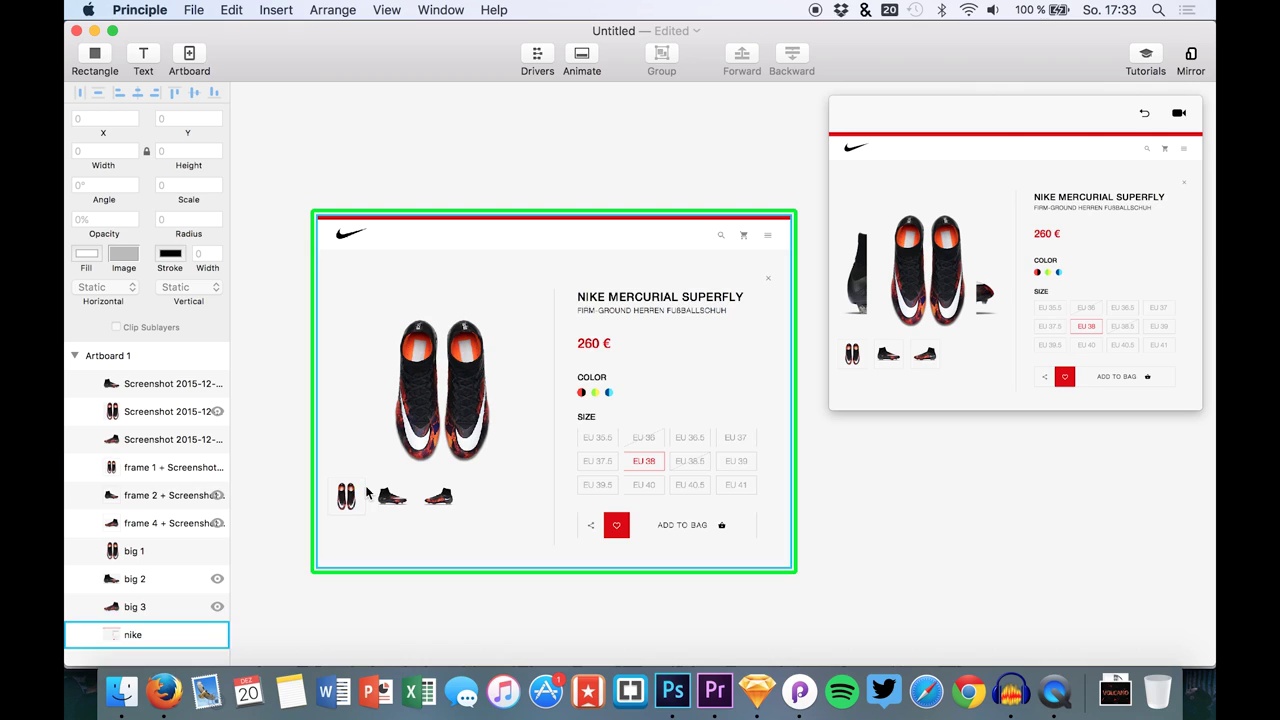
# Step: Examine the interaction triggers available for the frame 1 thumbnail that belongs to the big 1 image
pyautogui.click(490, 185)
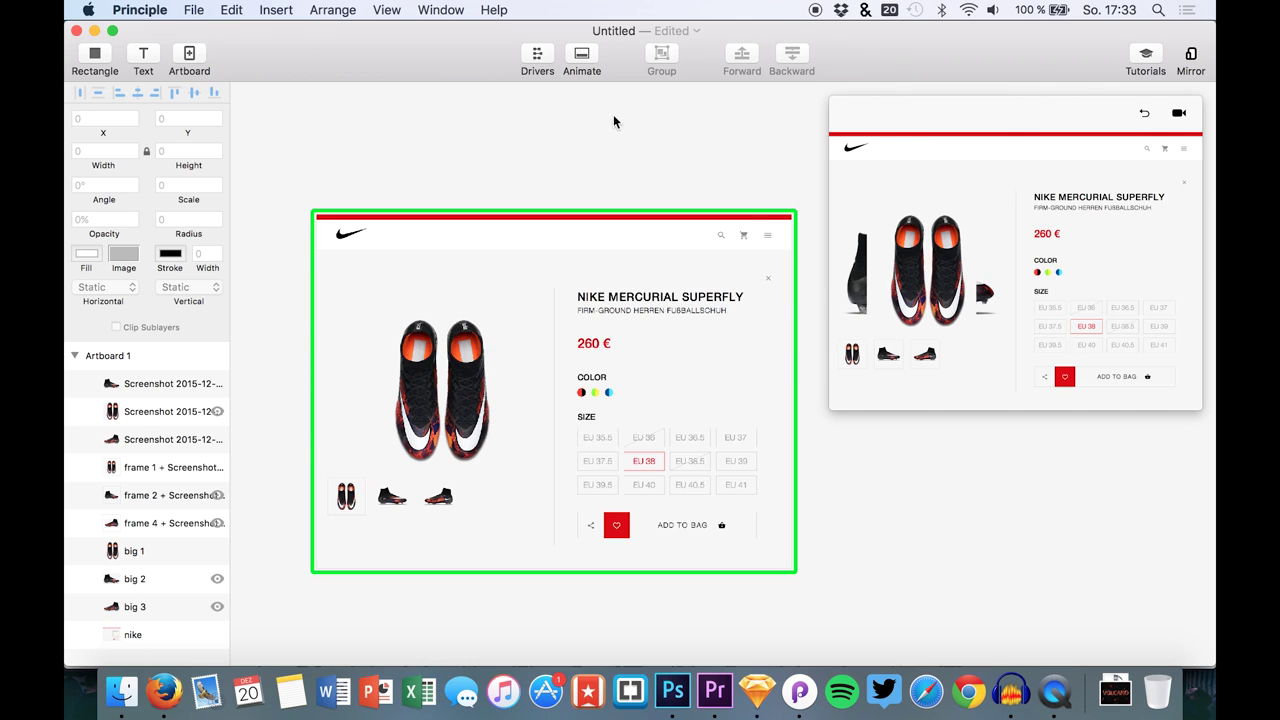
pyautogui.click(162, 556)
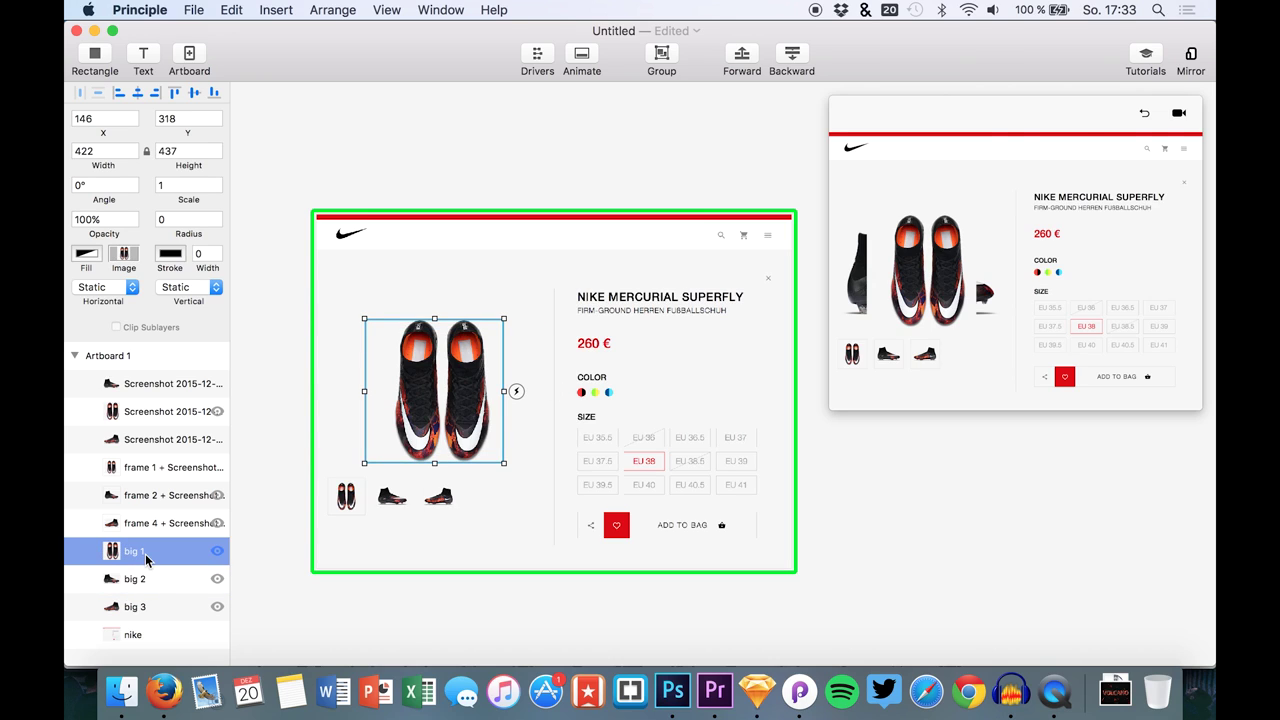
pyautogui.click(345, 494)
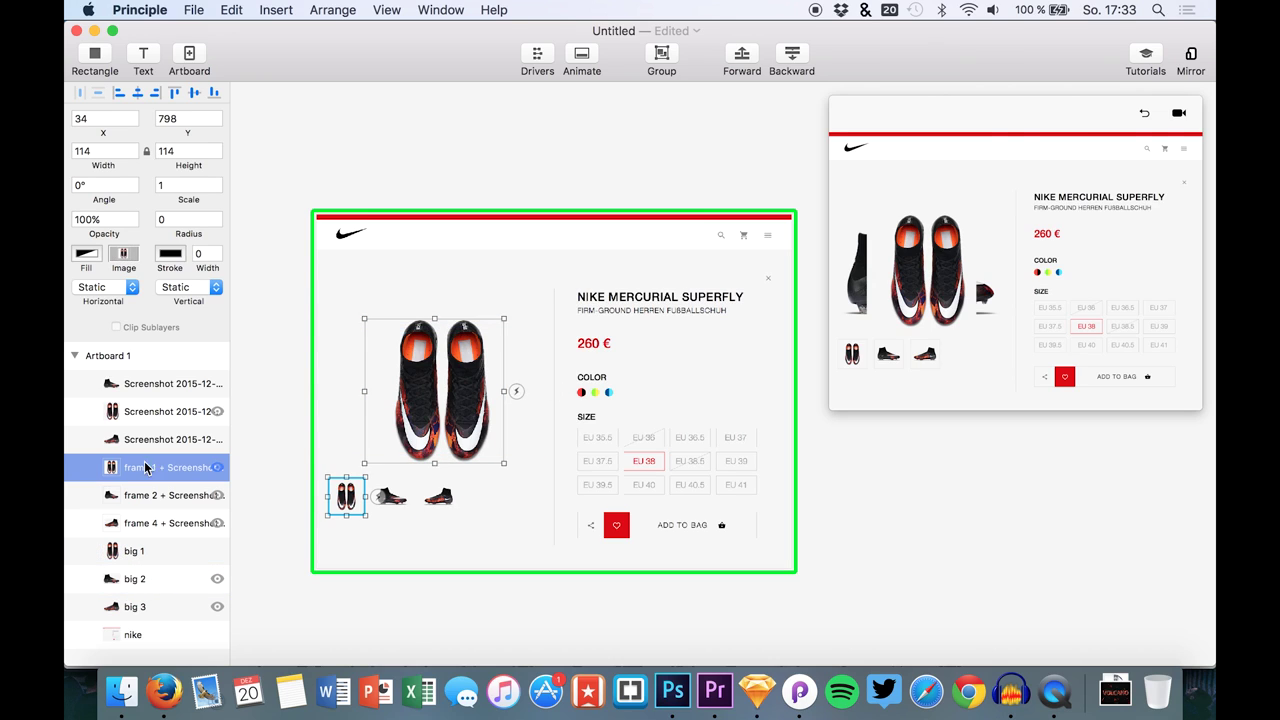
pyautogui.click(379, 498)
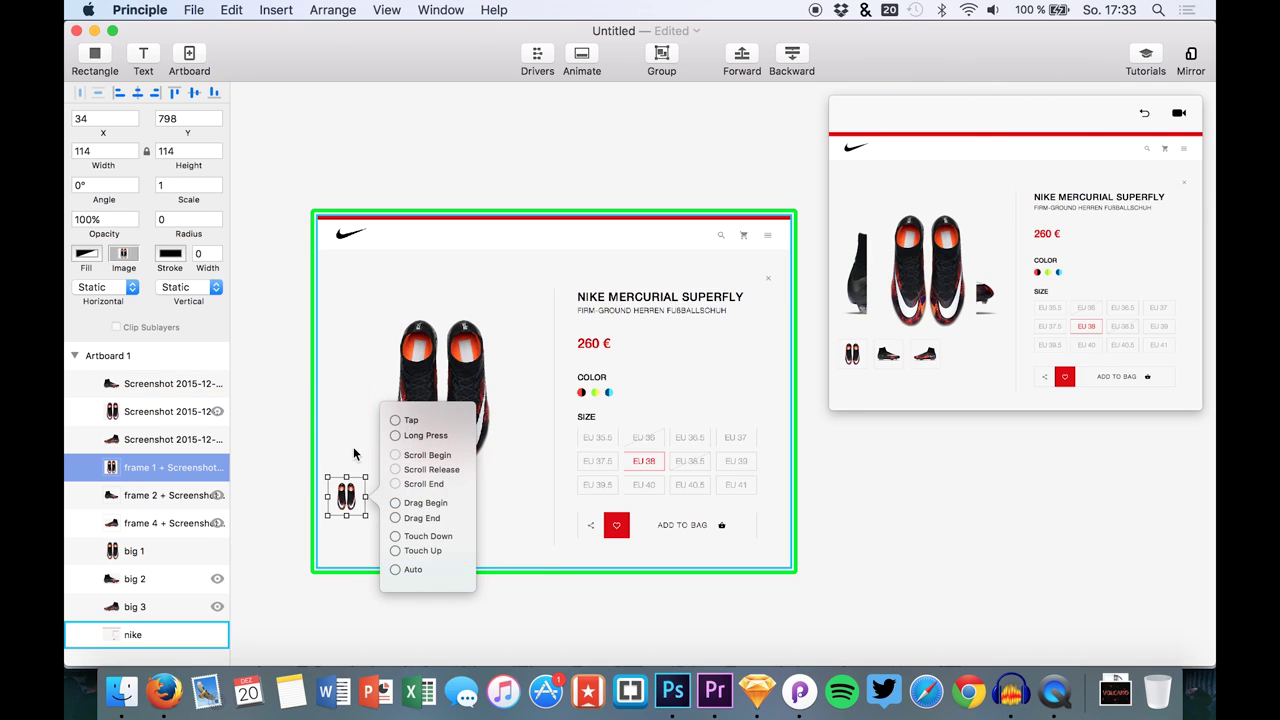
pyautogui.click(338, 530)
# Step: Examine the interaction triggers available for the right-facing shoe thumbnail that belongs to the big 2 image
pyautogui.click(170, 578)
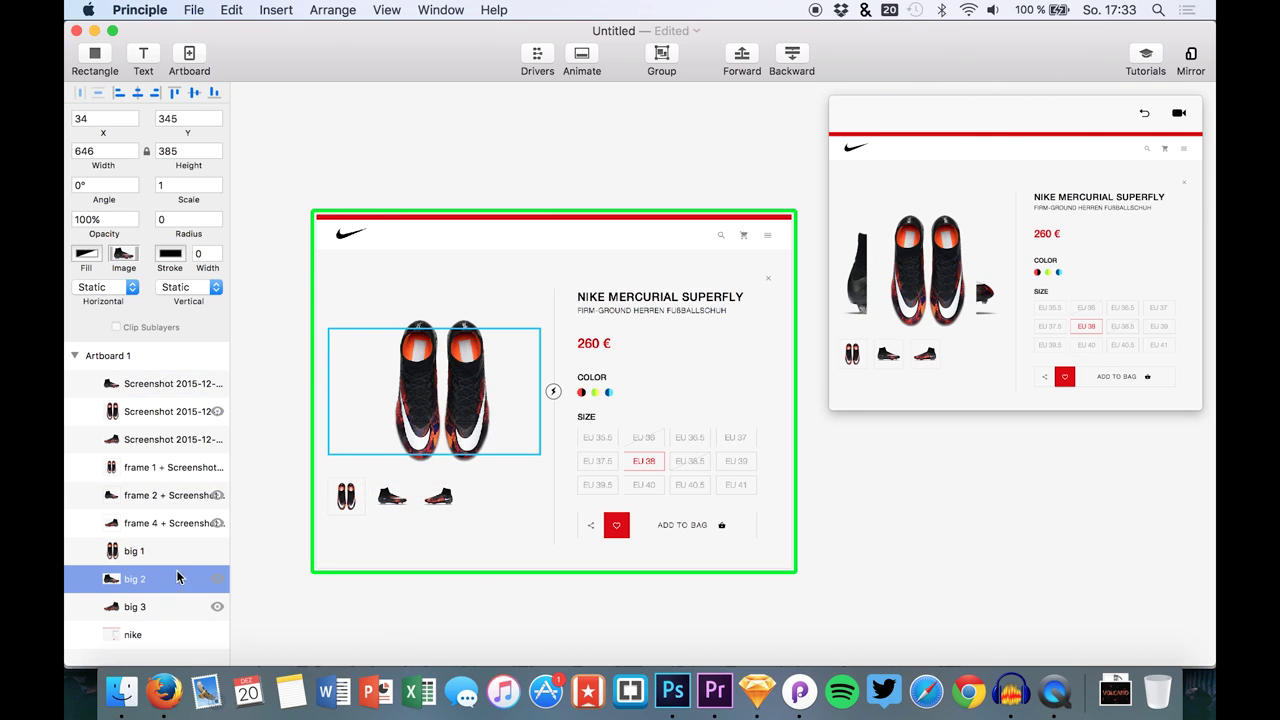
pyautogui.click(392, 497)
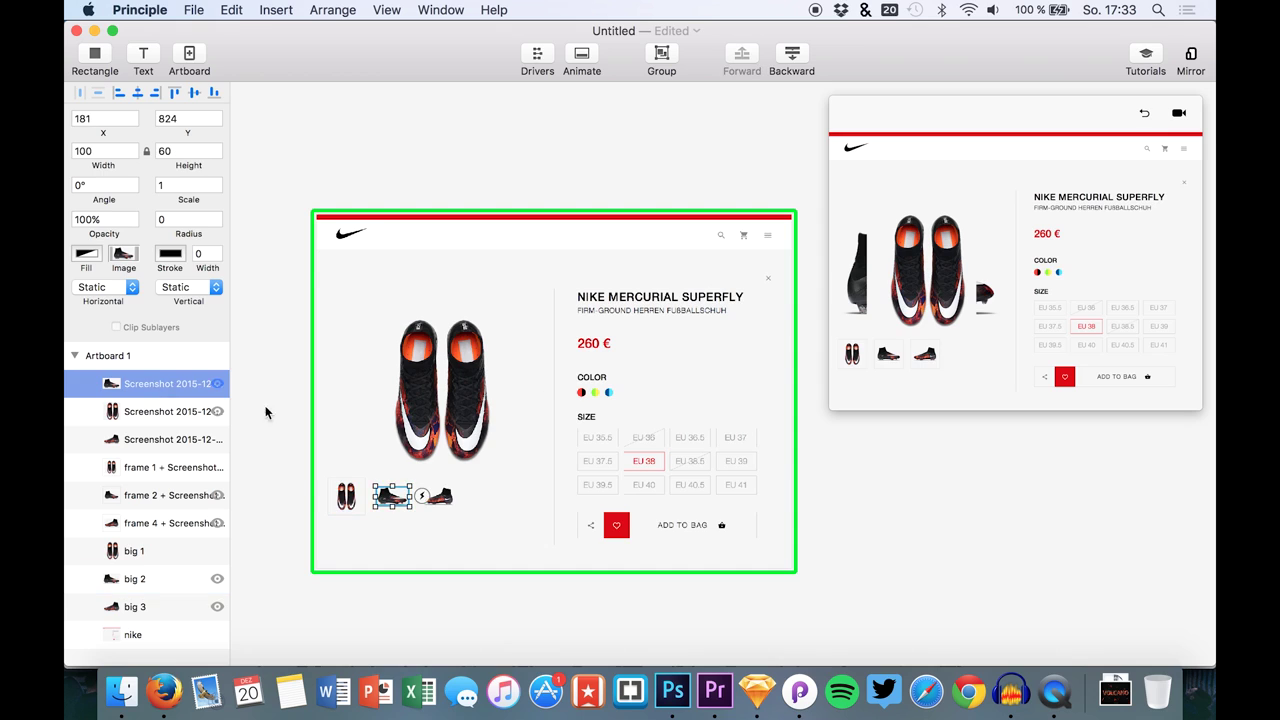
pyautogui.click(421, 498)
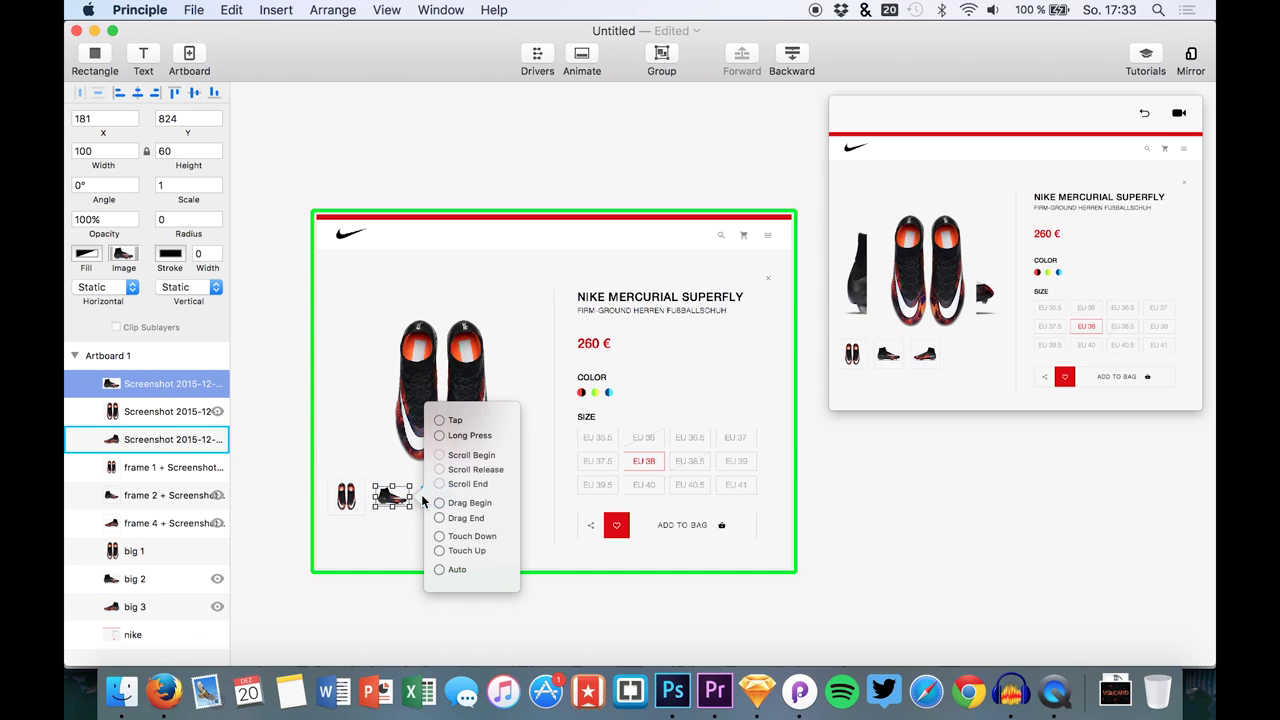
pyautogui.click(278, 533)
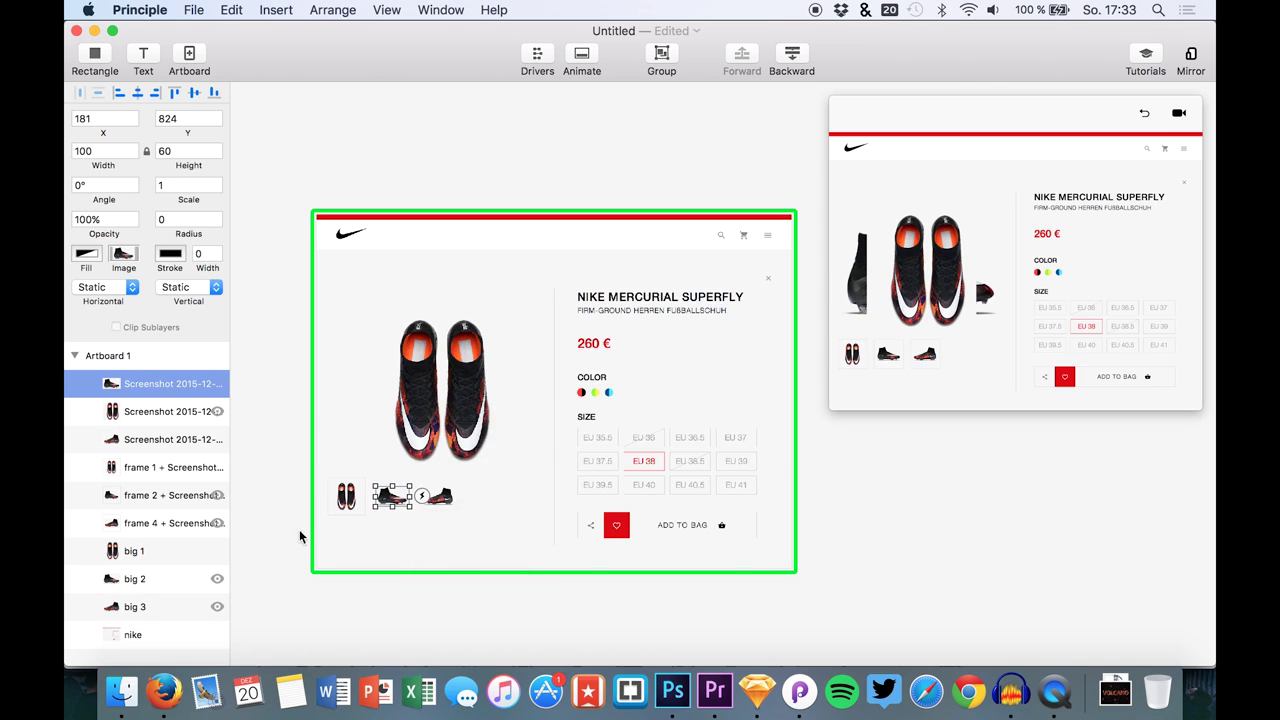
pyautogui.click(421, 499)
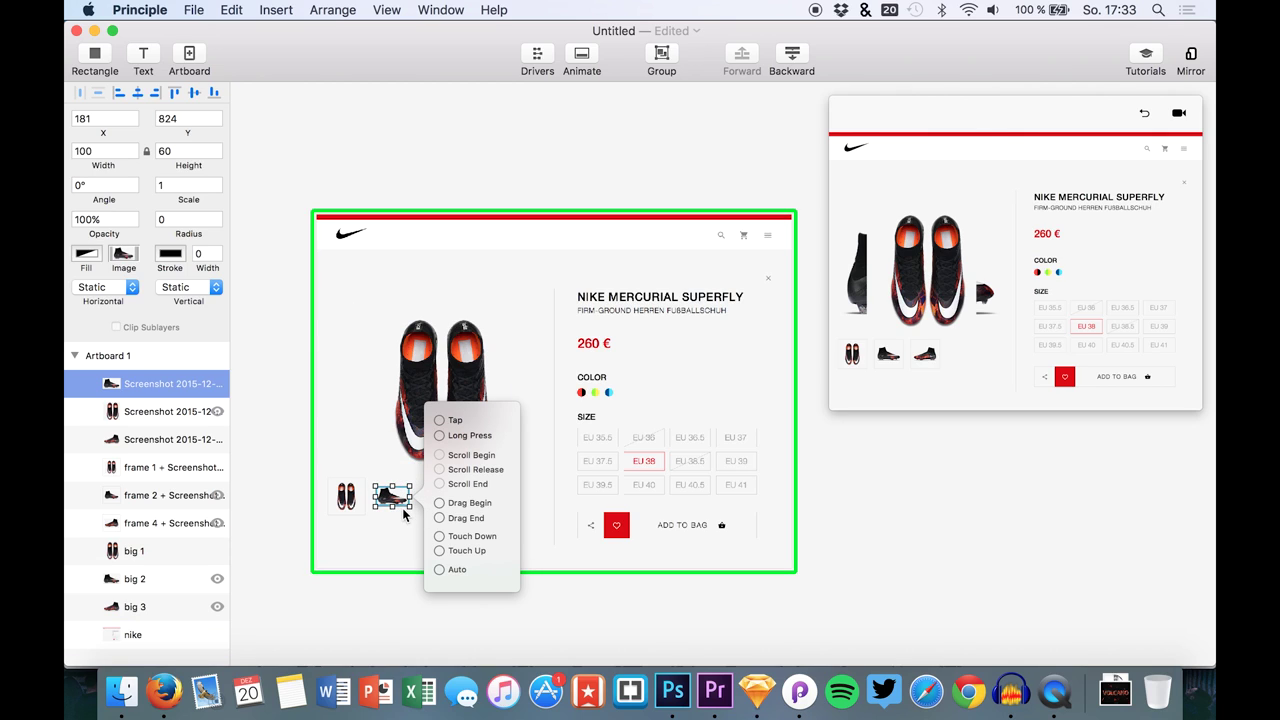
# Step: Duplicate Artboard 1 with all its layers to create a second gallery state beside it
pyautogui.click(140, 355)
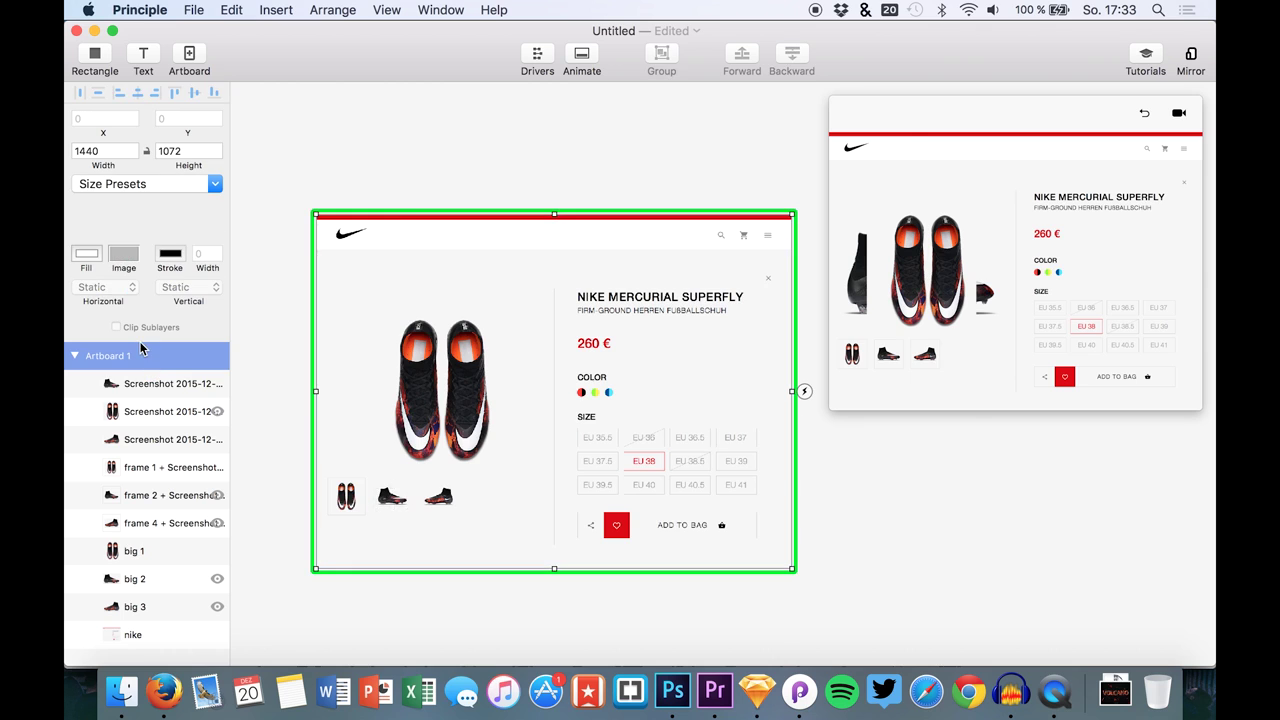
pyautogui.press('super+d')
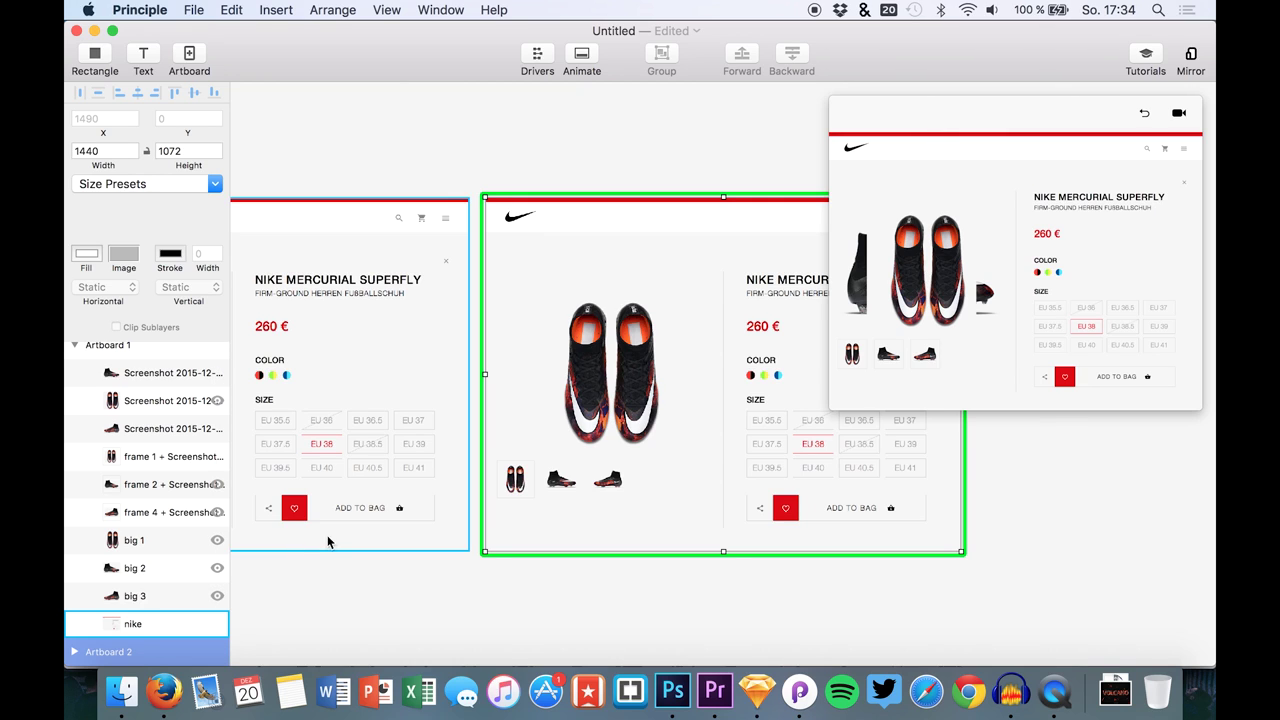
pyautogui.hscroll(-2, 329, 540)
pyautogui.scroll(-1, 147, 608)
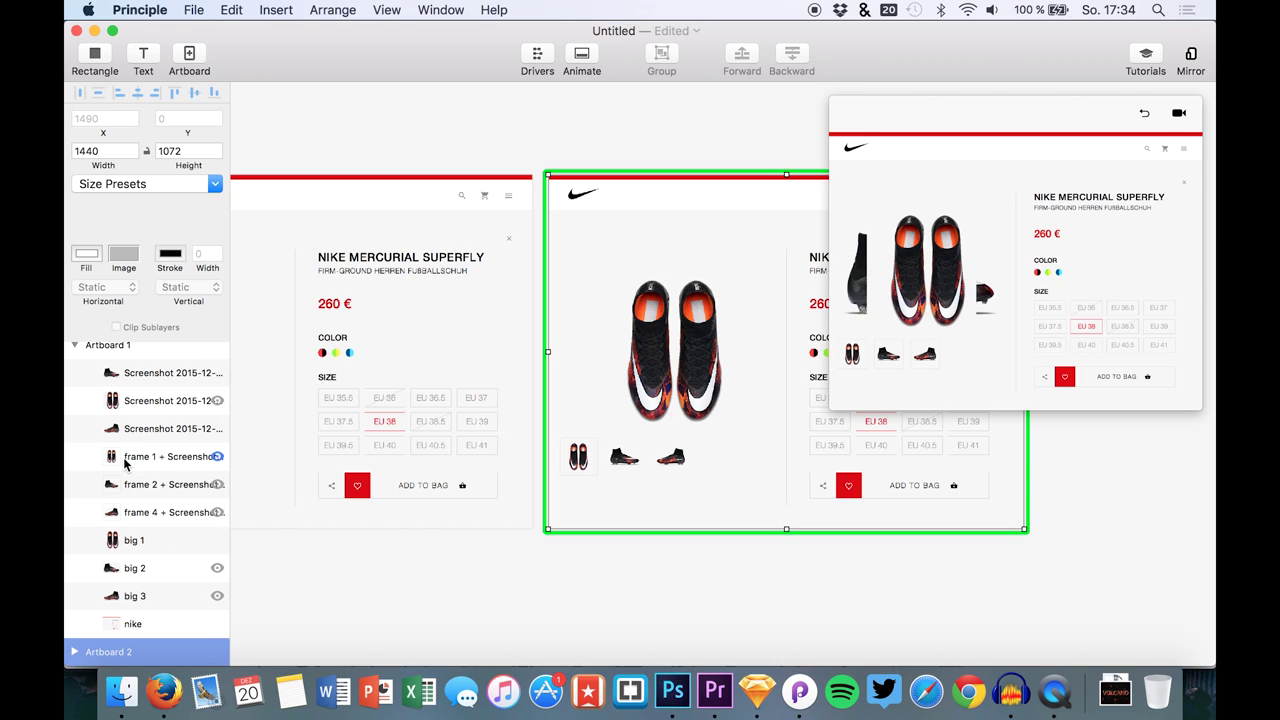
# Step: In Artboard 2, hide the big 1 image and show big 2 as the main shoe photo
pyautogui.scroll(-2, 126, 463)
pyautogui.click(75, 651)
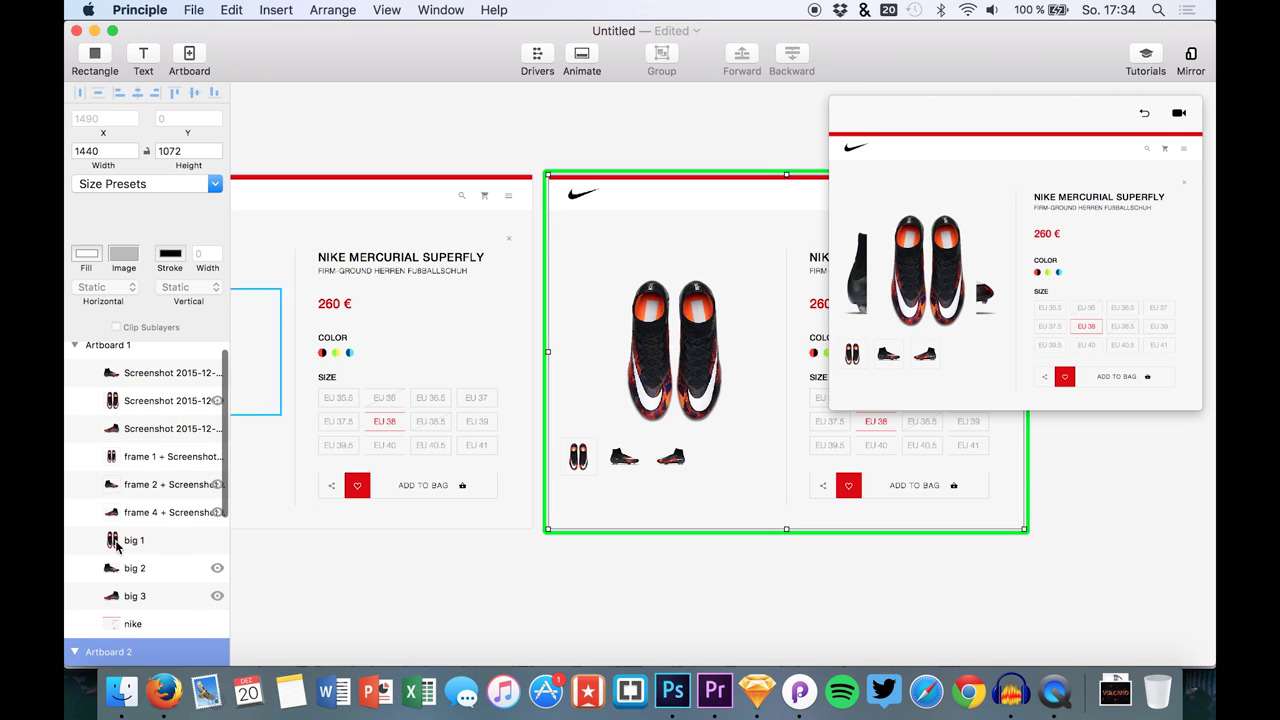
pyautogui.scroll(-4, 133, 614)
pyautogui.scroll(-3, 170, 595)
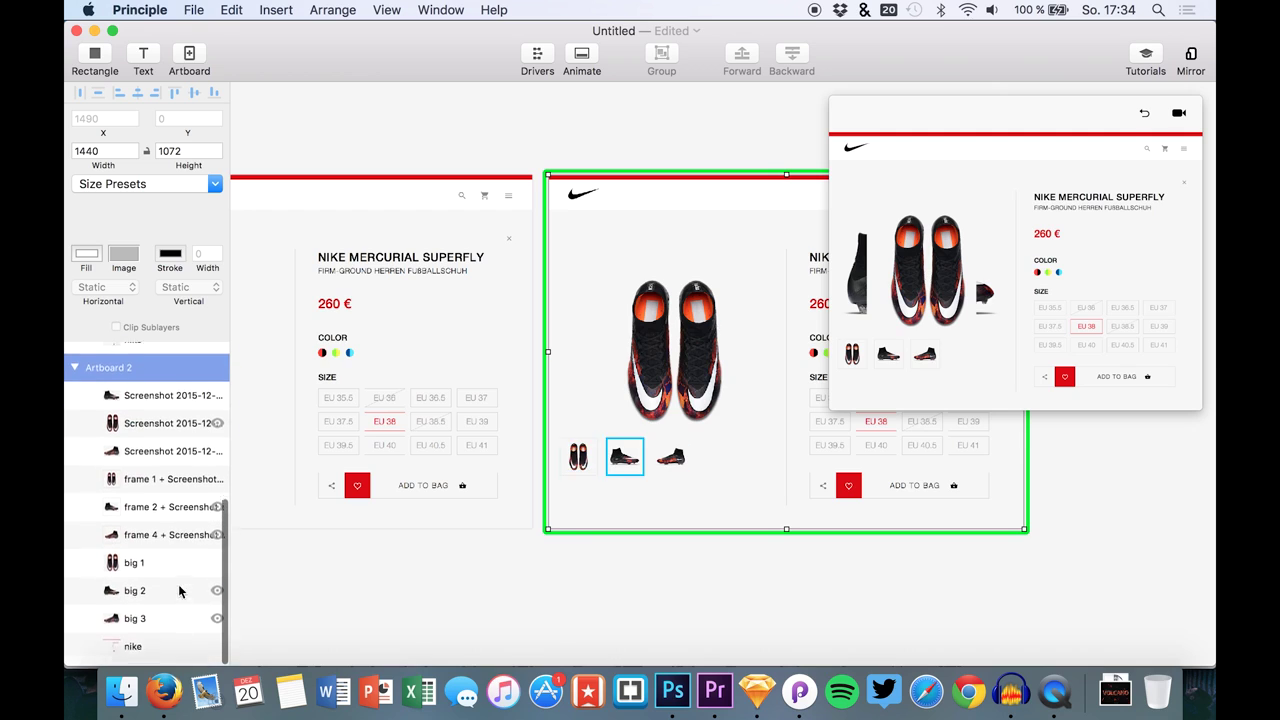
pyautogui.click(216, 596)
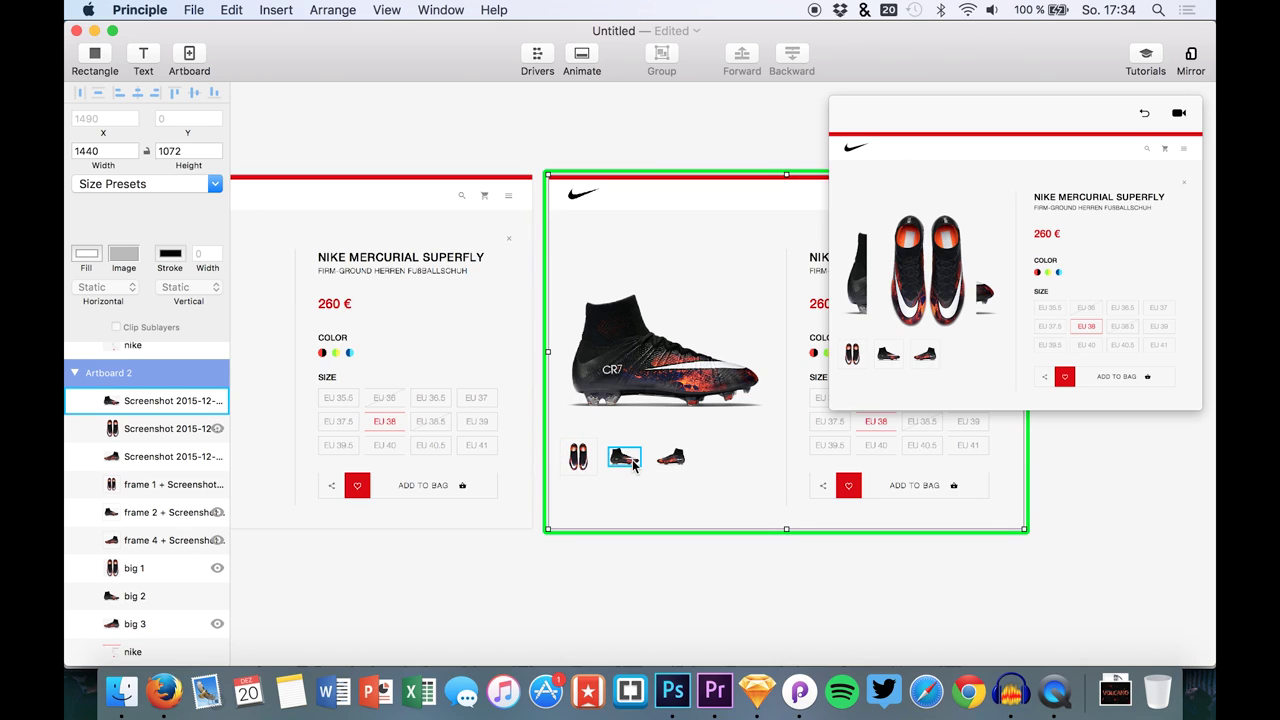
# Step: In Artboard 2, show frame 2 and the shoe-pair screenshot, and hide frame 1 and the right-facing shoe screenshot
pyautogui.click(217, 512)
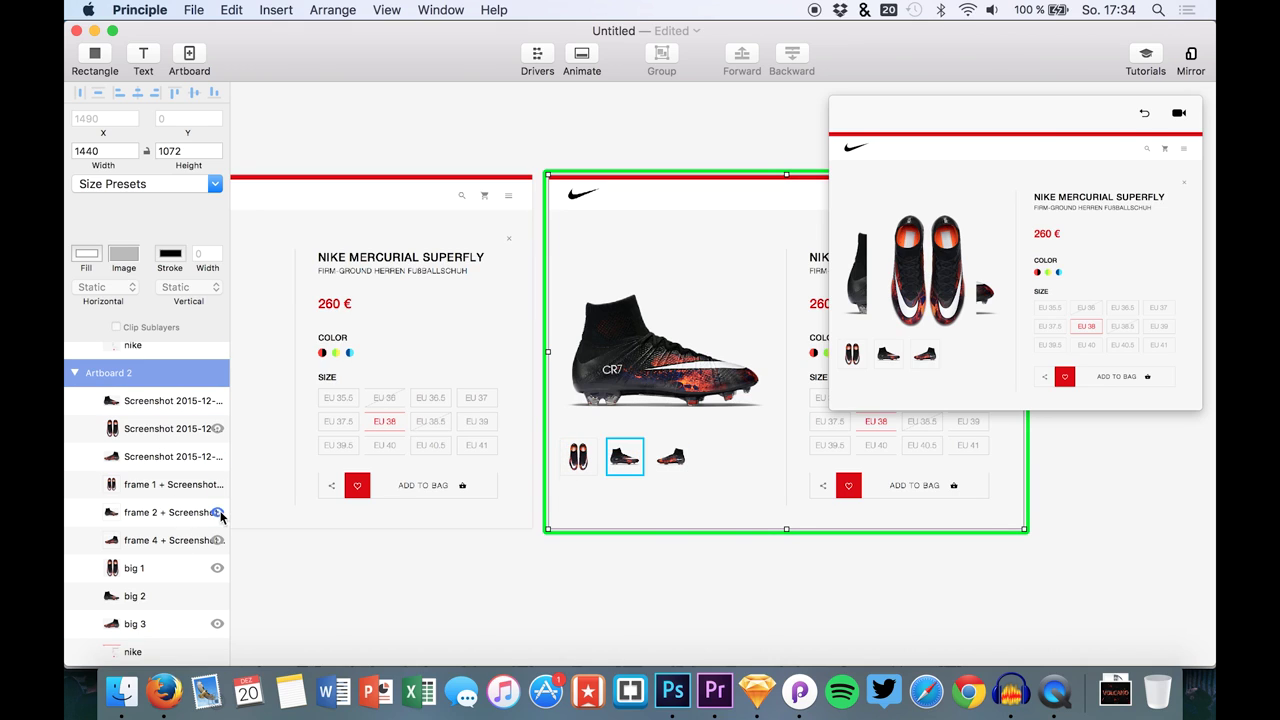
pyautogui.click(217, 485)
pyautogui.click(217, 400)
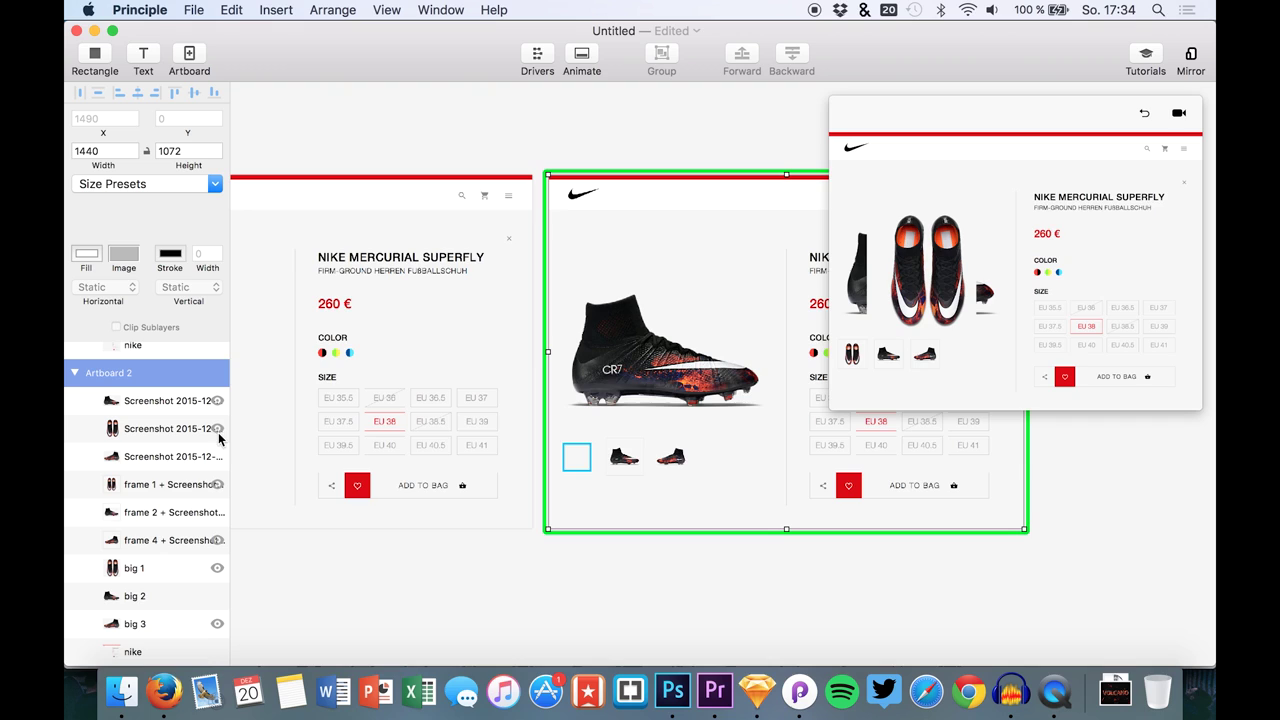
pyautogui.click(218, 454)
pyautogui.click(218, 454)
pyautogui.click(219, 439)
pyautogui.click(219, 430)
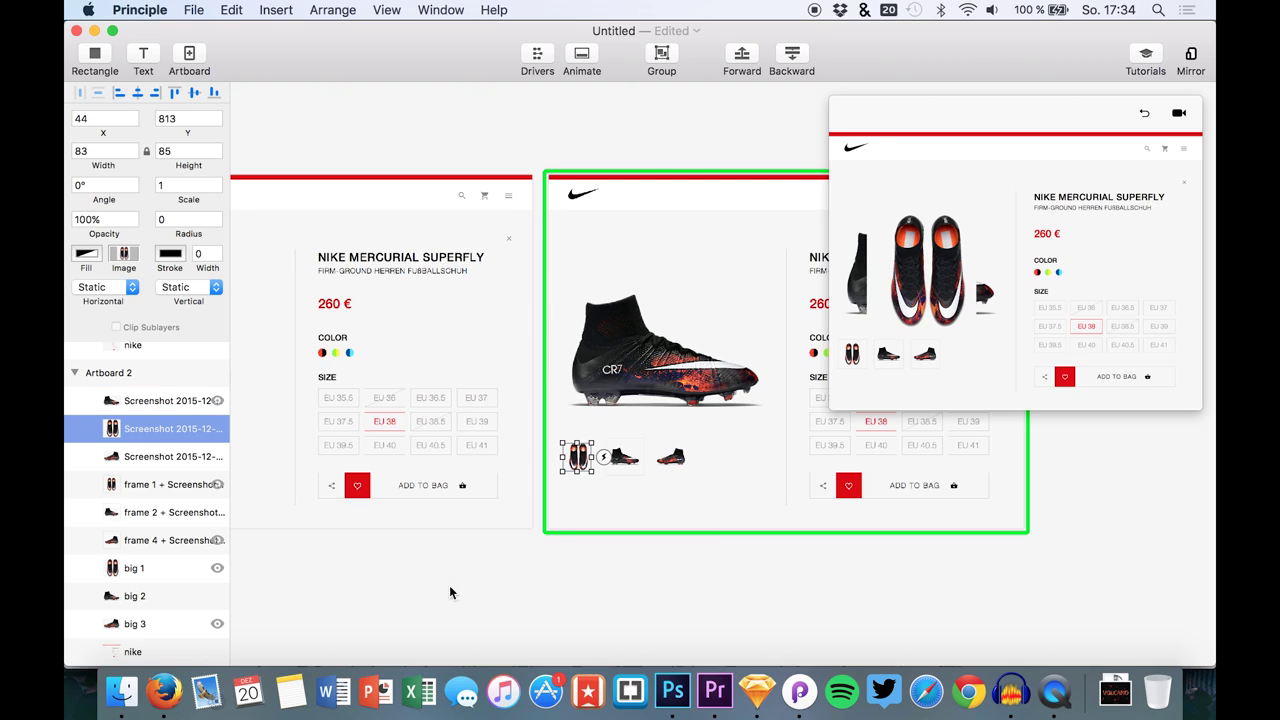
# Step: Link the left-facing shoe thumbnail in Artboard 1 to Artboard 2 with a Tap interaction
pyautogui.click(583, 509)
pyautogui.hscroll(-5, 482, 551)
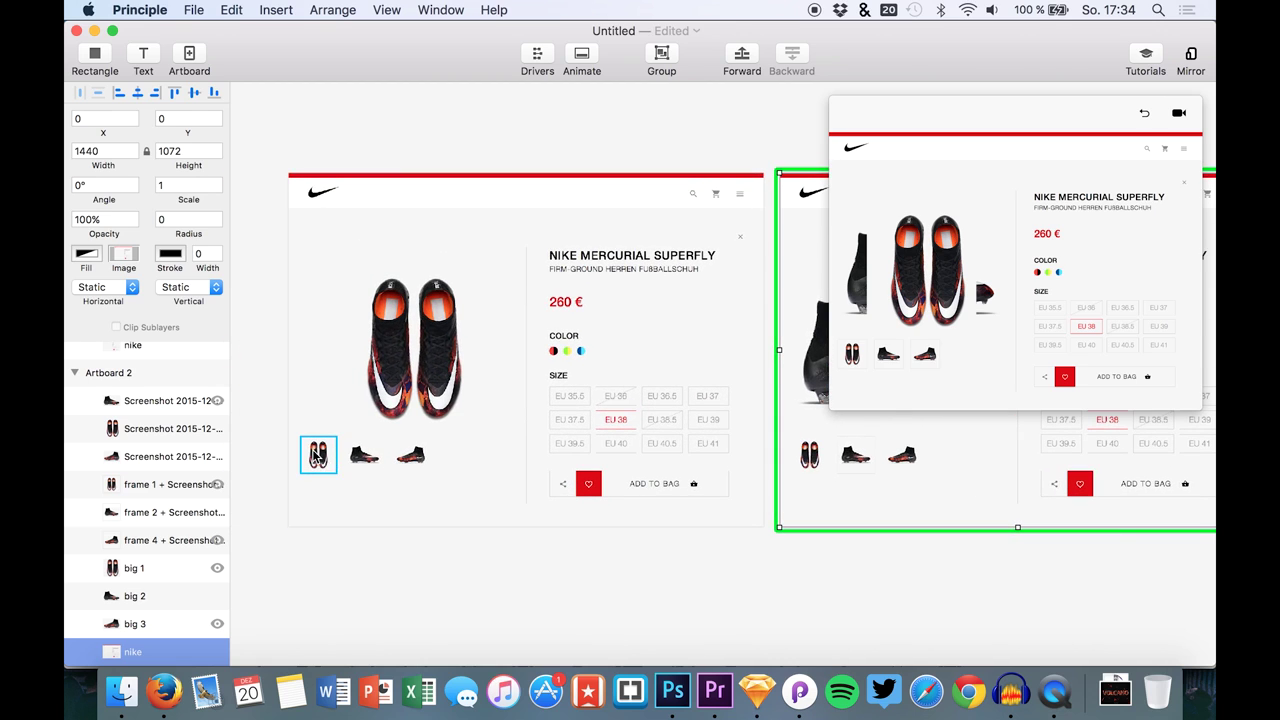
pyautogui.click(364, 456)
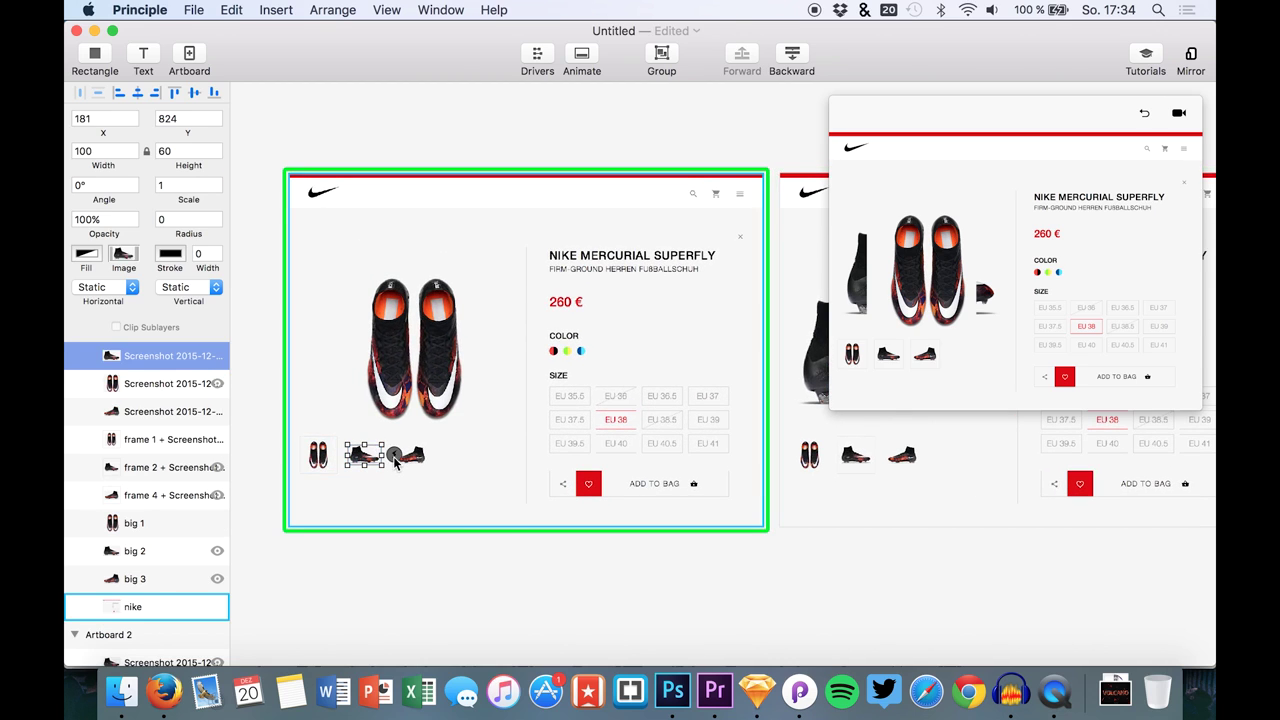
pyautogui.click(393, 456)
pyautogui.moveTo(413, 380); pyautogui.dragTo(816, 472)
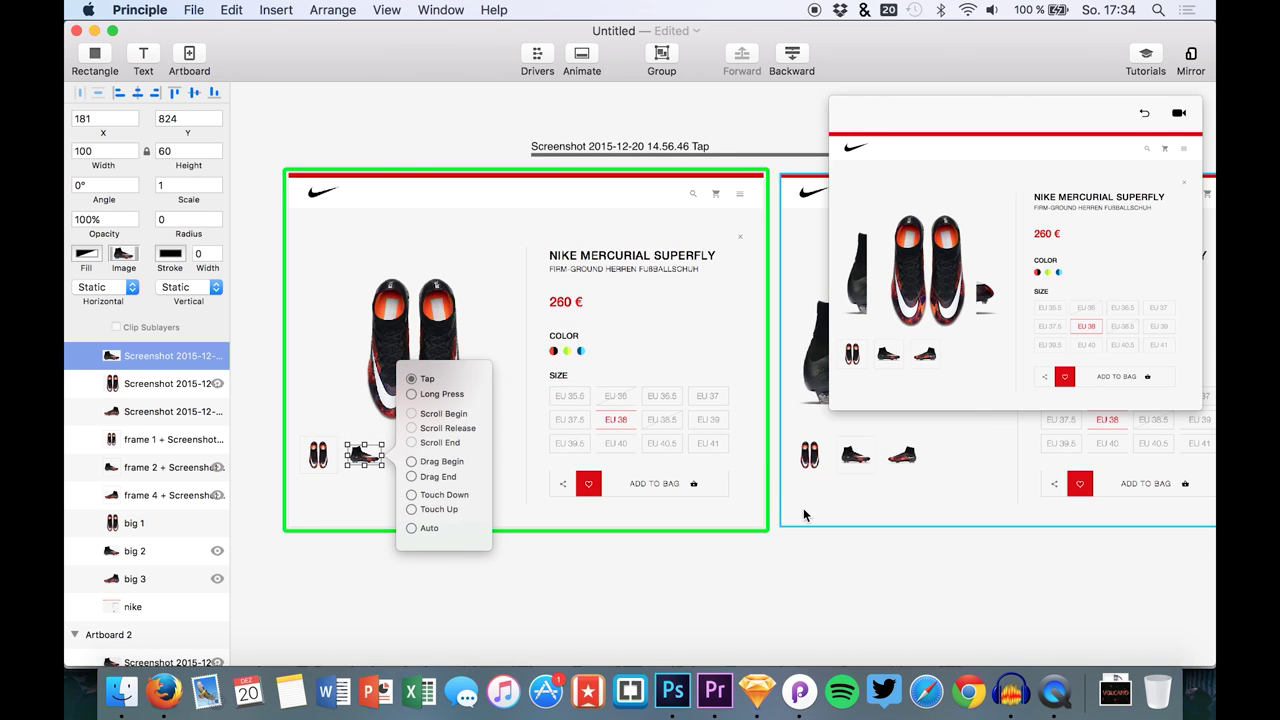
pyautogui.hscroll(4, 807, 515)
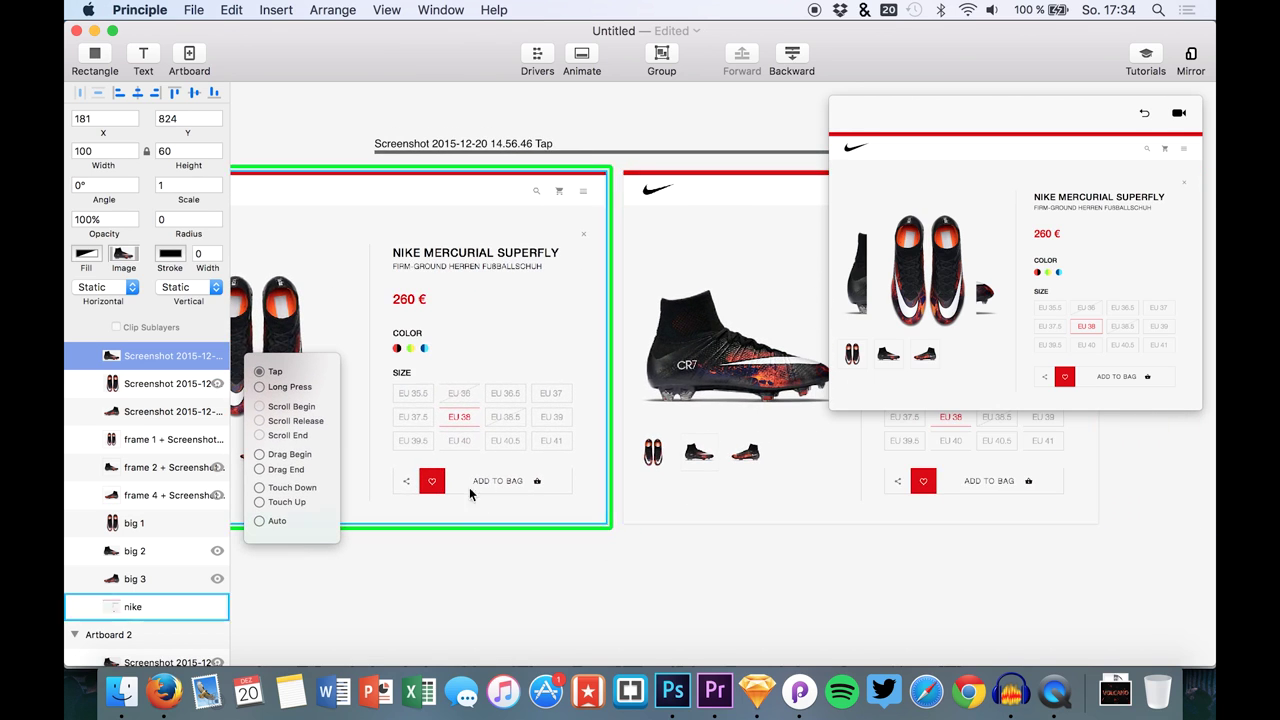
pyautogui.click(658, 539)
# Step: Test the tap transition between the two gallery states in the preview, restarting it and tapping the middle thumbnail again
pyautogui.click(886, 354)
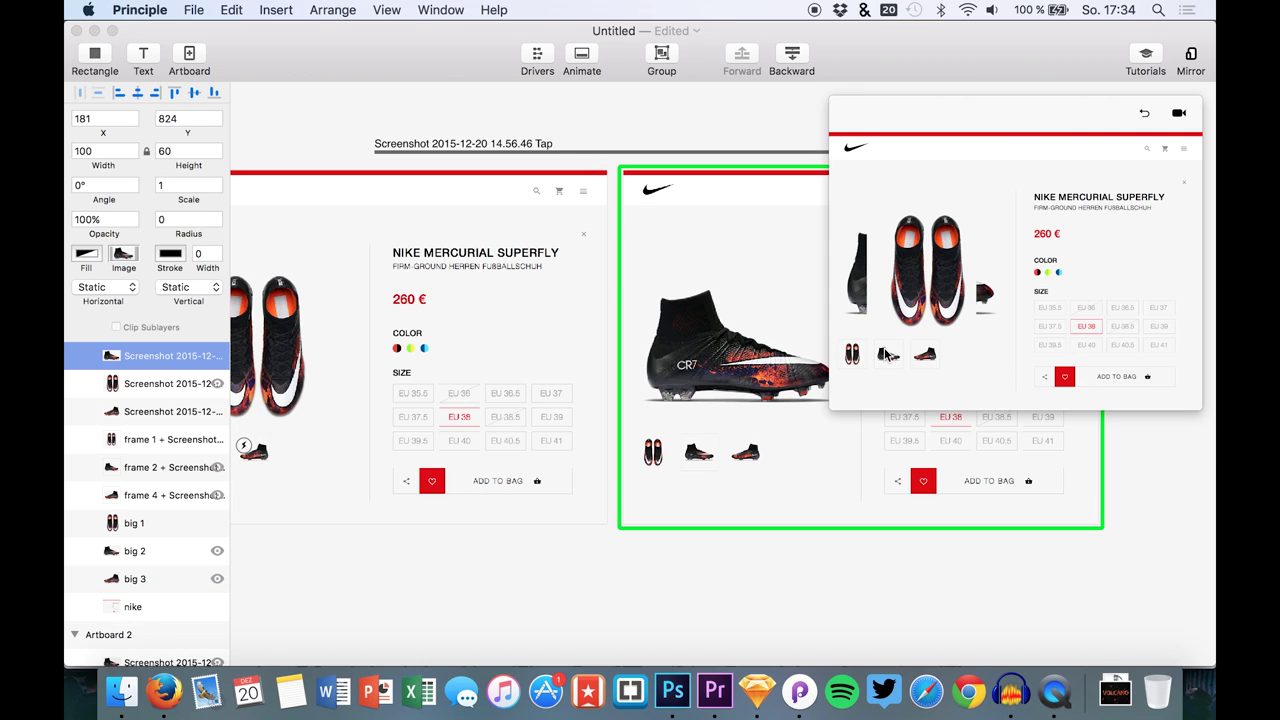
pyautogui.click(1143, 115)
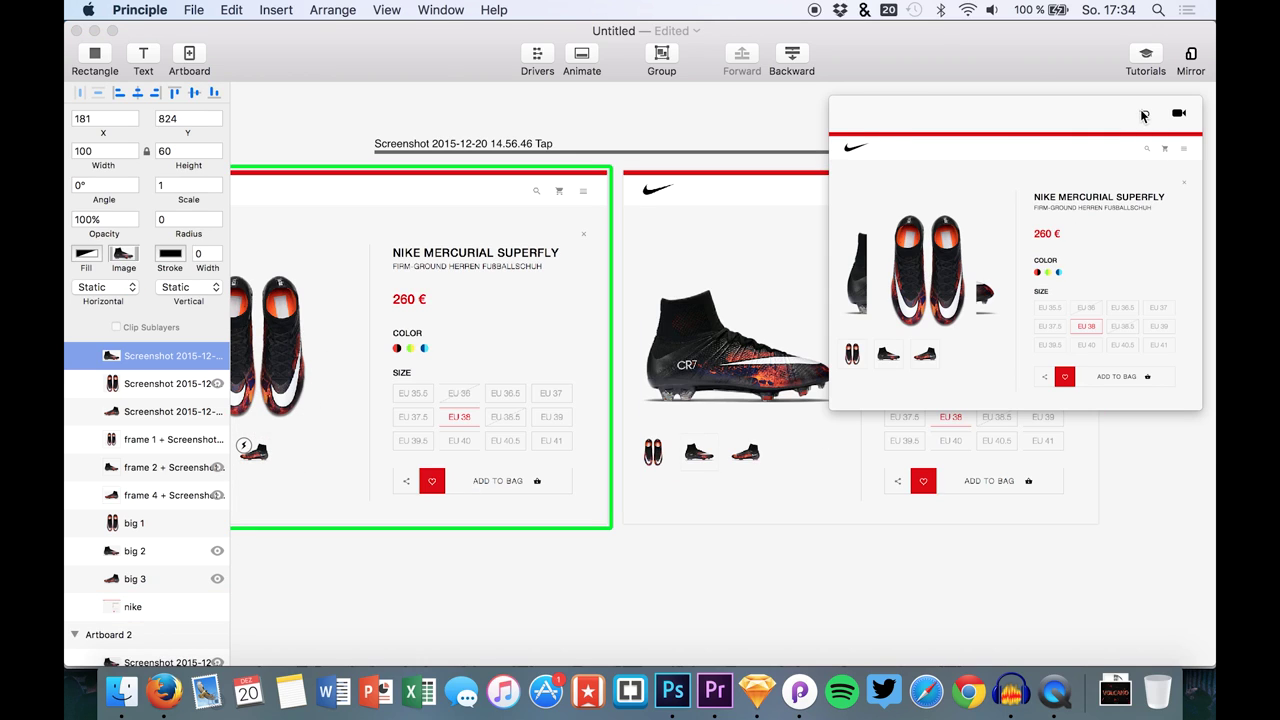
pyautogui.click(881, 354)
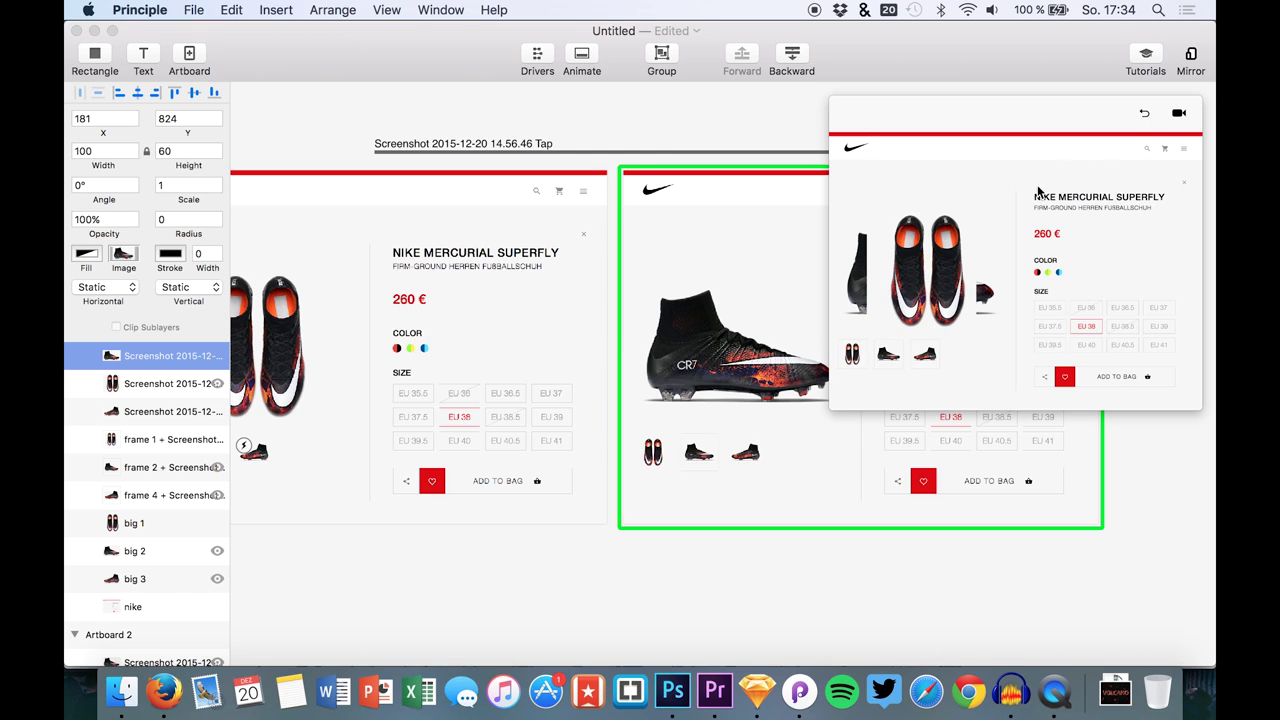
pyautogui.click(618, 283)
# Step: Open the animation timeline for the tap transition from Artboard 1 to Artboard 2
pyautogui.click(536, 58)
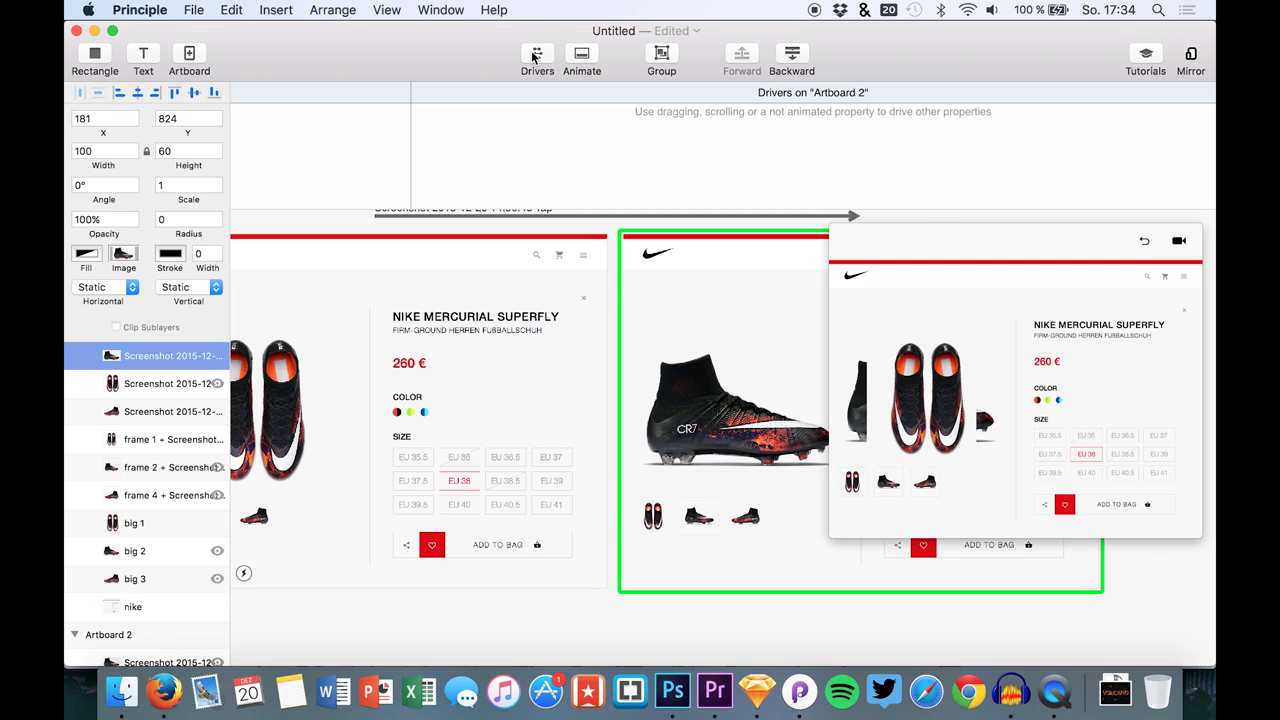
pyautogui.click(533, 57)
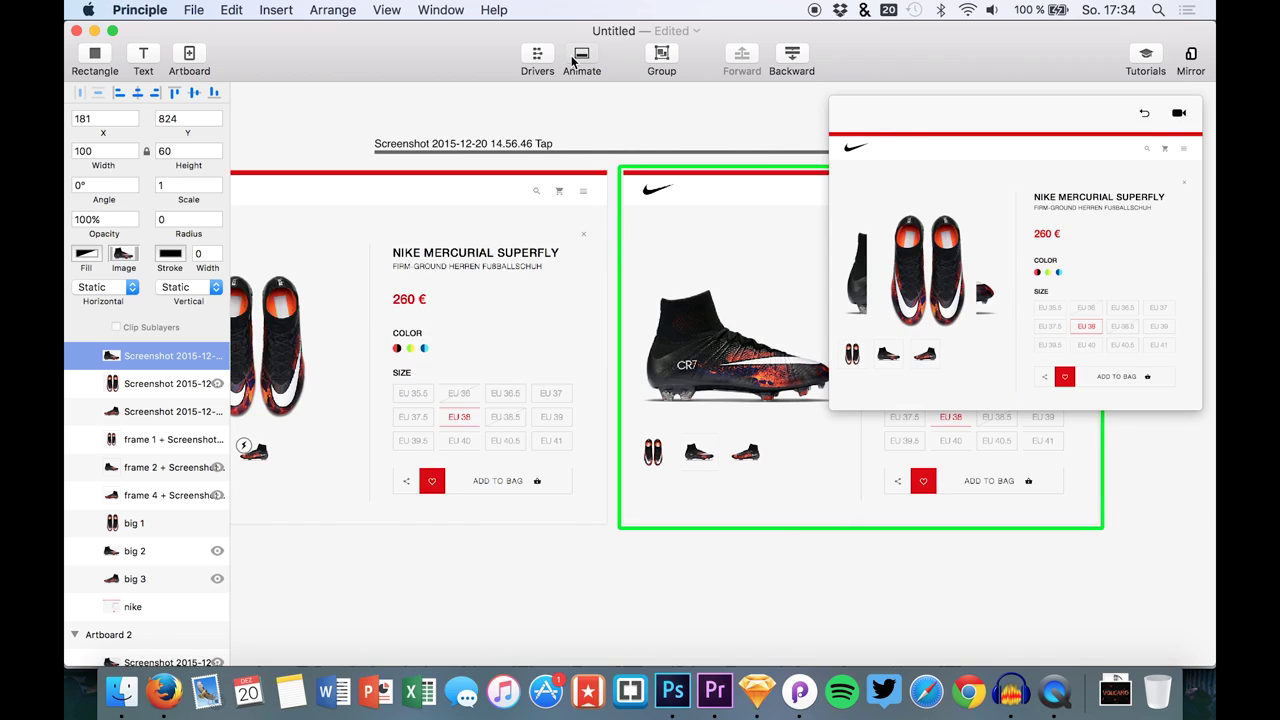
pyautogui.click(580, 58)
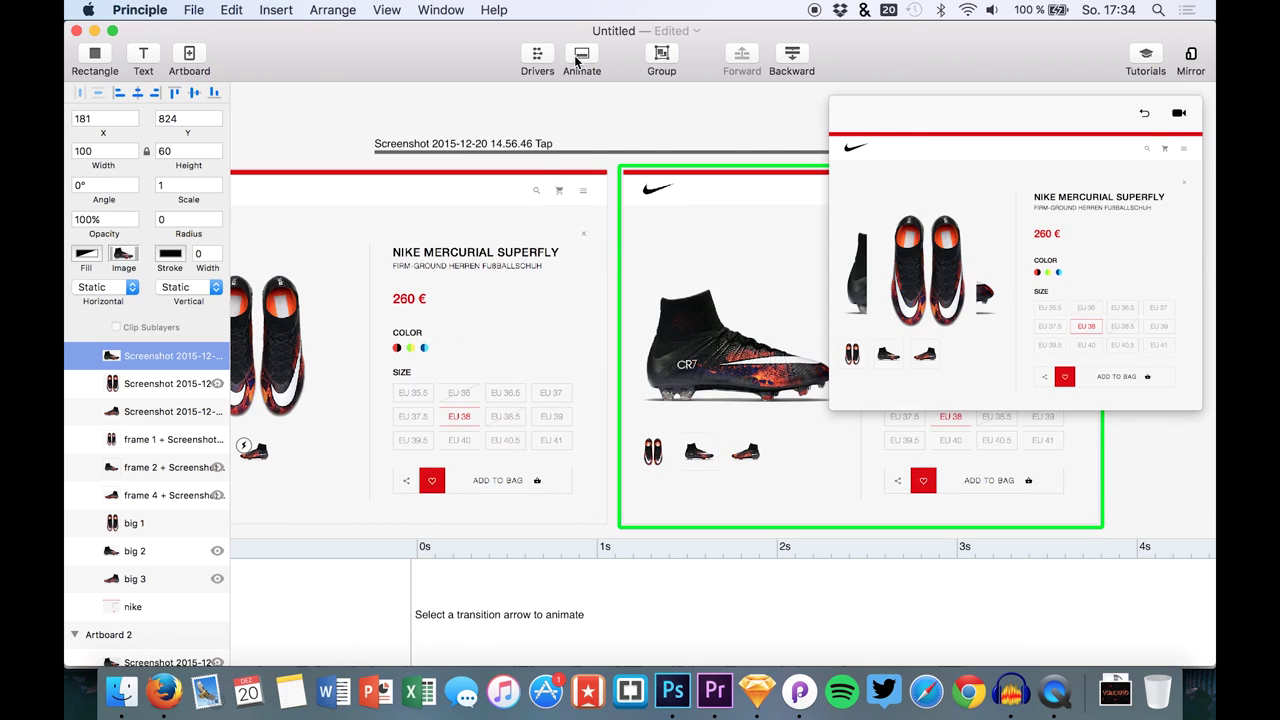
pyautogui.click(519, 151)
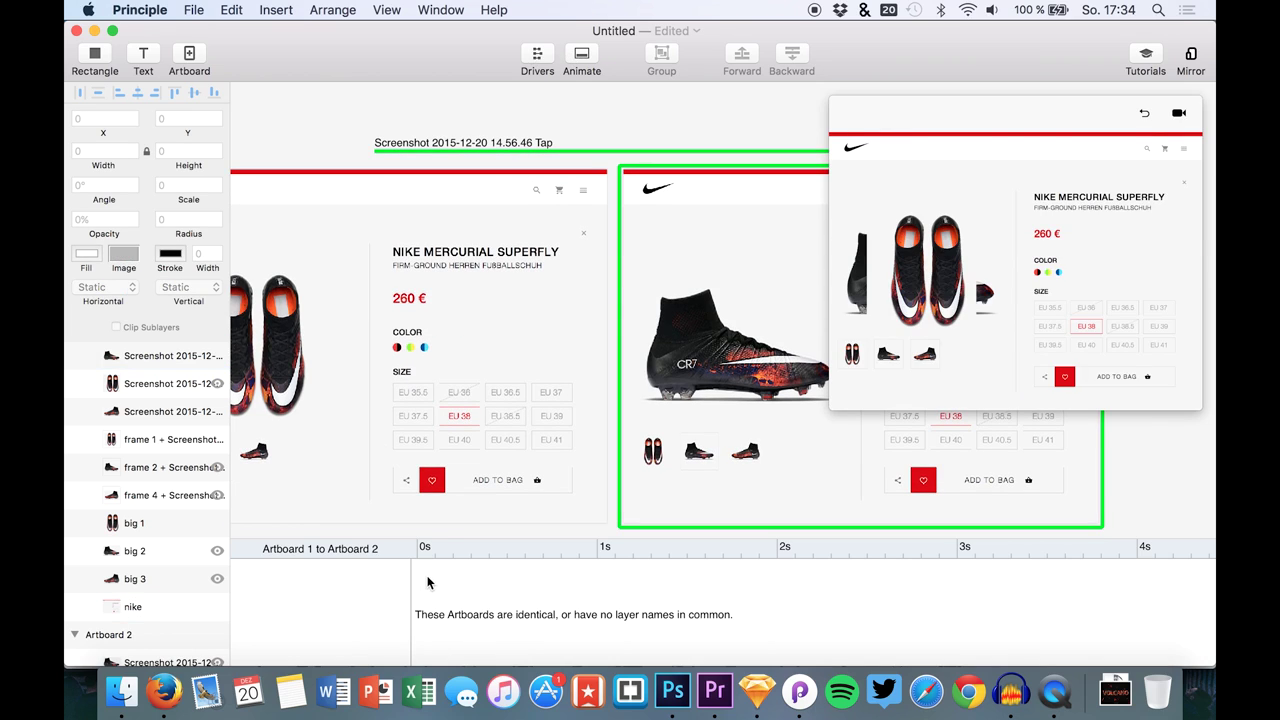
pyautogui.scroll(-3, 495, 470)
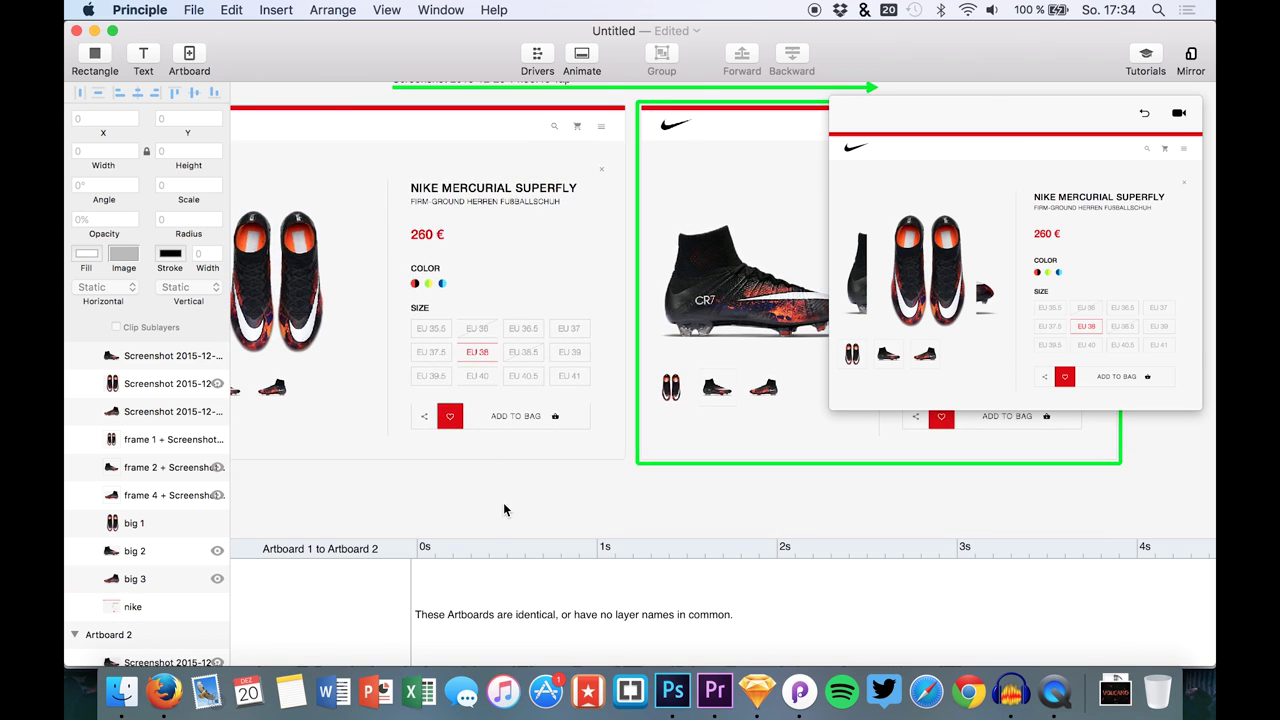
pyautogui.scroll(2, 503, 510)
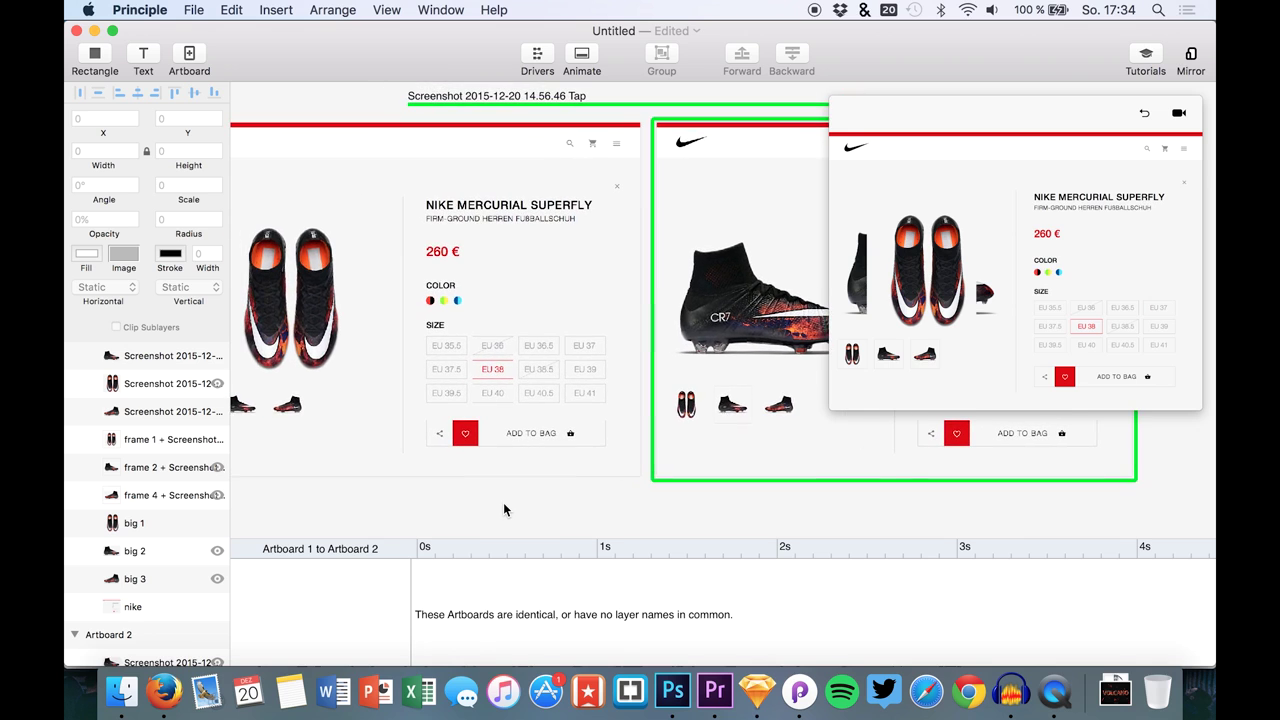
pyautogui.scroll(-2, 173, 525)
pyautogui.scroll(-4, 173, 532)
pyautogui.scroll(6, 173, 532)
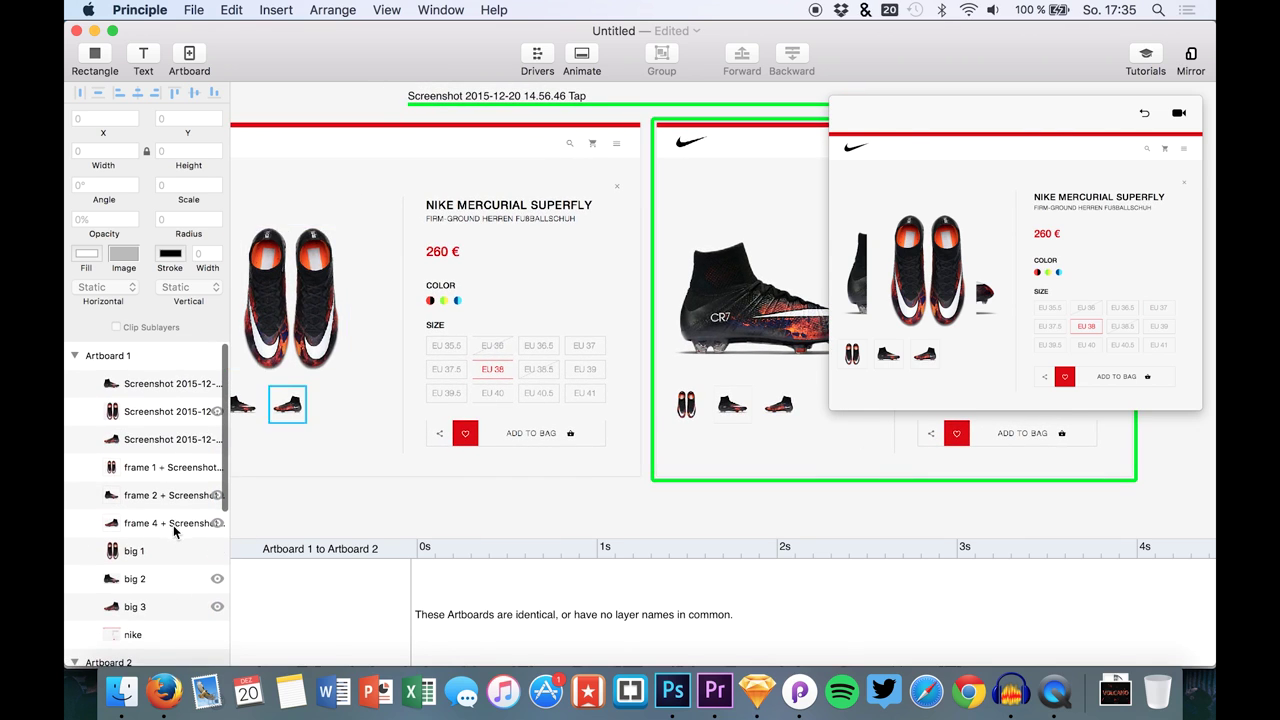
# Step: In Artboard 1, unhide the big 2 and big 3 images and set big 2's opacity to 0%
pyautogui.click(214, 585)
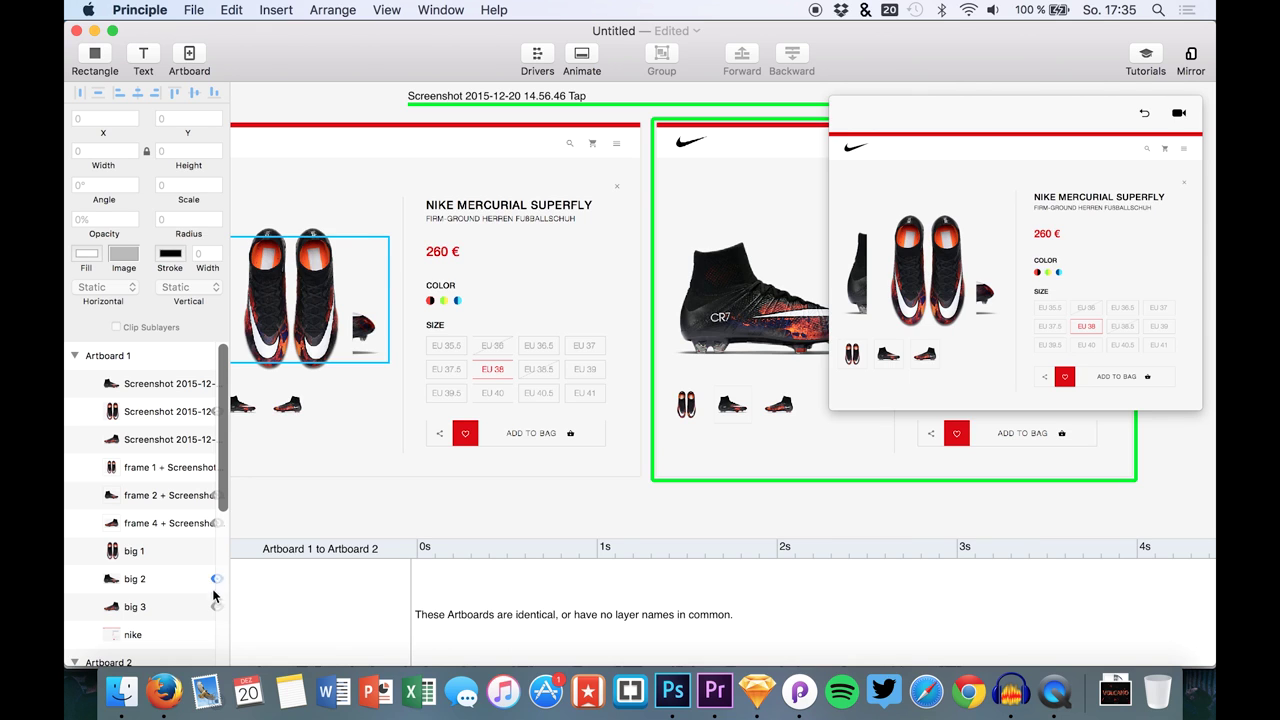
pyautogui.click(162, 579)
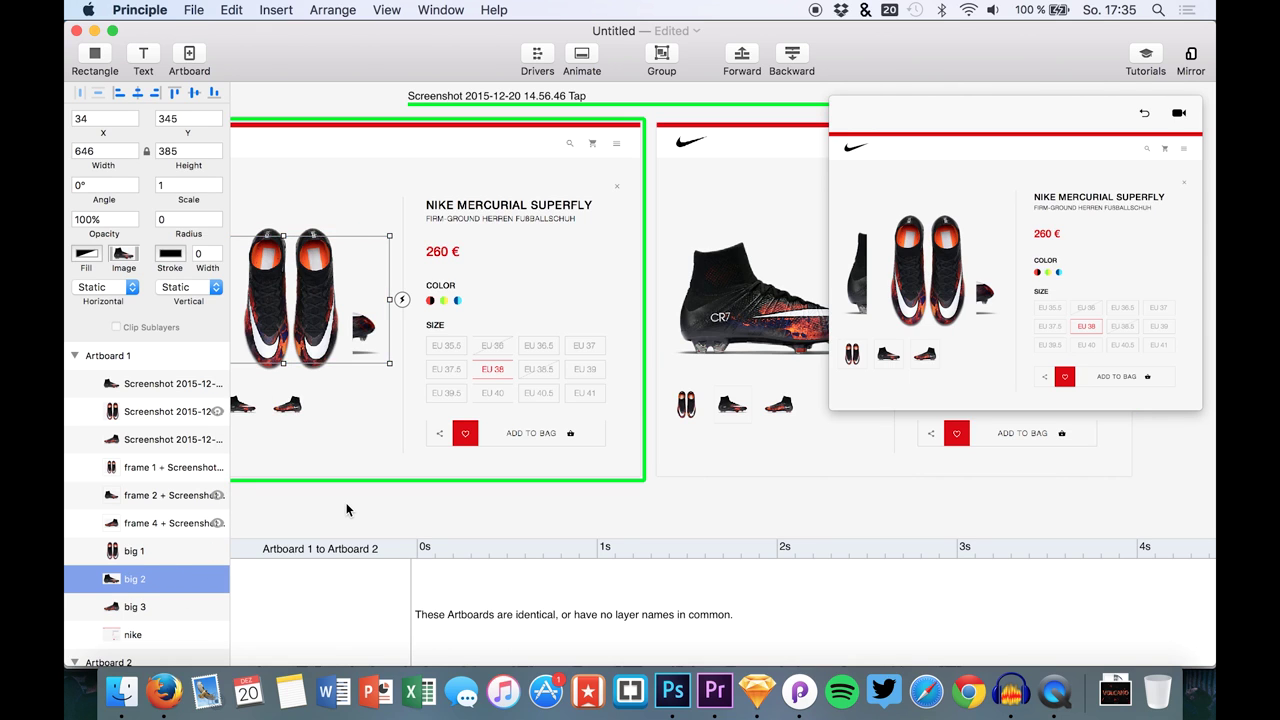
pyautogui.hscroll(-5, 349, 509)
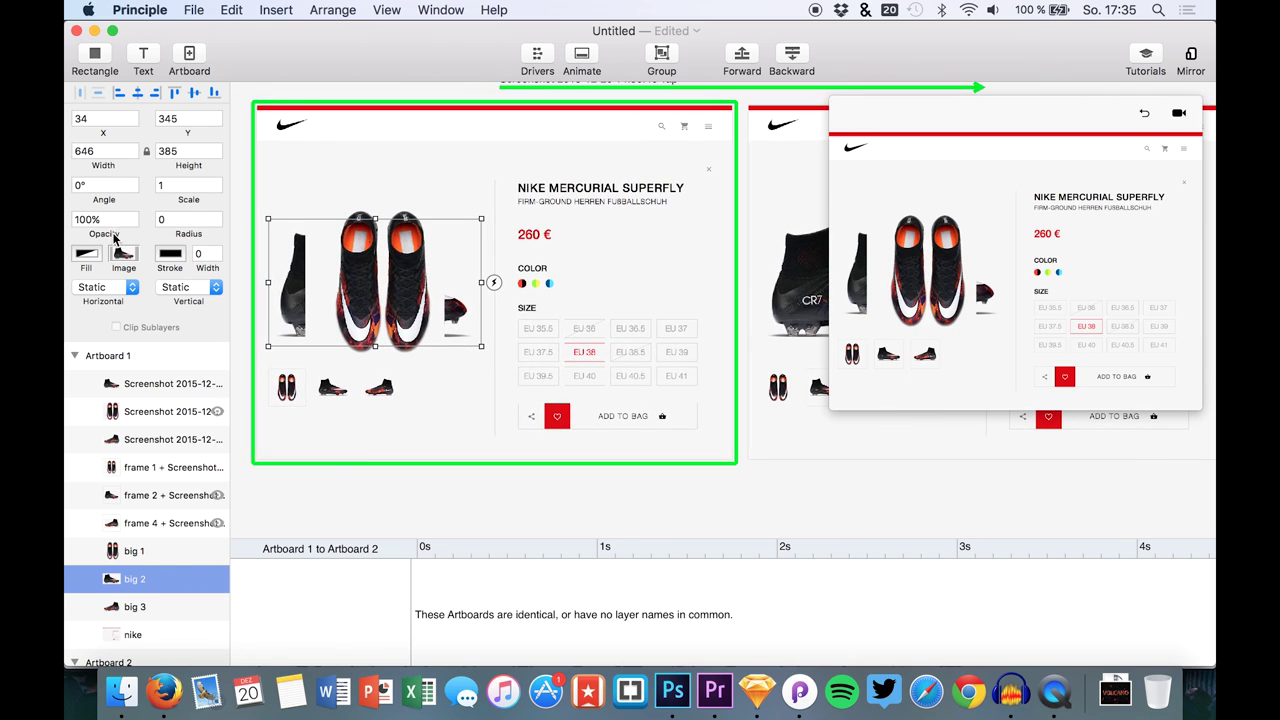
pyautogui.moveTo(113, 236); pyautogui.dragTo(63, 230)
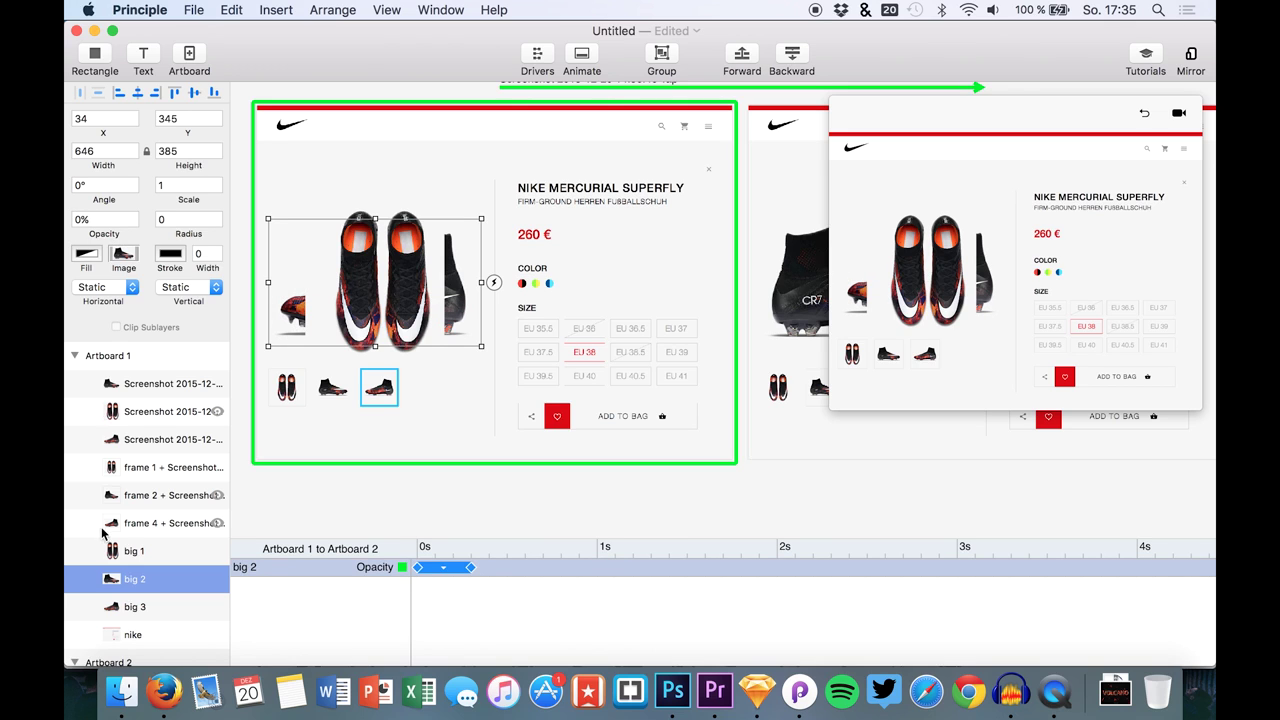
# Step: In Artboard 2, unhide the big 1 and big 3 images and set big 1's opacity to 0%
pyautogui.scroll(-5, 103, 533)
pyautogui.scroll(-3, 103, 533)
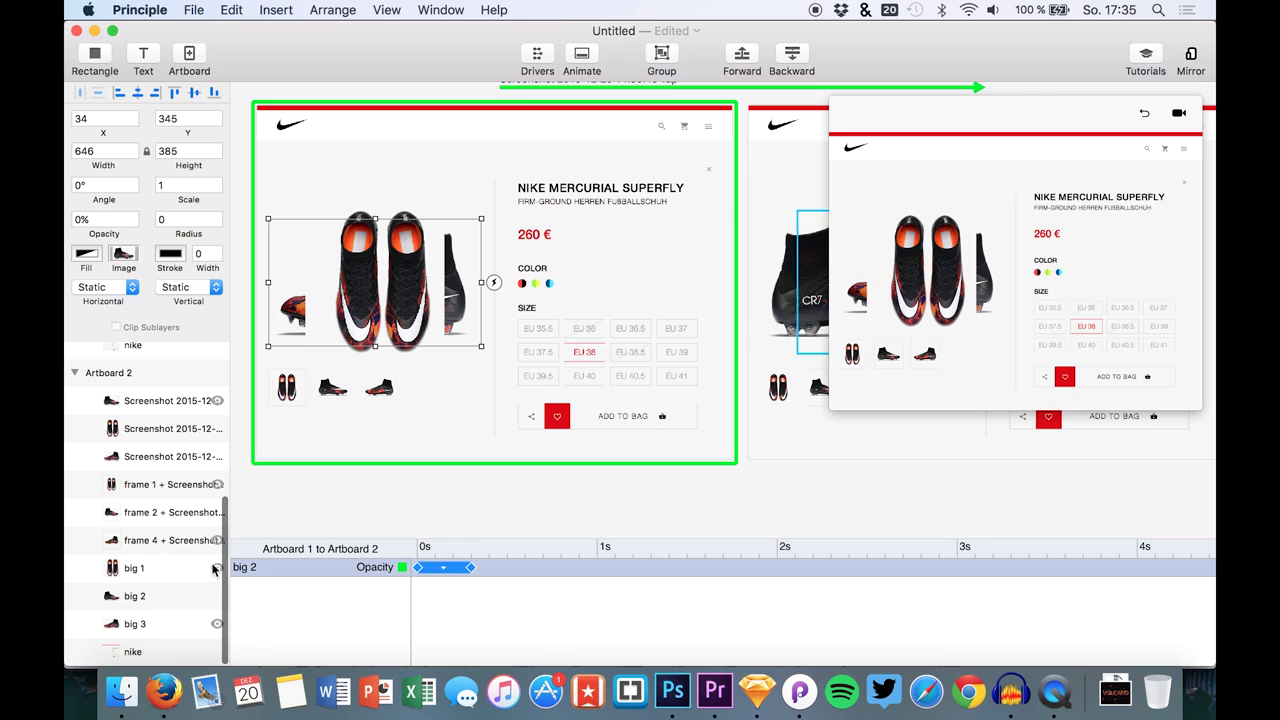
pyautogui.click(172, 565)
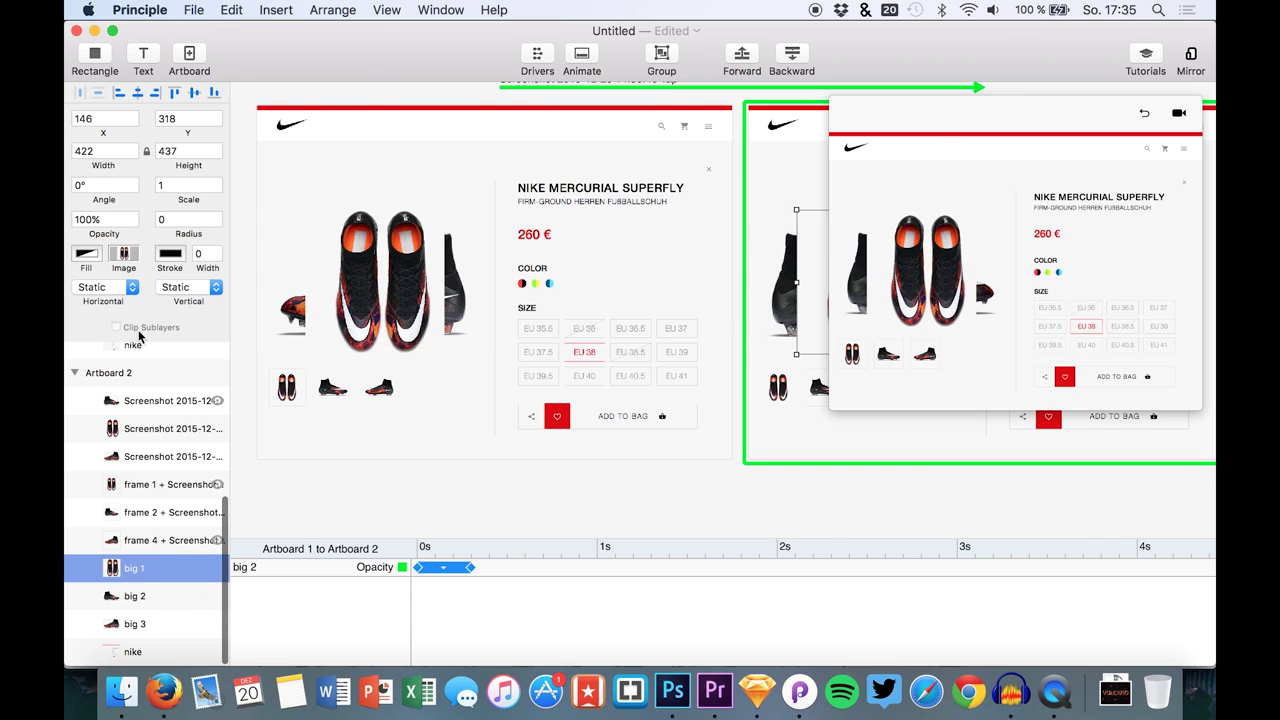
pyautogui.moveTo(109, 232); pyautogui.dragTo(64, 226)
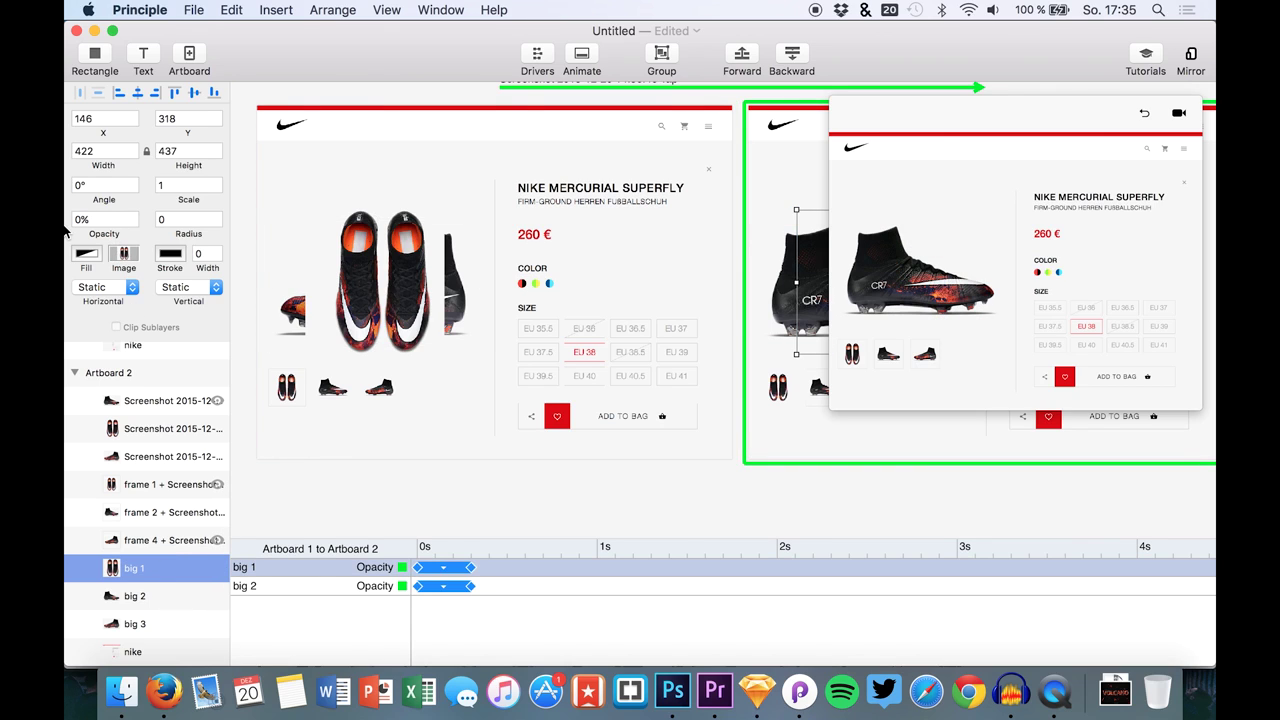
# Step: Set the big 3 image's opacity to 0% in both Artboard 2 and Artboard 1
pyautogui.click(160, 623)
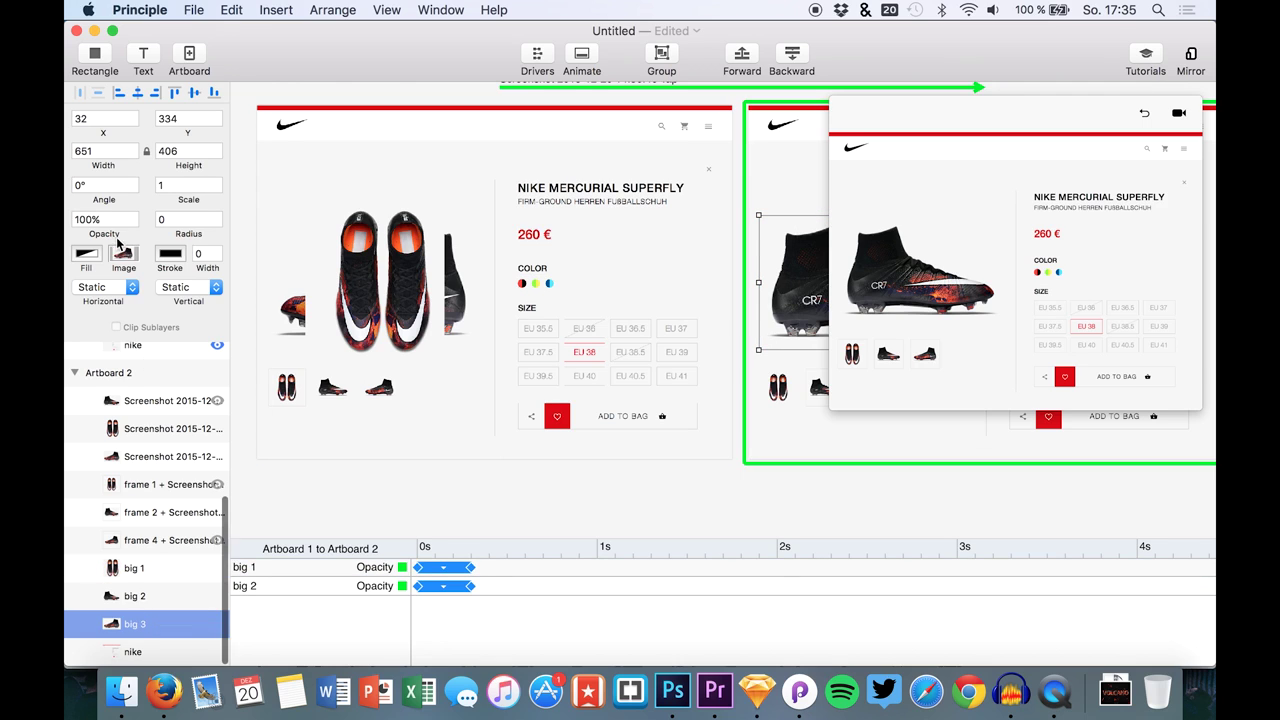
pyautogui.moveTo(119, 242); pyautogui.dragTo(64, 232)
pyautogui.scroll(5, 117, 511)
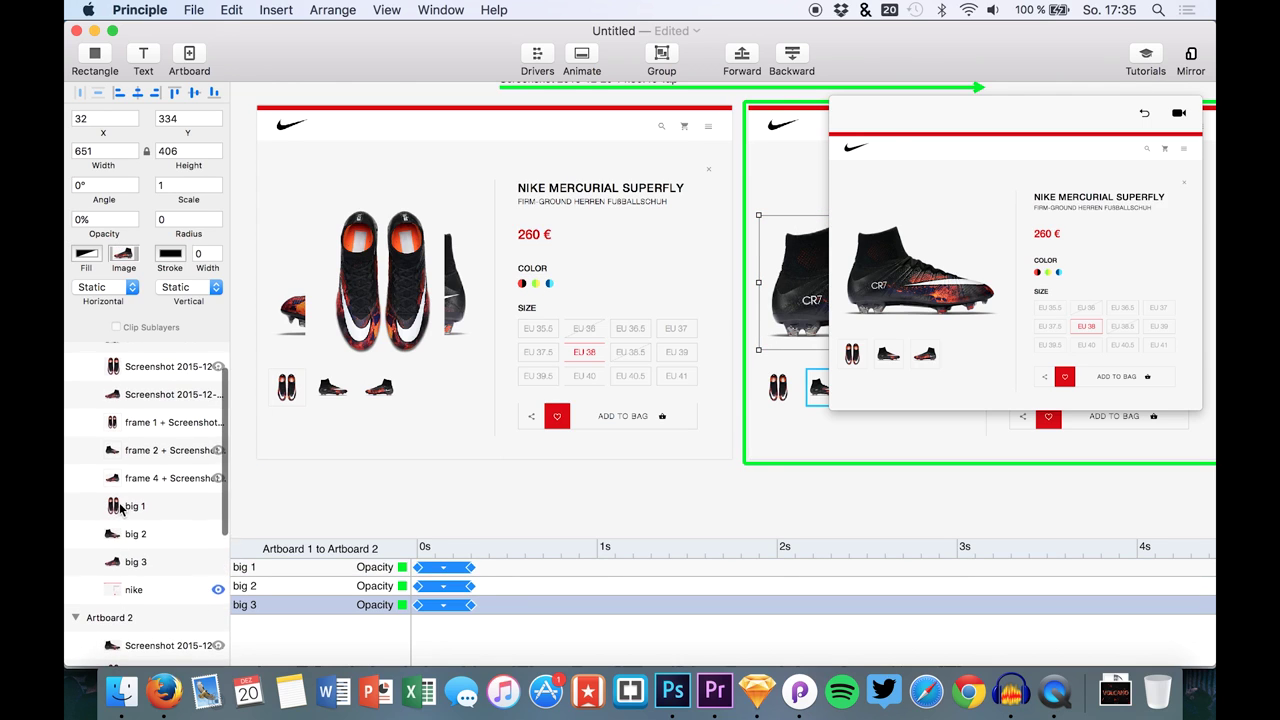
pyautogui.click(133, 561)
pyautogui.moveTo(112, 238); pyautogui.dragTo(64, 245)
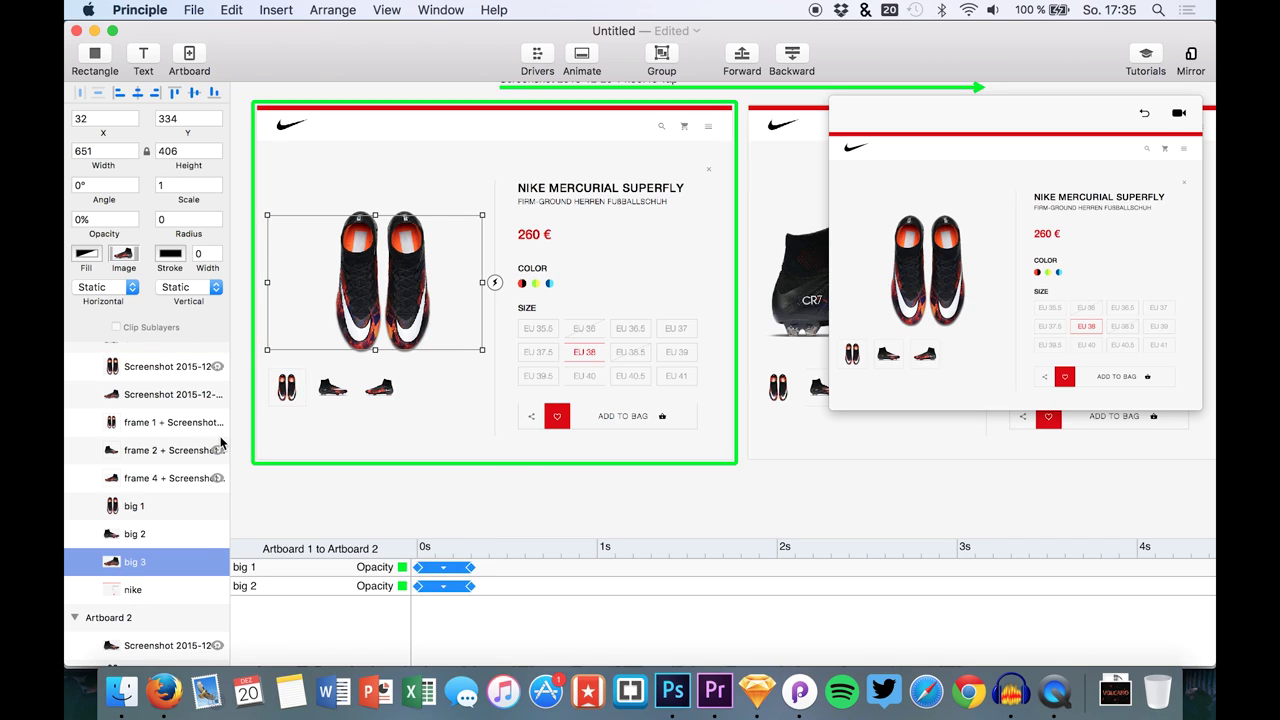
# Step: In Artboard 1, unhide the frame 2 and frame 4 thumbnail layers and set the opacity of both to 0%
pyautogui.scroll(1, 222, 442)
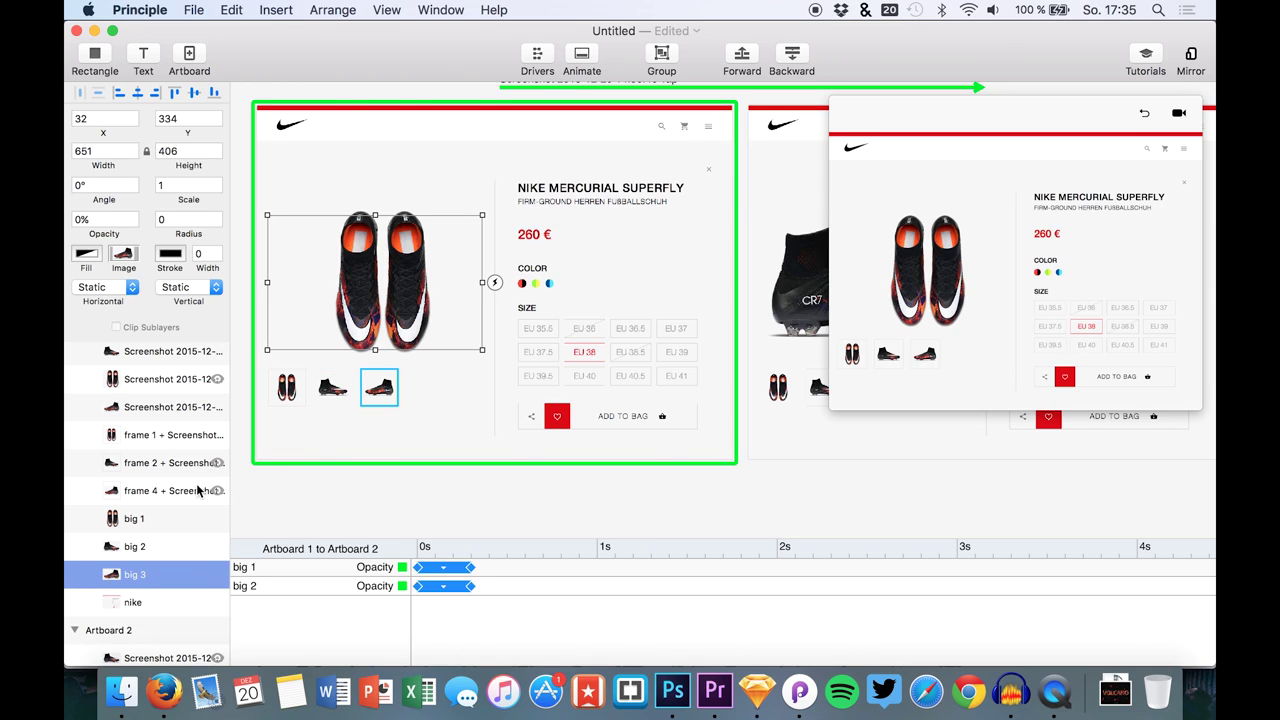
pyautogui.click(160, 385)
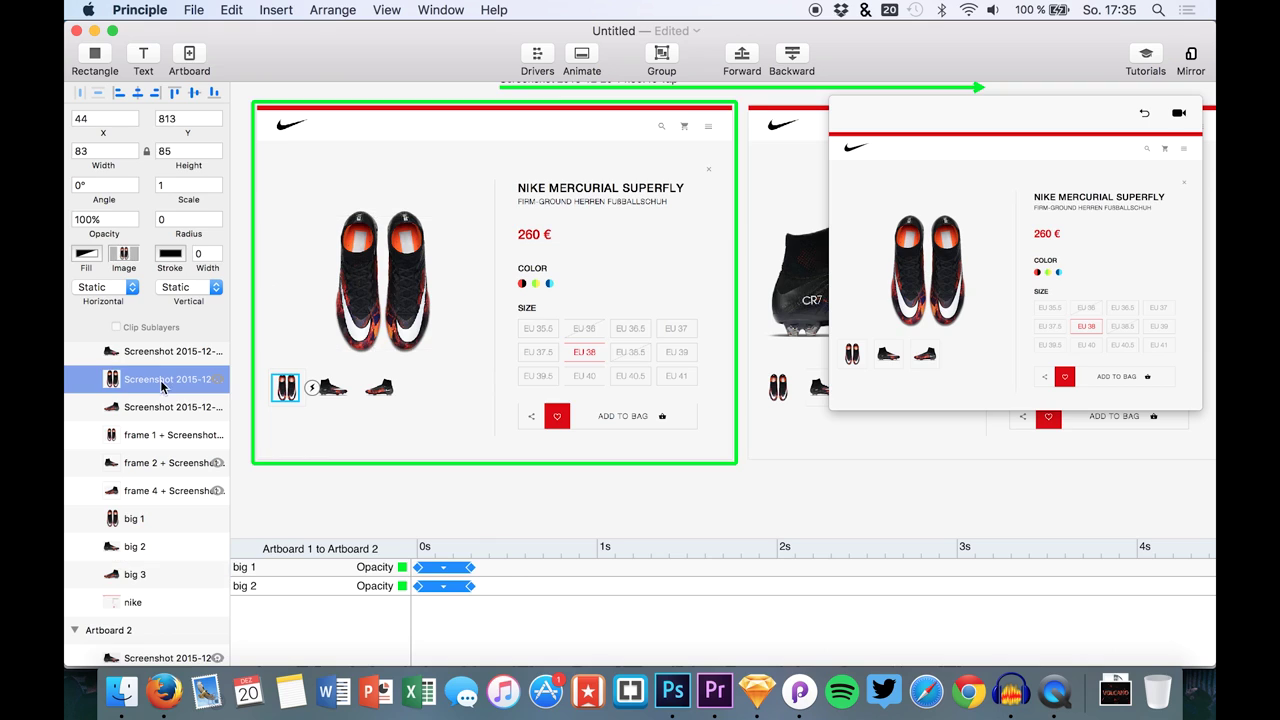
pyautogui.click(170, 463)
pyautogui.click(214, 487)
pyautogui.click(170, 466)
pyautogui.moveTo(110, 238); pyautogui.dragTo(66, 246)
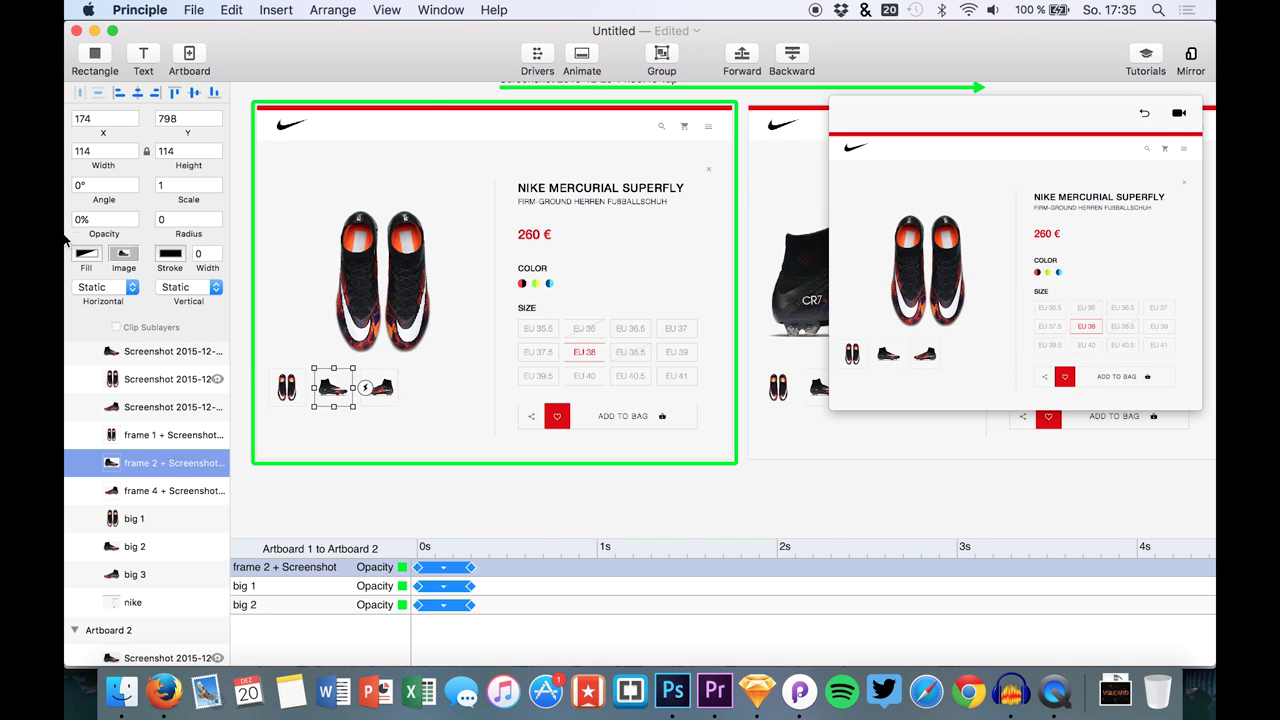
pyautogui.click(132, 490)
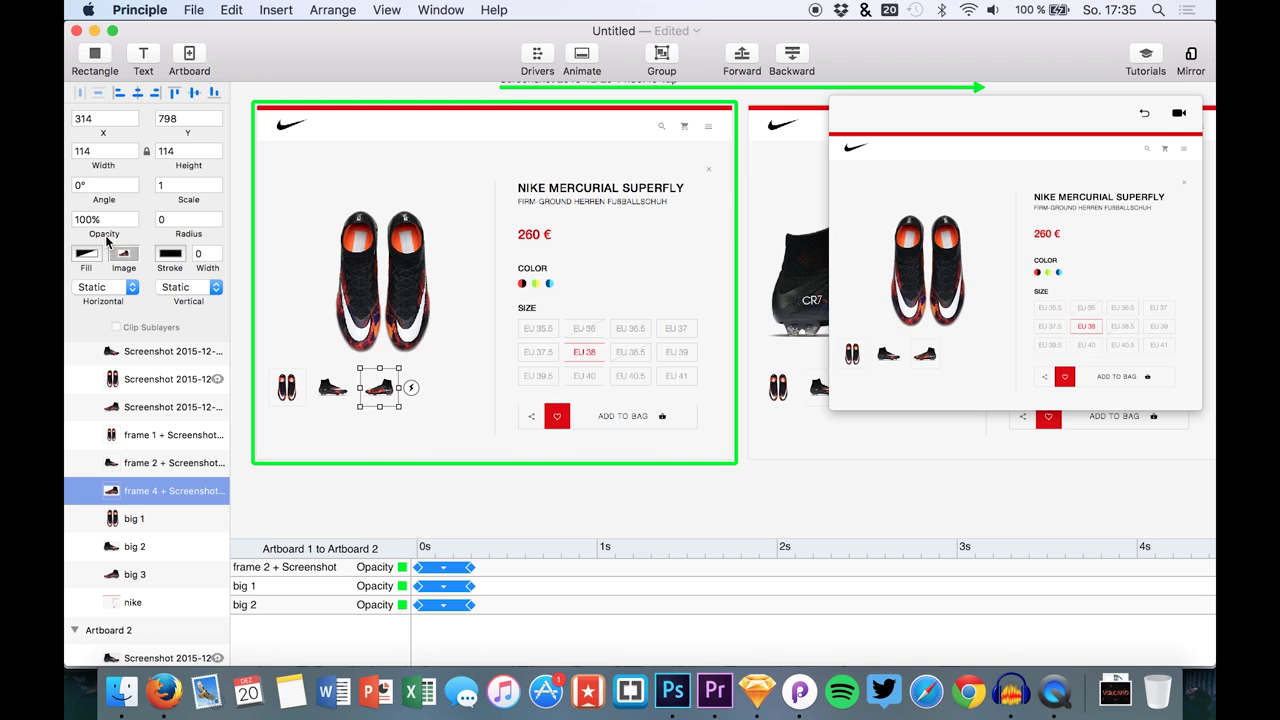
pyautogui.moveTo(108, 240); pyautogui.dragTo(64, 237)
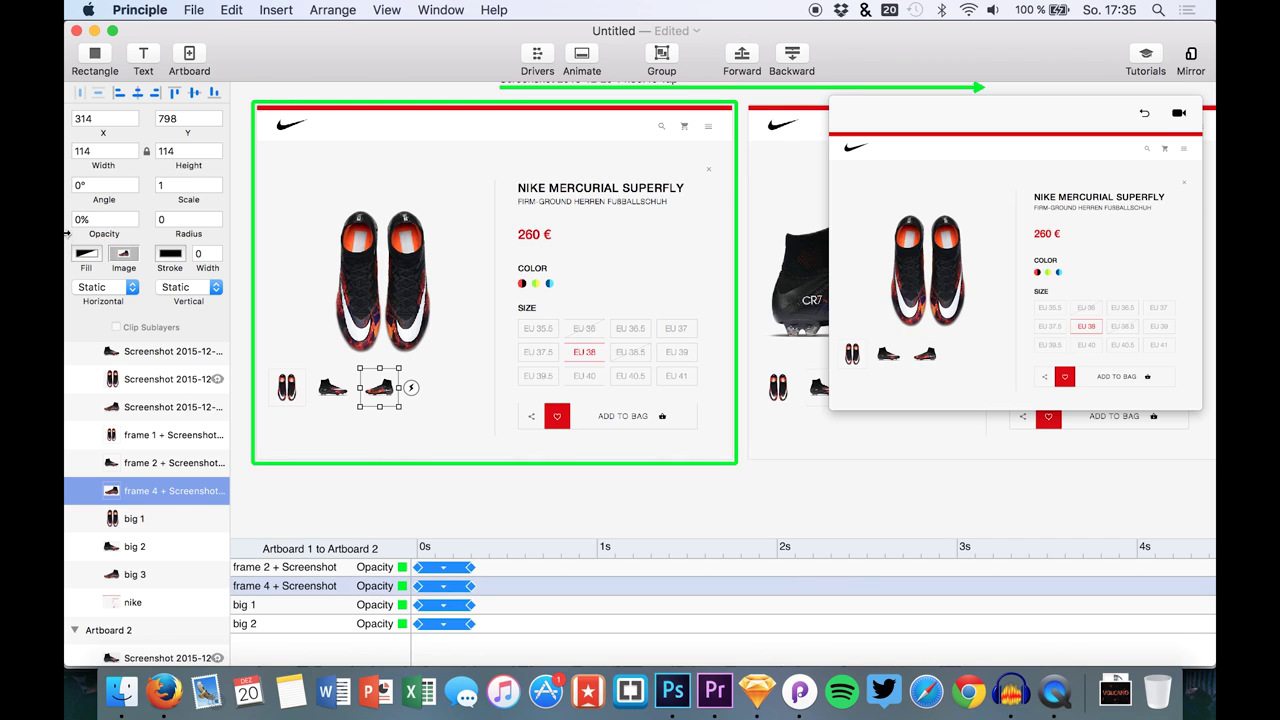
# Step: In Artboard 2, unhide the frame 4 thumbnail layer and set the opacity of frame 4 and frame 1 to 0%
pyautogui.scroll(1, 167, 423)
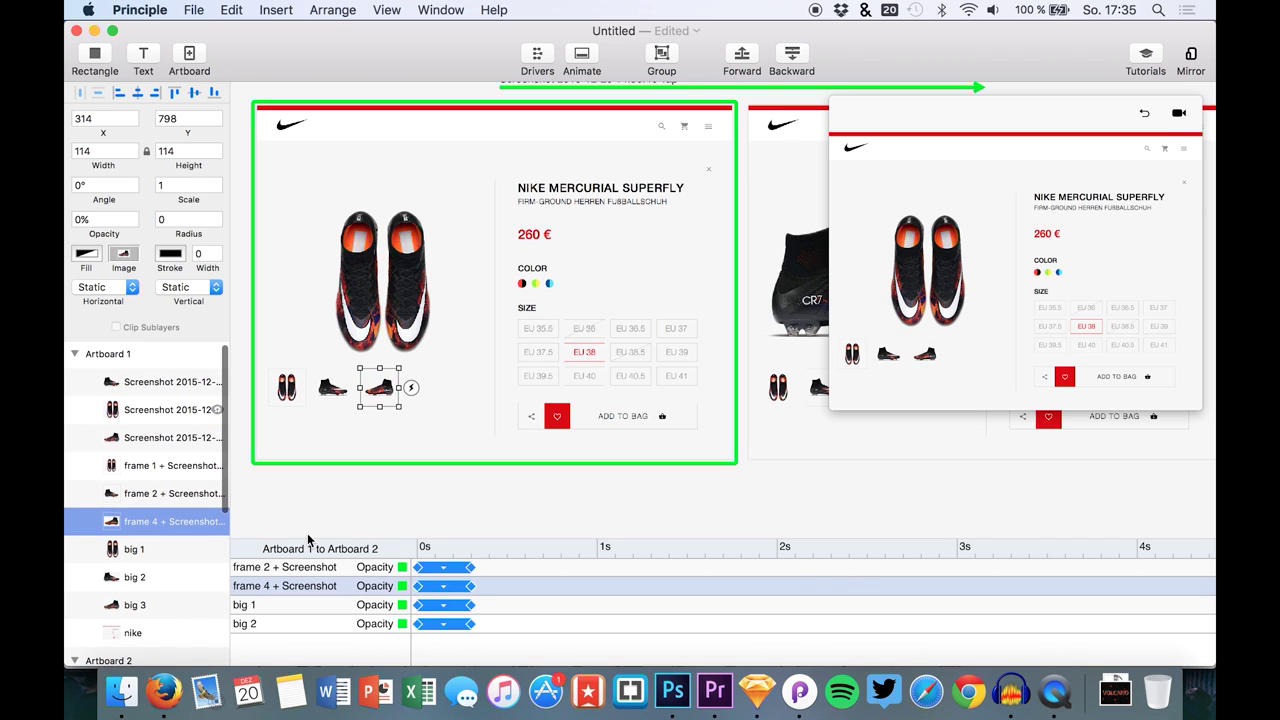
pyautogui.hscroll(10, 484, 428)
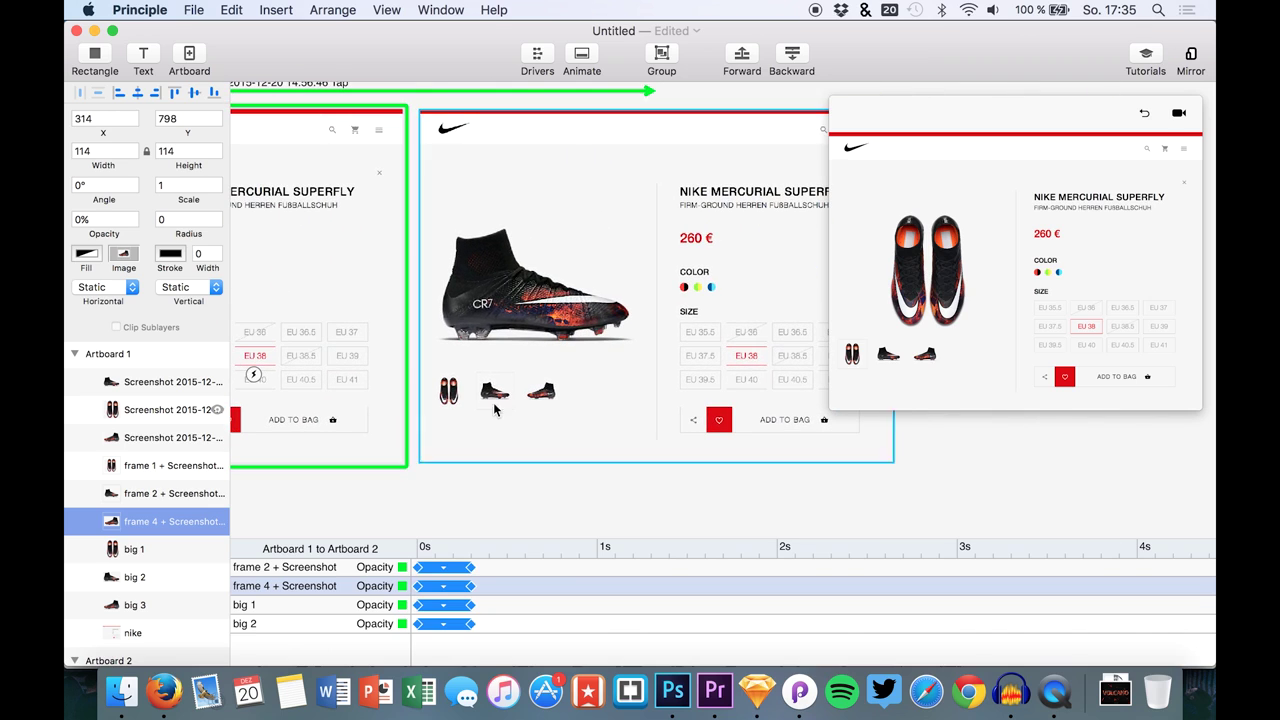
pyautogui.scroll(-10, 175, 530)
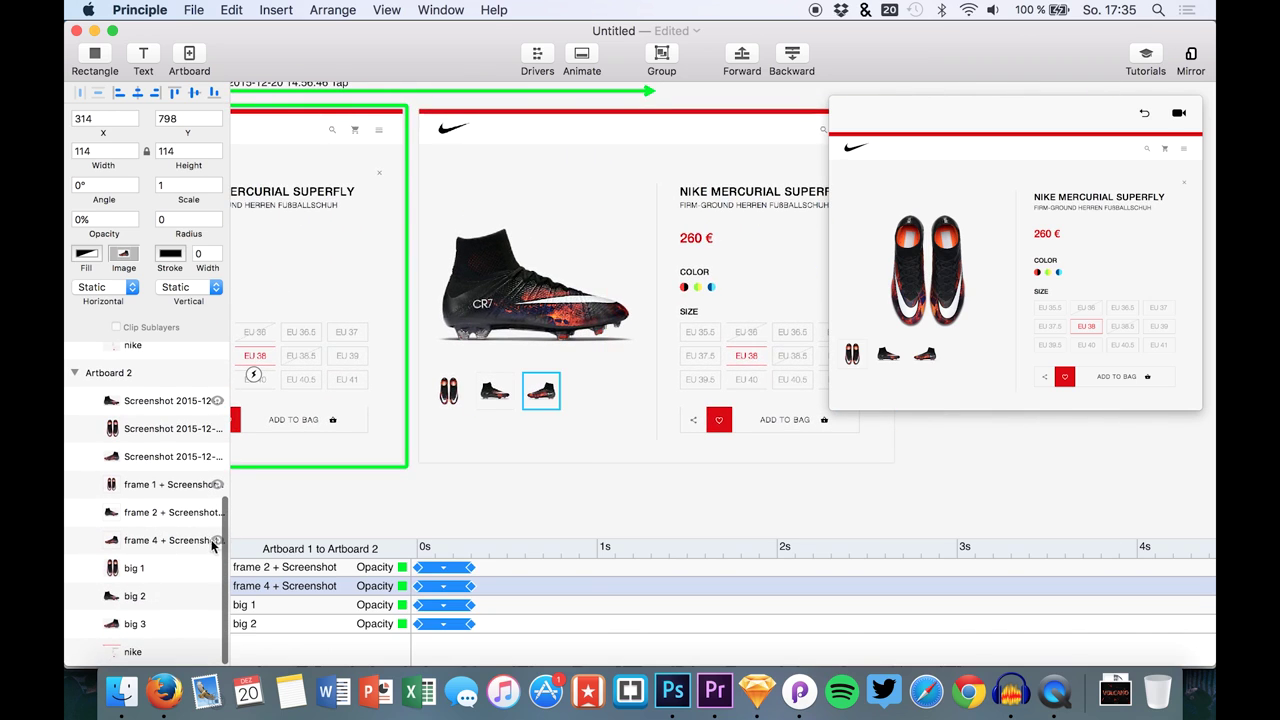
pyautogui.click(184, 544)
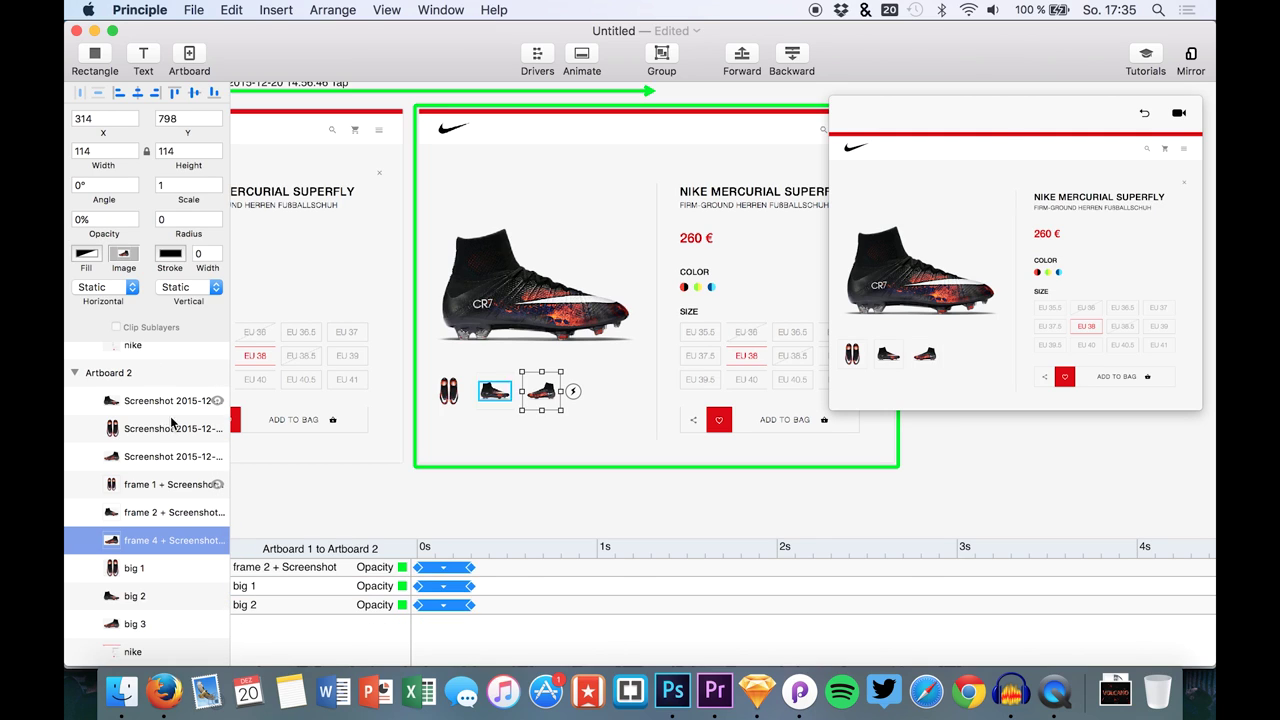
pyautogui.click(157, 484)
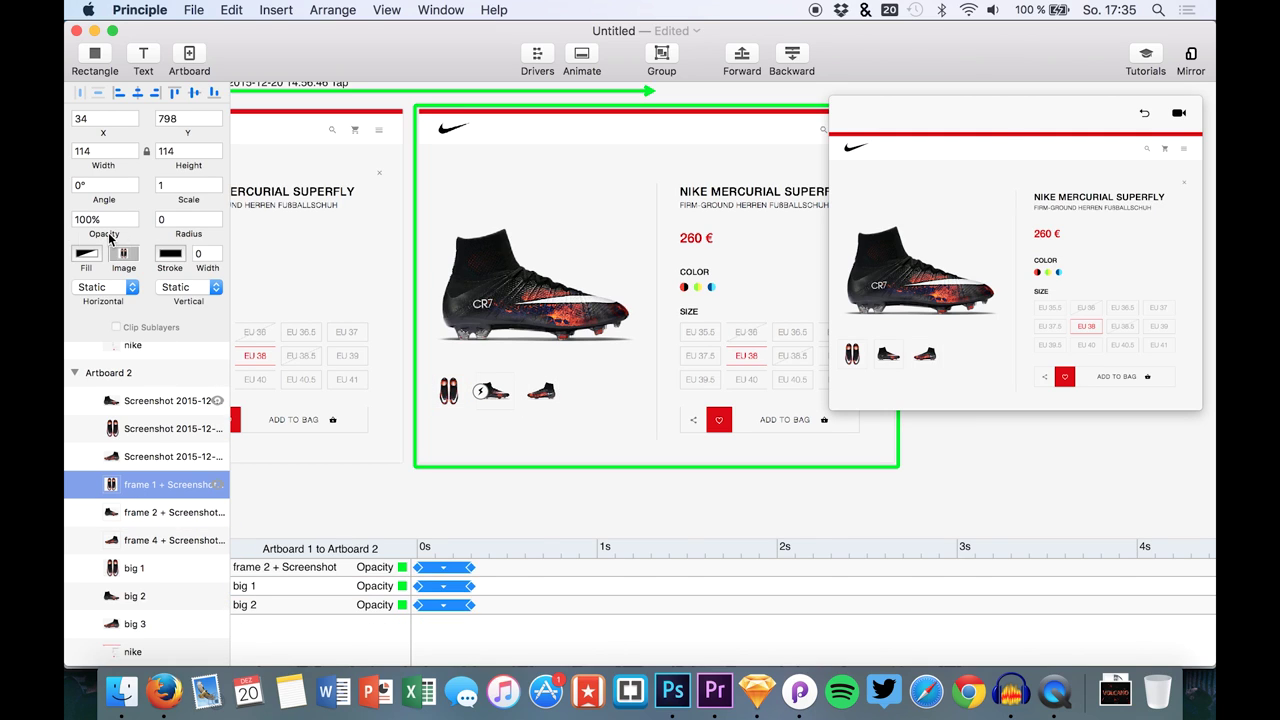
pyautogui.moveTo(110, 238); pyautogui.dragTo(68, 250)
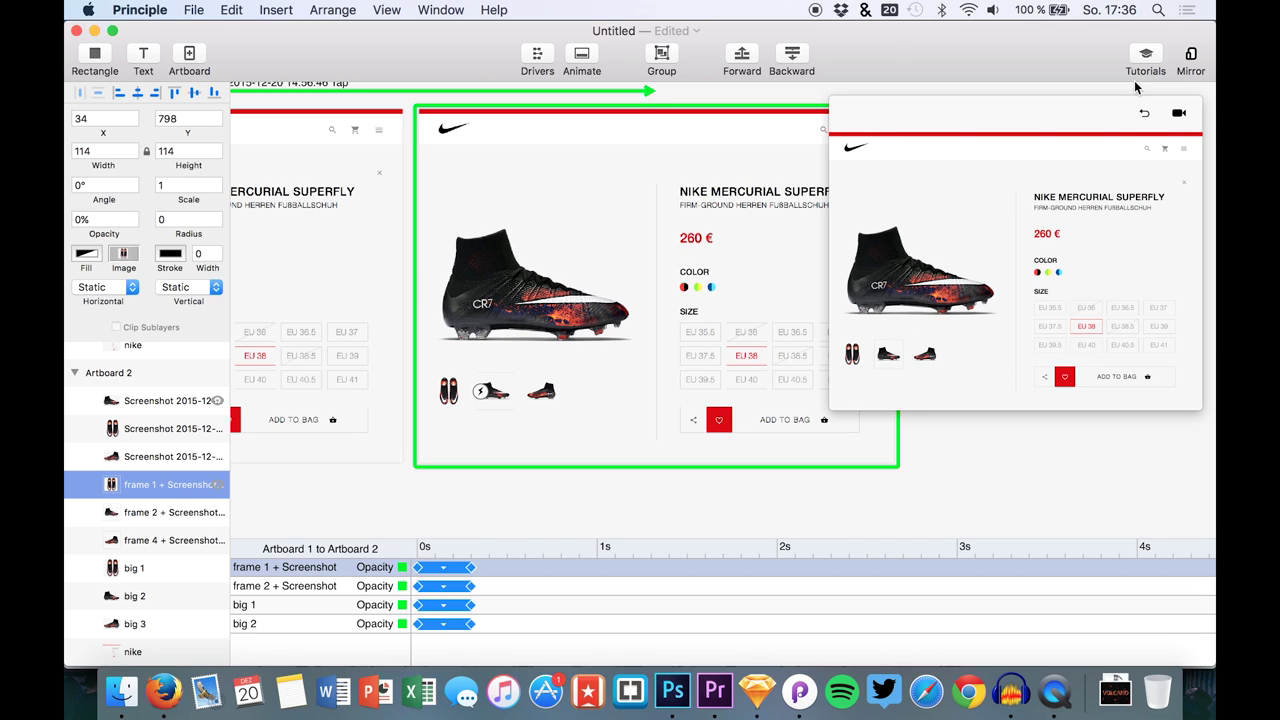
# Step: Restart the preview and test the tap on the second thumbnail to check the fade from big 1 to big 2
pyautogui.click(888, 364)
pyautogui.click(890, 362)
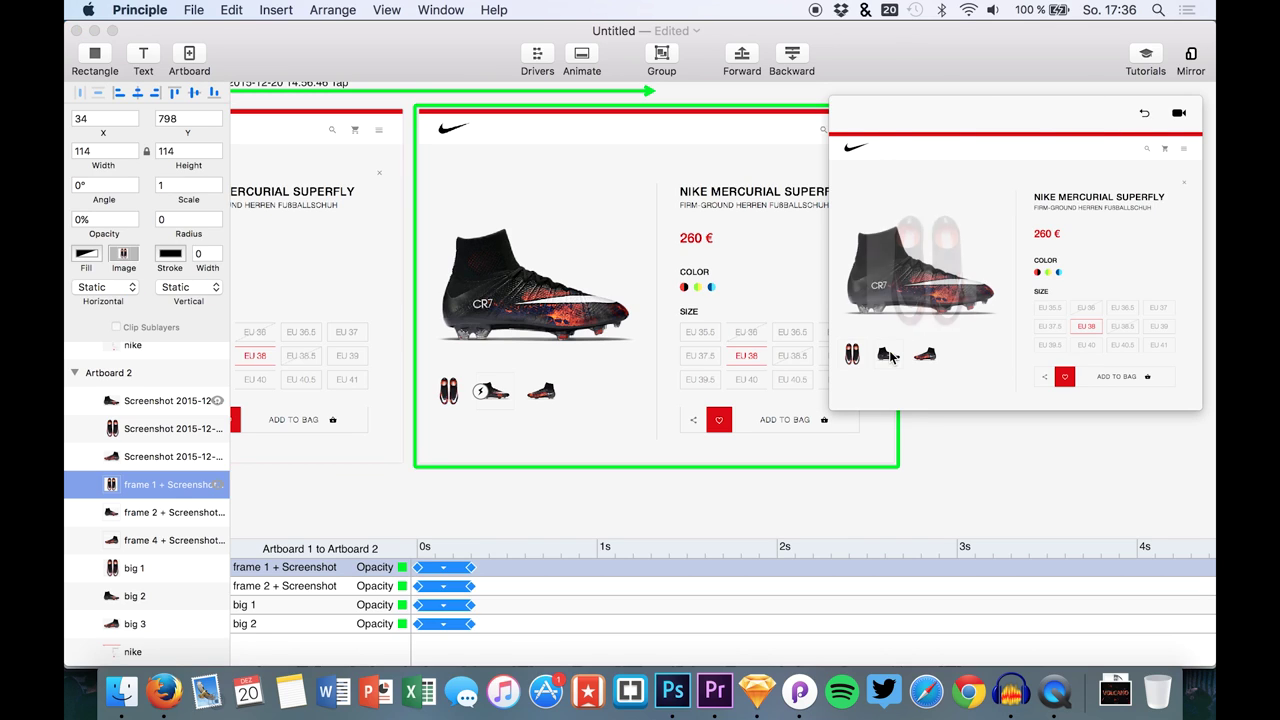
pyautogui.click(1141, 116)
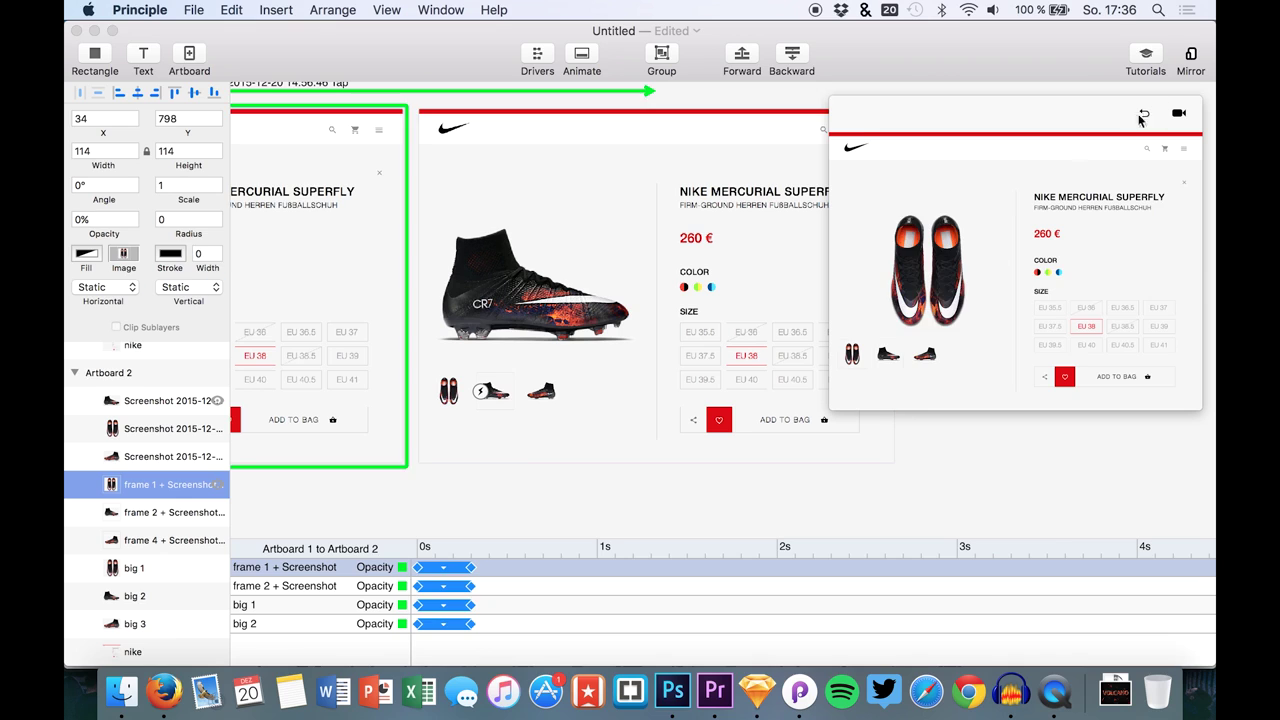
pyautogui.click(887, 366)
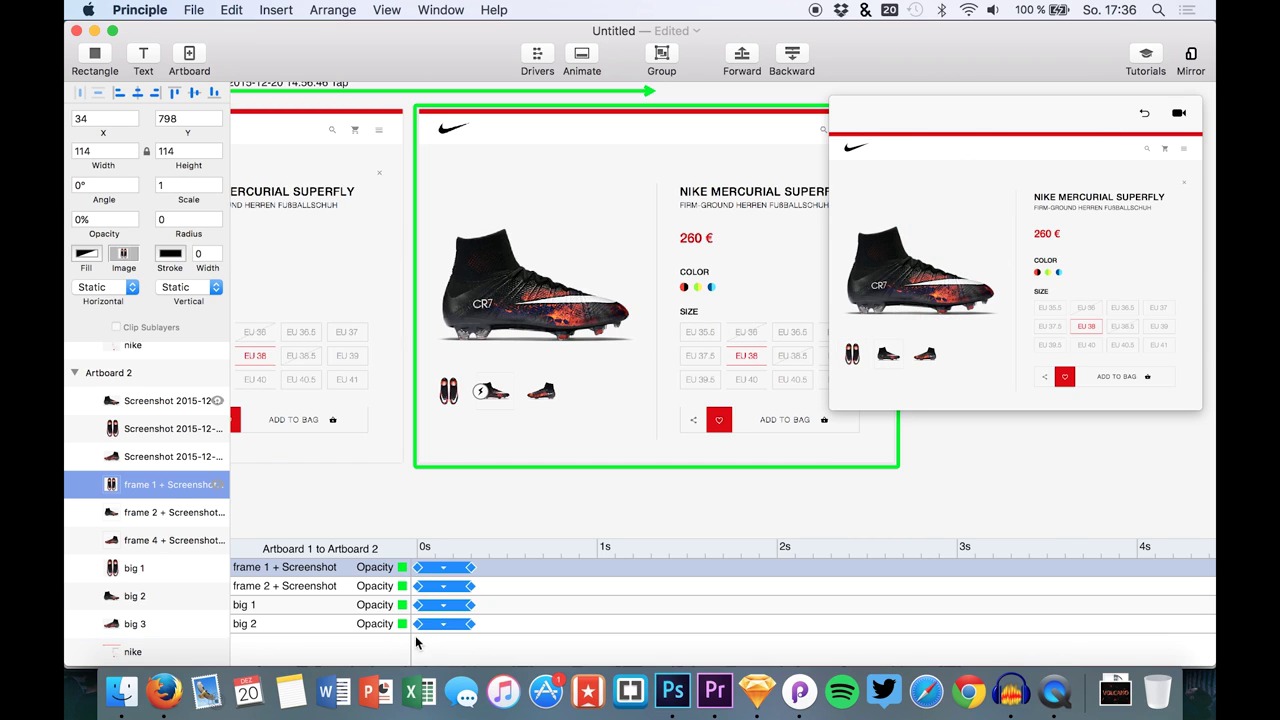
pyautogui.click(907, 307)
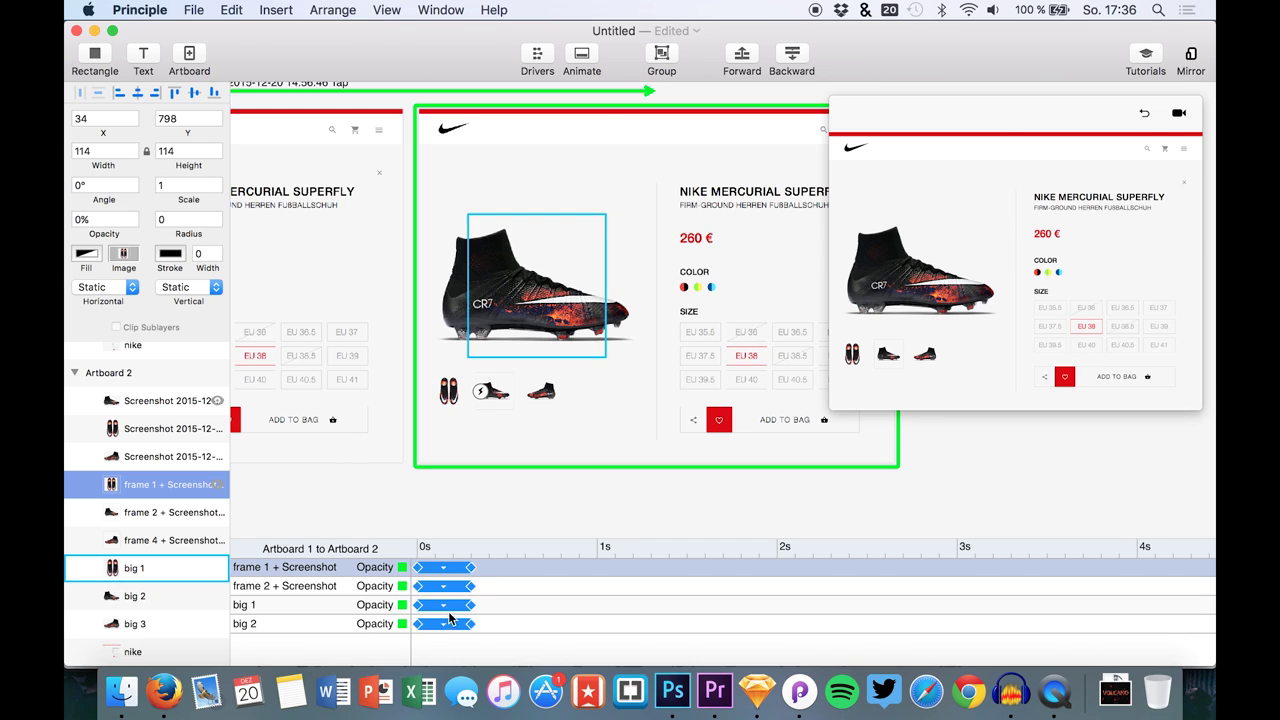
pyautogui.click(973, 233)
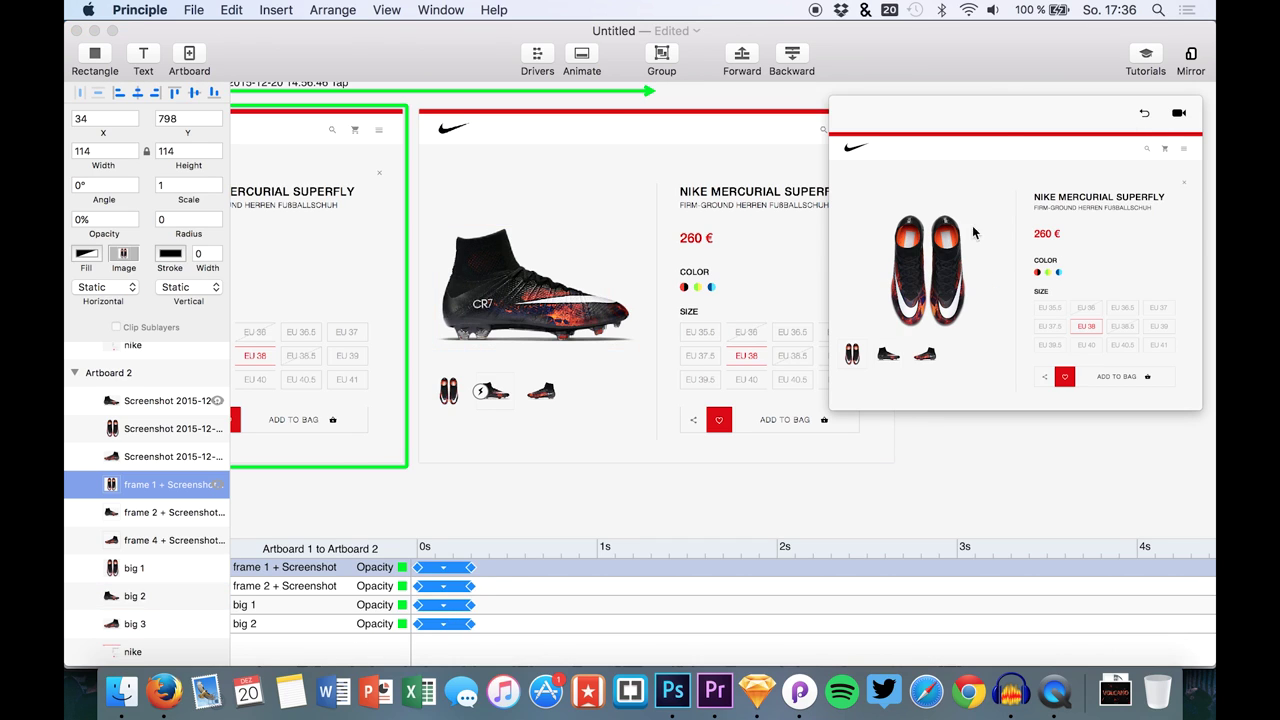
pyautogui.click(890, 355)
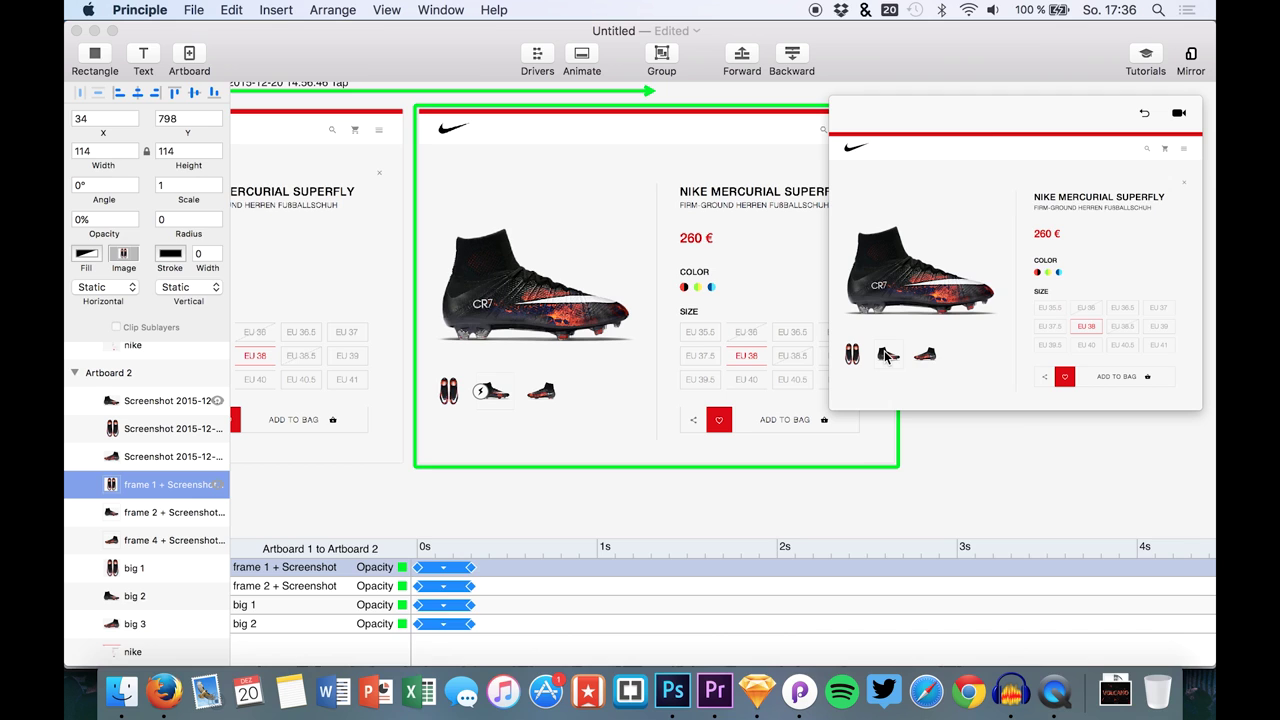
# Step: Extend the big 1 and big 2 opacity animations from Artboard 1 to Artboard 2 to about 0.59 s and replay the transition
pyautogui.click(443, 605)
pyautogui.click(447, 616)
pyautogui.click(446, 611)
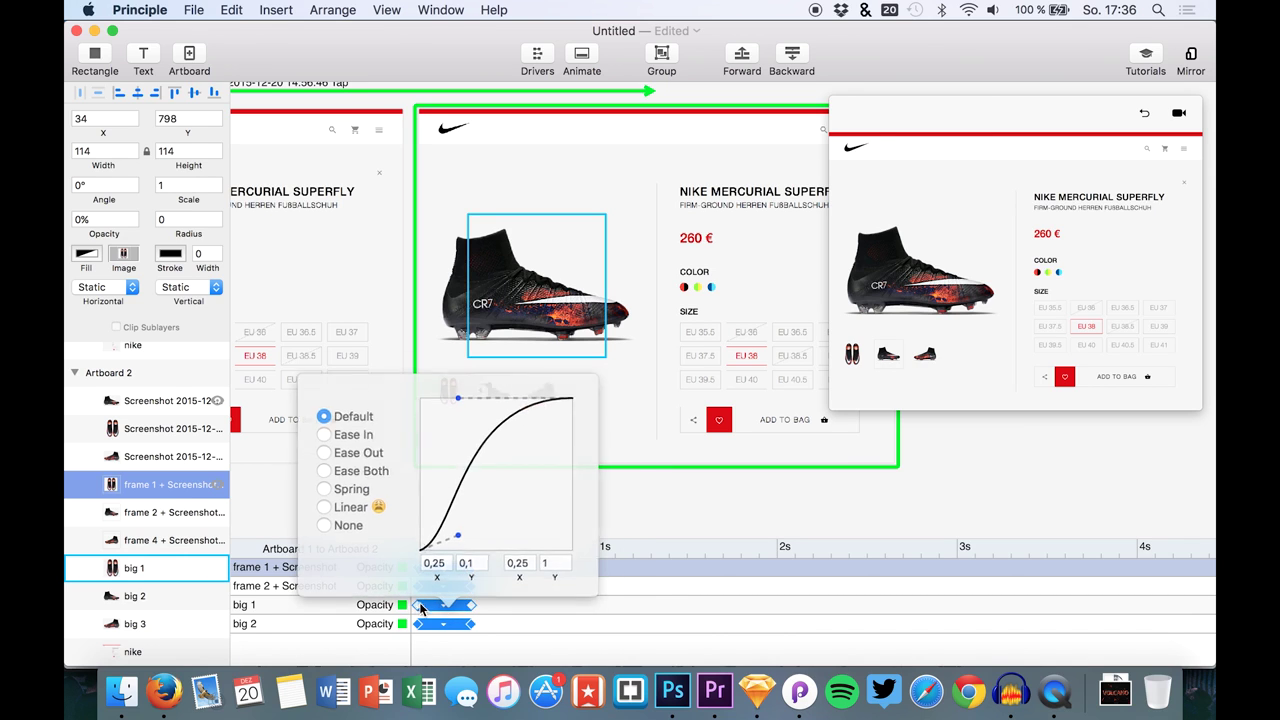
pyautogui.click(478, 615)
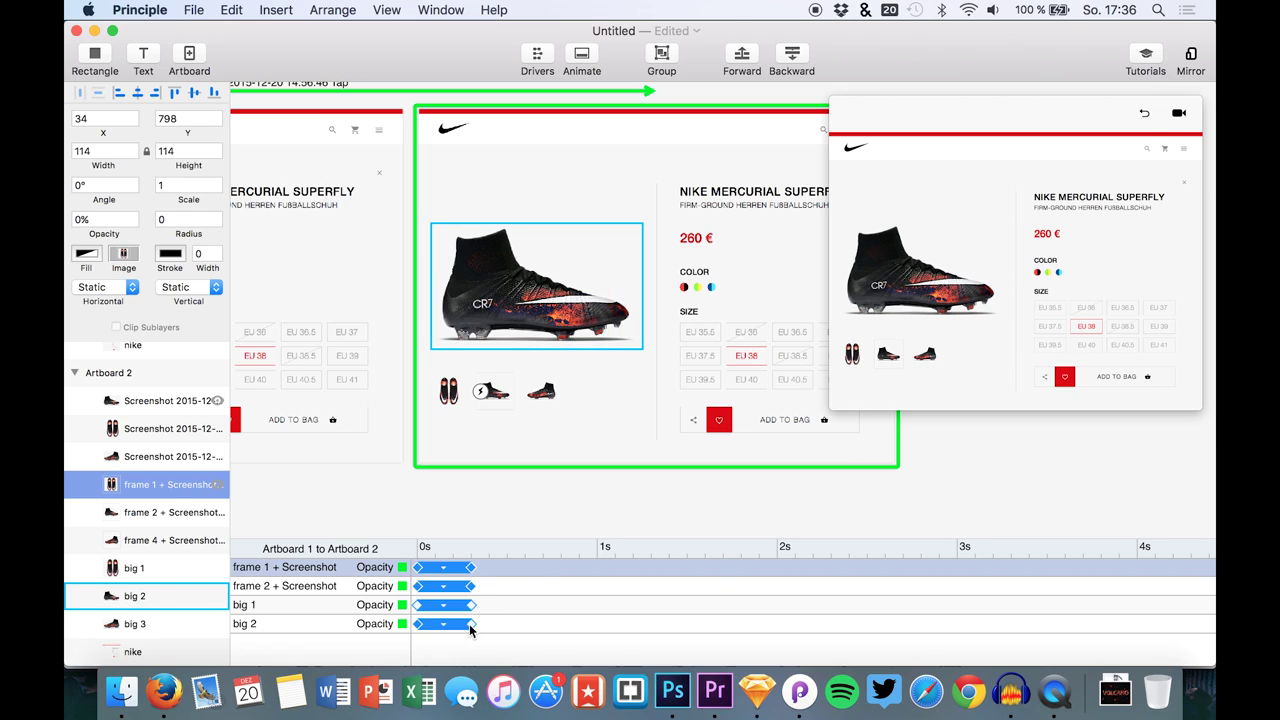
pyautogui.moveTo(471, 625); pyautogui.dragTo(478, 625)
pyautogui.press('super+z')
pyautogui.press('super+z')
pyautogui.click(449, 627)
pyautogui.click(470, 625)
pyautogui.click(504, 627)
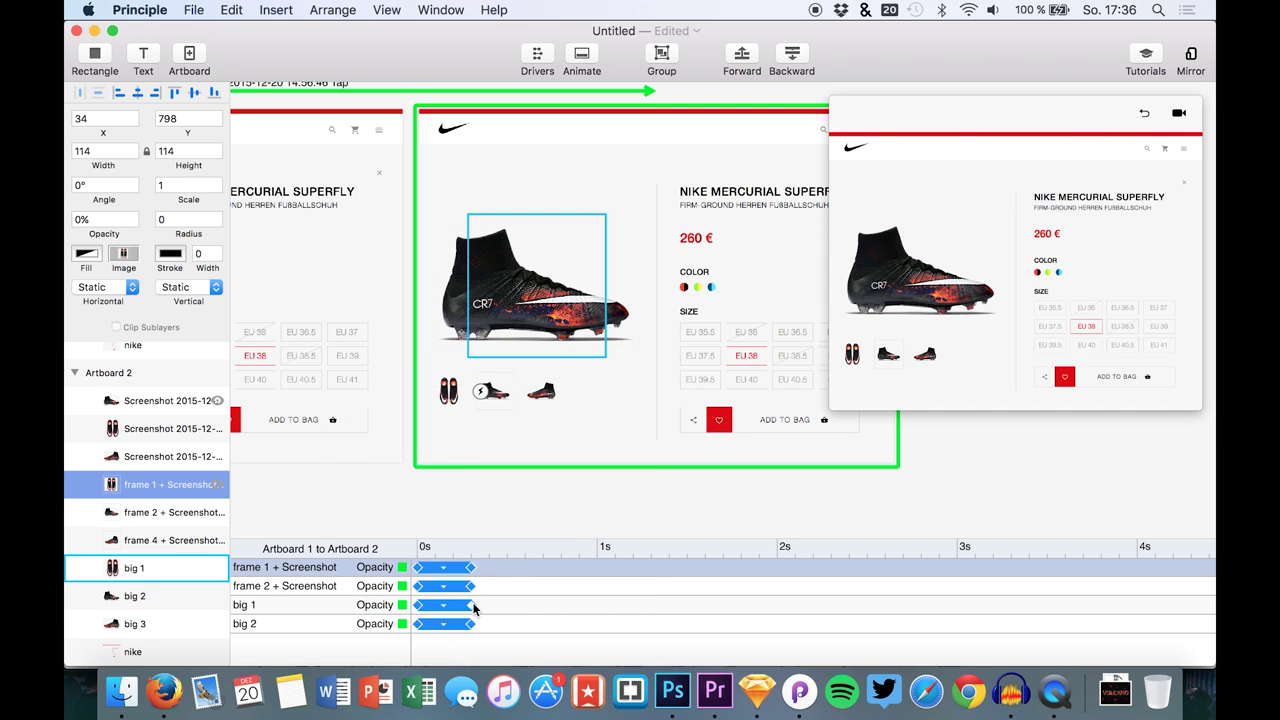
pyautogui.moveTo(471, 627); pyautogui.dragTo(527, 625)
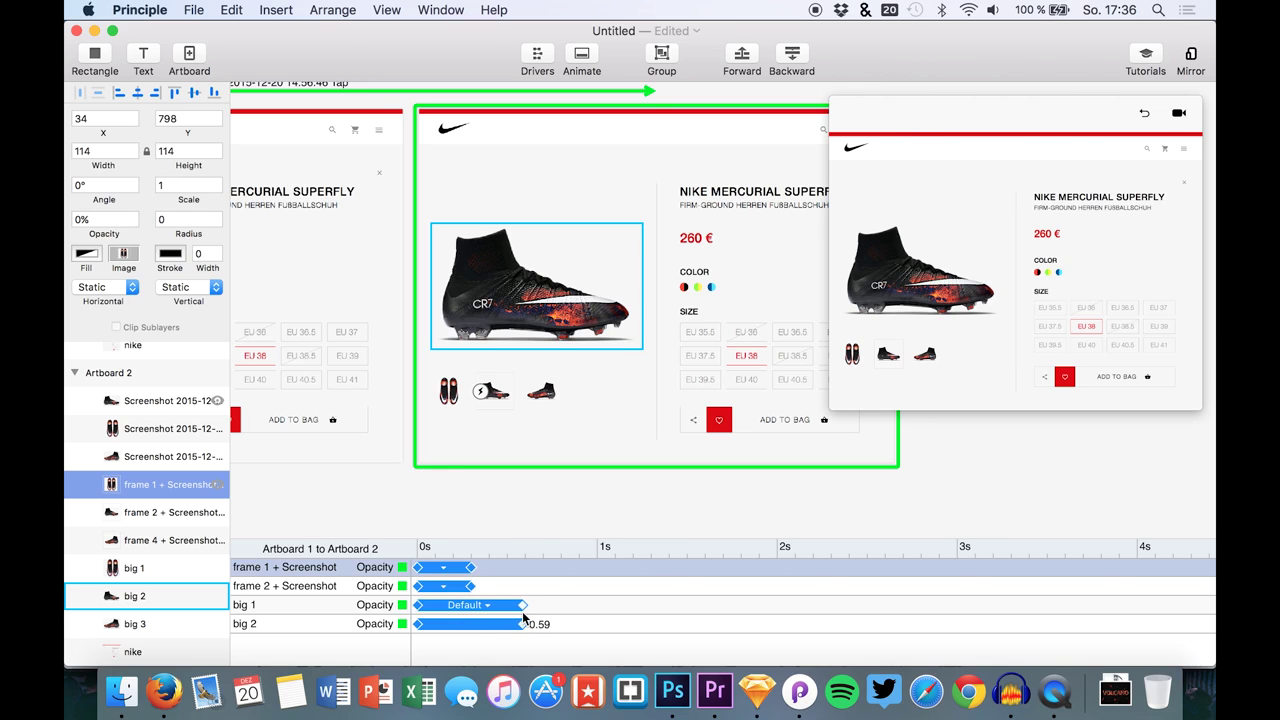
pyautogui.click(1146, 114)
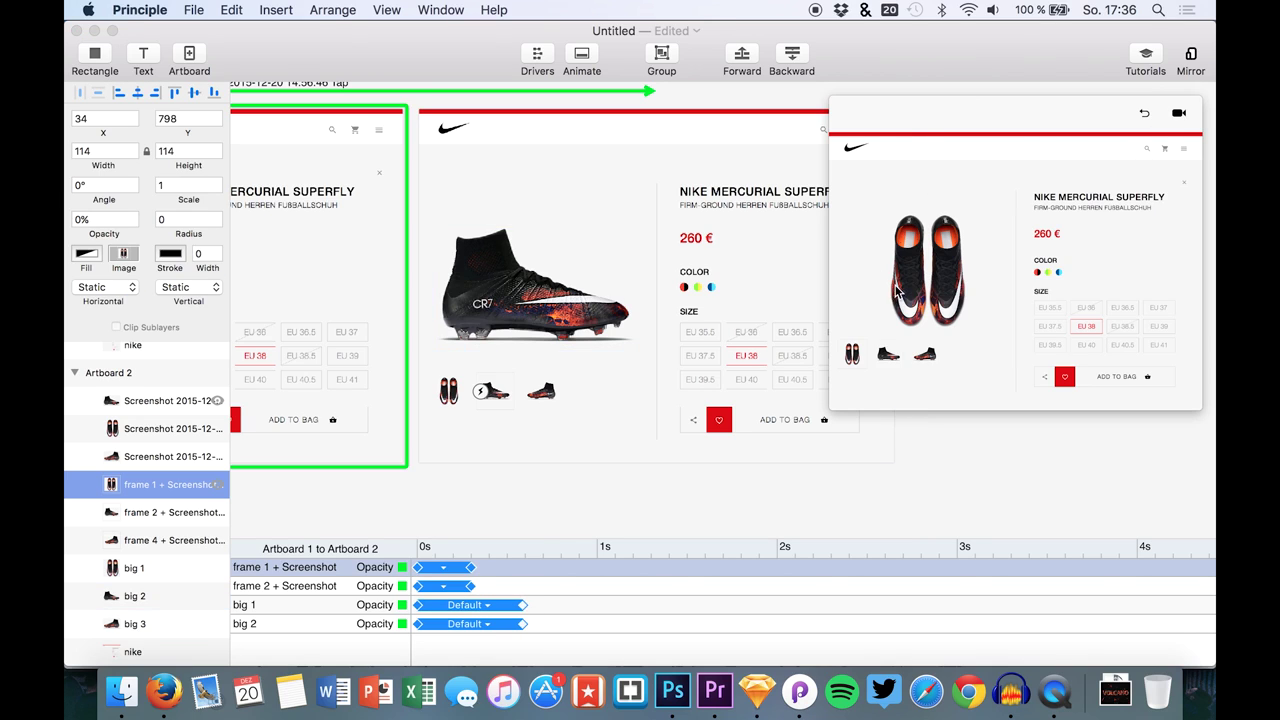
pyautogui.click(902, 356)
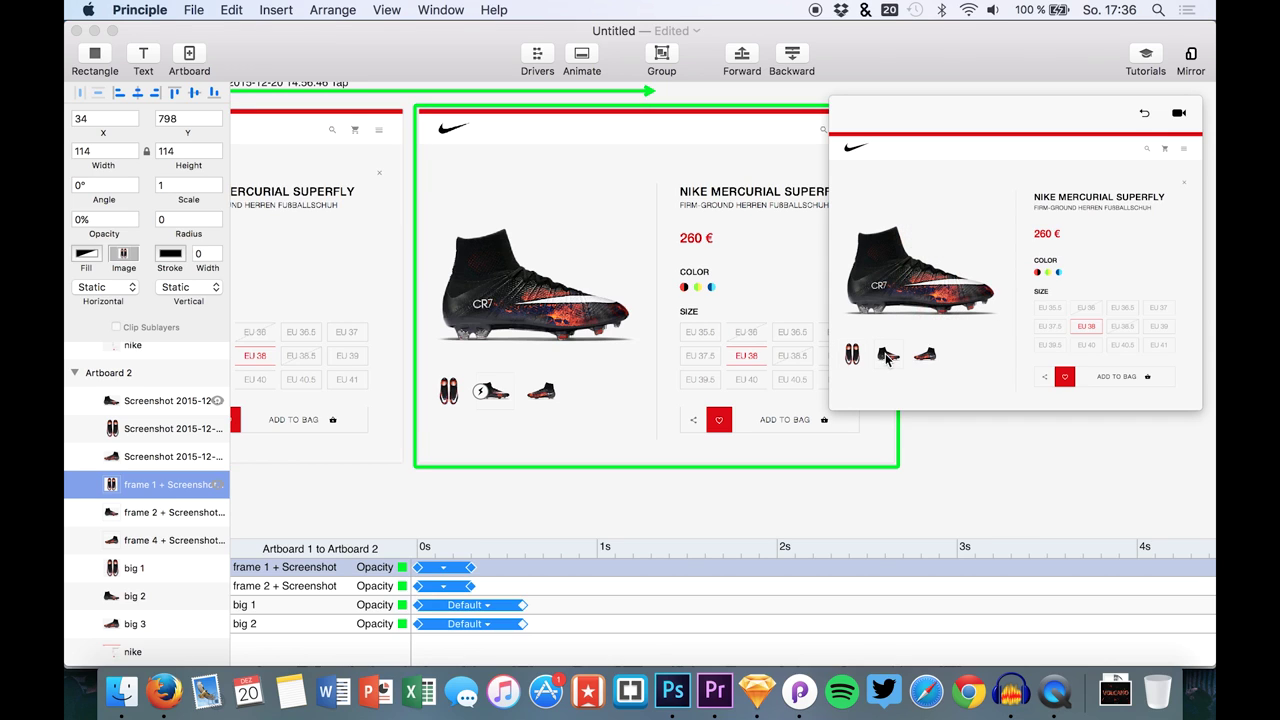
# Step: Link the pair-of-shoes thumbnail in Artboard 2 back to Artboard 1 with a Tap event
pyautogui.click(446, 392)
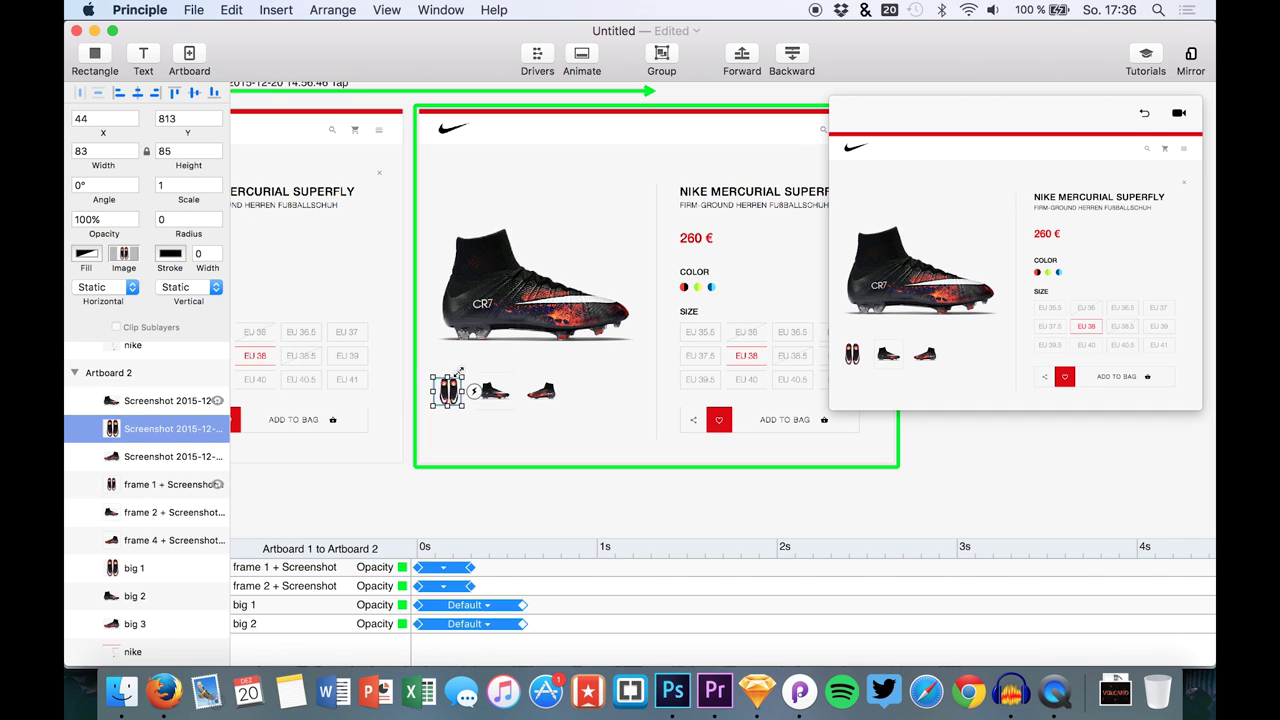
pyautogui.click(474, 391)
pyautogui.moveTo(490, 316); pyautogui.dragTo(325, 374)
pyautogui.click(1058, 183)
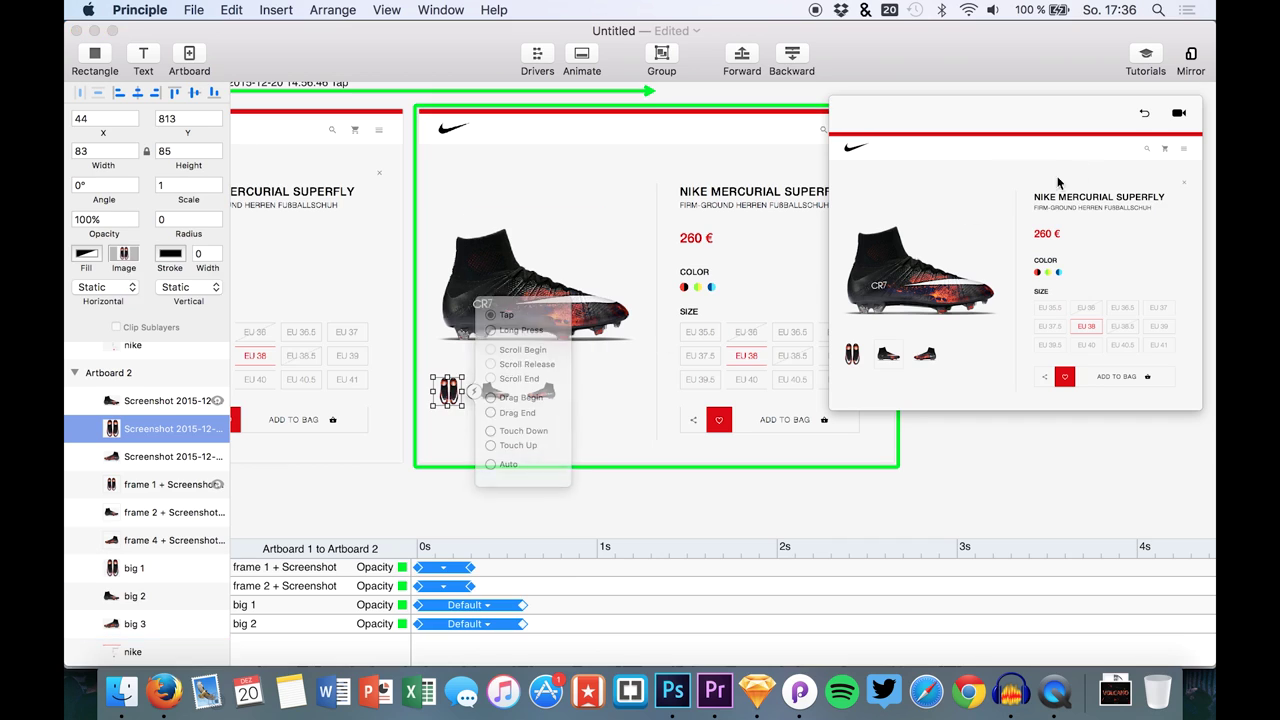
# Step: Test switching between the first and second thumbnails in both directions in the preview
pyautogui.click(898, 360)
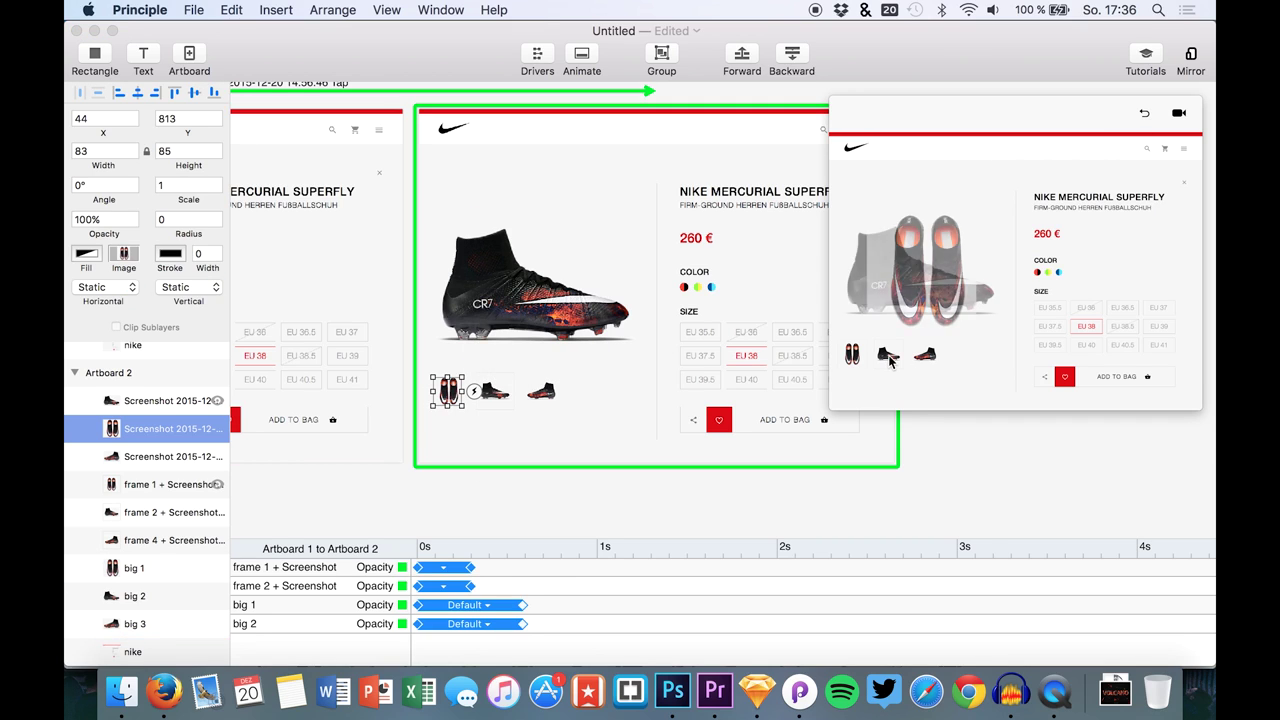
pyautogui.click(855, 357)
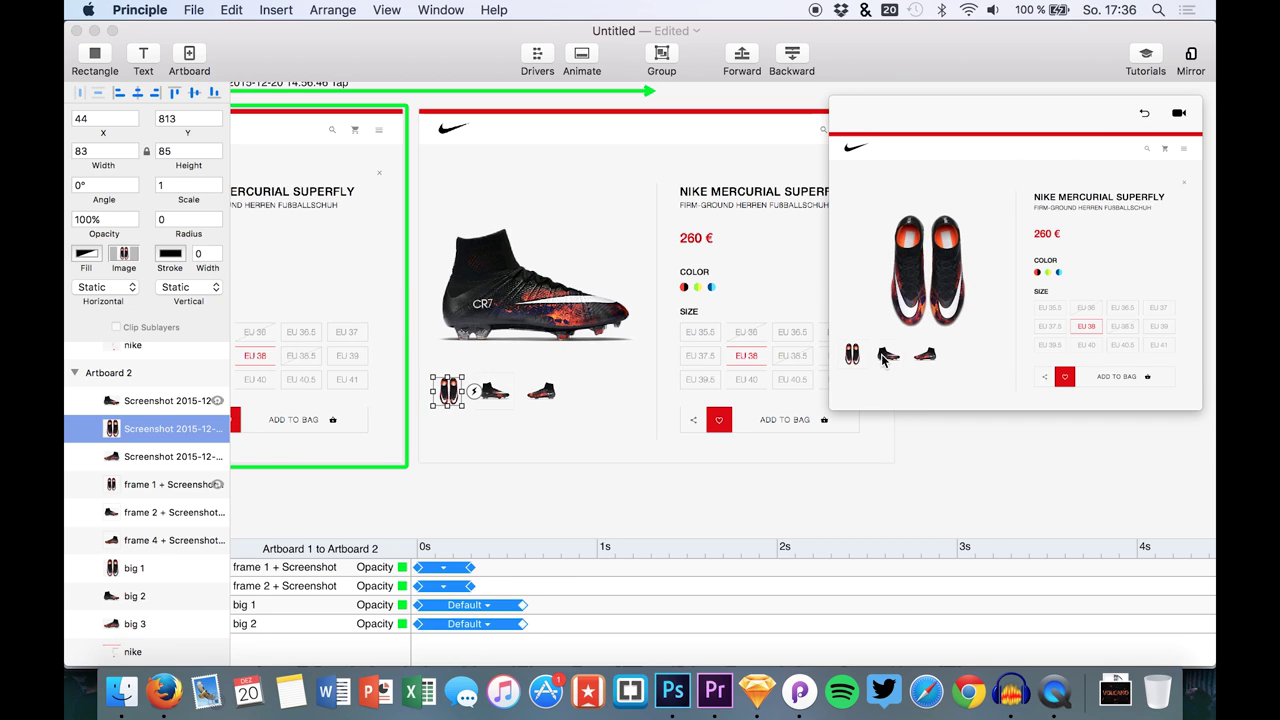
pyautogui.click(887, 357)
pyautogui.click(853, 355)
# Step: In the Artboard 2 to Artboard 1 transition, extend the big 1 and big 2 opacity animations to about 0.55 s
pyautogui.scroll(-2, 574, 300)
pyautogui.hscroll(-2, 574, 300)
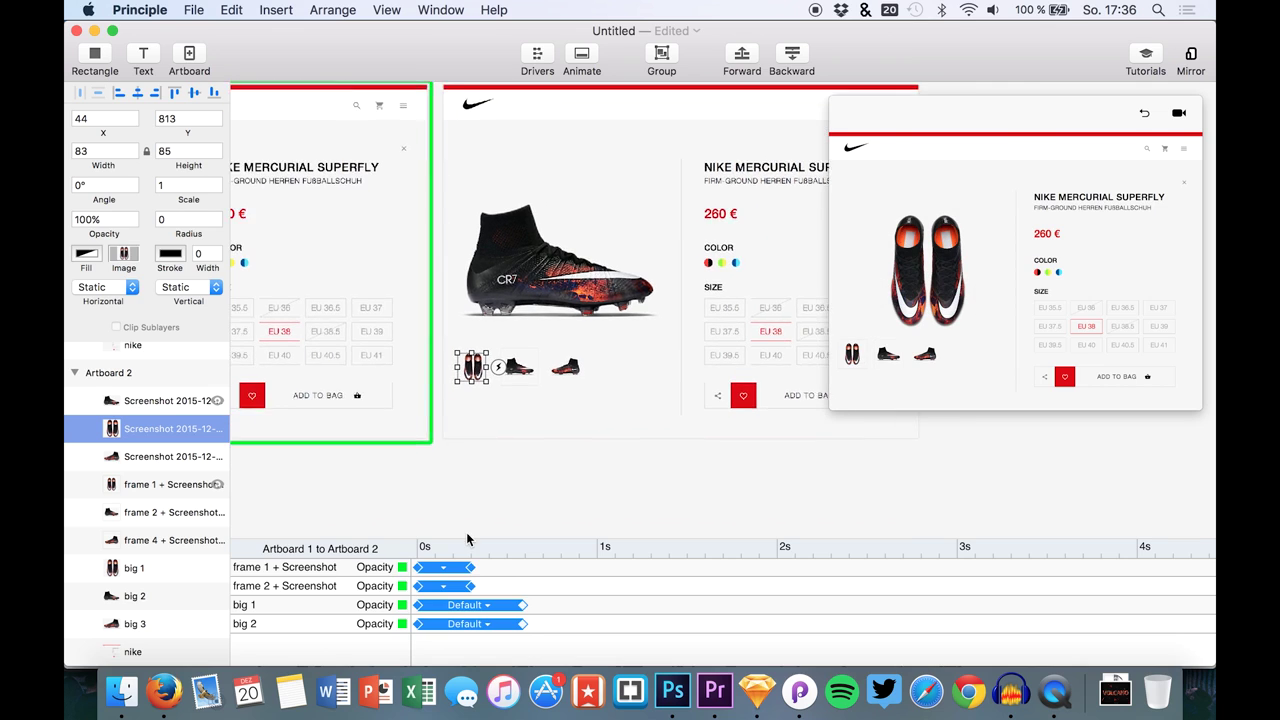
pyautogui.hscroll(-2, 466, 540)
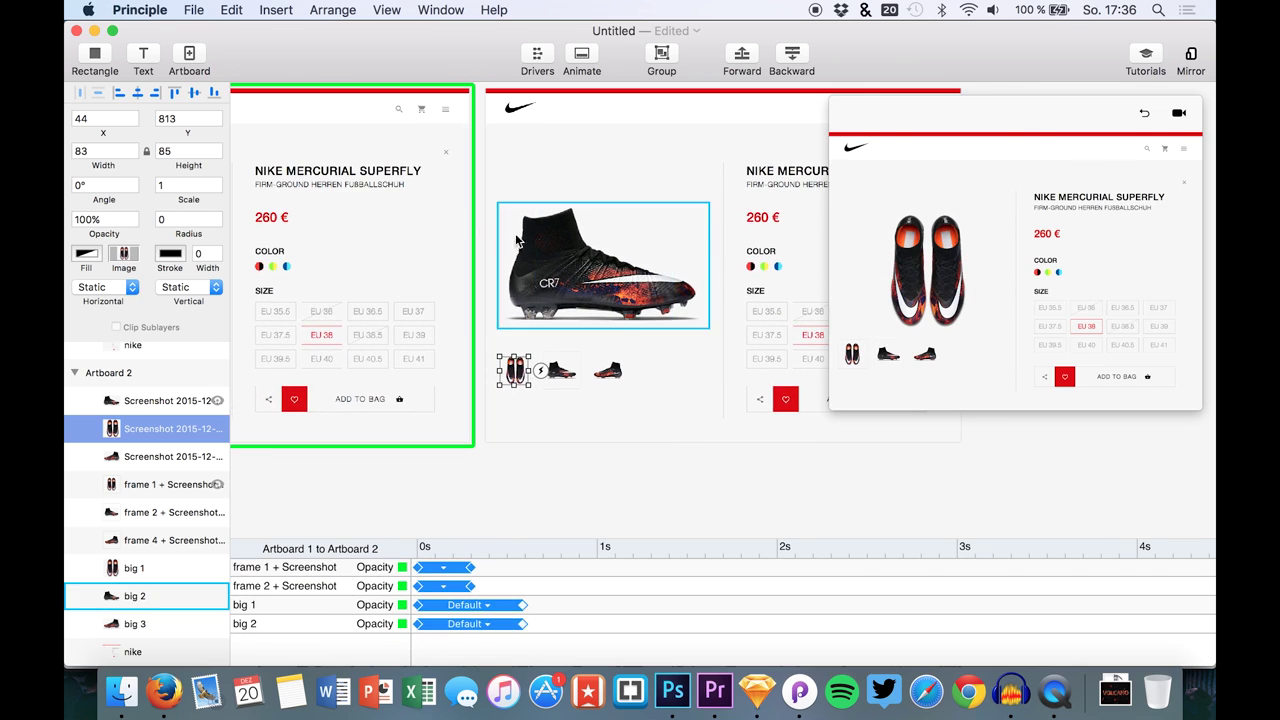
pyautogui.scroll(3, 500, 235)
pyautogui.click(514, 109)
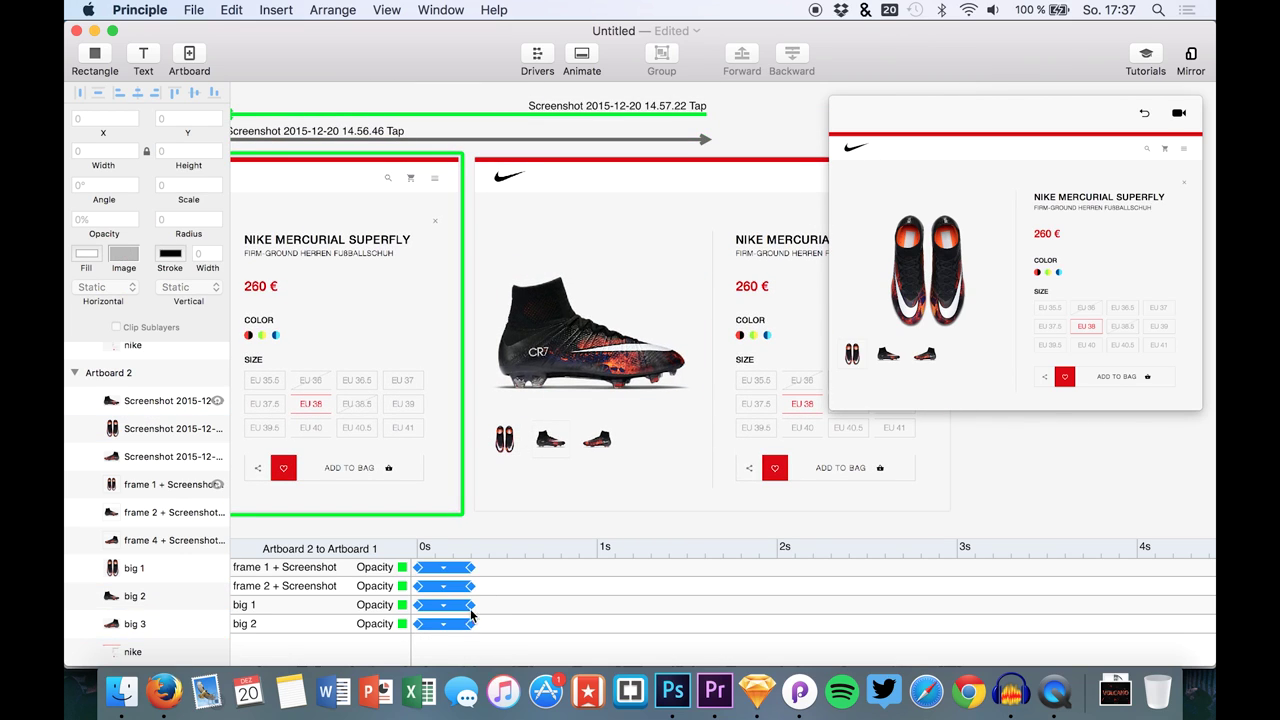
pyautogui.moveTo(473, 625); pyautogui.dragTo(519, 628)
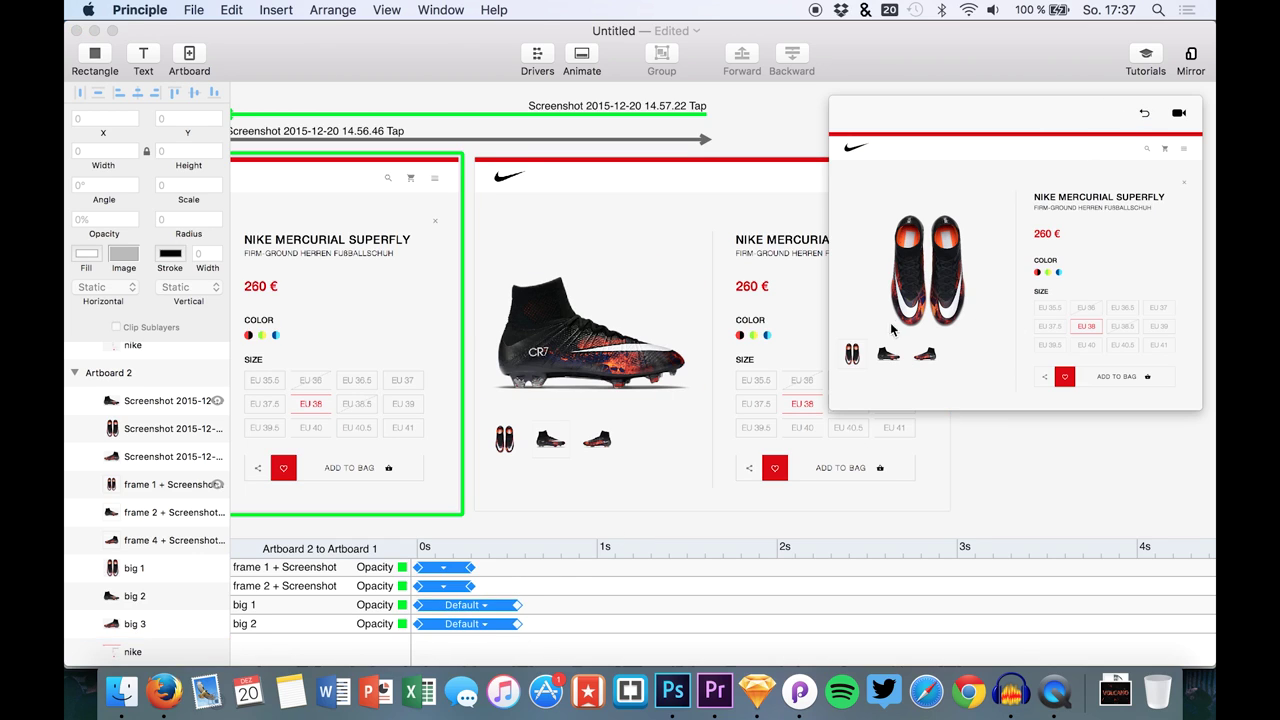
# Step: Alternate repeatedly between the first two thumbnails in the preview to examine the slower cross-fade in both directions
pyautogui.click(886, 362)
pyautogui.click(852, 362)
pyautogui.click(877, 359)
pyautogui.click(773, 393)
pyautogui.click(836, 402)
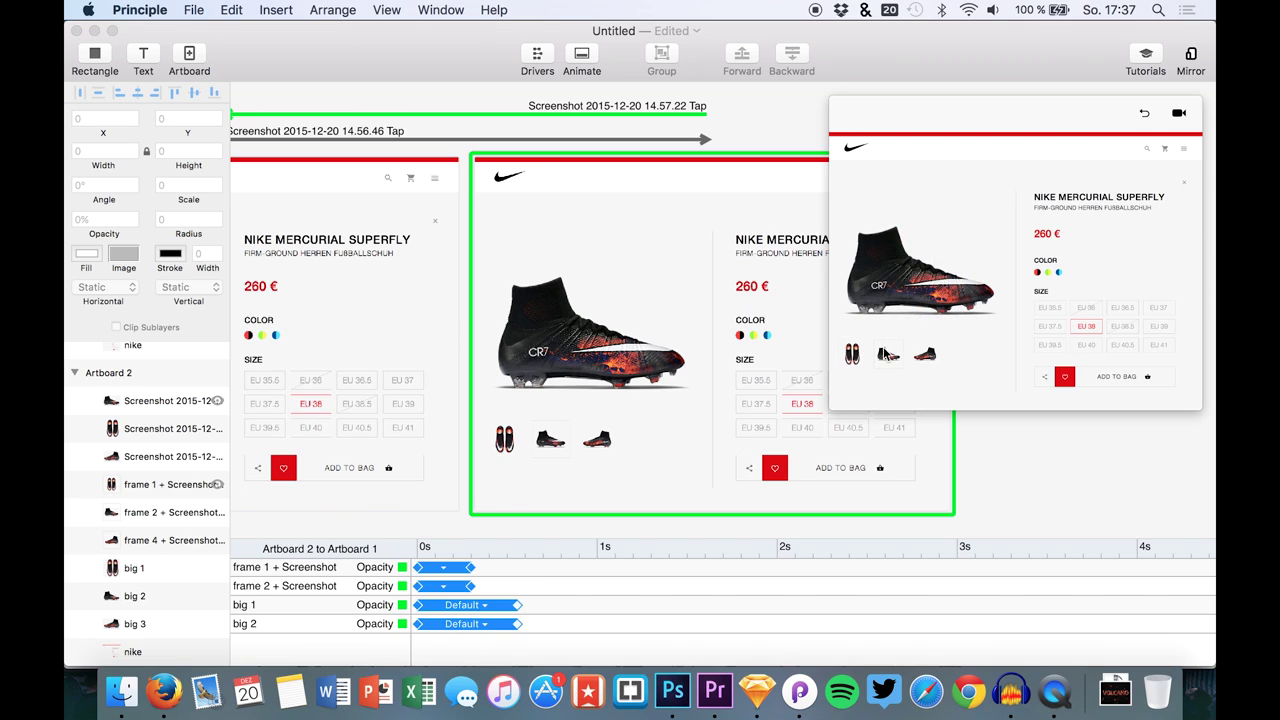
pyautogui.click(853, 355)
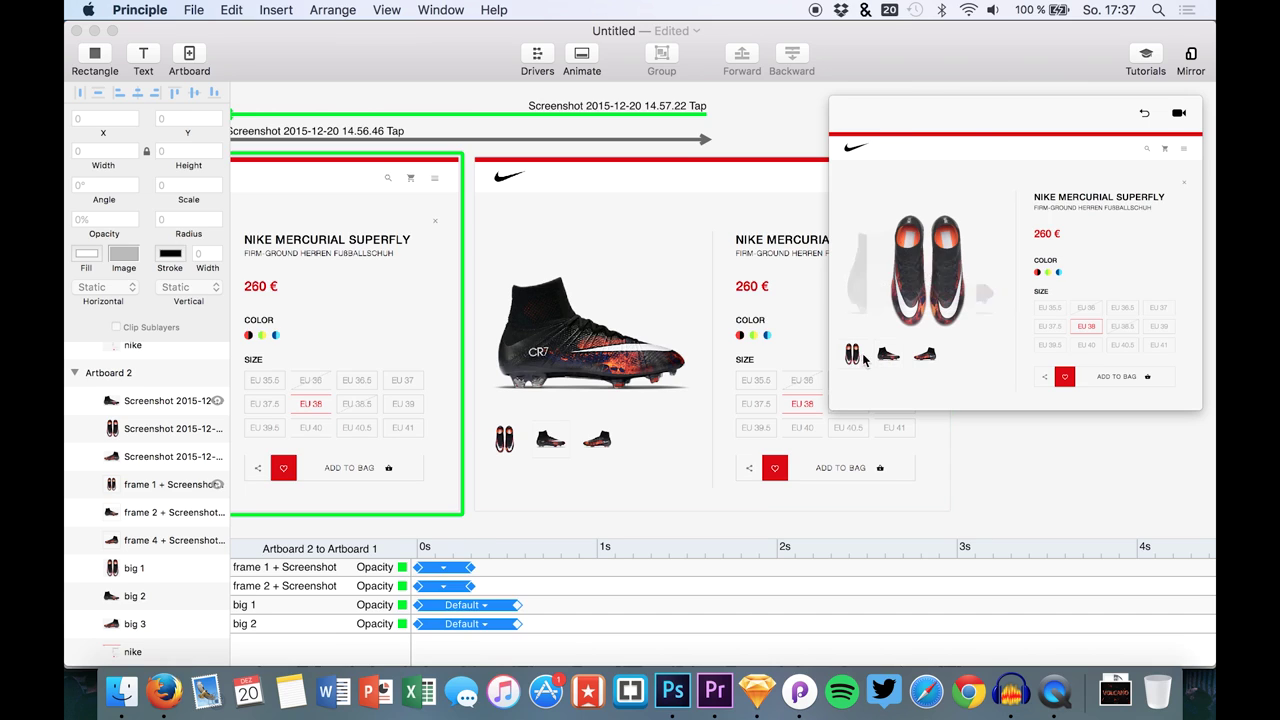
pyautogui.click(879, 360)
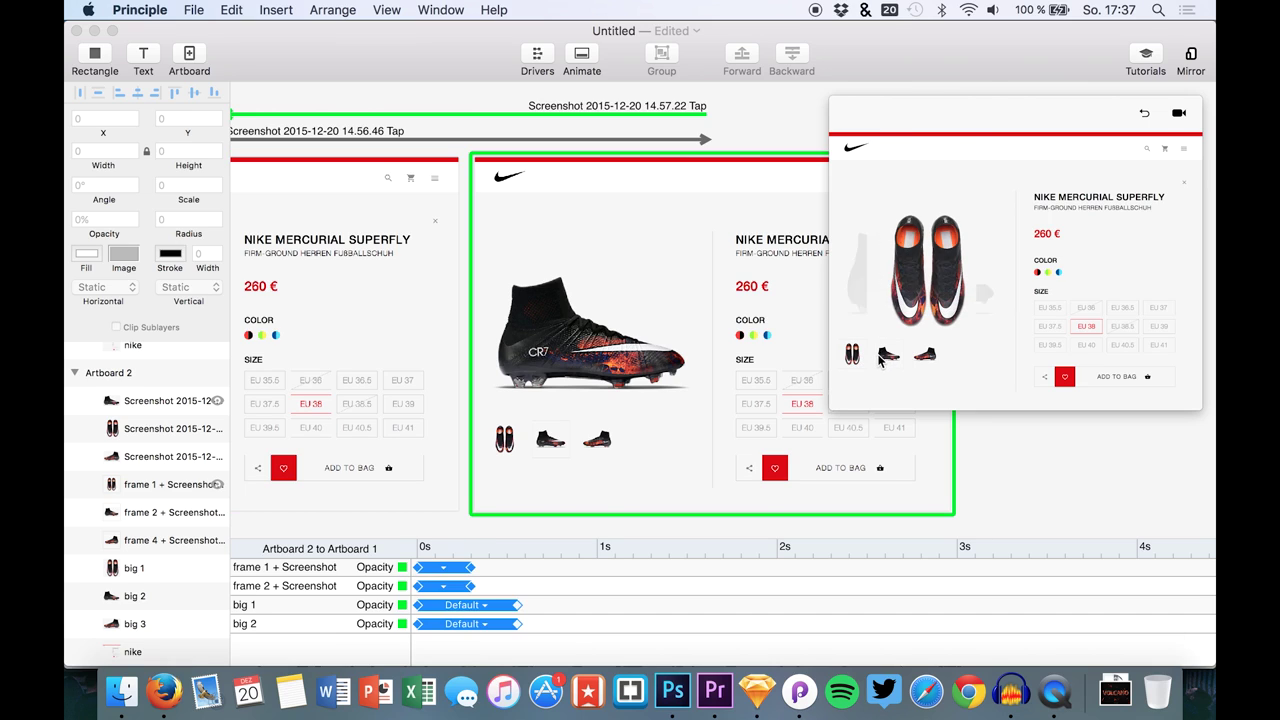
pyautogui.click(855, 355)
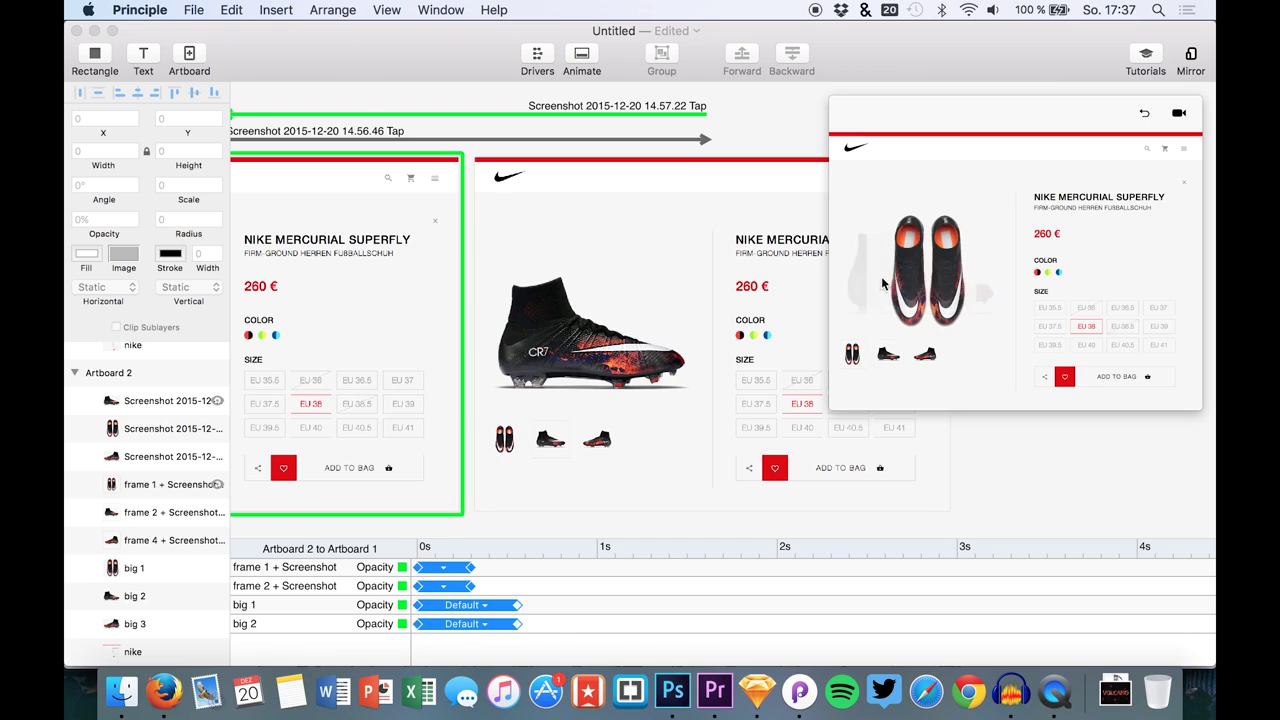
pyautogui.click(888, 358)
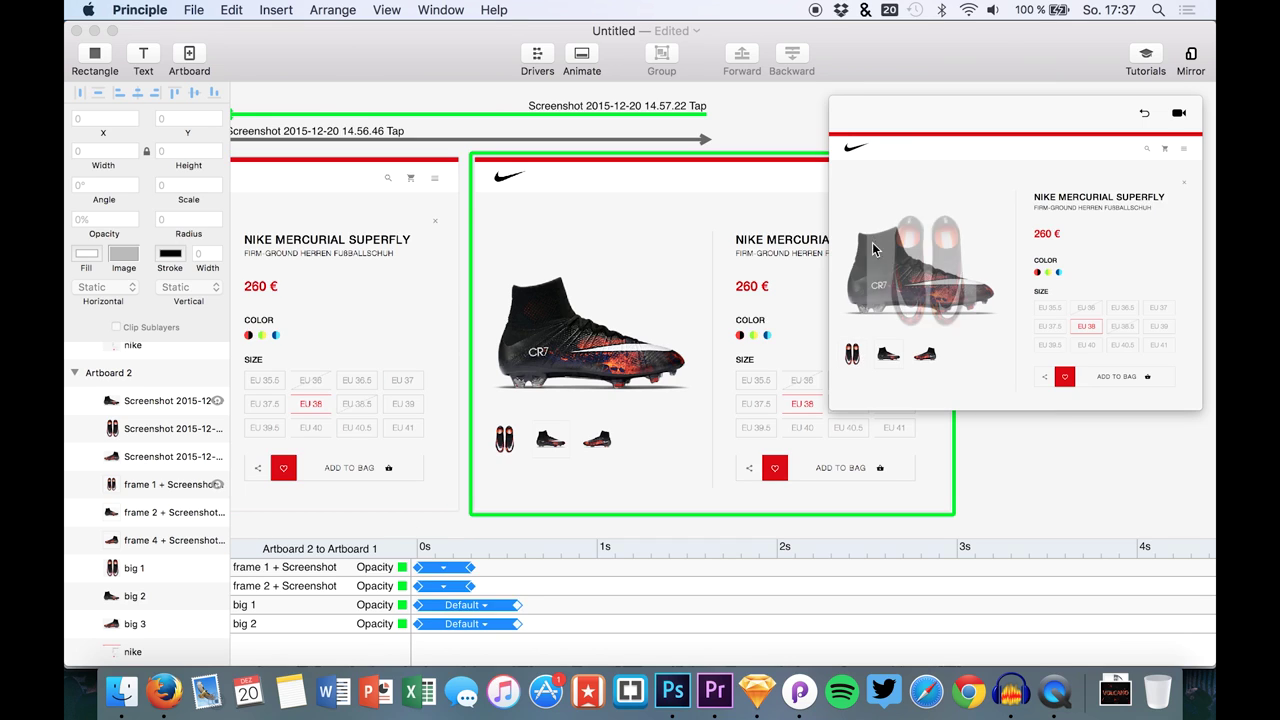
pyautogui.click(853, 355)
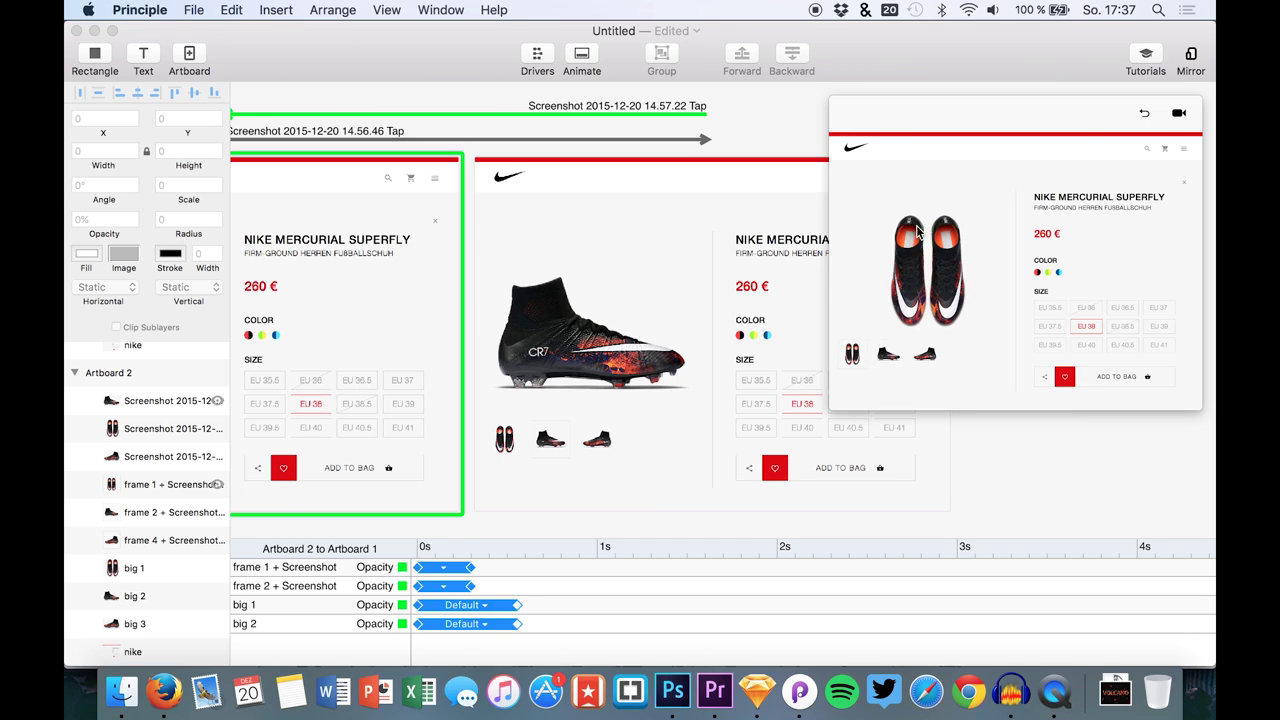
pyautogui.click(888, 356)
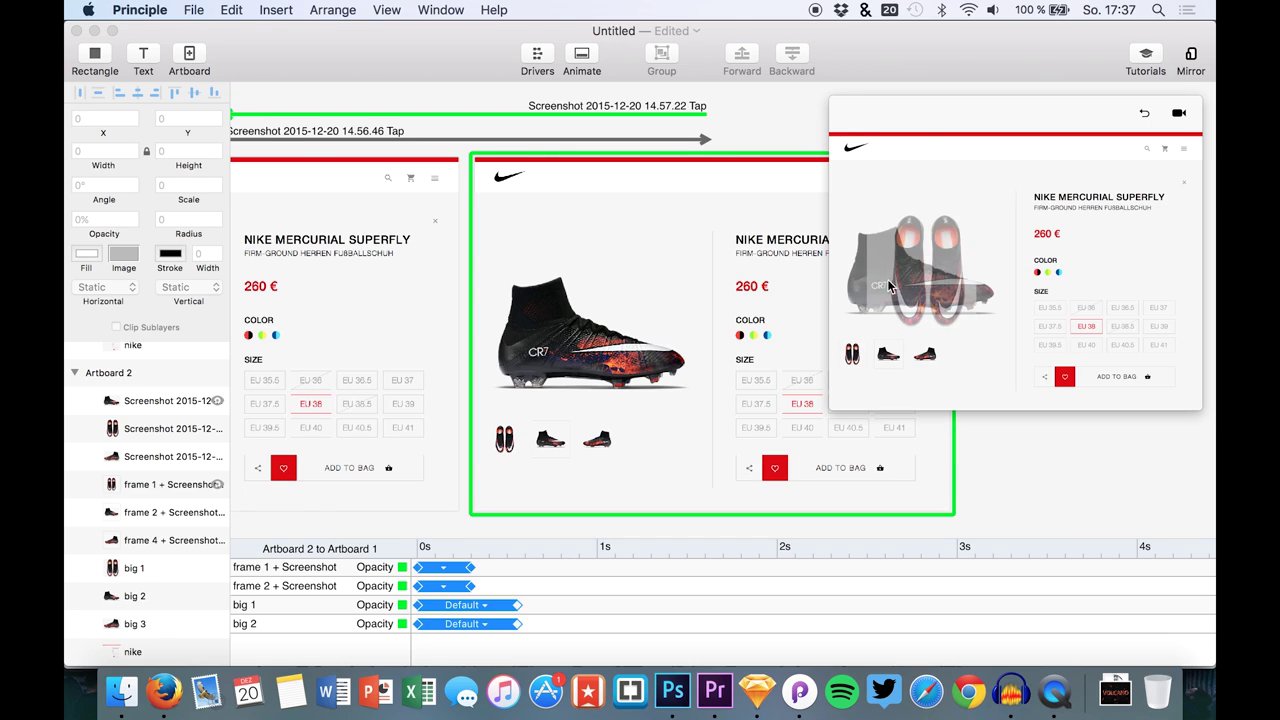
pyautogui.click(853, 362)
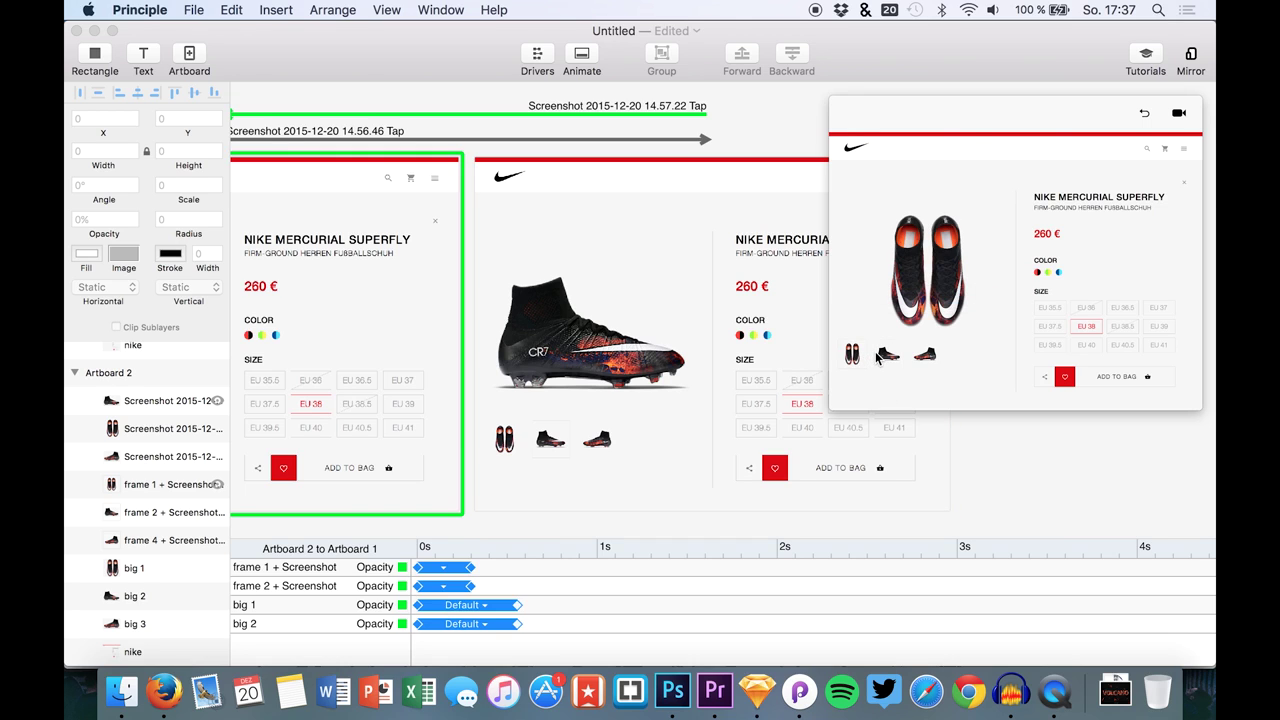
pyautogui.click(888, 356)
pyautogui.click(860, 358)
pyautogui.click(888, 353)
pyautogui.click(857, 362)
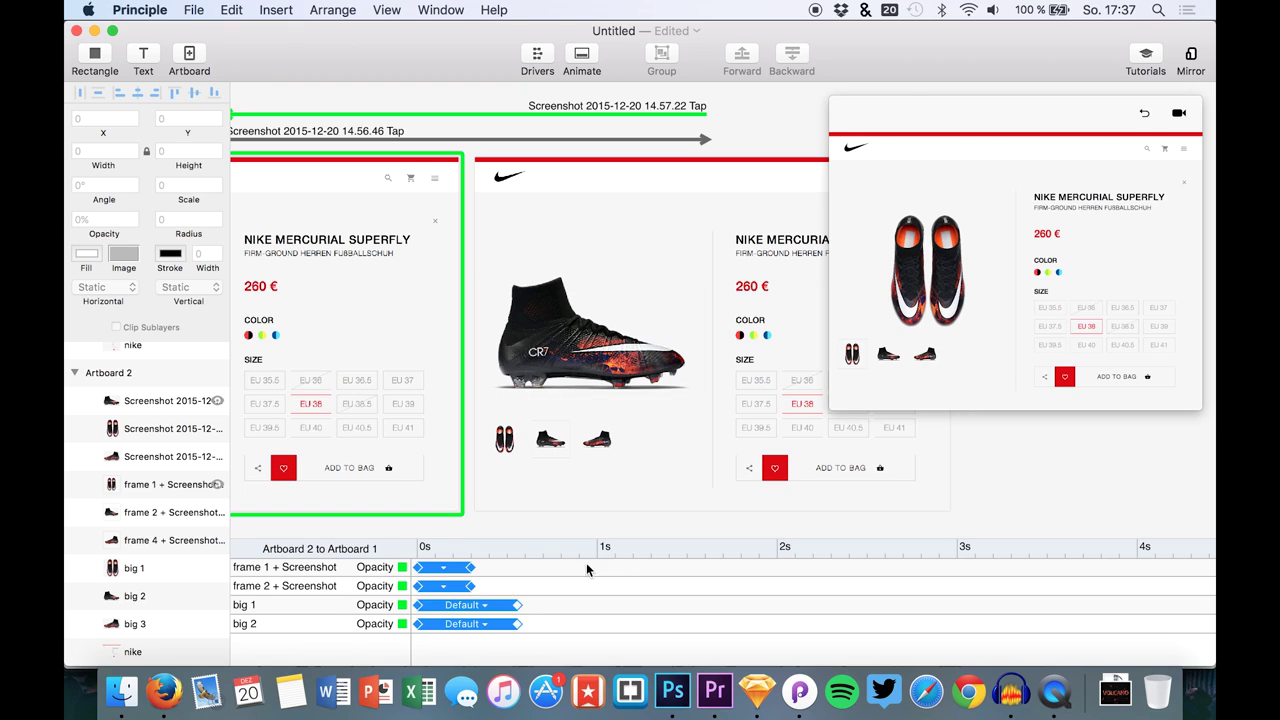
pyautogui.click(885, 362)
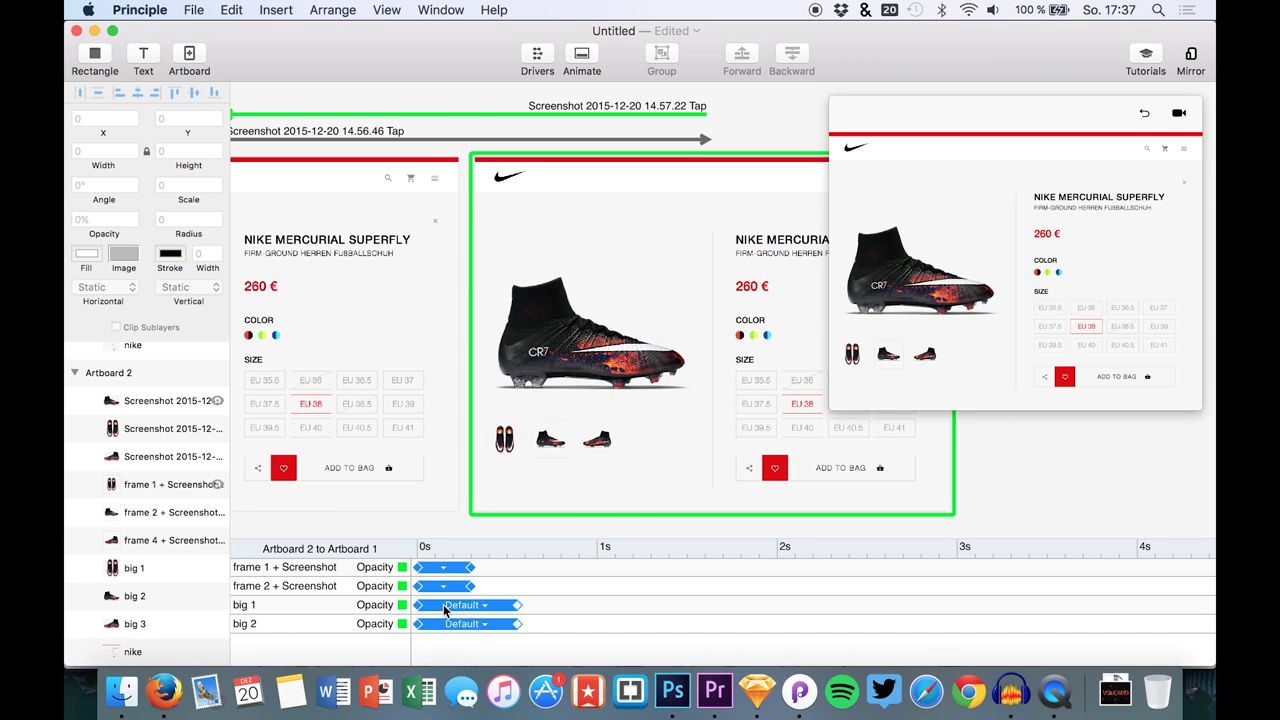
# Step: In the Artboard 2 to Artboard 1 transition, shorten big 2's opacity animation to about 0.13 s and run big 1's from about 0.13 to 0.47 s
pyautogui.click(460, 624)
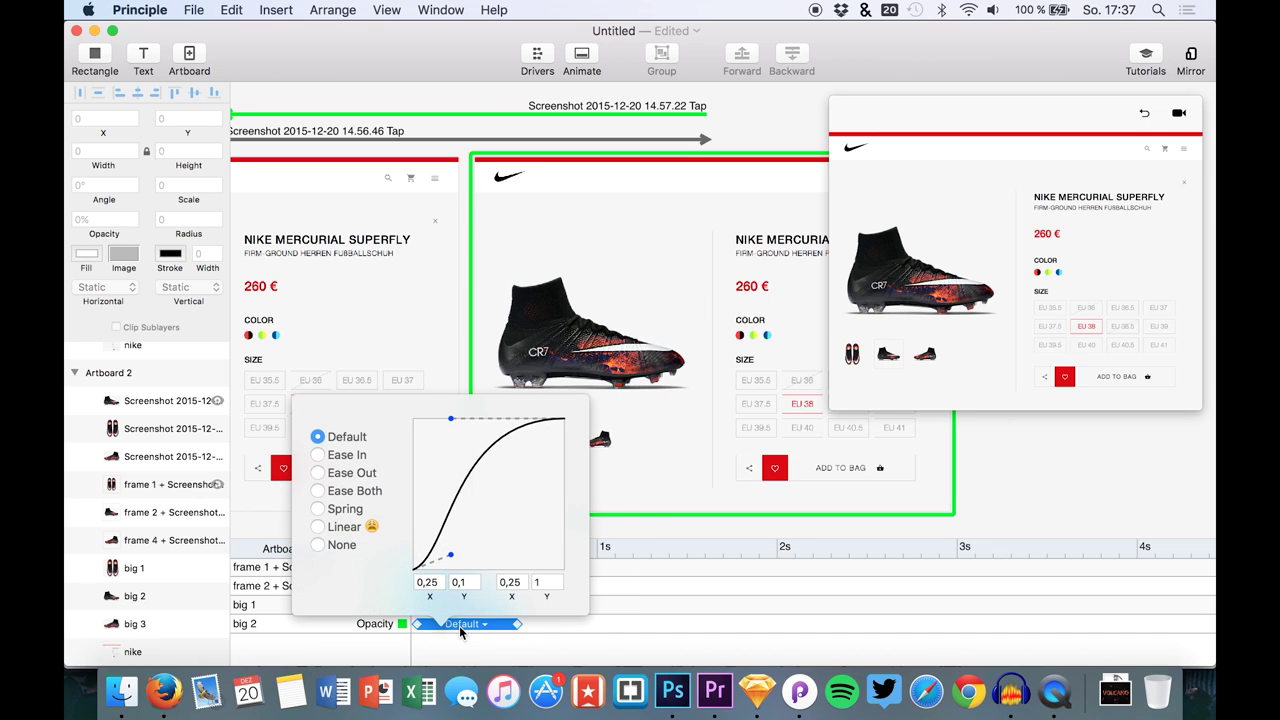
pyautogui.click(492, 626)
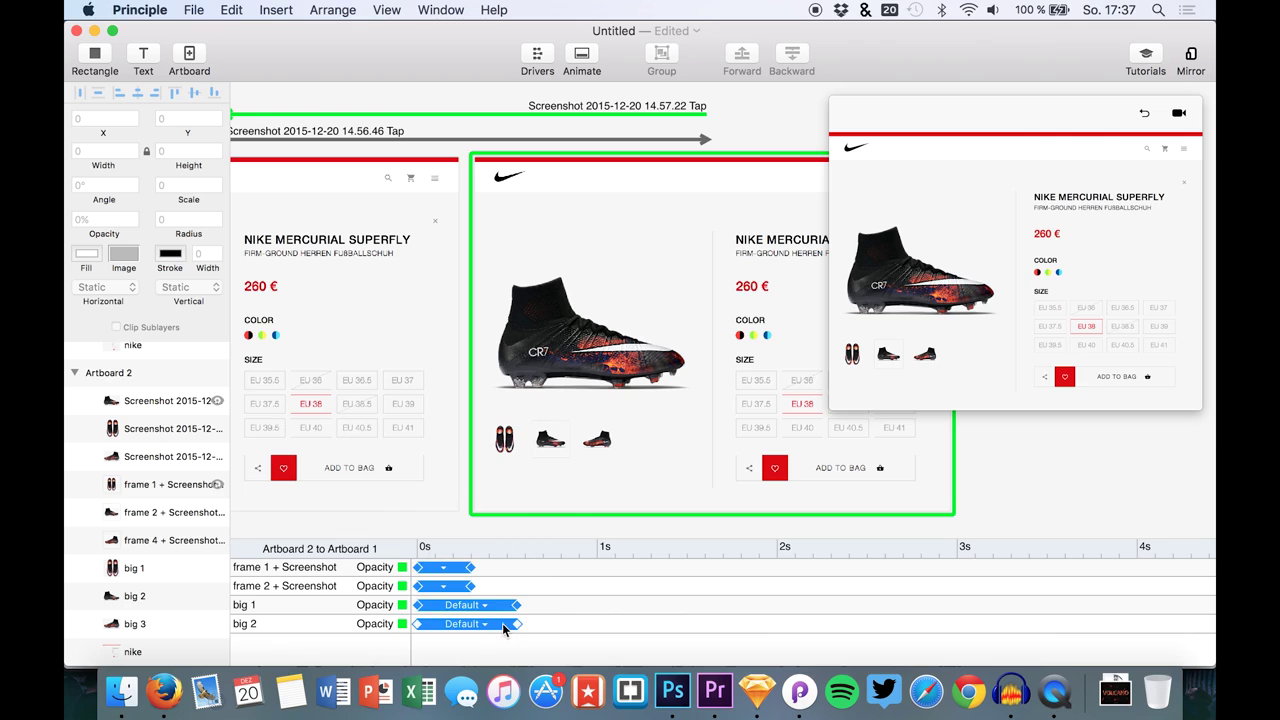
pyautogui.moveTo(518, 625); pyautogui.dragTo(460, 628)
pyautogui.moveTo(442, 606); pyautogui.dragTo(505, 606)
# Step: Restart the preview and switch to the second thumbnail and back to check the staggered fade
pyautogui.click(895, 255)
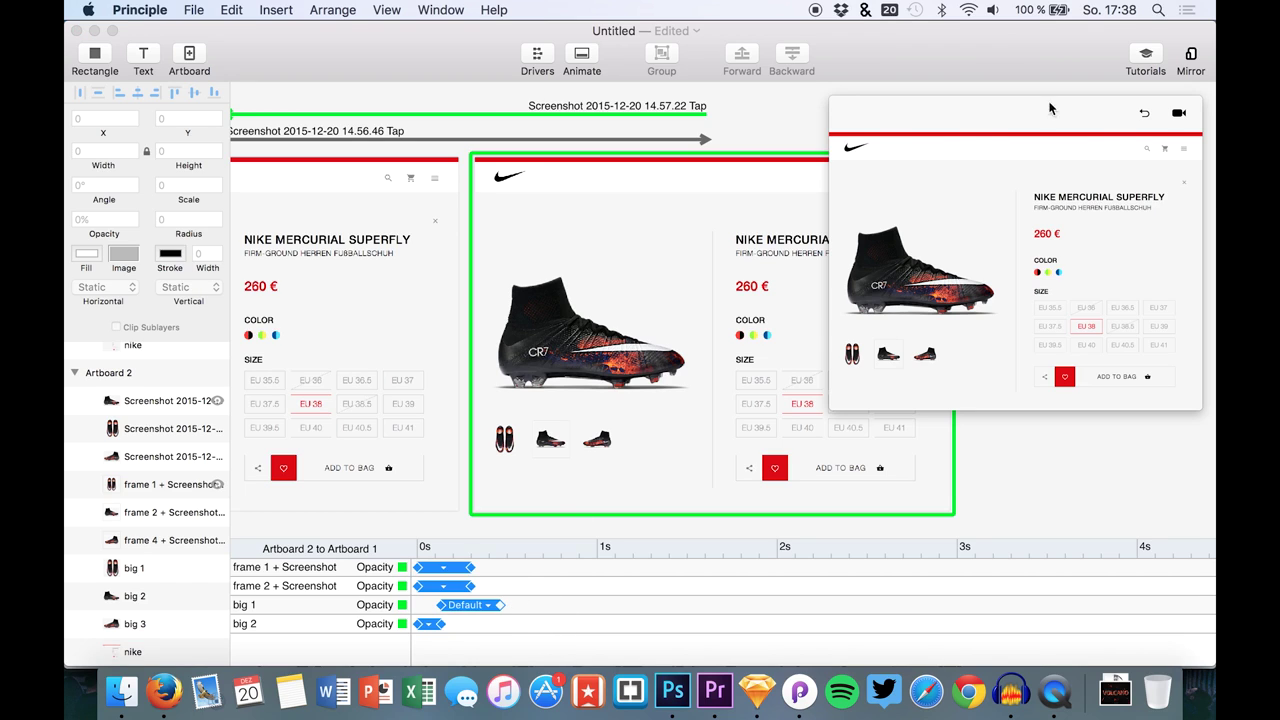
pyautogui.click(1144, 113)
pyautogui.click(890, 366)
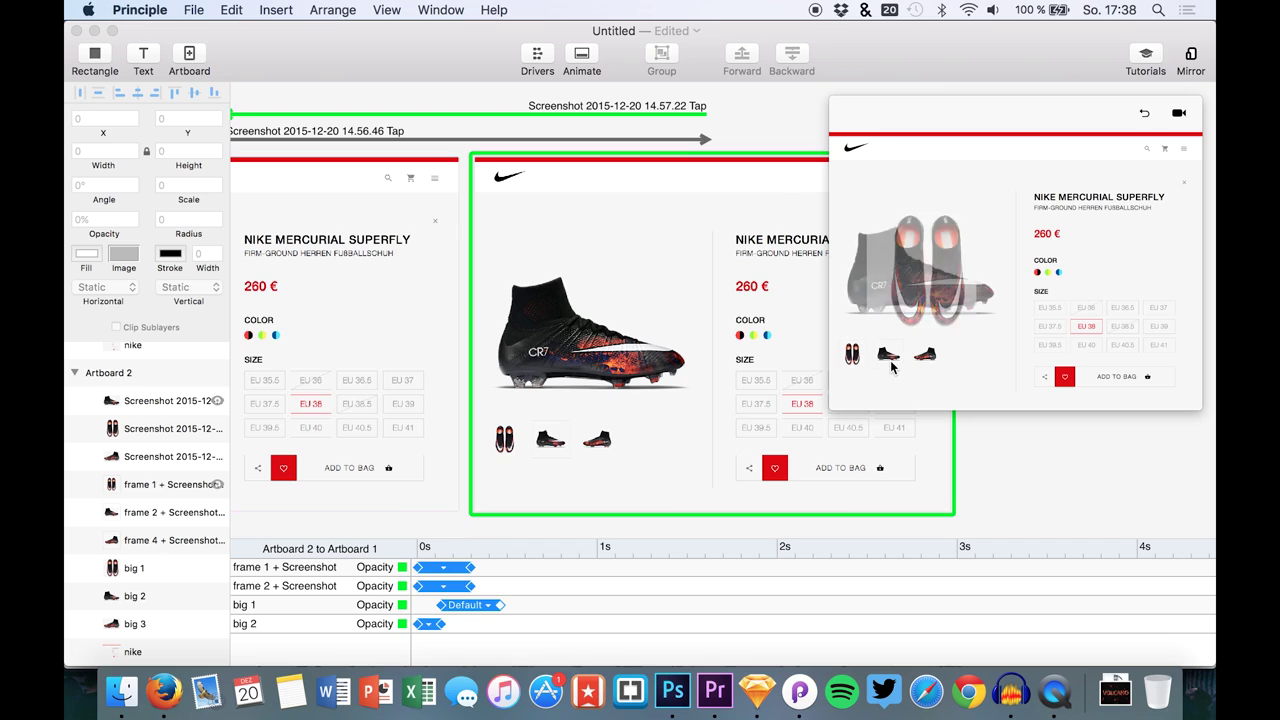
pyautogui.click(857, 358)
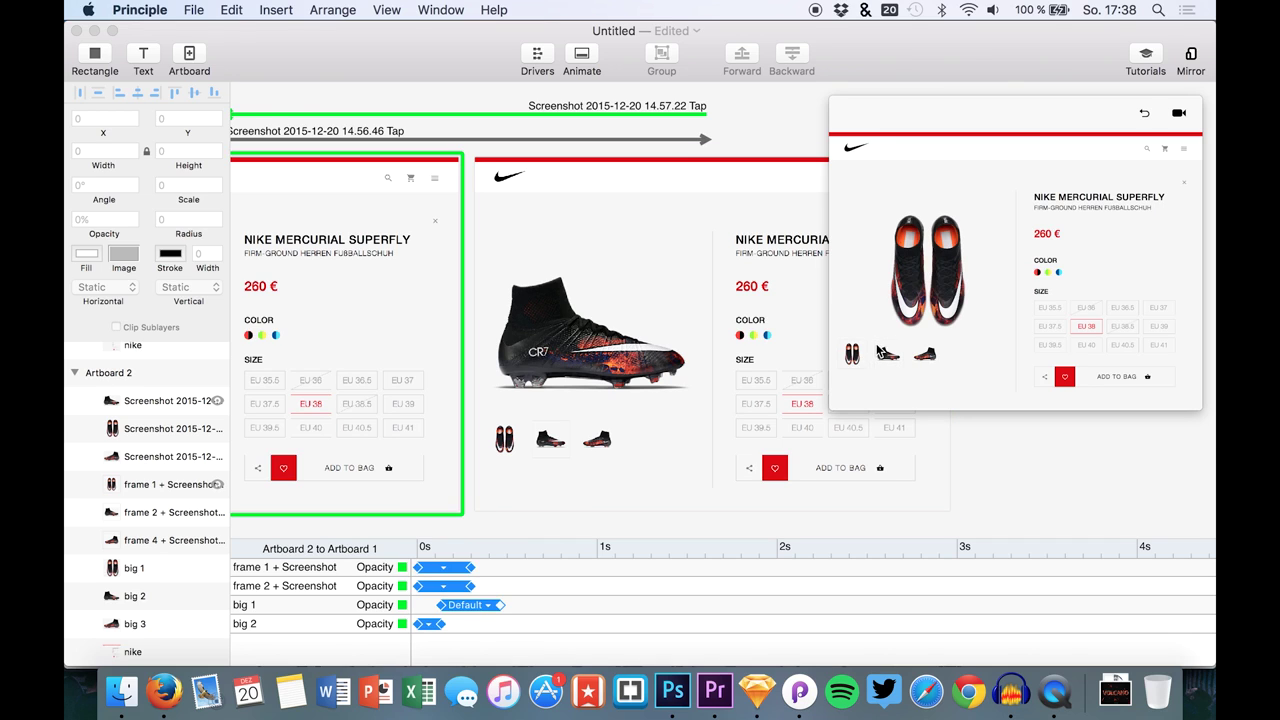
# Step: In the Artboard 2 to Artboard 1 transition, extend big 1's opacity animation to end at about 0.57 s
pyautogui.click(880, 350)
pyautogui.click(856, 358)
pyautogui.moveTo(500, 607)
pyautogui.mouseDown()
pyautogui.moveTo(540, 606)
pyautogui.moveTo(524, 606)
pyautogui.mouseUp()
# Step: Switch between the first two thumbnails in the preview to compare the fade in both directions
pyautogui.click(925, 327)
pyautogui.click(888, 356)
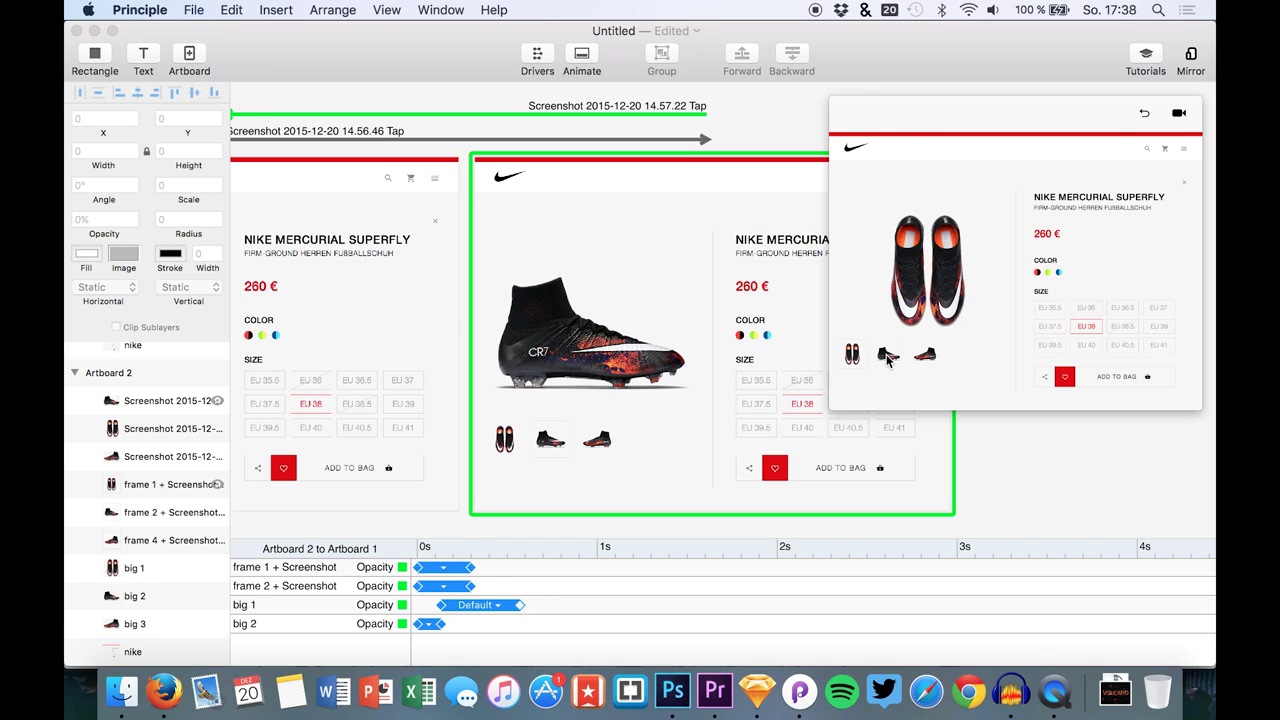
pyautogui.click(855, 356)
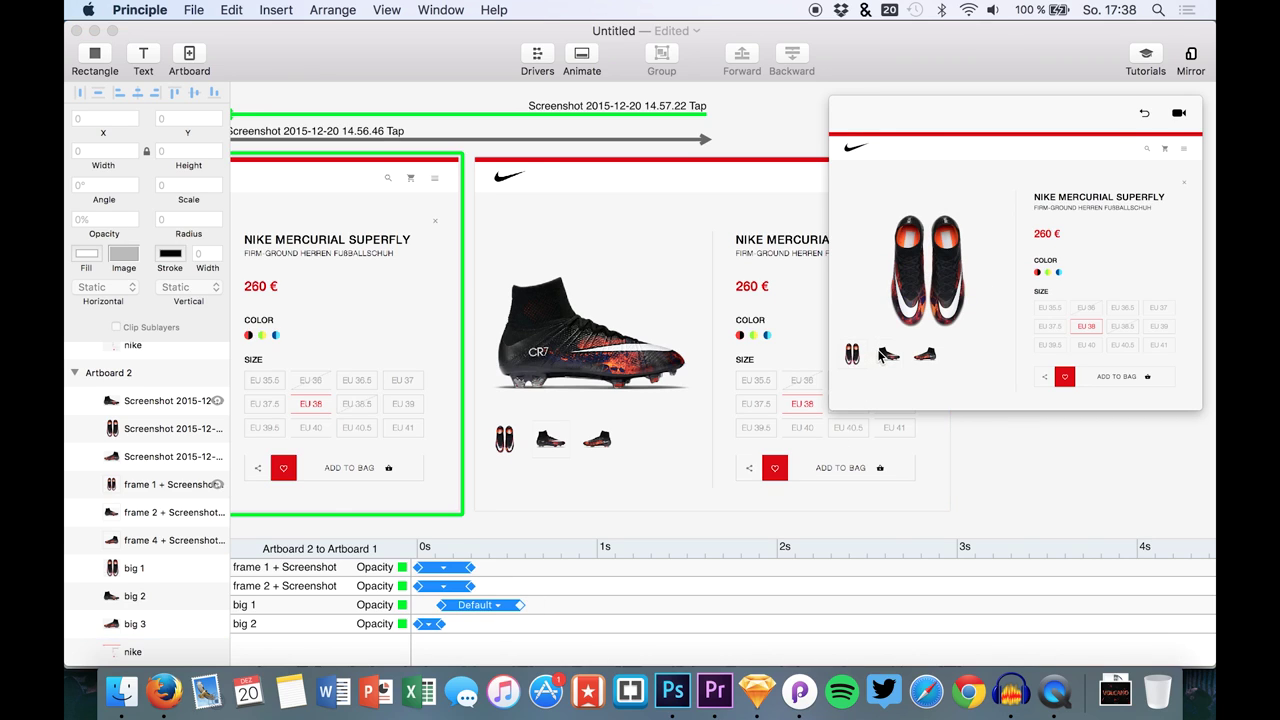
pyautogui.click(884, 355)
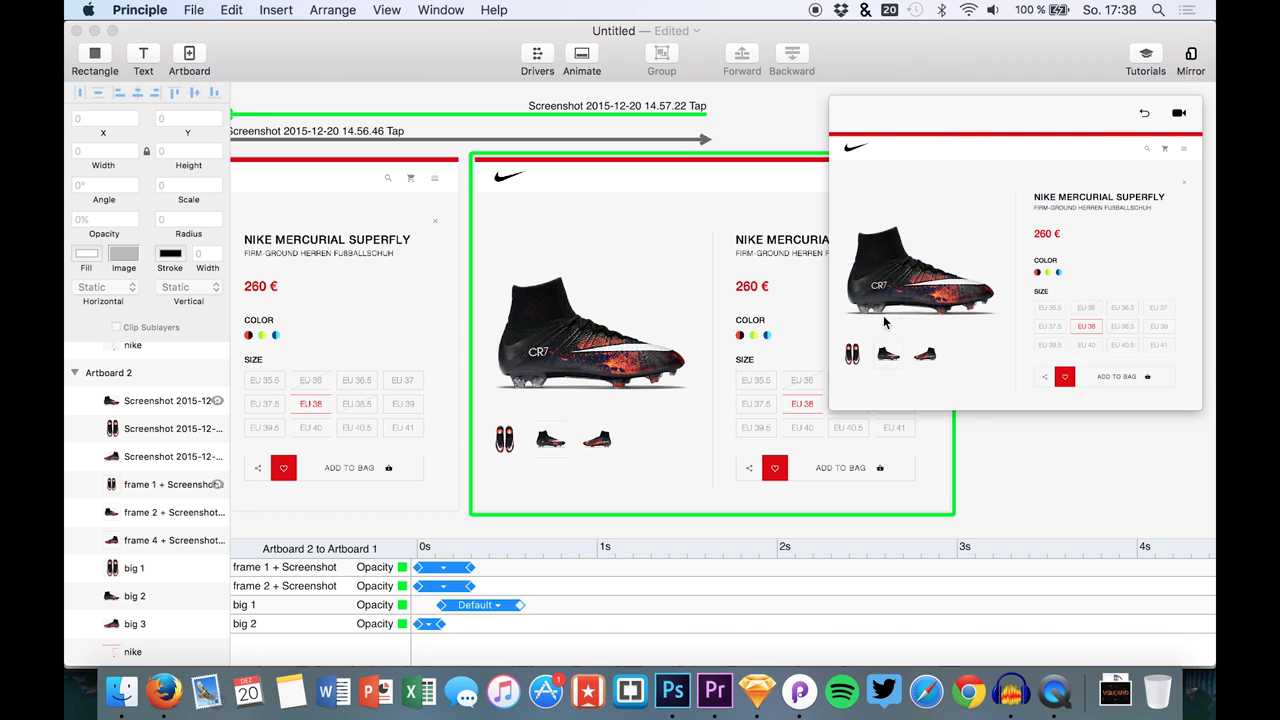
pyautogui.click(843, 359)
pyautogui.click(767, 432)
pyautogui.click(860, 397)
pyautogui.click(890, 357)
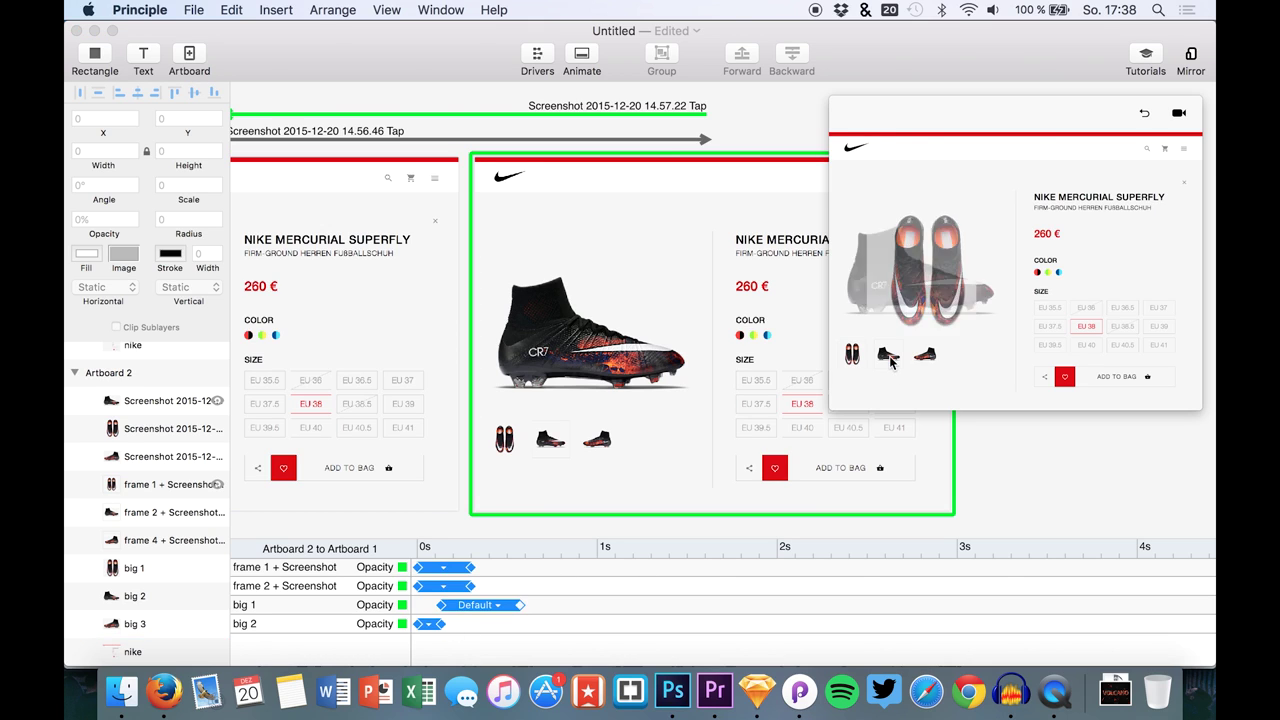
# Step: In the Artboard 1 to Artboard 2 transition, shorten big 1's opacity animation to about 0.15 s and run big 2's from about 0.13 to 0.51 s
pyautogui.click(542, 130)
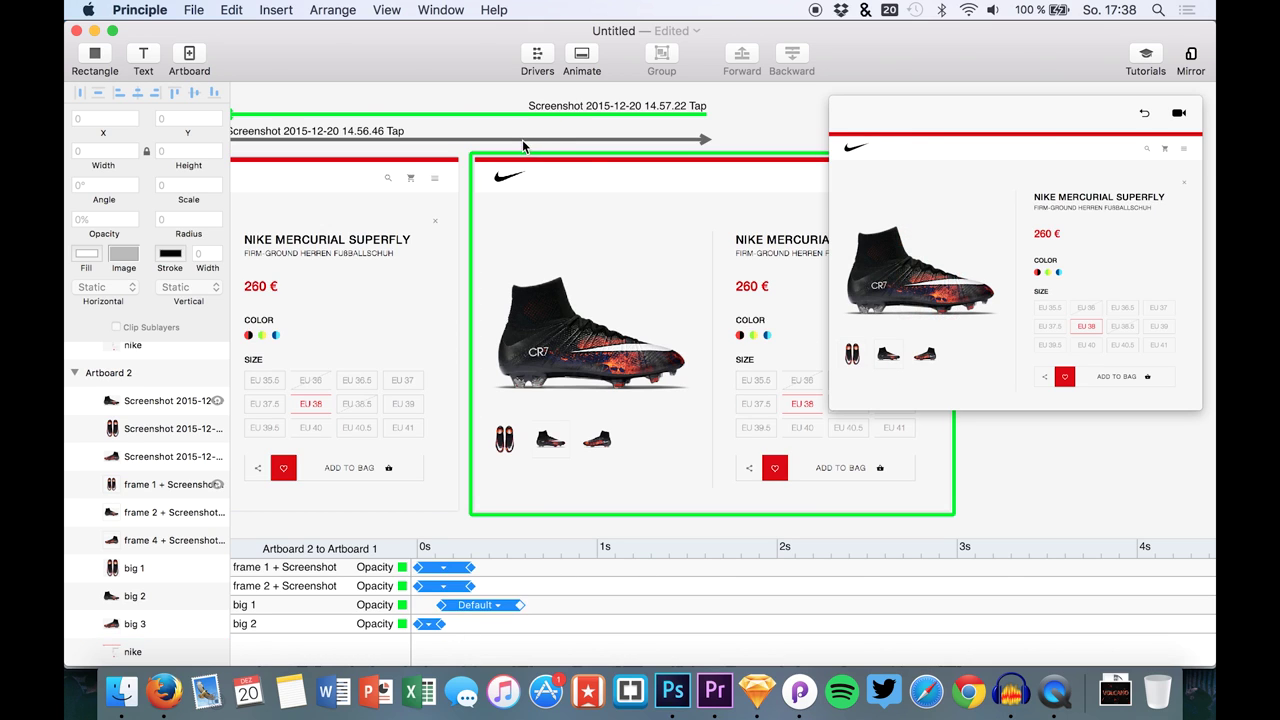
pyautogui.click(520, 139)
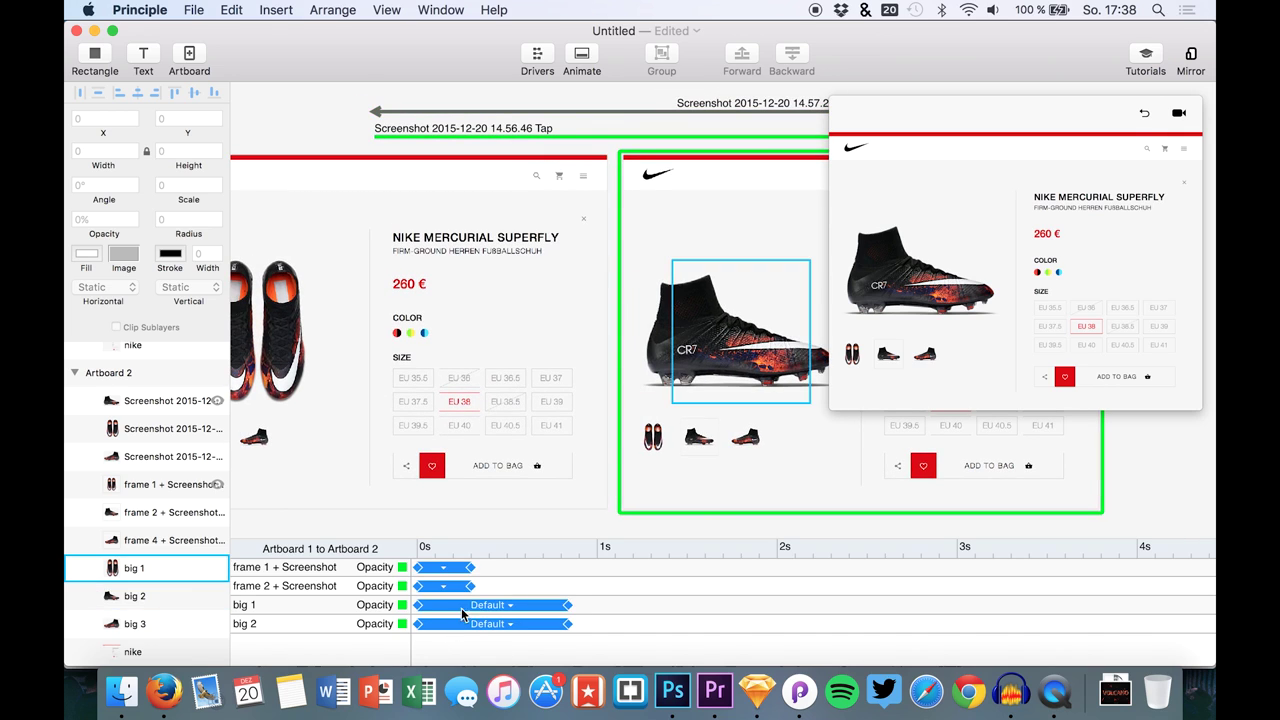
pyautogui.click(520, 607)
pyautogui.click(566, 606)
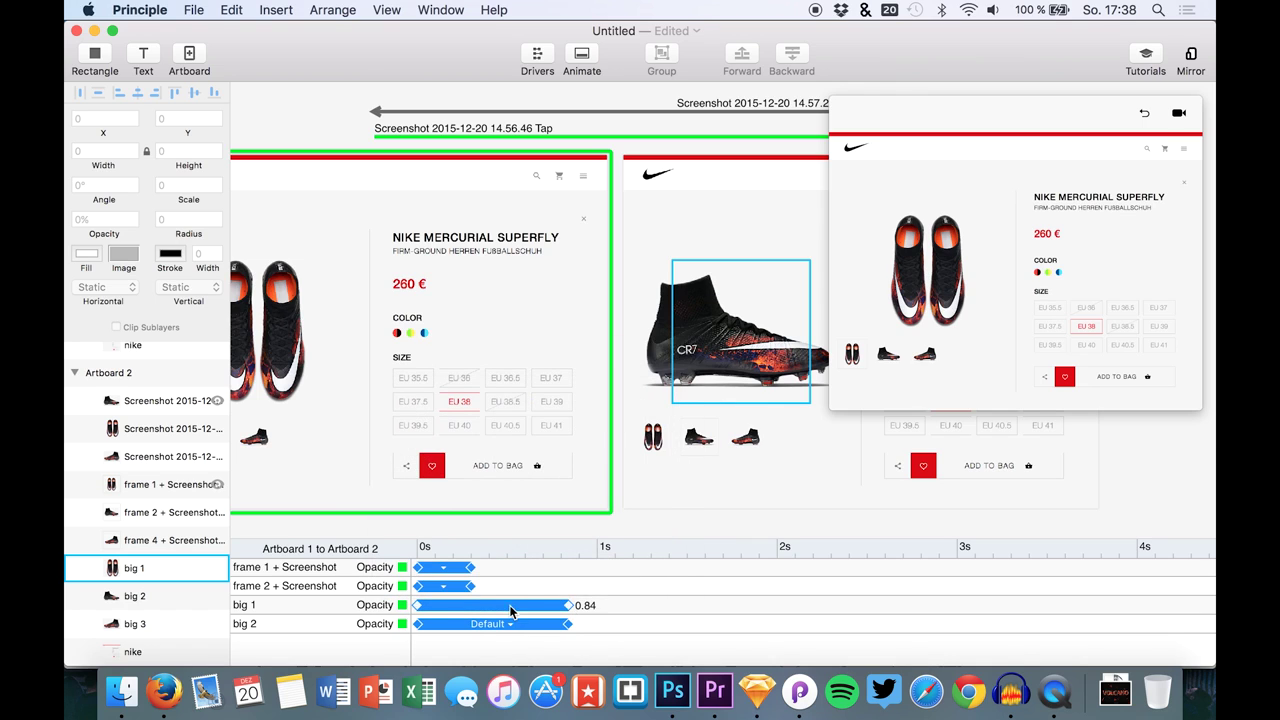
pyautogui.moveTo(568, 606); pyautogui.dragTo(470, 627)
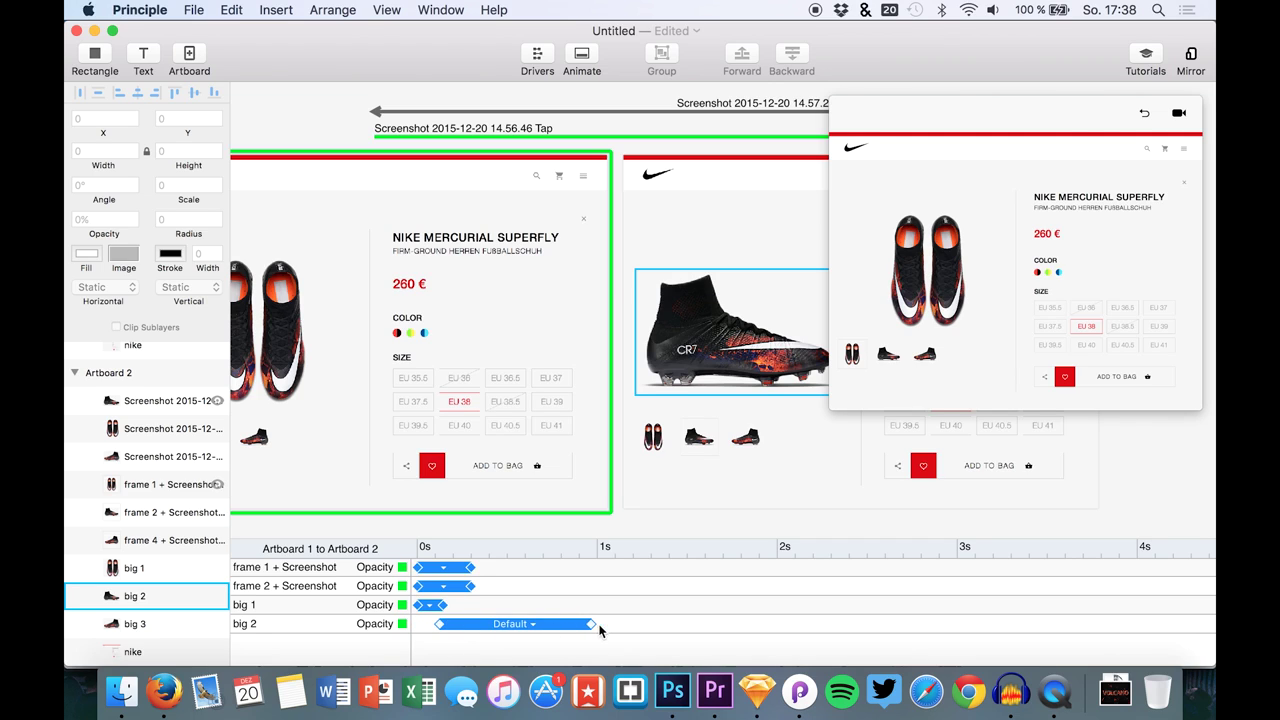
pyautogui.moveTo(596, 624); pyautogui.dragTo(509, 627)
# Step: Restart the preview and alternate repeatedly between the first two thumbnails to examine the staggered fades both ways
pyautogui.click(1141, 115)
pyautogui.click(565, 521)
pyautogui.click(445, 605)
pyautogui.click(452, 624)
pyautogui.click(432, 607)
pyautogui.click(903, 379)
pyautogui.click(891, 357)
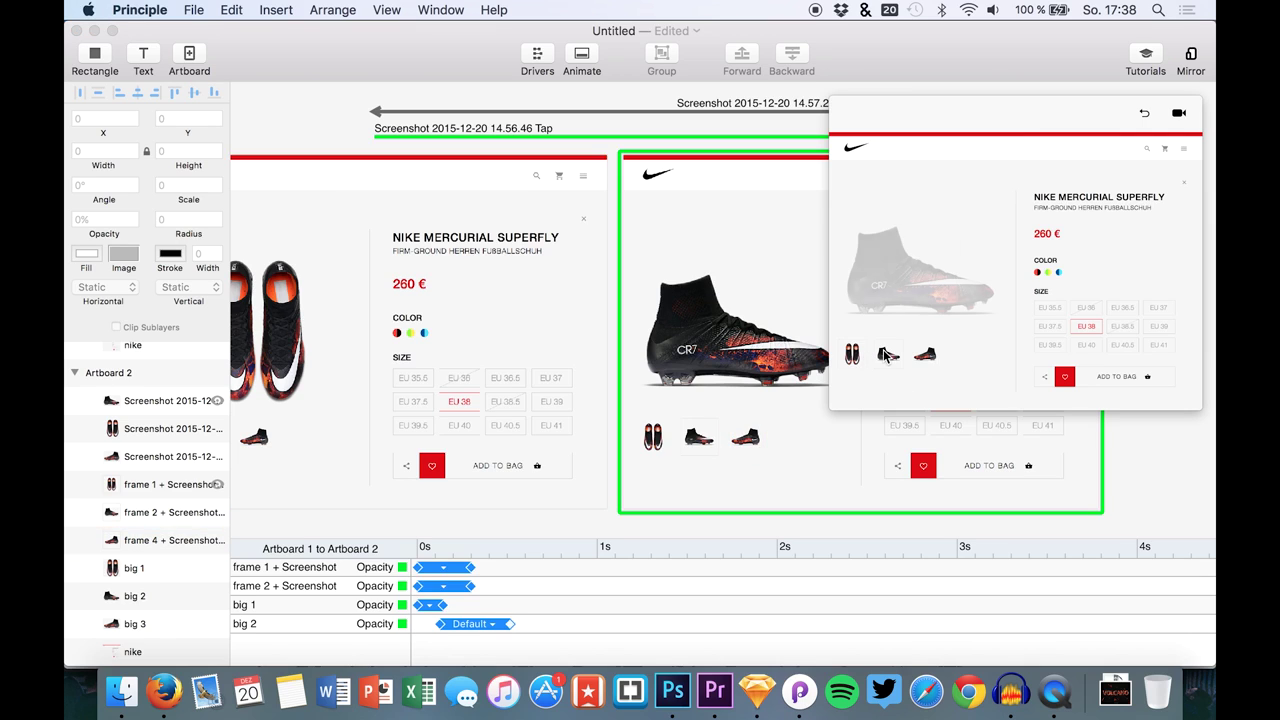
pyautogui.click(885, 358)
pyautogui.click(884, 360)
pyautogui.click(882, 360)
pyautogui.click(887, 356)
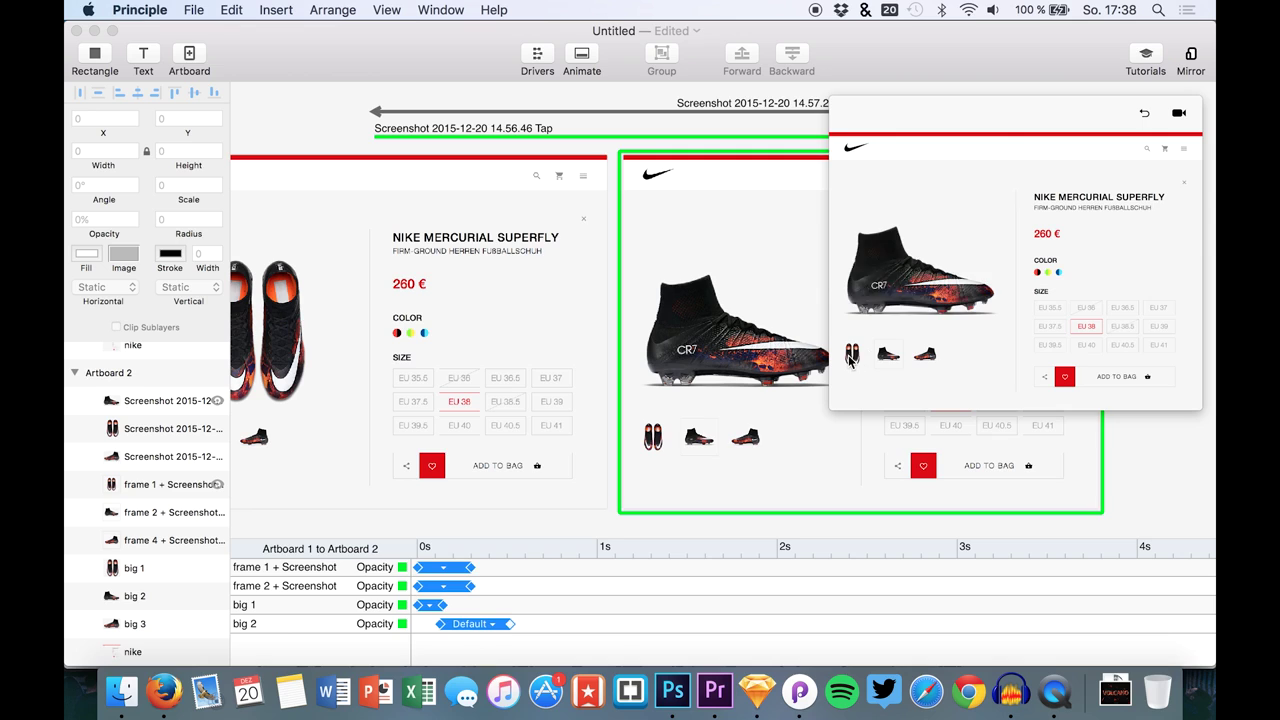
pyautogui.click(853, 360)
pyautogui.click(856, 362)
pyautogui.click(853, 360)
pyautogui.click(888, 358)
pyautogui.click(853, 356)
pyautogui.click(888, 358)
pyautogui.click(853, 360)
pyautogui.click(888, 358)
pyautogui.click(853, 360)
pyautogui.click(888, 360)
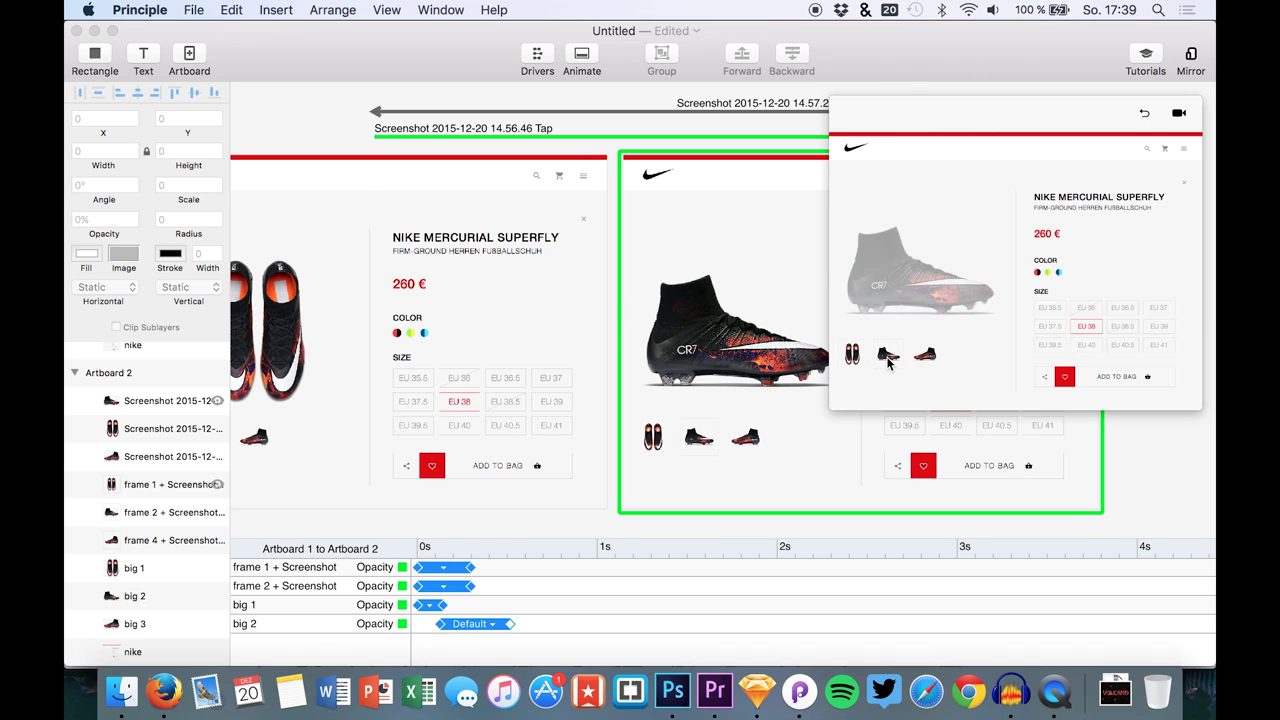
# Step: Duplicate Artboard 2 as a third artboard and expand the copy's layers
pyautogui.click(75, 373)
pyautogui.click(72, 354)
pyautogui.press('super+d')
pyautogui.click(74, 411)
pyautogui.scroll(-2, 148, 430)
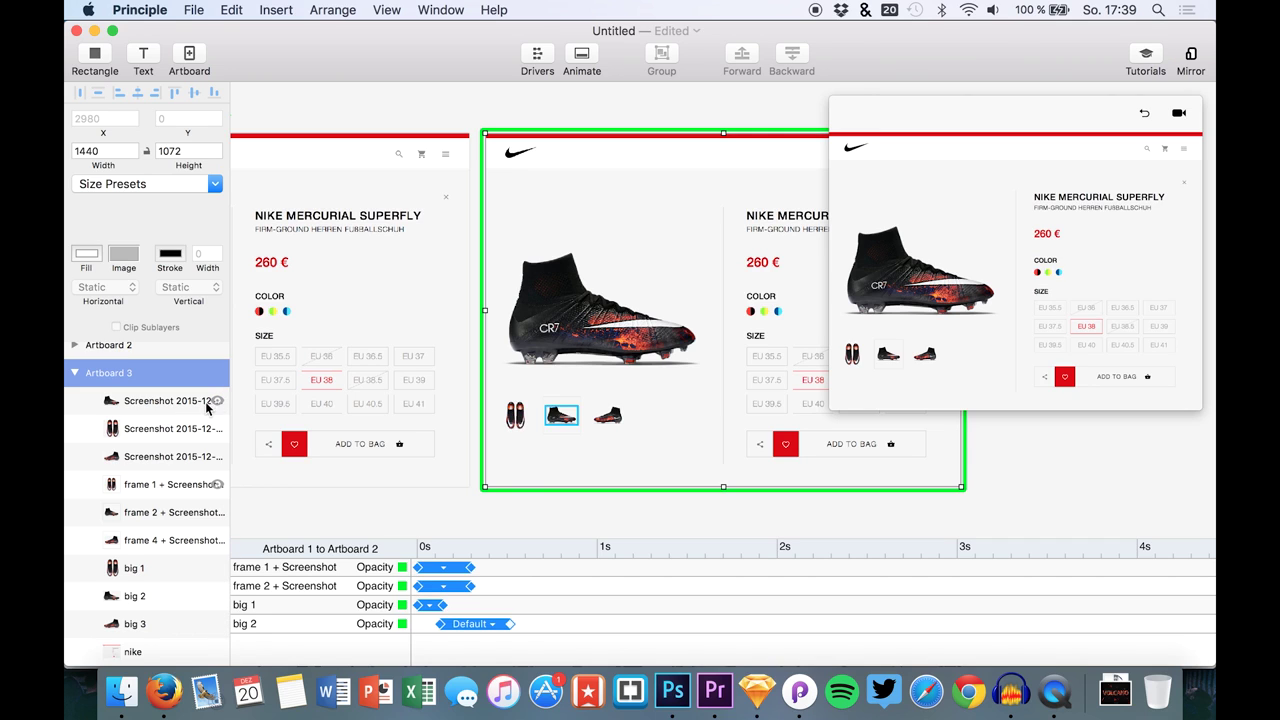
pyautogui.scroll(-1, 163, 549)
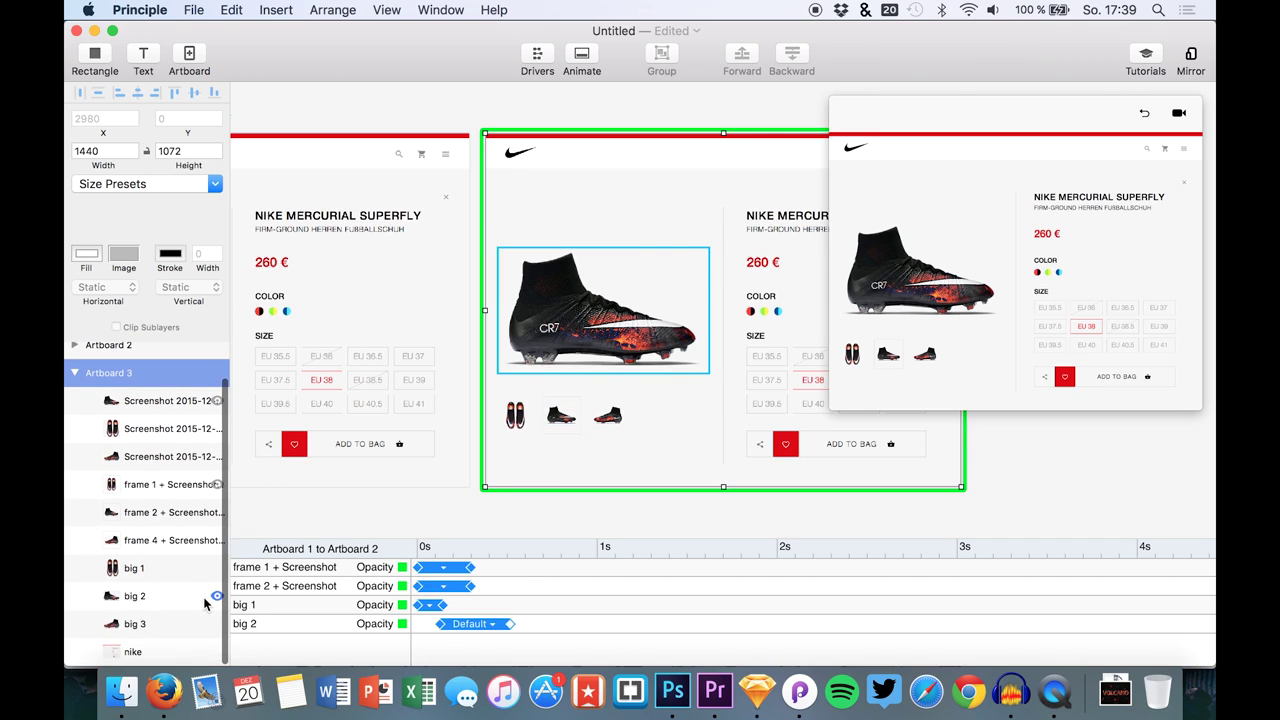
# Step: On Artboard 3, raise the opacity of big 3 to full and set the opacity of big 2 to 0%
pyautogui.click(172, 594)
pyautogui.scroll(1, 170, 600)
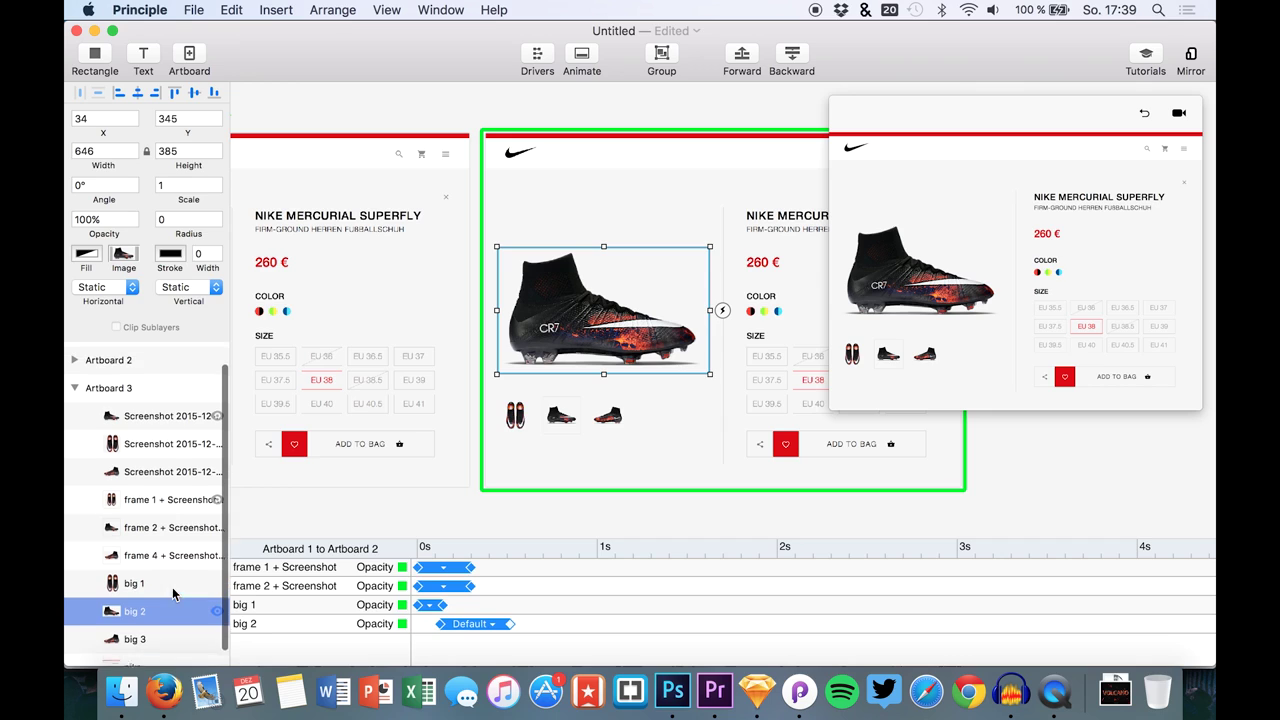
pyautogui.click(140, 648)
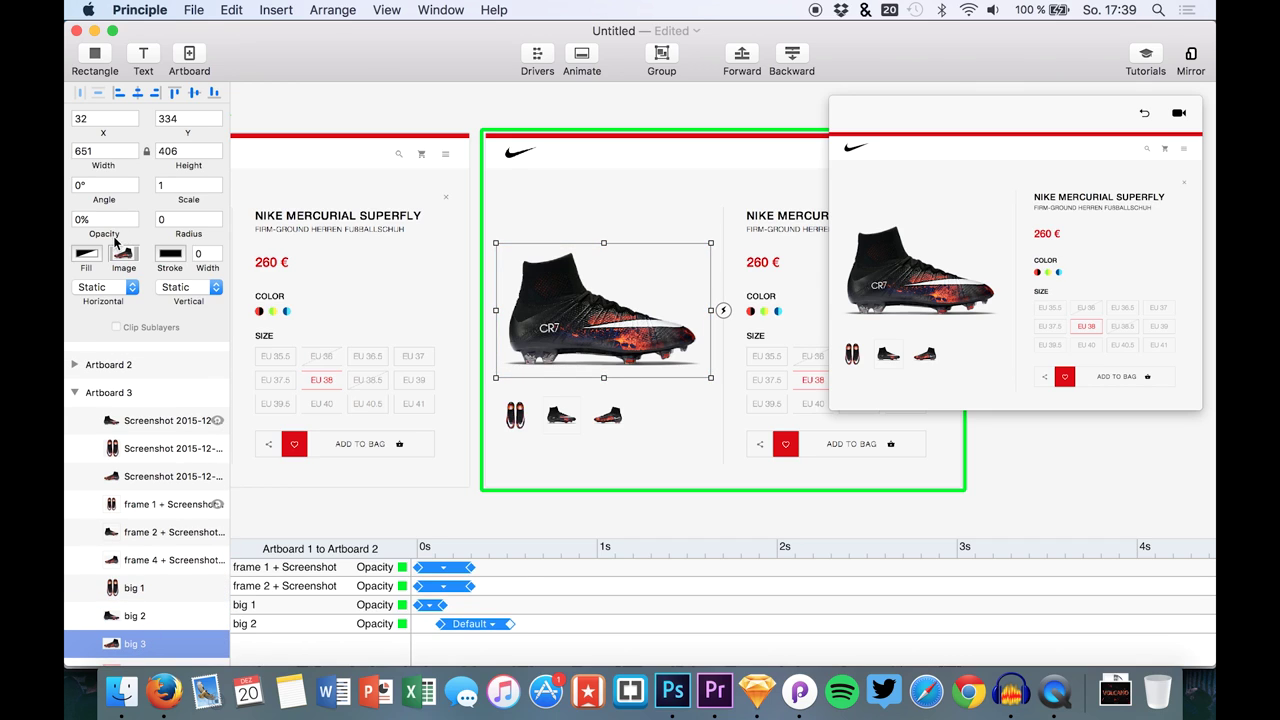
pyautogui.click(134, 616)
pyautogui.moveTo(104, 233); pyautogui.dragTo(64, 240)
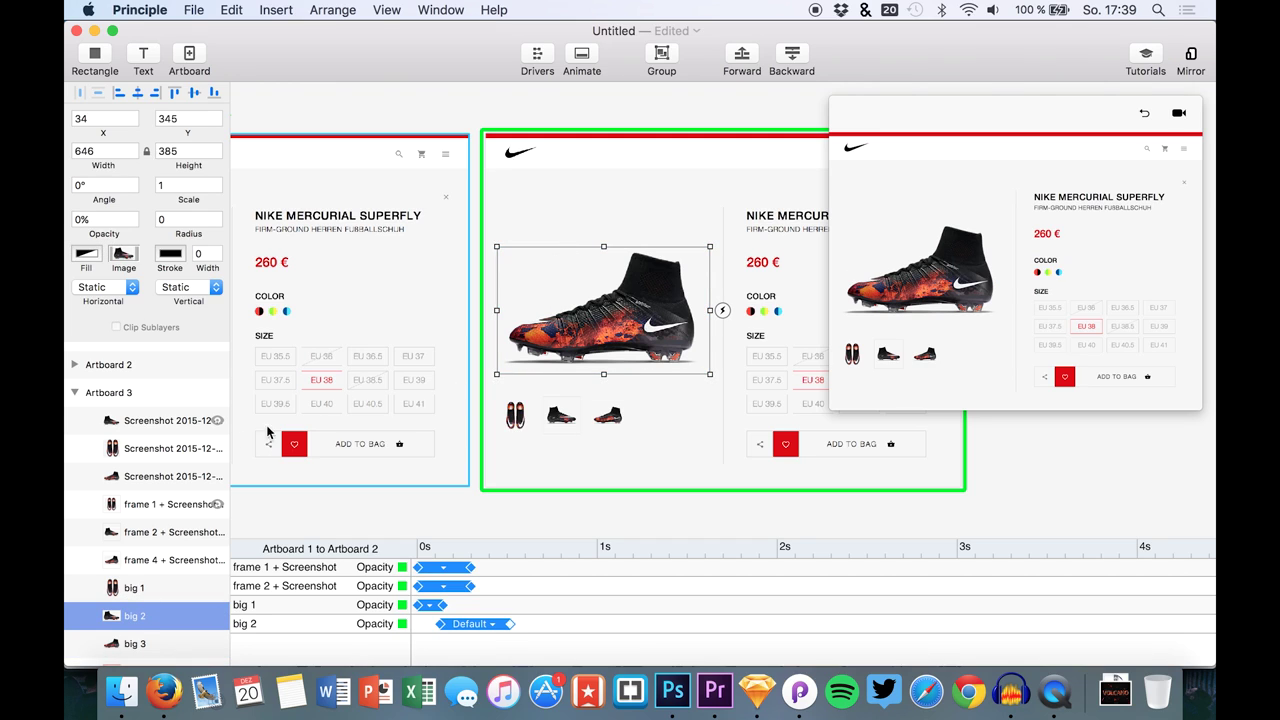
# Step: On Artboard 3, hide the frame 2 thumbnail highlight by lowering its opacity and set frame 4's opacity to 100%
pyautogui.click(148, 421)
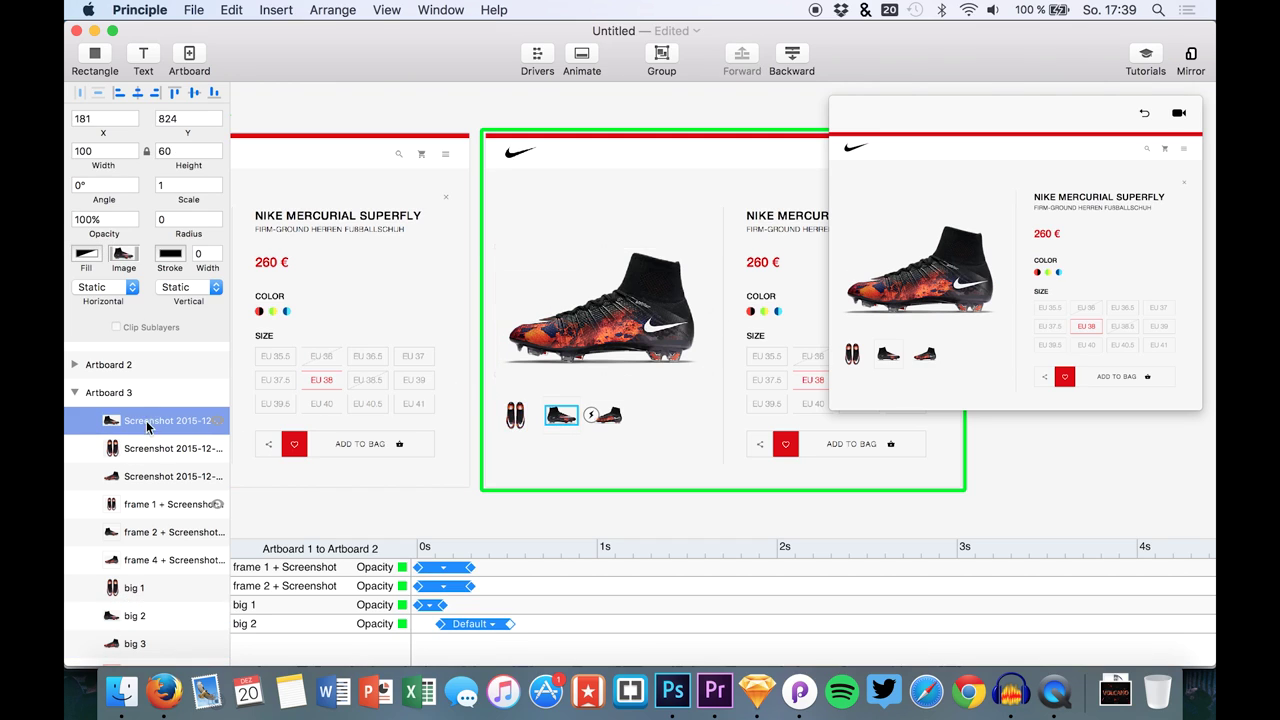
pyautogui.click(172, 505)
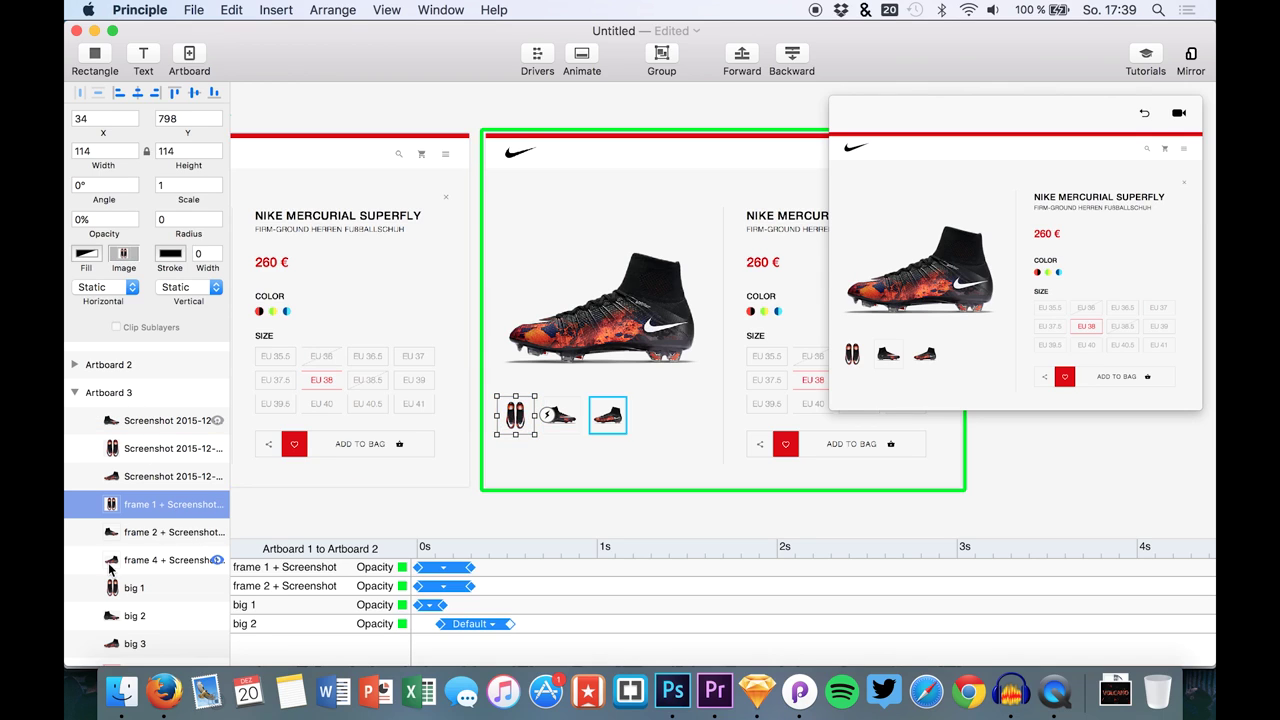
pyautogui.click(154, 532)
pyautogui.moveTo(113, 240); pyautogui.dragTo(65, 238)
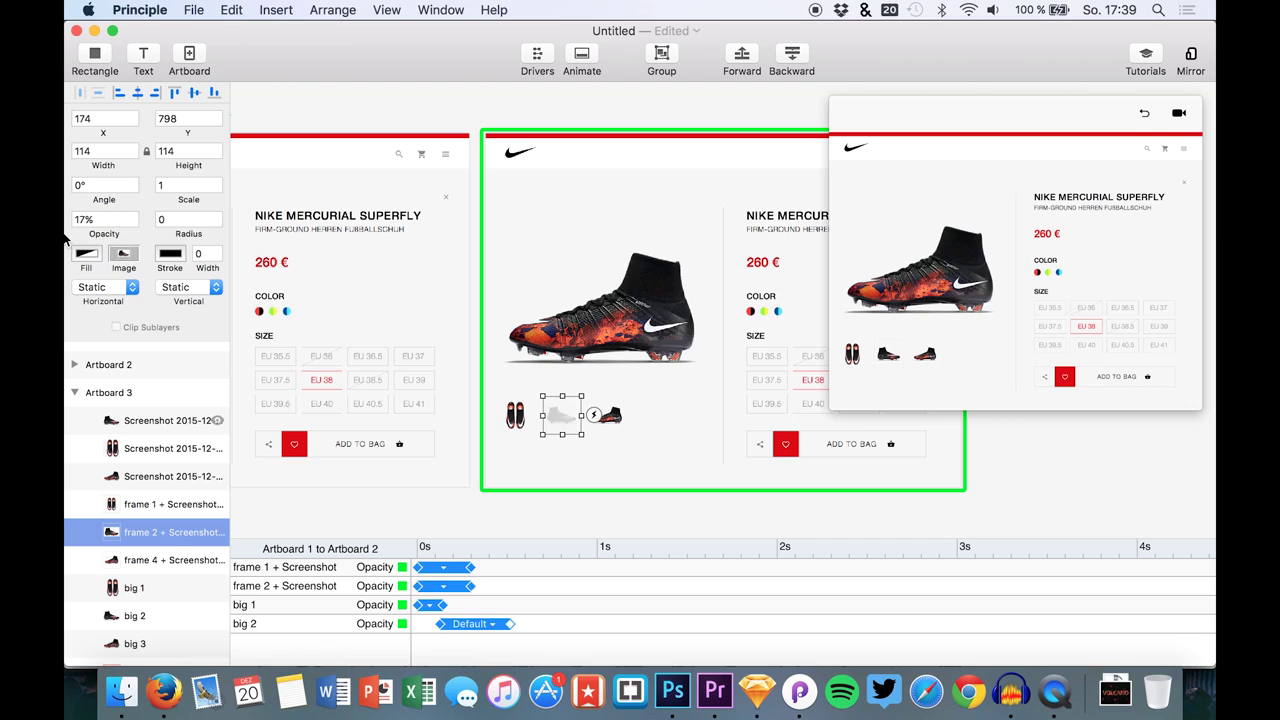
pyautogui.click(134, 588)
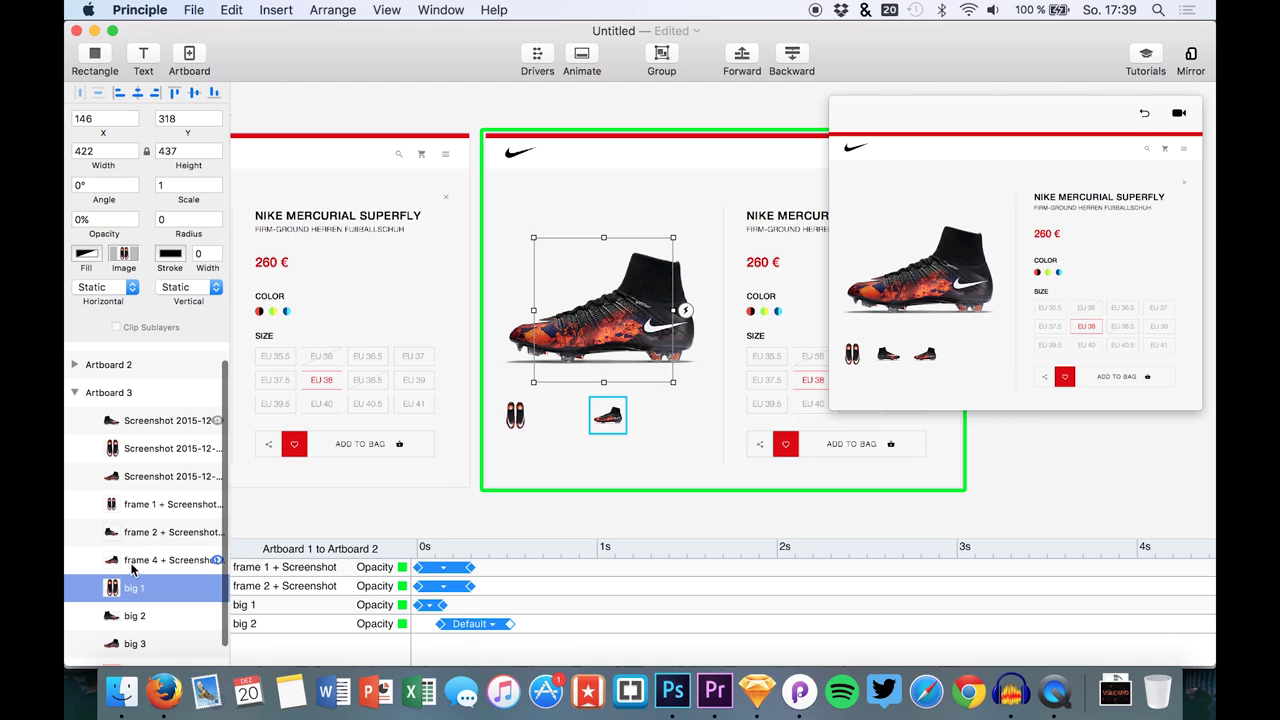
pyautogui.click(134, 560)
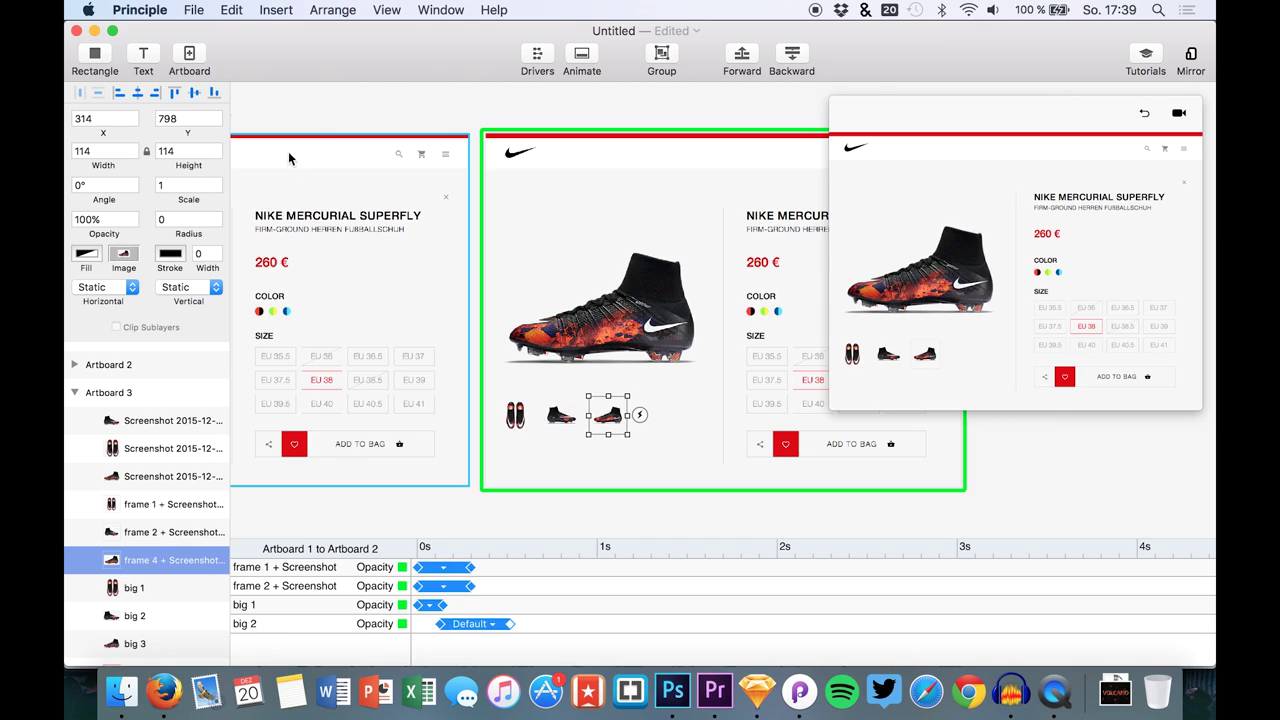
# Step: Link the third thumbnail on Artboard 2 to Artboard 3 with a Tap event
pyautogui.click(600, 300)
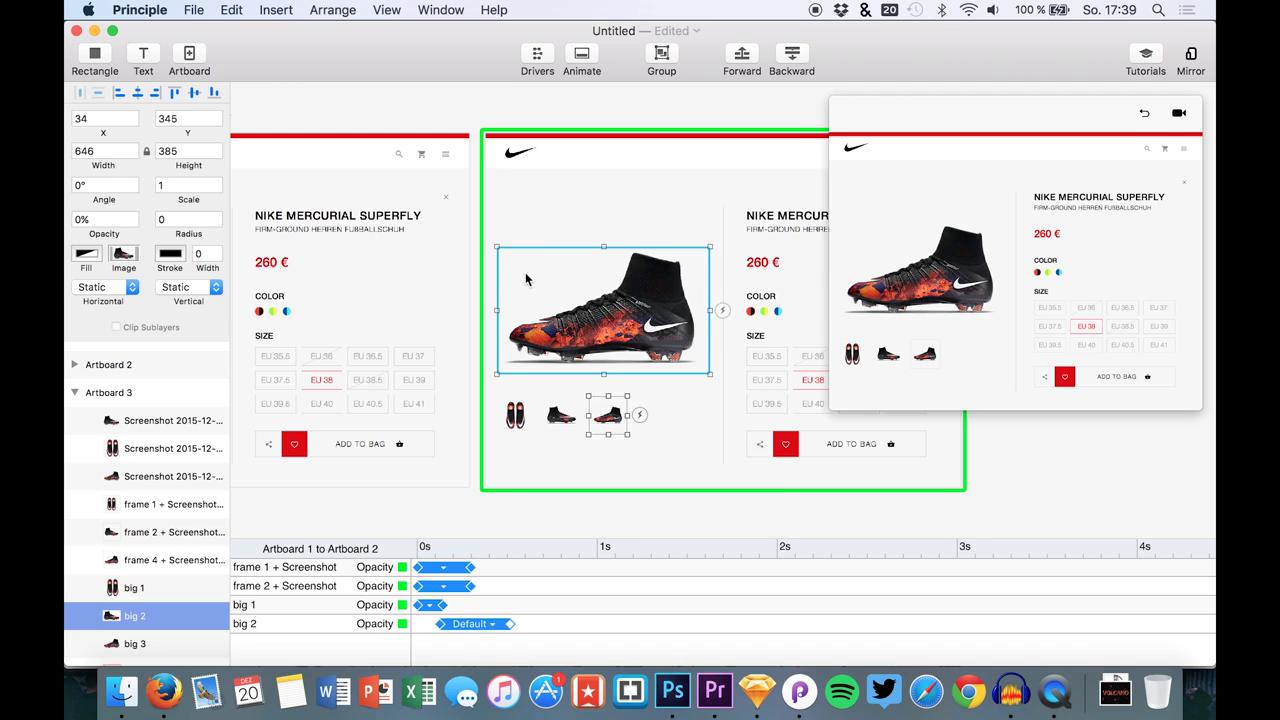
pyautogui.hscroll(-6, 360, 370)
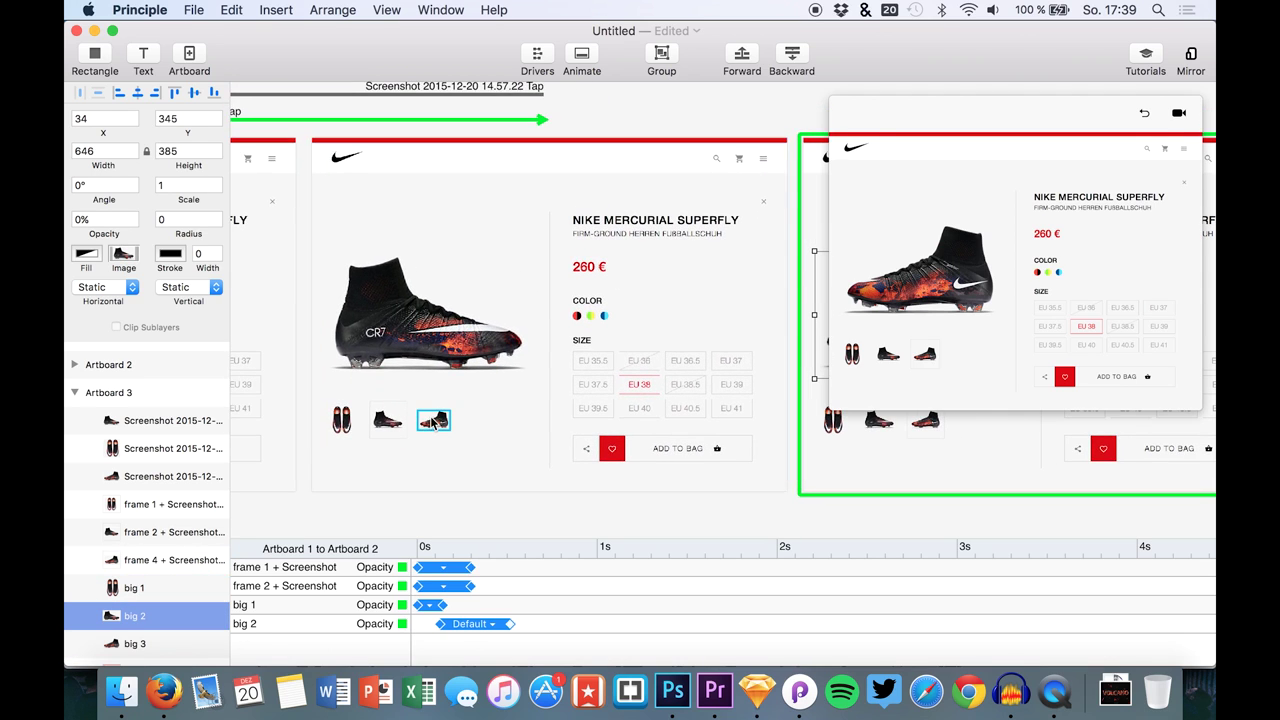
pyautogui.click(436, 420)
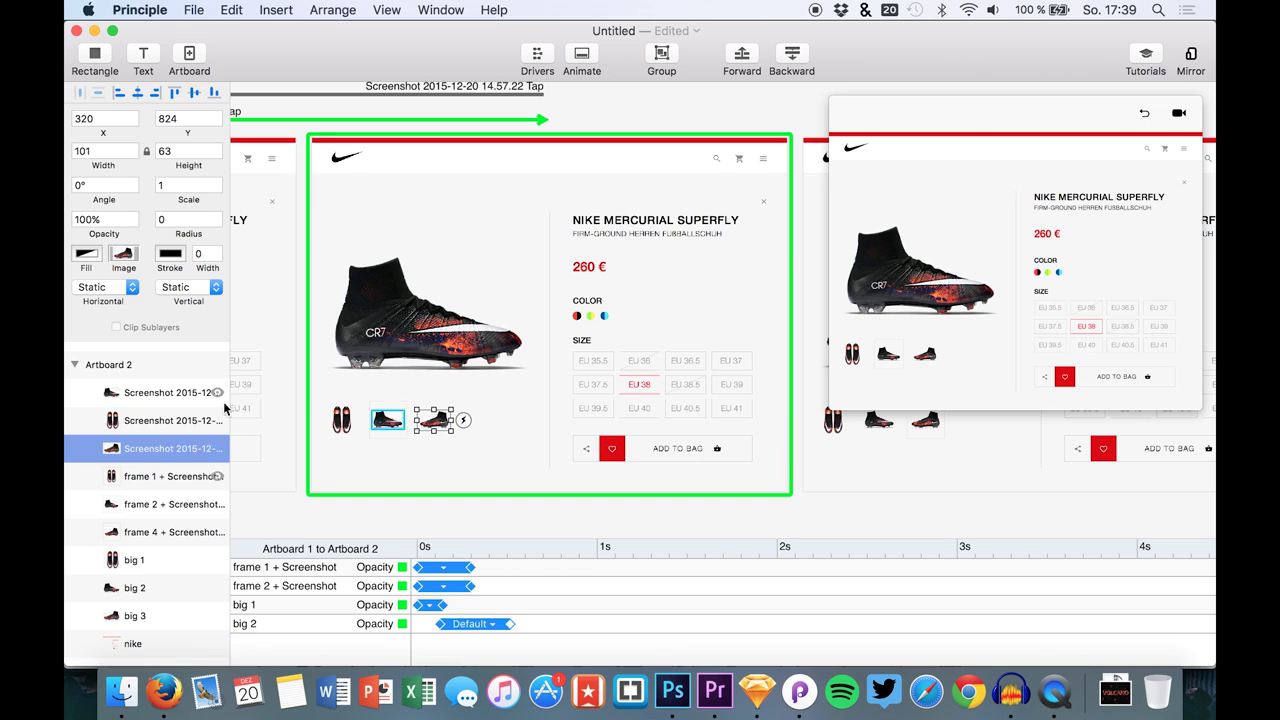
pyautogui.hscroll(-2, 344, 418)
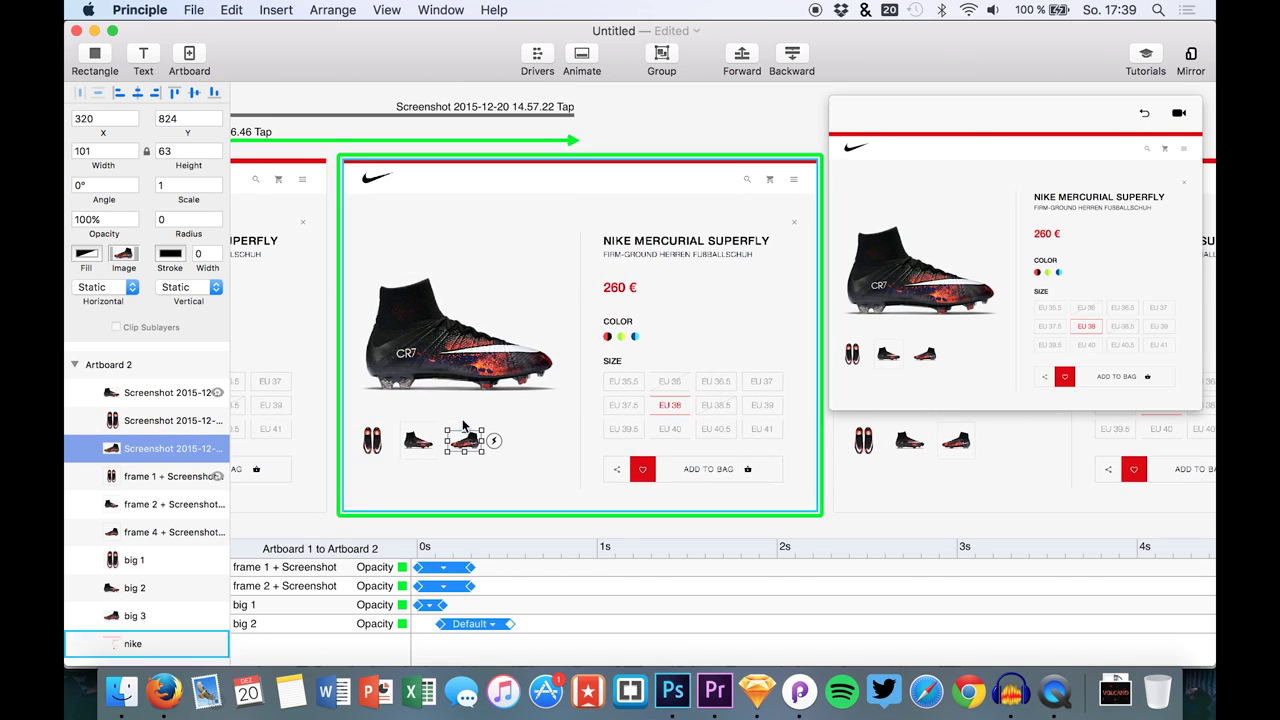
pyautogui.click(1083, 184)
pyautogui.click(516, 456)
pyautogui.click(493, 440)
pyautogui.click(510, 368)
pyautogui.click(900, 443)
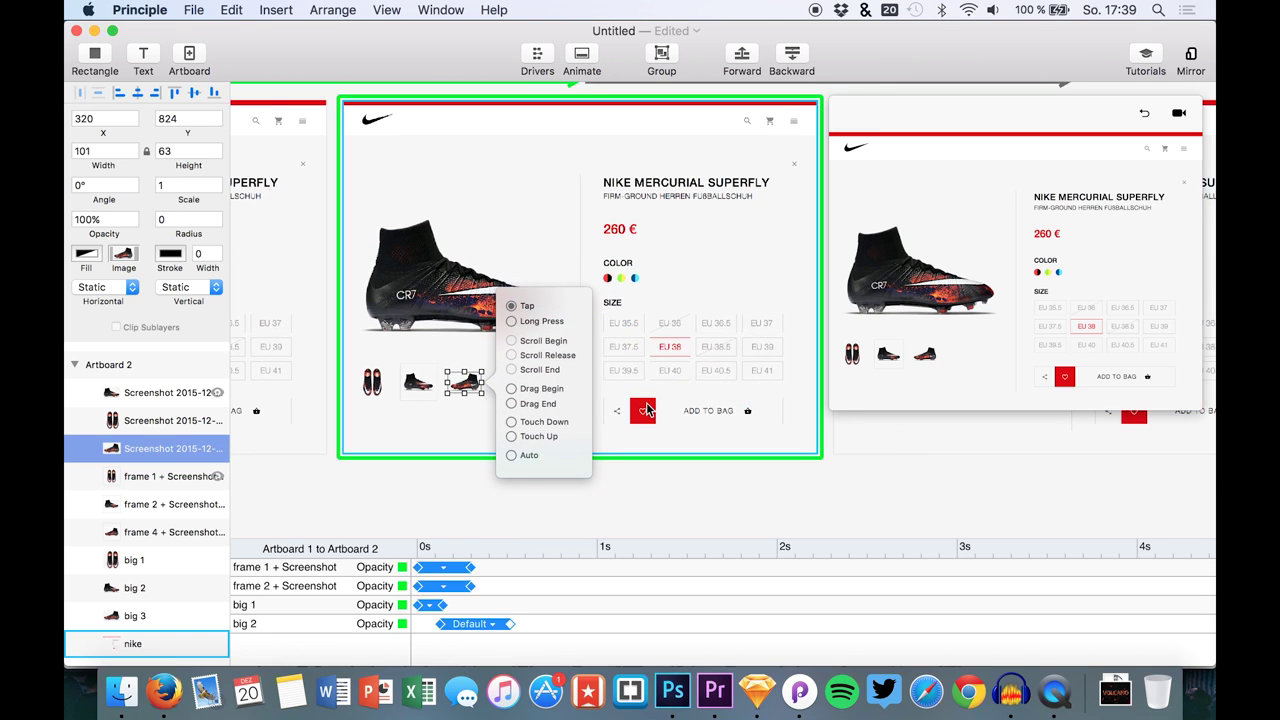
# Step: Open the Artboard 2 to Artboard 3 transition, then restart the preview and step through the second and third thumbnails
pyautogui.hscroll(4, 648, 410)
pyautogui.click(576, 140)
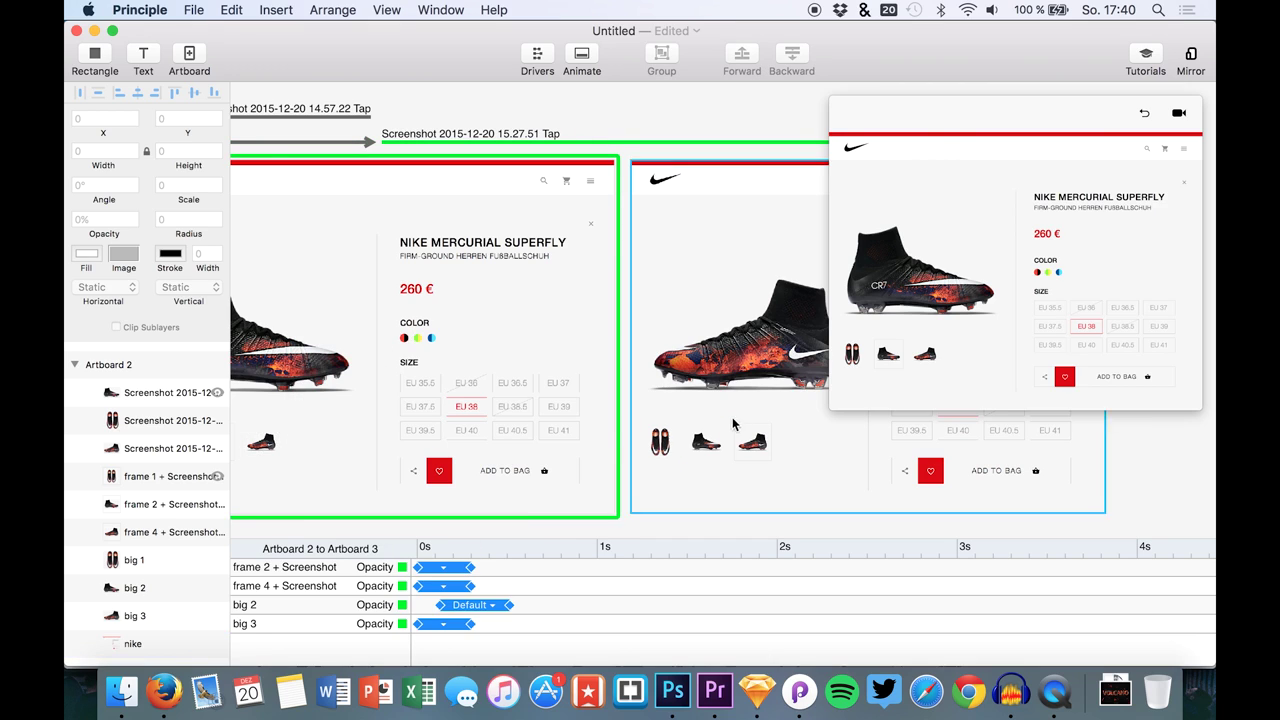
pyautogui.click(863, 176)
pyautogui.click(928, 354)
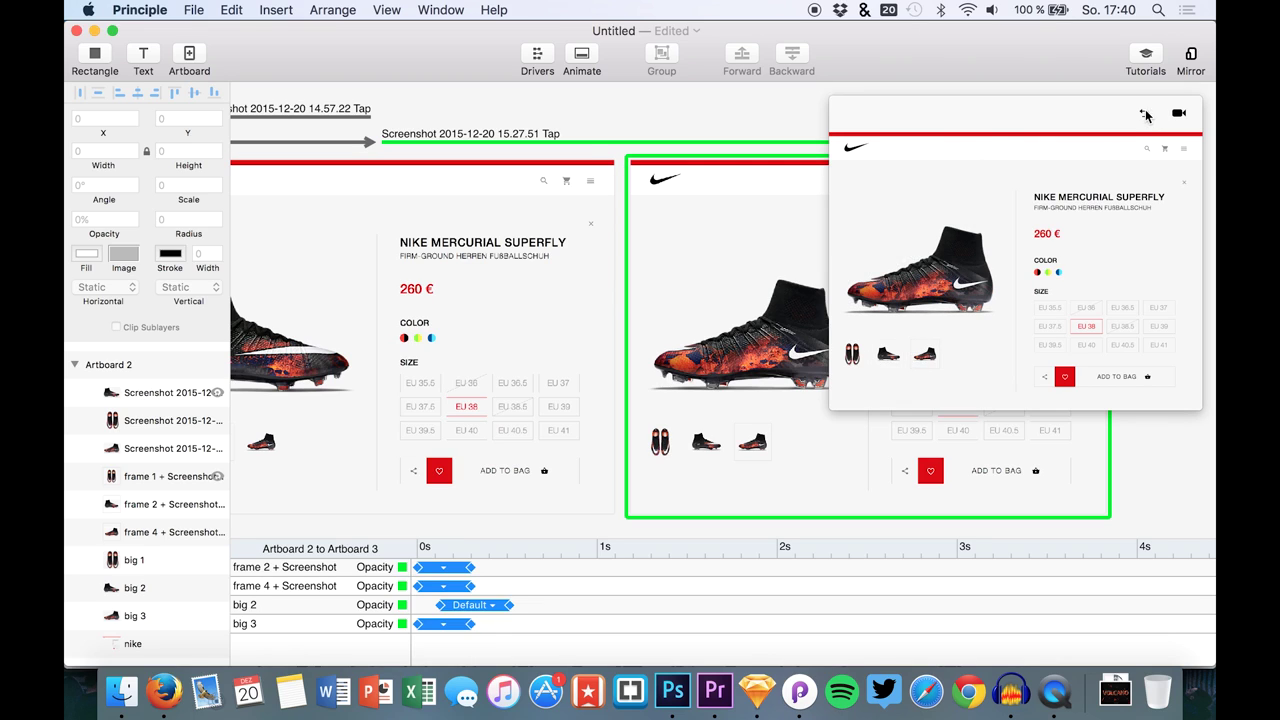
pyautogui.click(1145, 113)
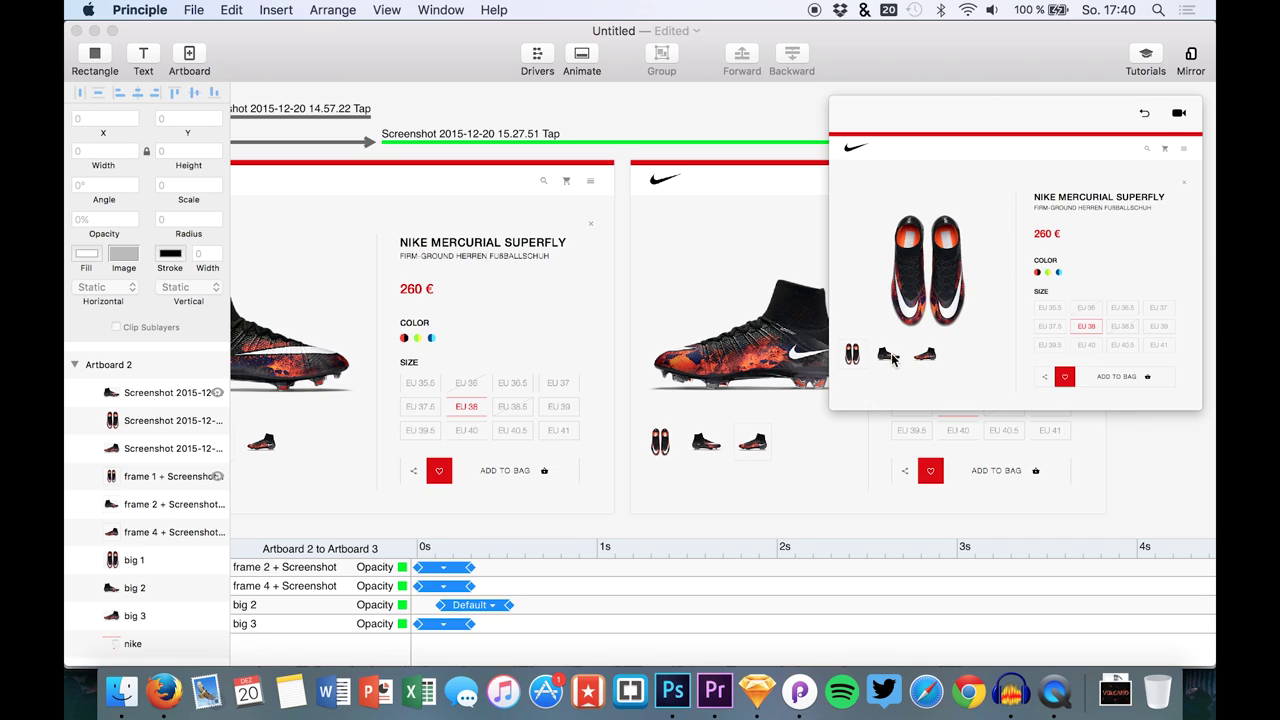
pyautogui.click(890, 355)
pyautogui.click(922, 358)
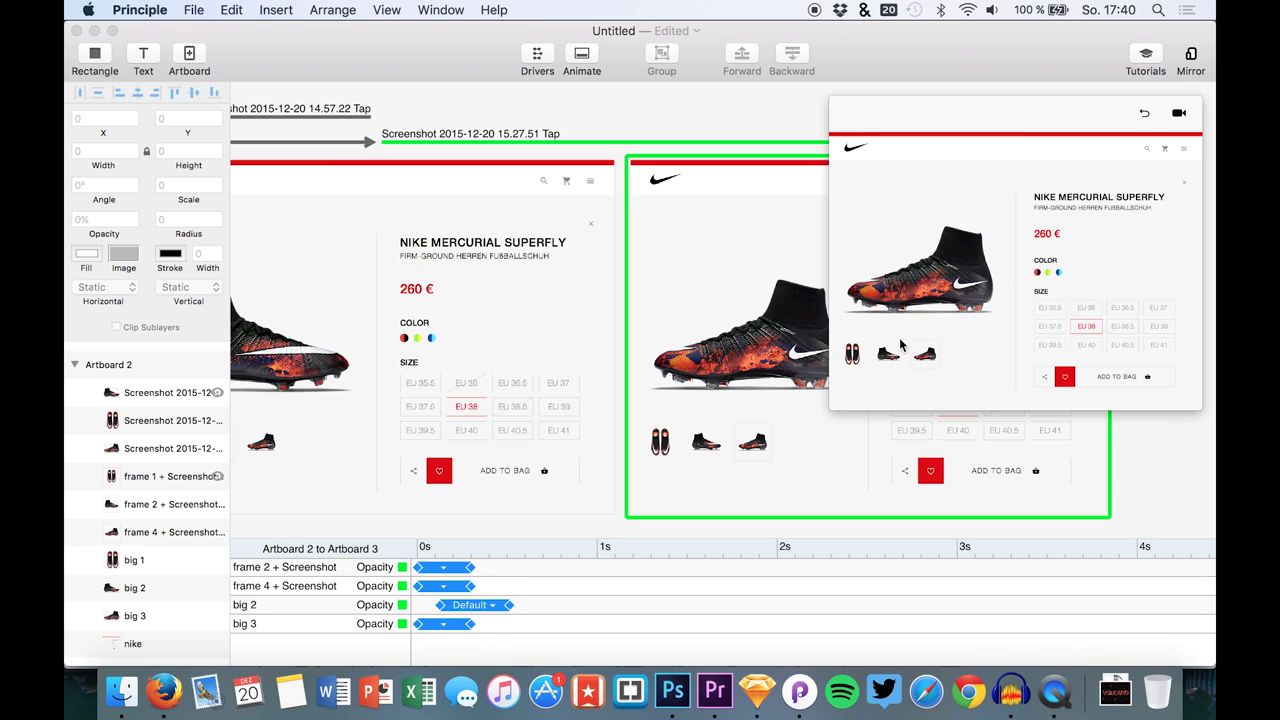
pyautogui.click(803, 358)
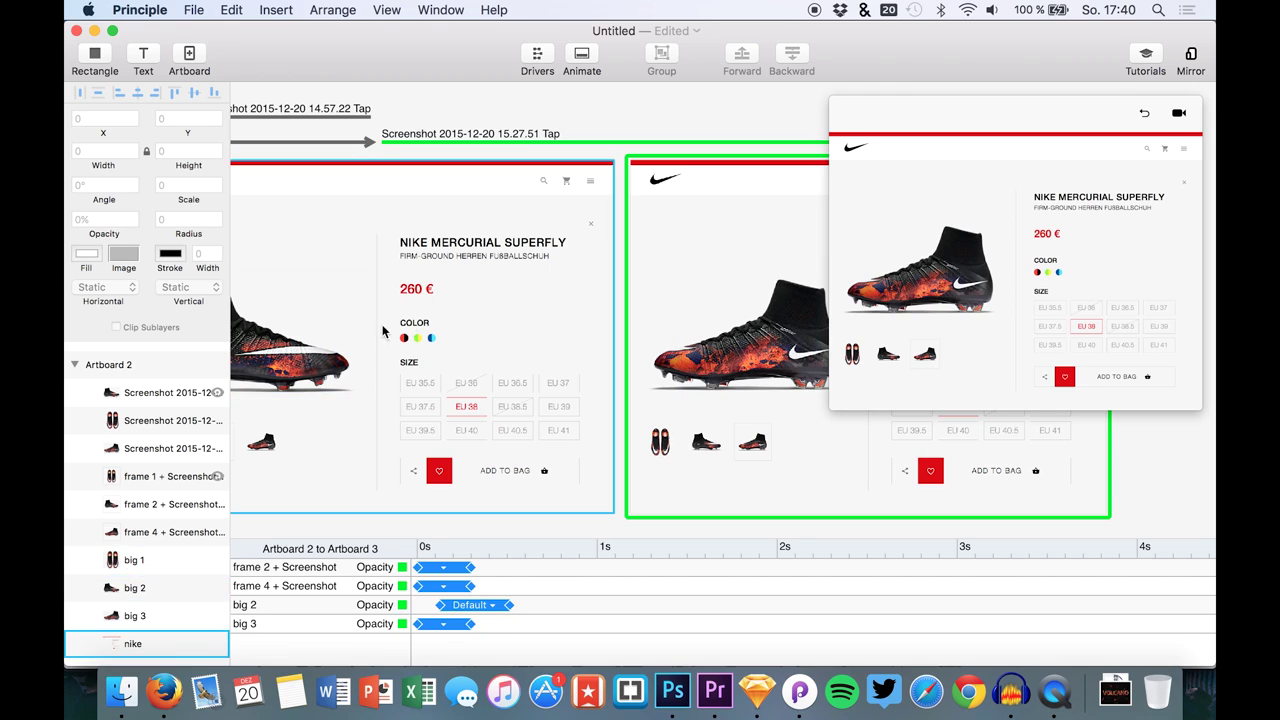
pyautogui.click(1132, 131)
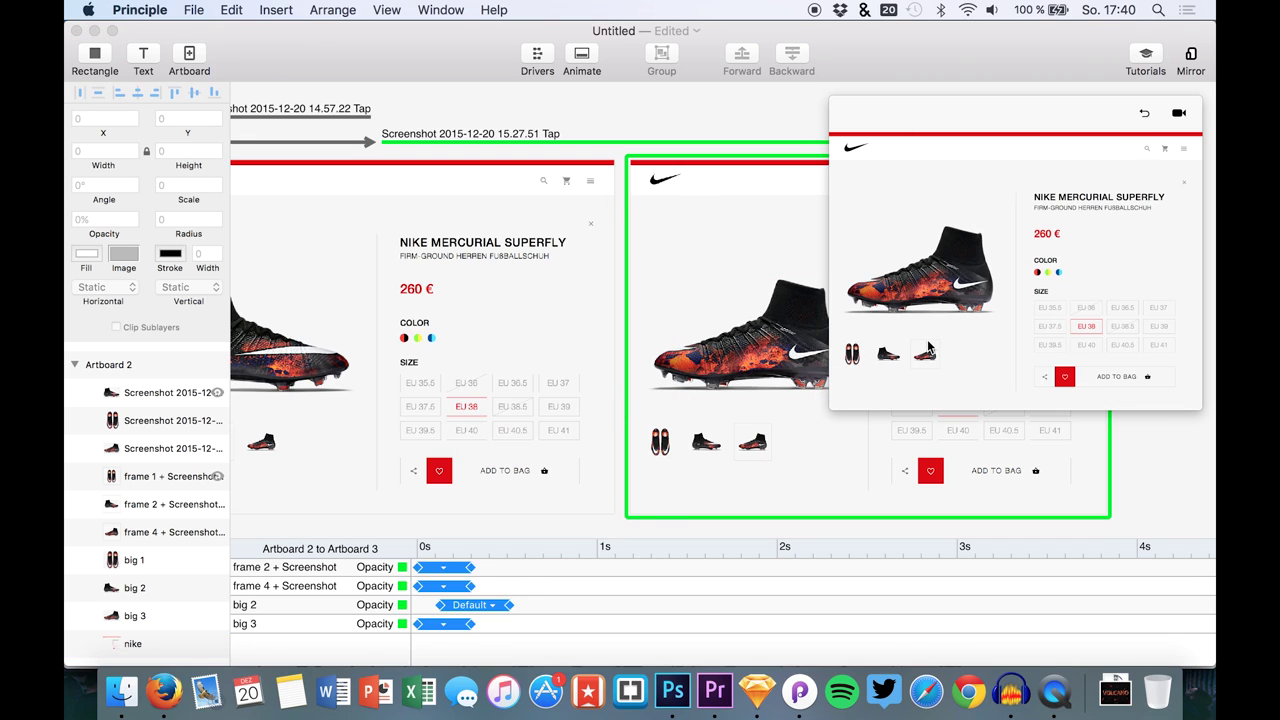
# Step: Link the second thumbnail on Artboard 3 back to Artboard 2 with a Tap event
pyautogui.click(706, 441)
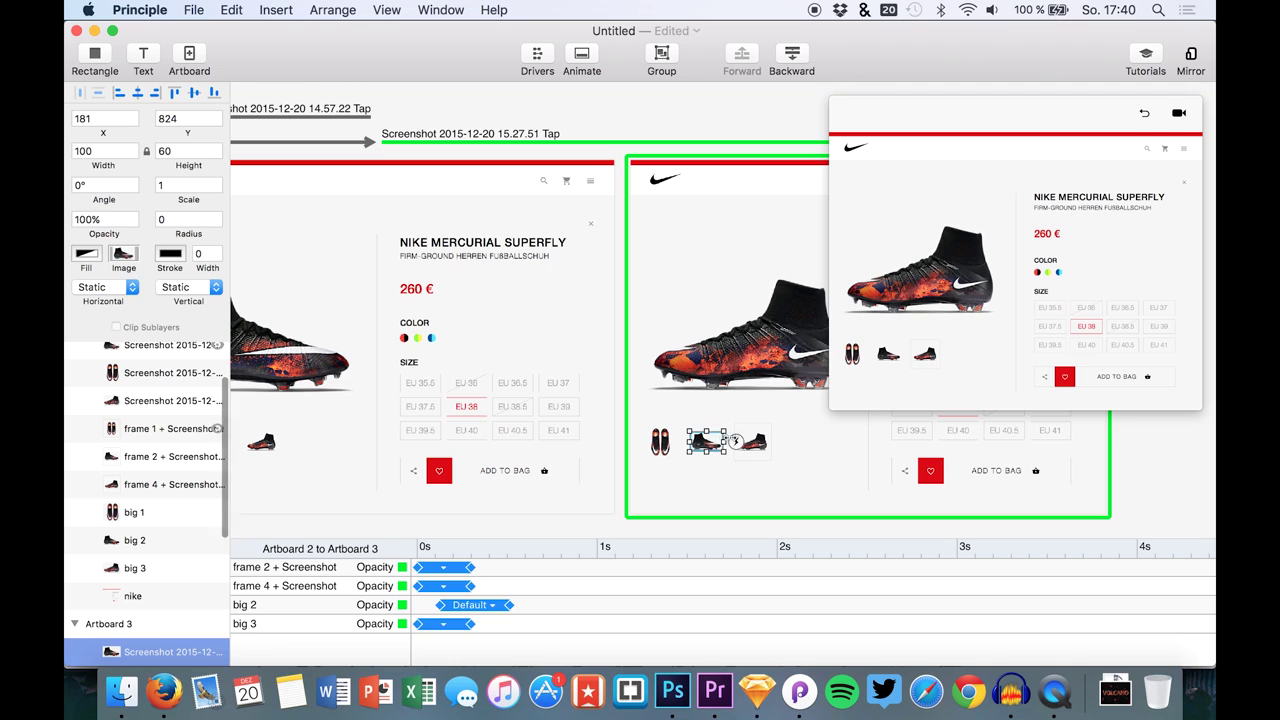
pyautogui.click(735, 446)
pyautogui.click(757, 364)
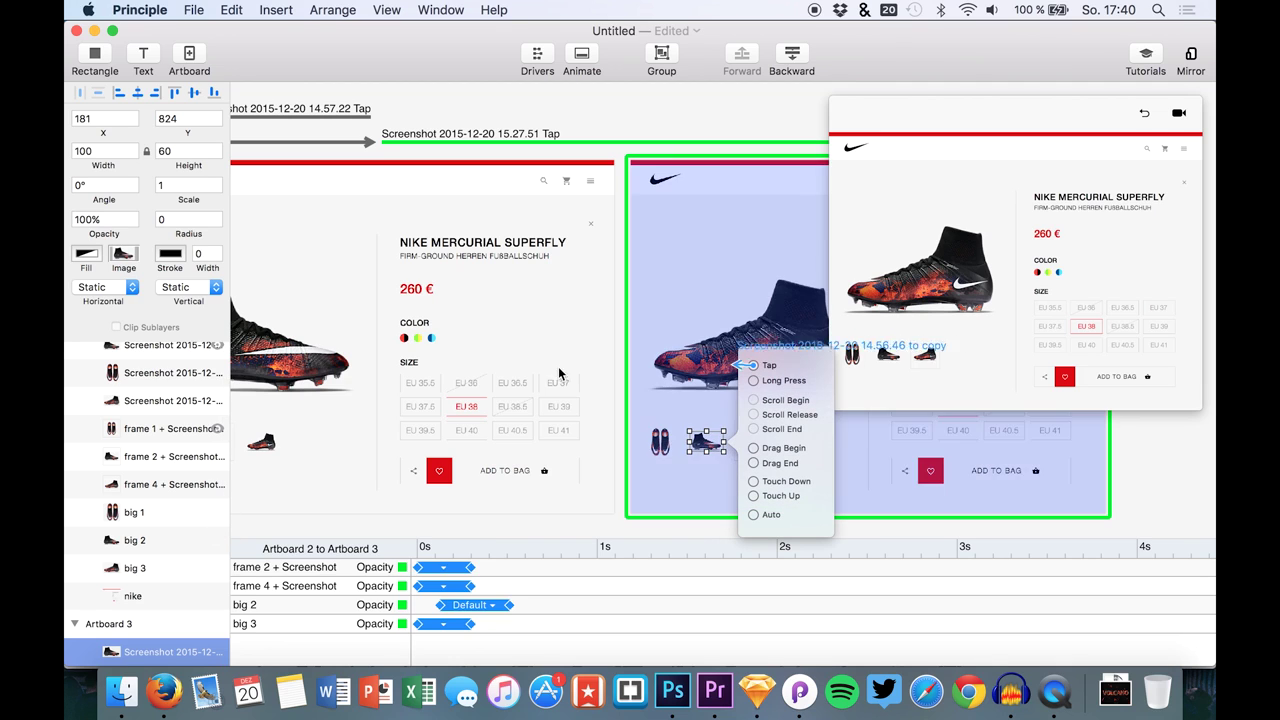
pyautogui.click(957, 230)
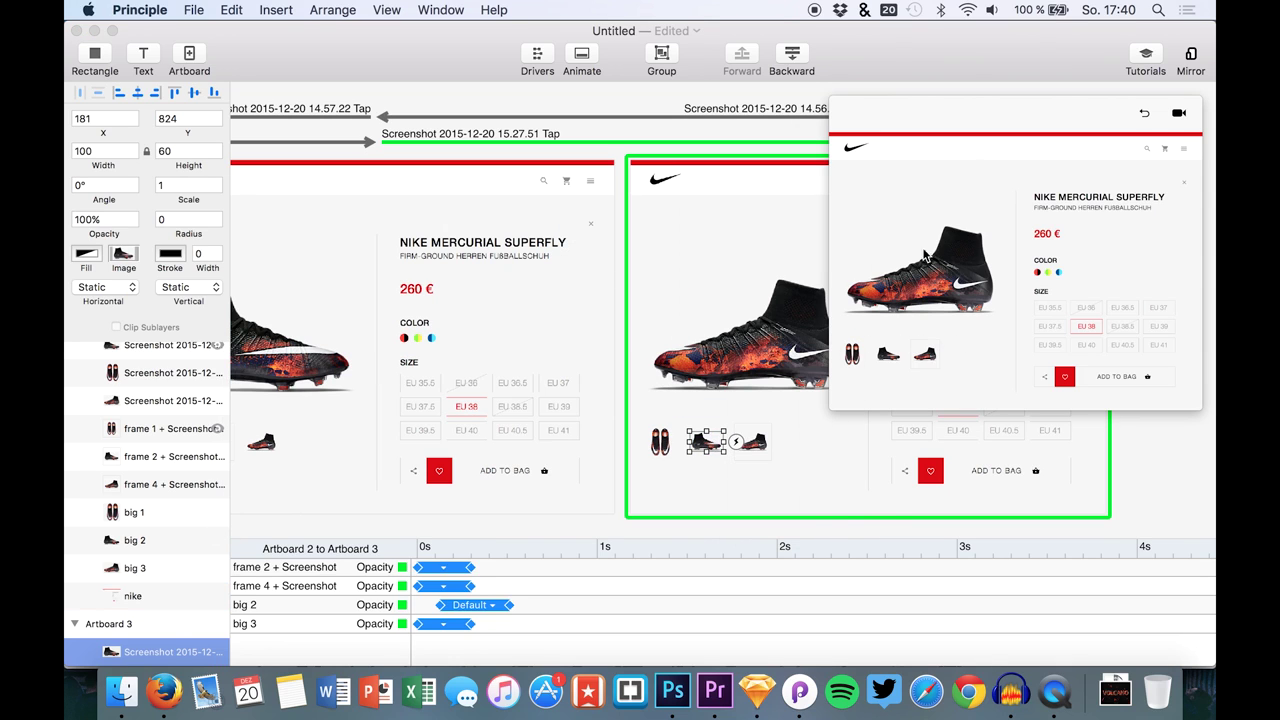
# Step: Switch between the second and third thumbnails in the preview to check the cross-fade in both directions
pyautogui.click(884, 362)
pyautogui.click(926, 360)
pyautogui.click(893, 358)
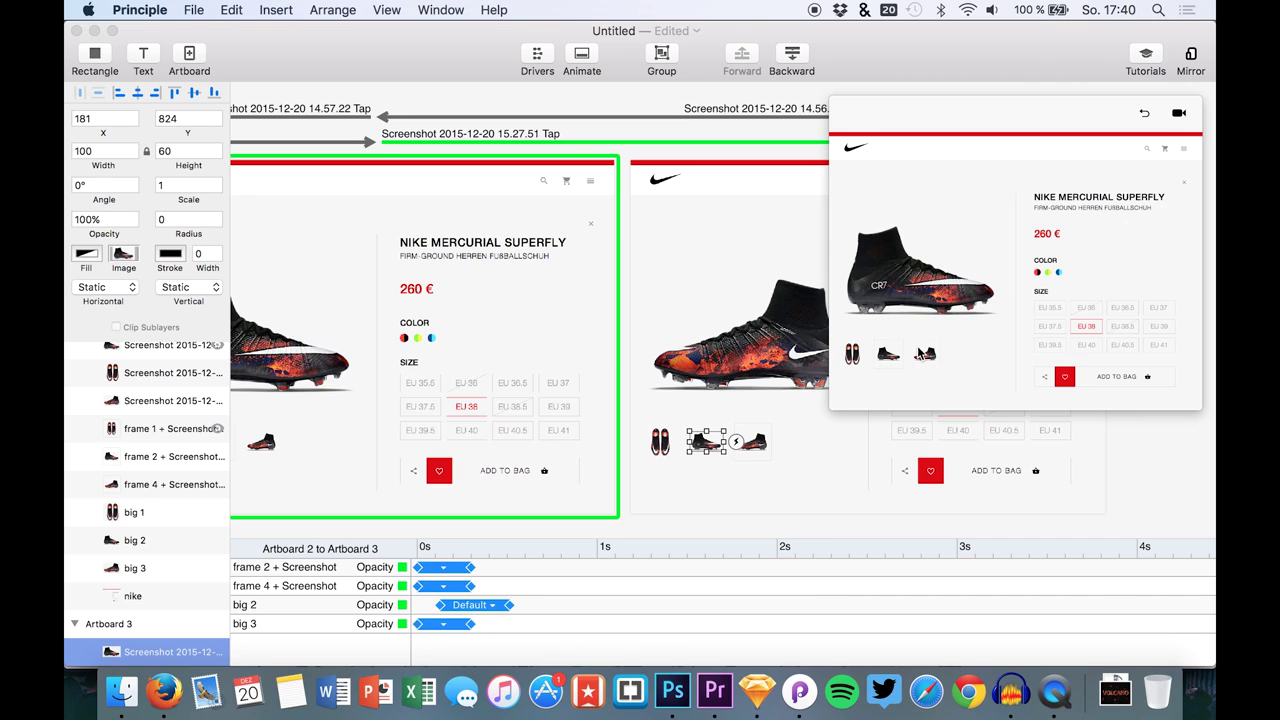
pyautogui.click(920, 352)
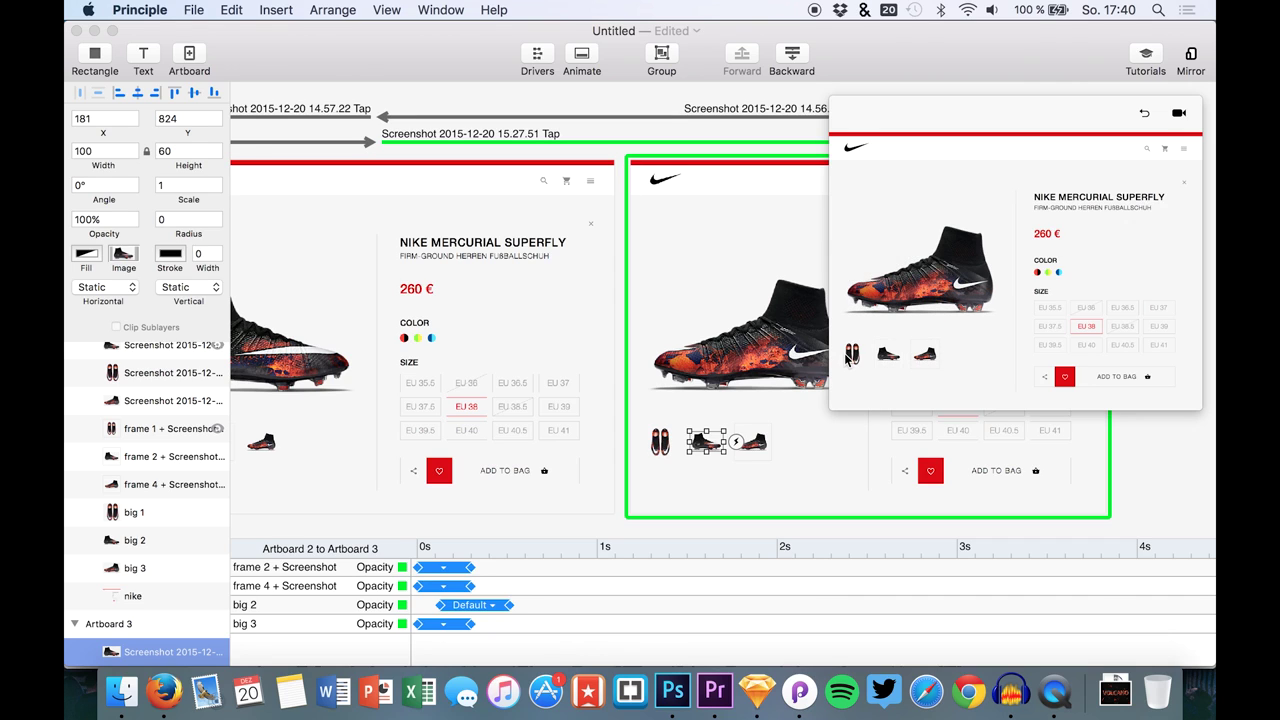
# Step: Link the first thumbnail on Artboard 3 to Artboard 1 with a Tap event and try it in the preview
pyautogui.click(657, 452)
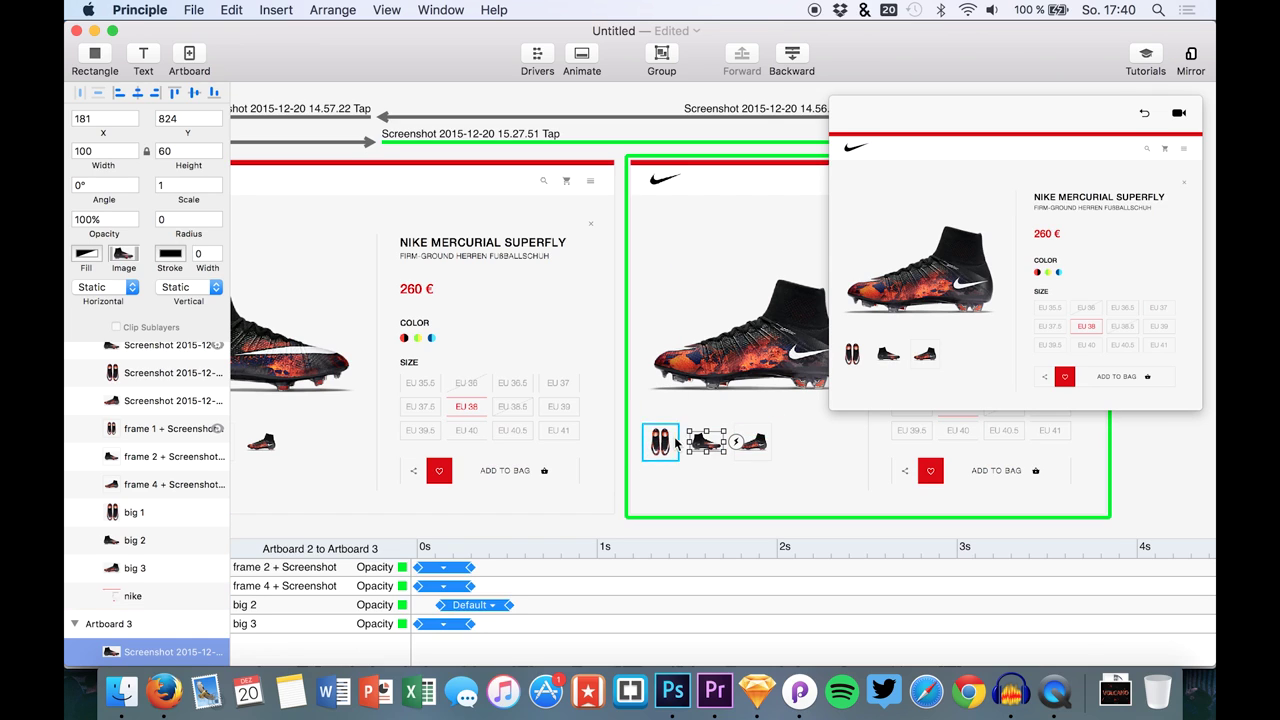
pyautogui.click(668, 442)
pyautogui.click(686, 441)
pyautogui.hscroll(-2, 562, 438)
pyautogui.scroll(-4, 562, 441)
pyautogui.moveTo(732, 362); pyautogui.dragTo(455, 370)
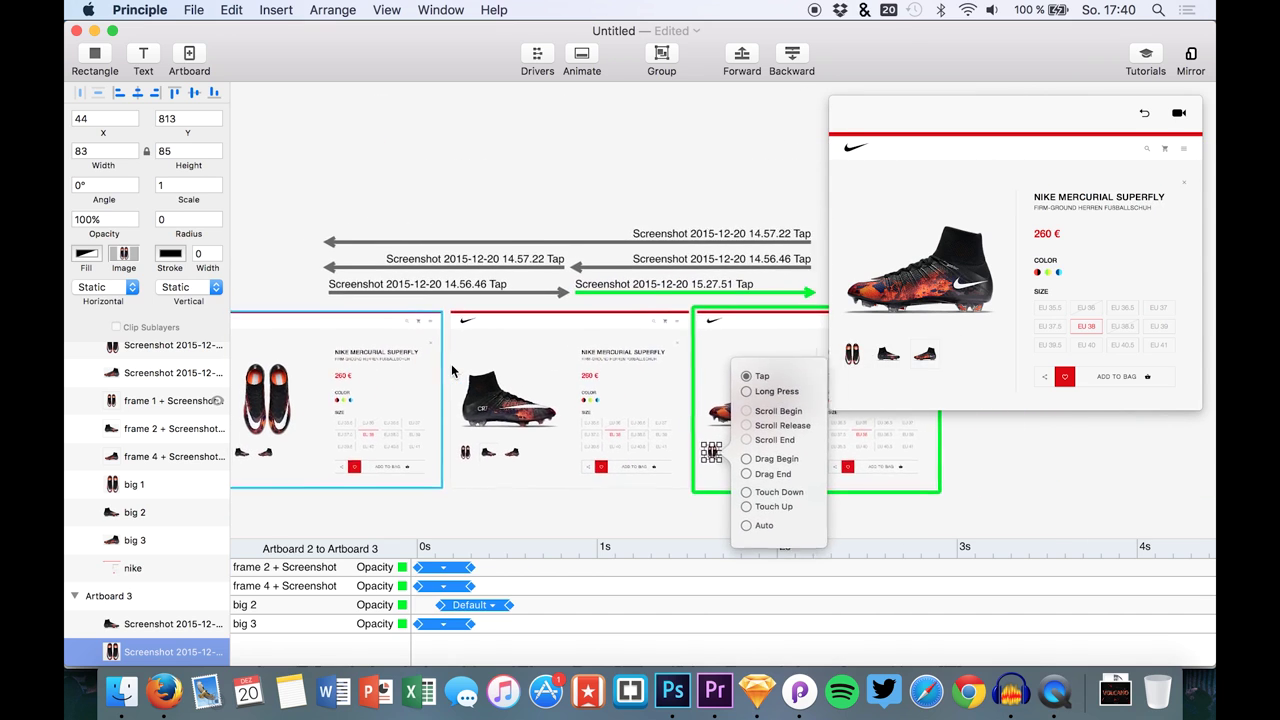
pyautogui.click(854, 354)
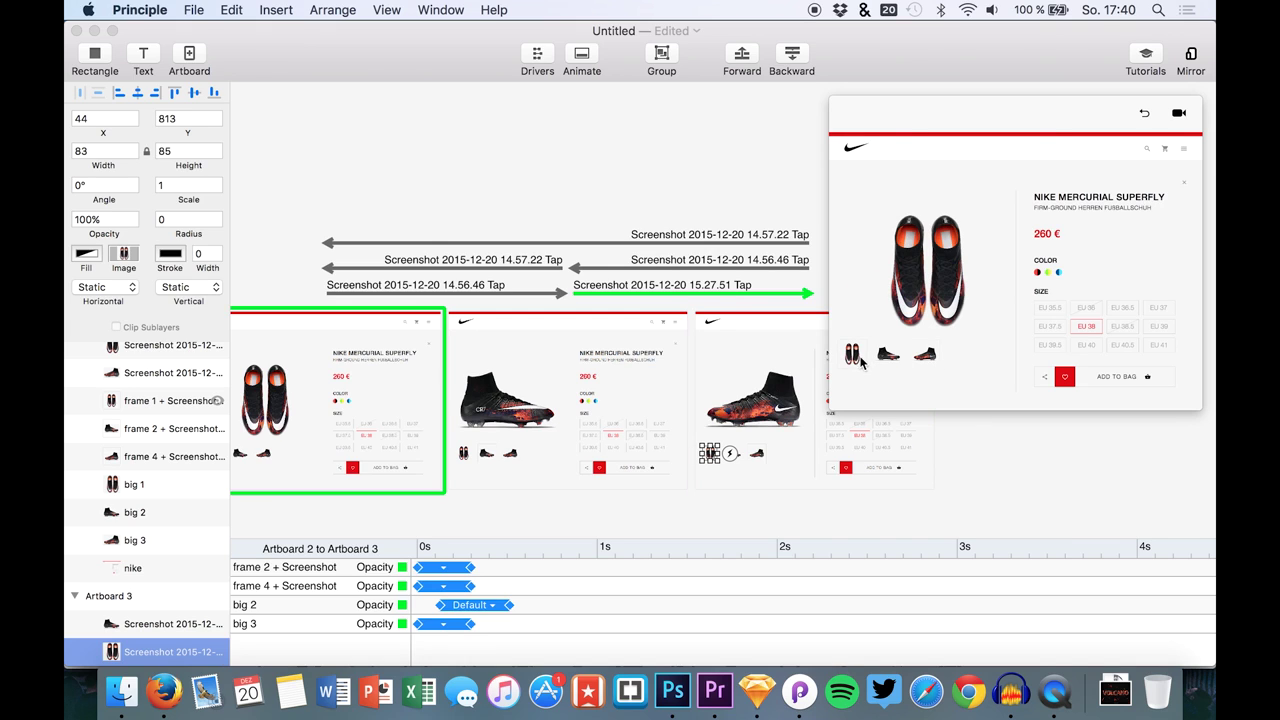
# Step: Link the third thumbnail on Artboard 1 to Artboard 3 with a Tap event
pyautogui.hscroll(-2, 394, 457)
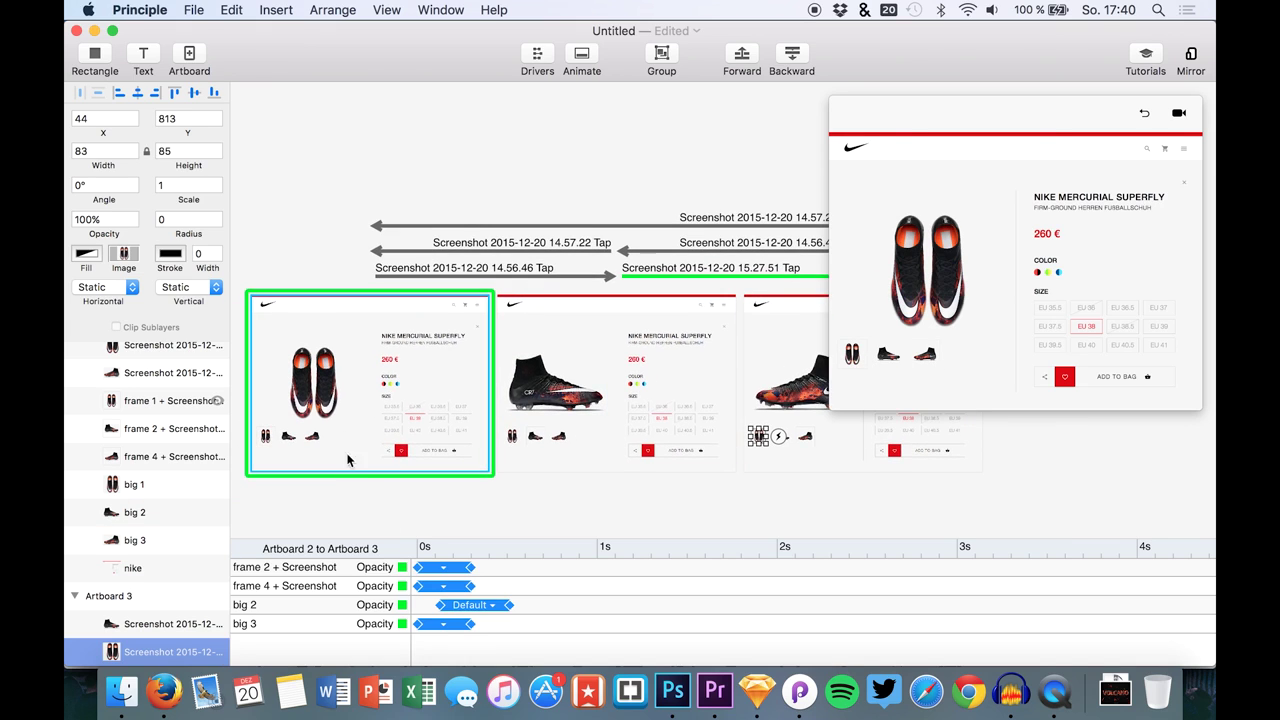
pyautogui.click(318, 434)
pyautogui.click(335, 437)
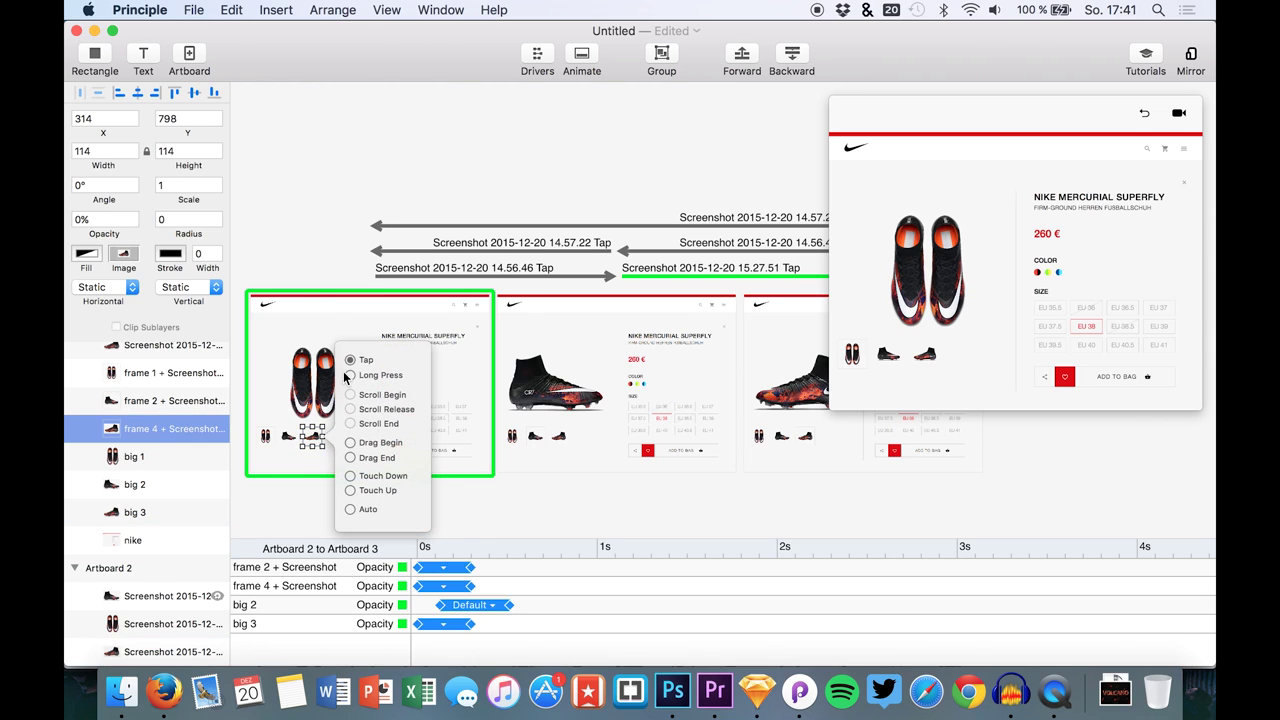
pyautogui.moveTo(357, 366); pyautogui.dragTo(900, 372)
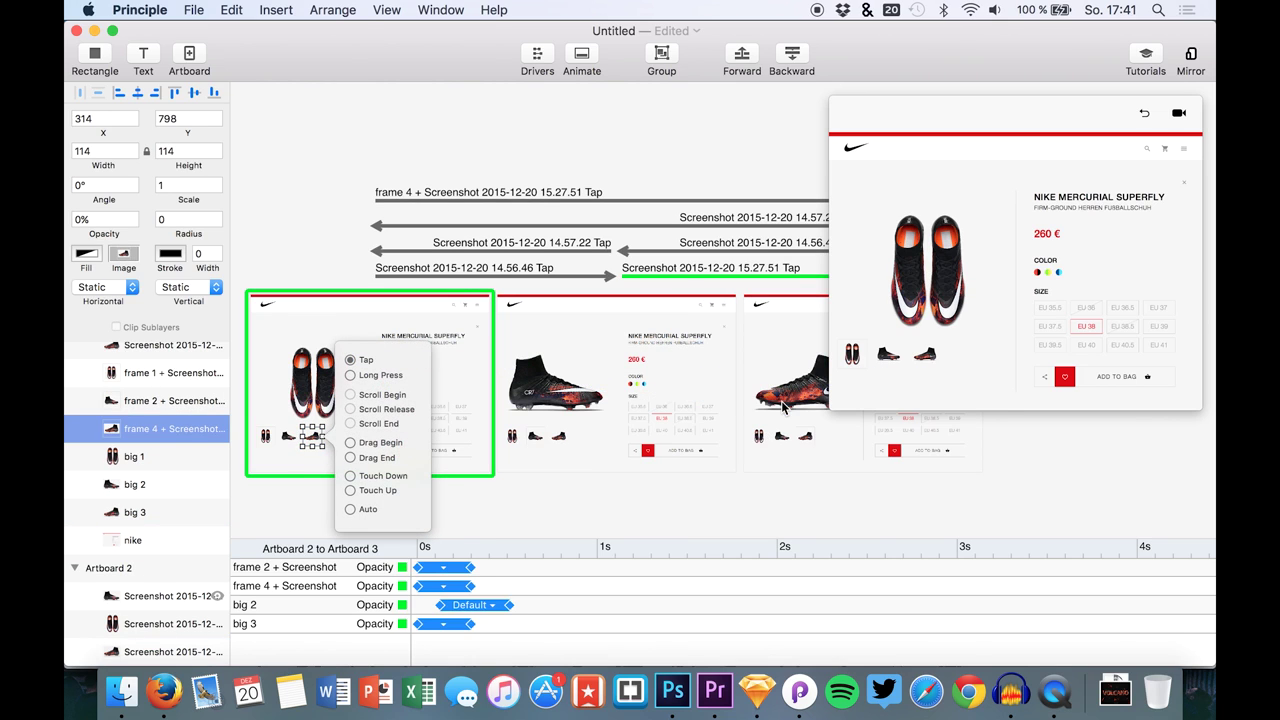
pyautogui.click(1080, 236)
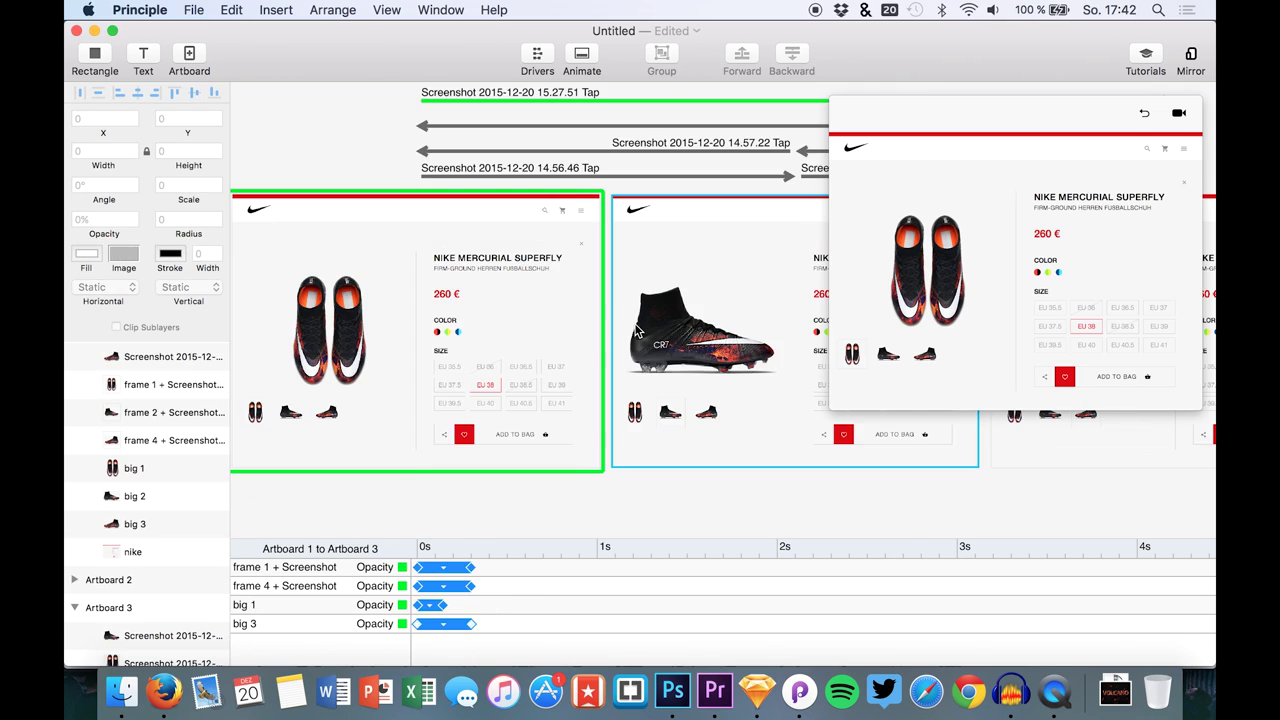
pyautogui.hscroll(-3, 637, 331)
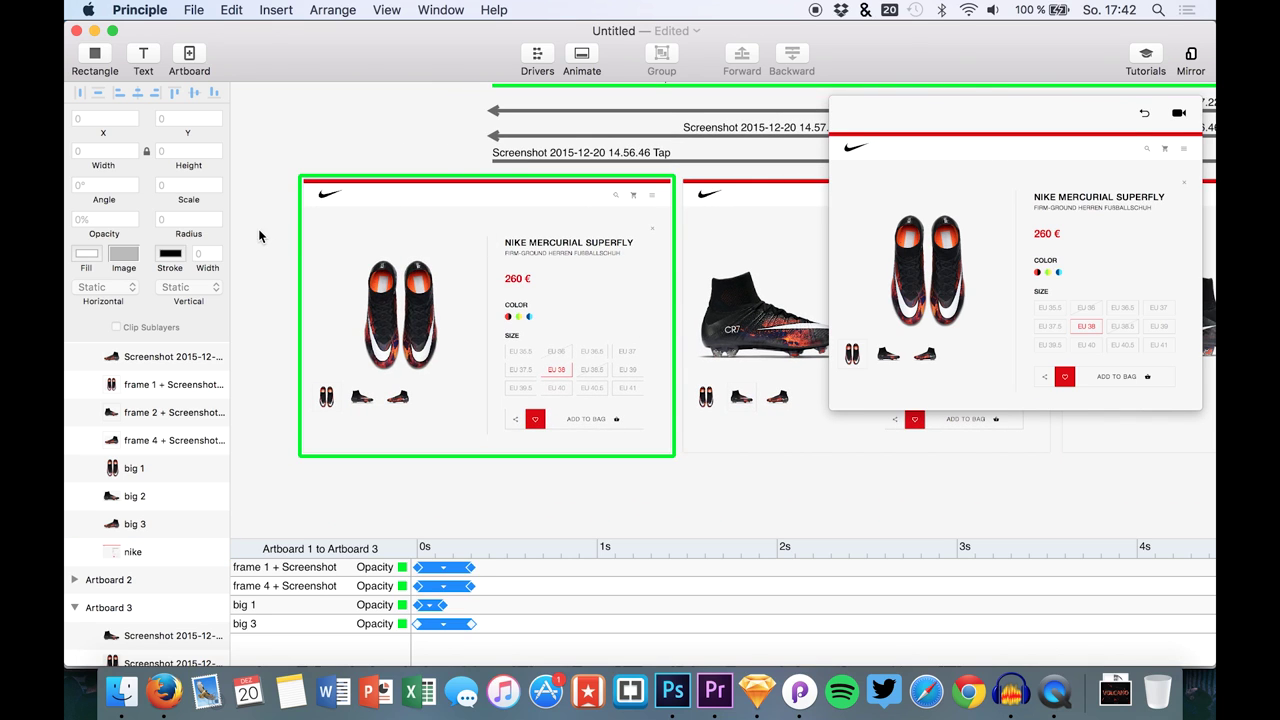
pyautogui.scroll(1, 262, 234)
pyautogui.hscroll(2, 266, 231)
pyautogui.scroll(-2, 259, 227)
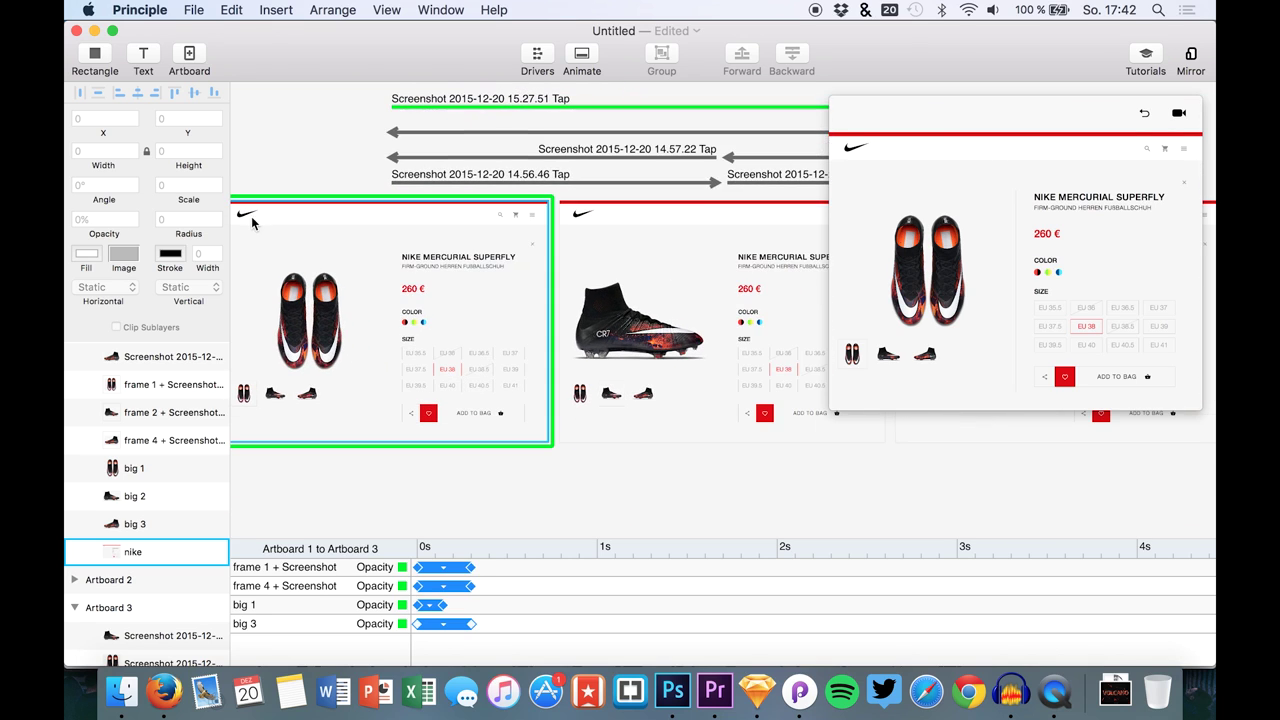
pyautogui.hscroll(-4, 354, 366)
pyautogui.hscroll(4, 354, 366)
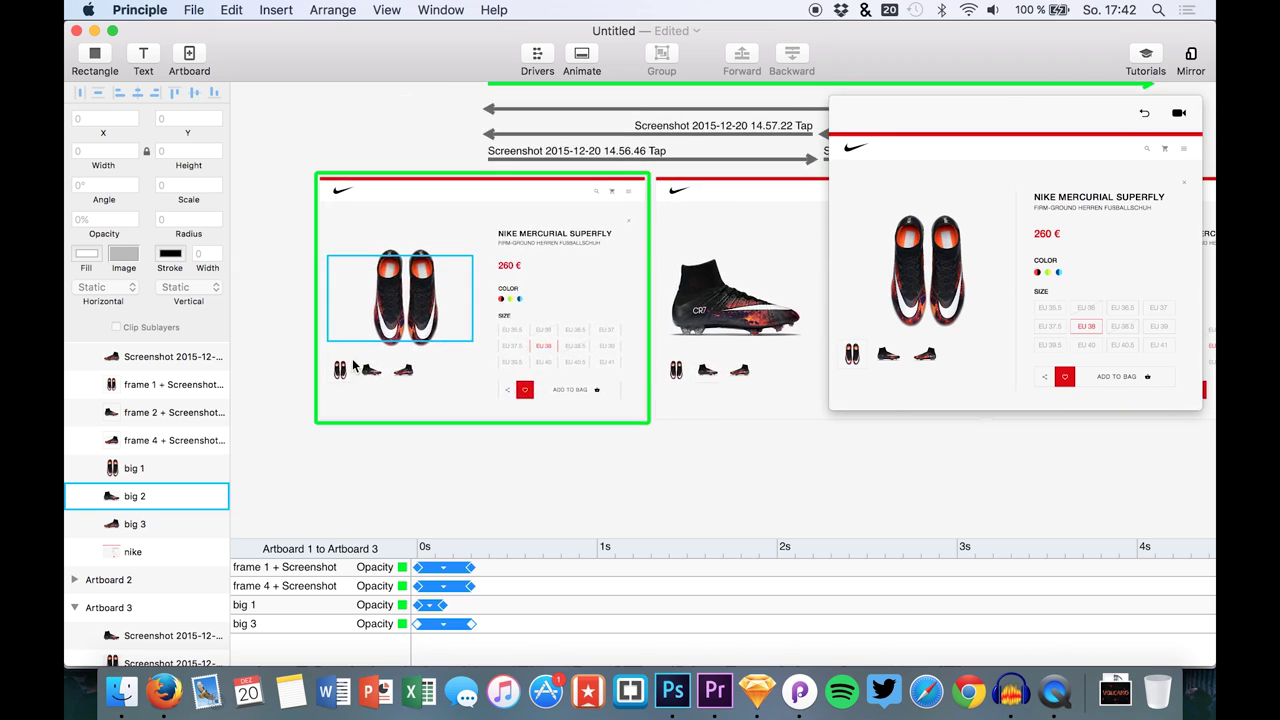
pyautogui.hscroll(5, 352, 366)
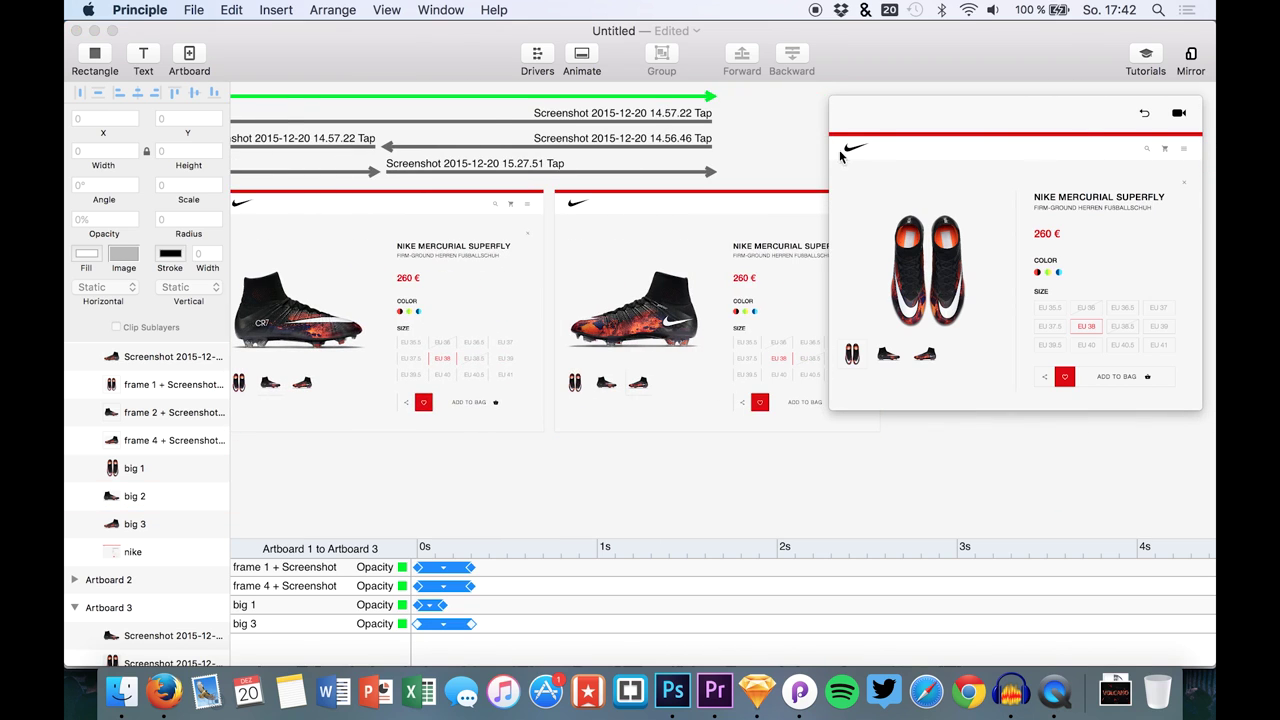
# Step: Enlarge the preview window so the shoe gallery is shown at a bigger size
pyautogui.moveTo(829, 404); pyautogui.dragTo(629, 607)
pyautogui.click(671, 522)
pyautogui.moveTo(674, 523); pyautogui.dragTo(584, 585)
# Step: Test the finished gallery in the preview by switching repeatedly among all three shoe thumbnails
pyautogui.click(760, 449)
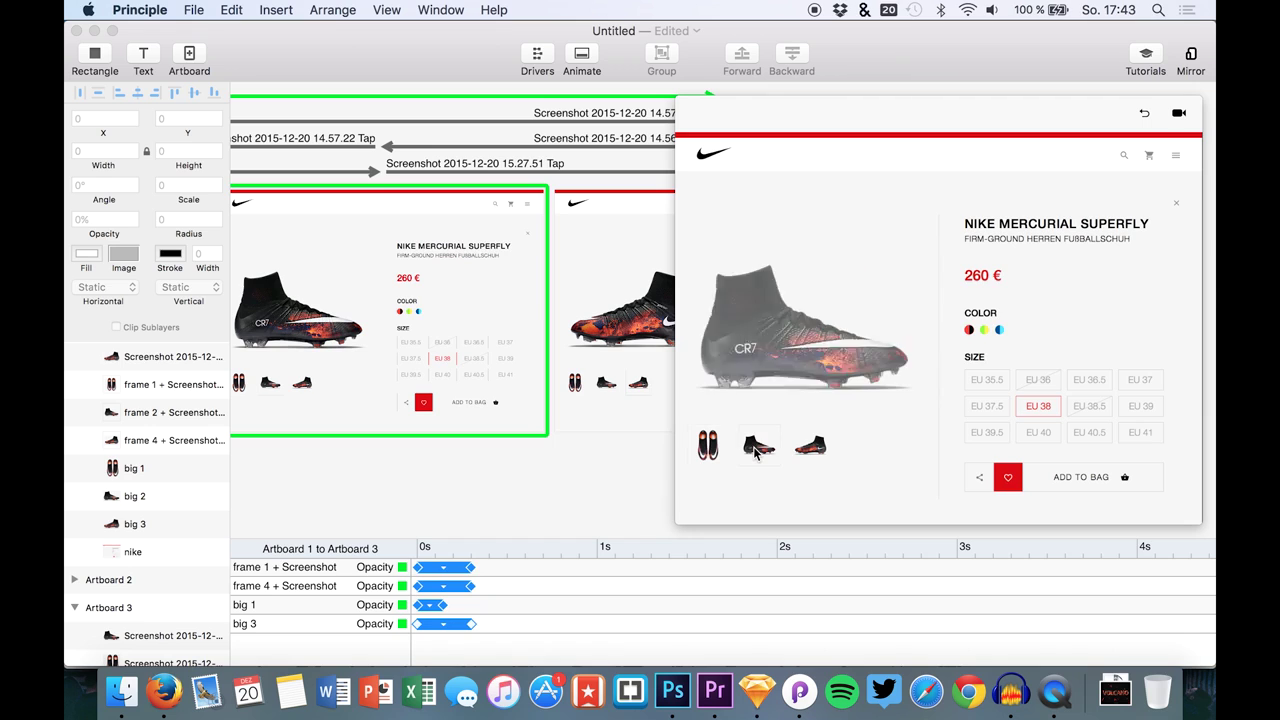
pyautogui.click(762, 444)
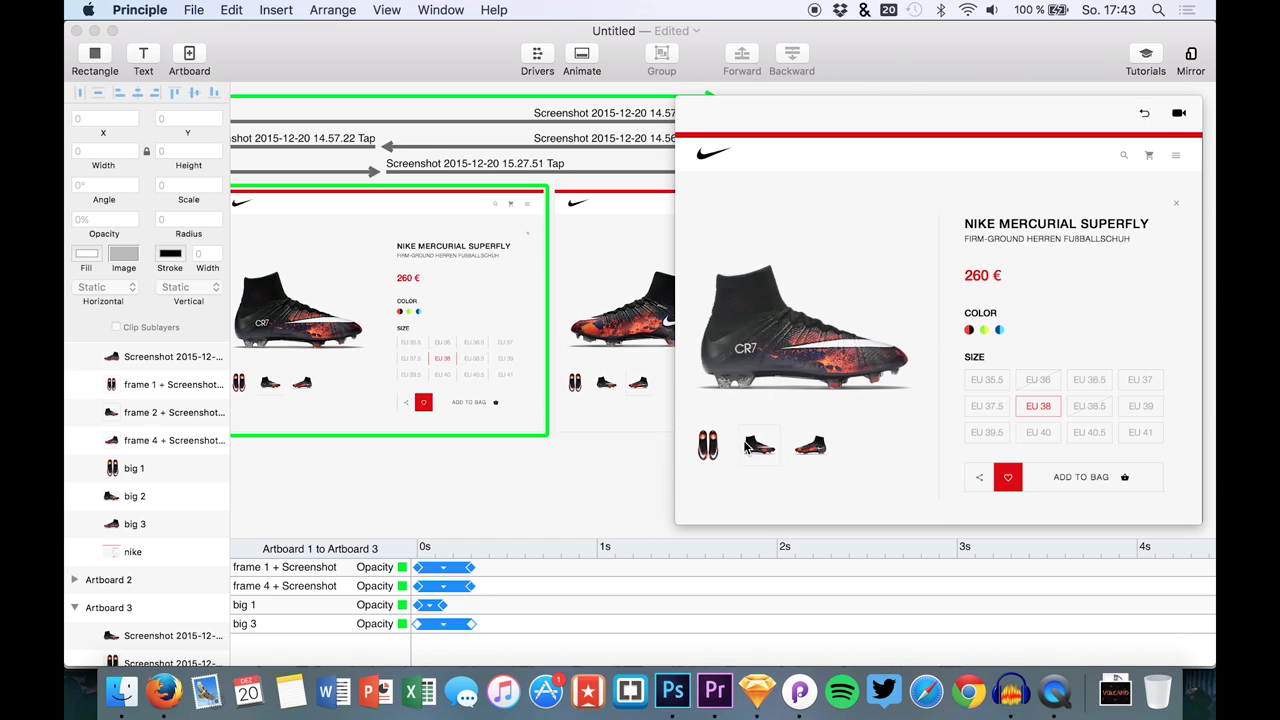
pyautogui.click(712, 443)
pyautogui.click(746, 447)
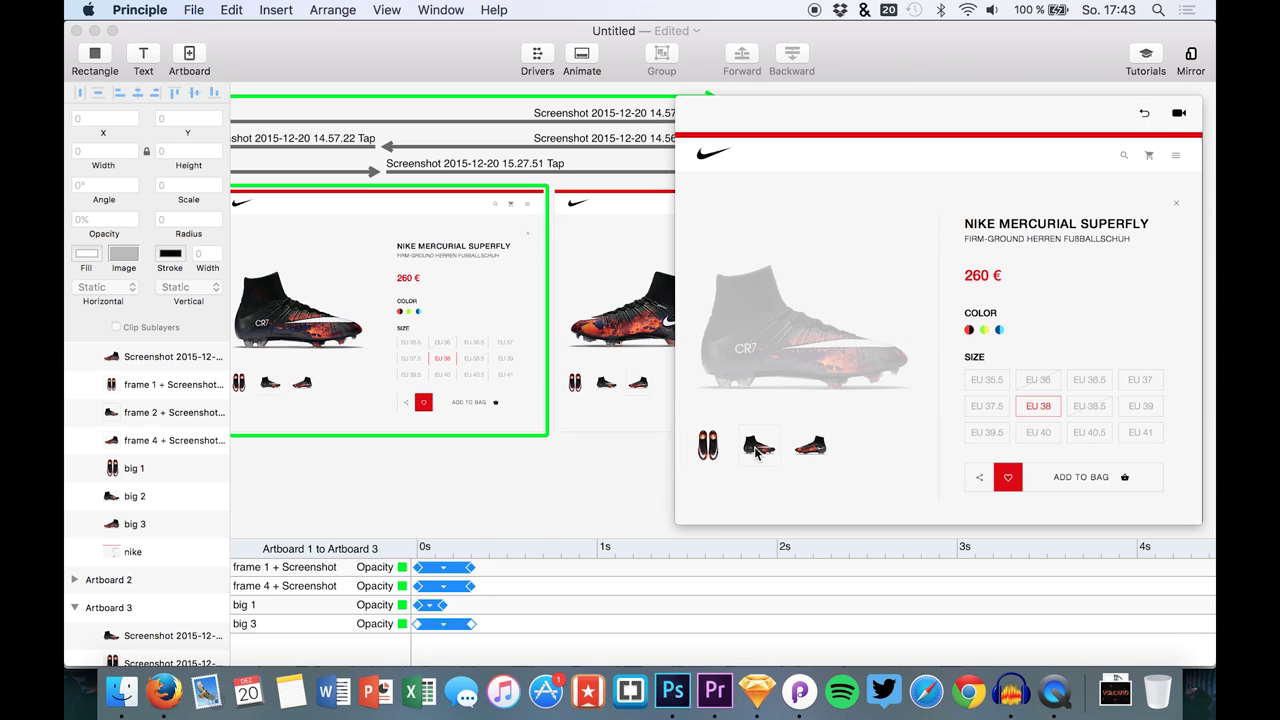
pyautogui.click(818, 447)
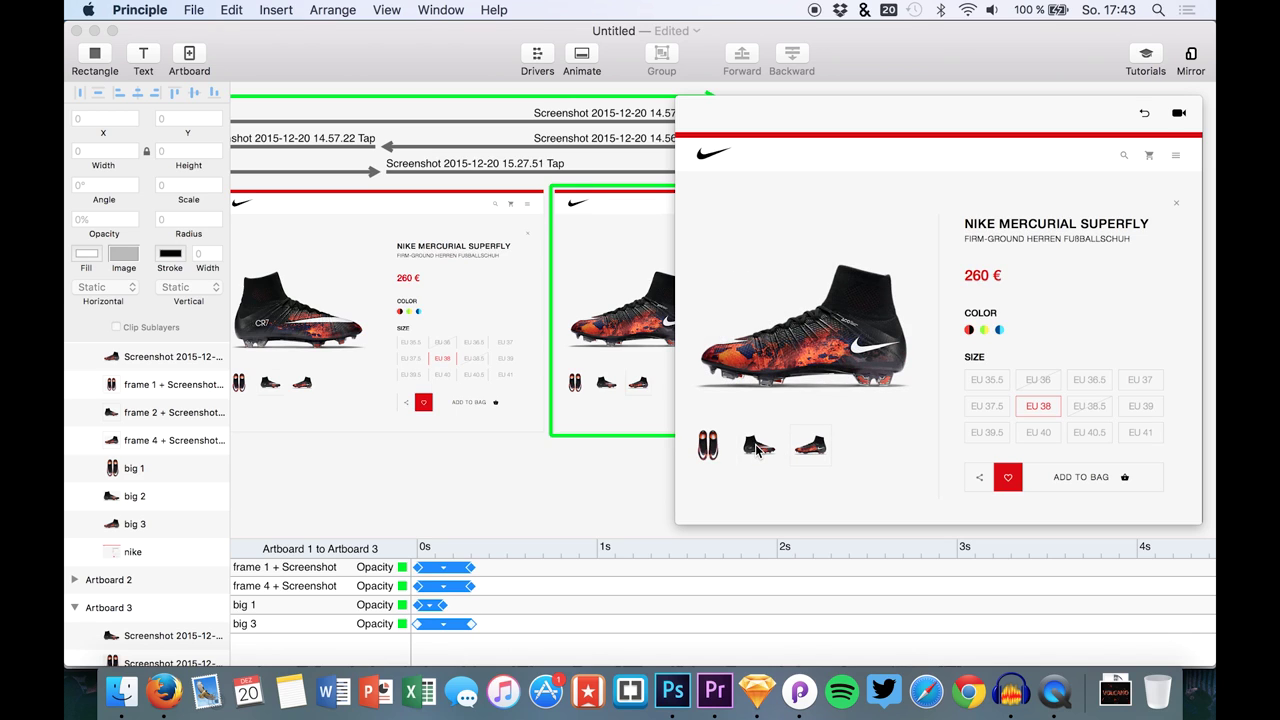
pyautogui.click(757, 450)
pyautogui.click(816, 449)
pyautogui.click(759, 452)
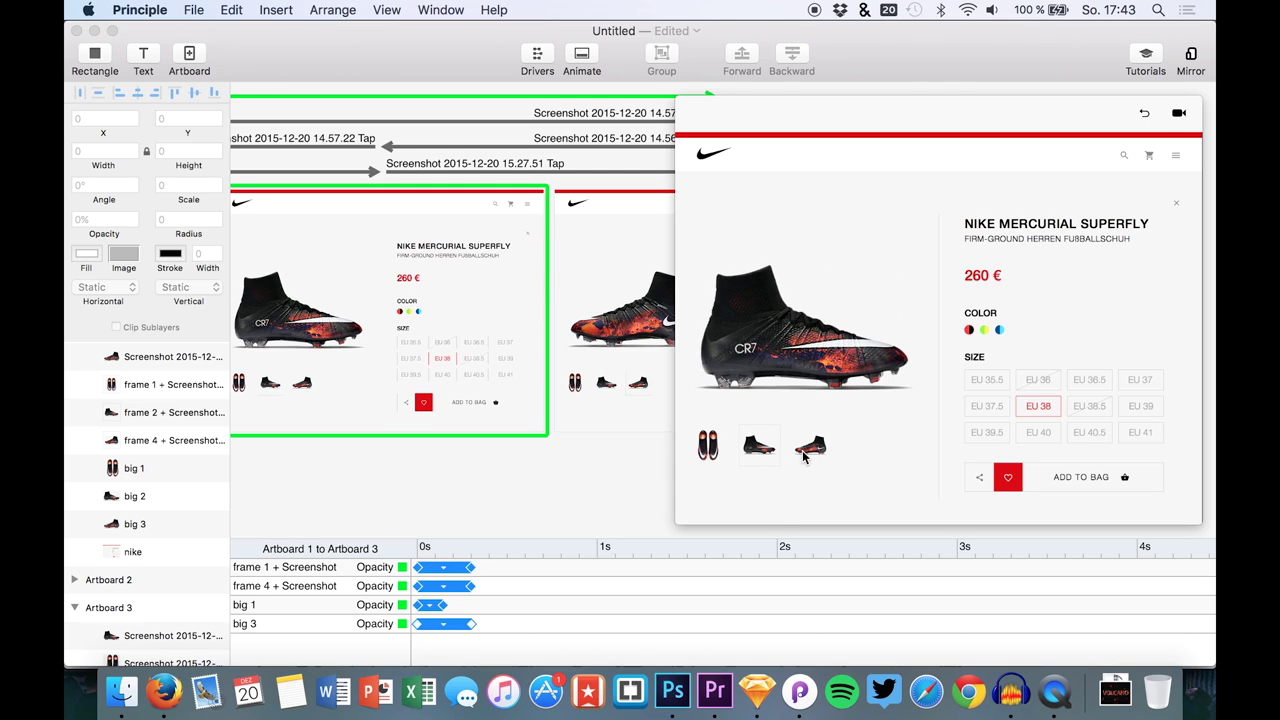
pyautogui.click(808, 452)
pyautogui.click(724, 448)
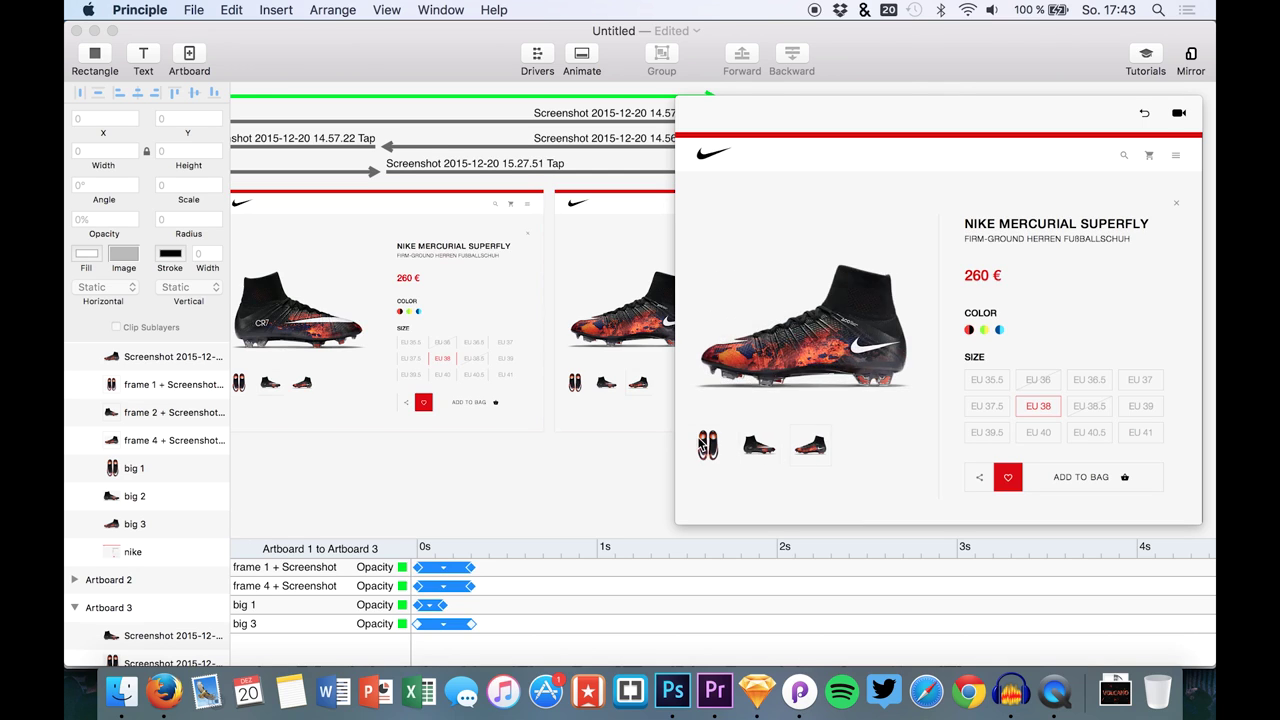
pyautogui.click(757, 450)
pyautogui.click(816, 449)
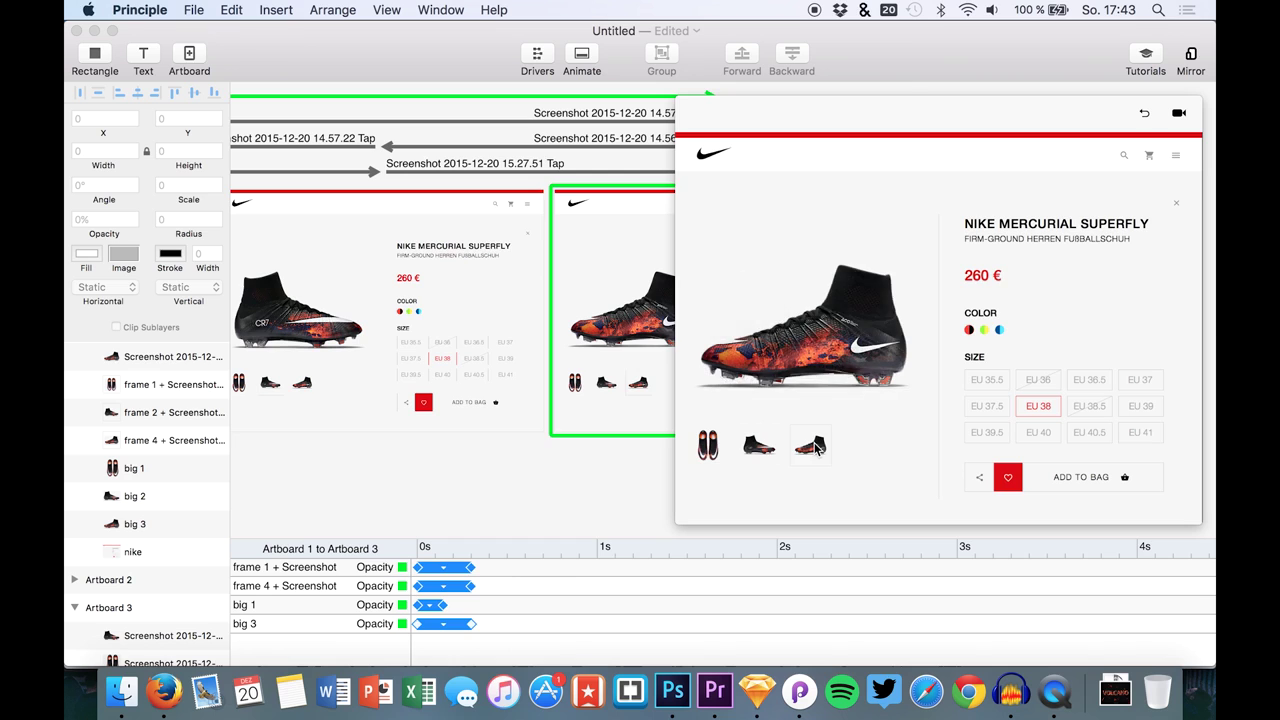
pyautogui.click(768, 446)
pyautogui.click(707, 445)
pyautogui.click(760, 448)
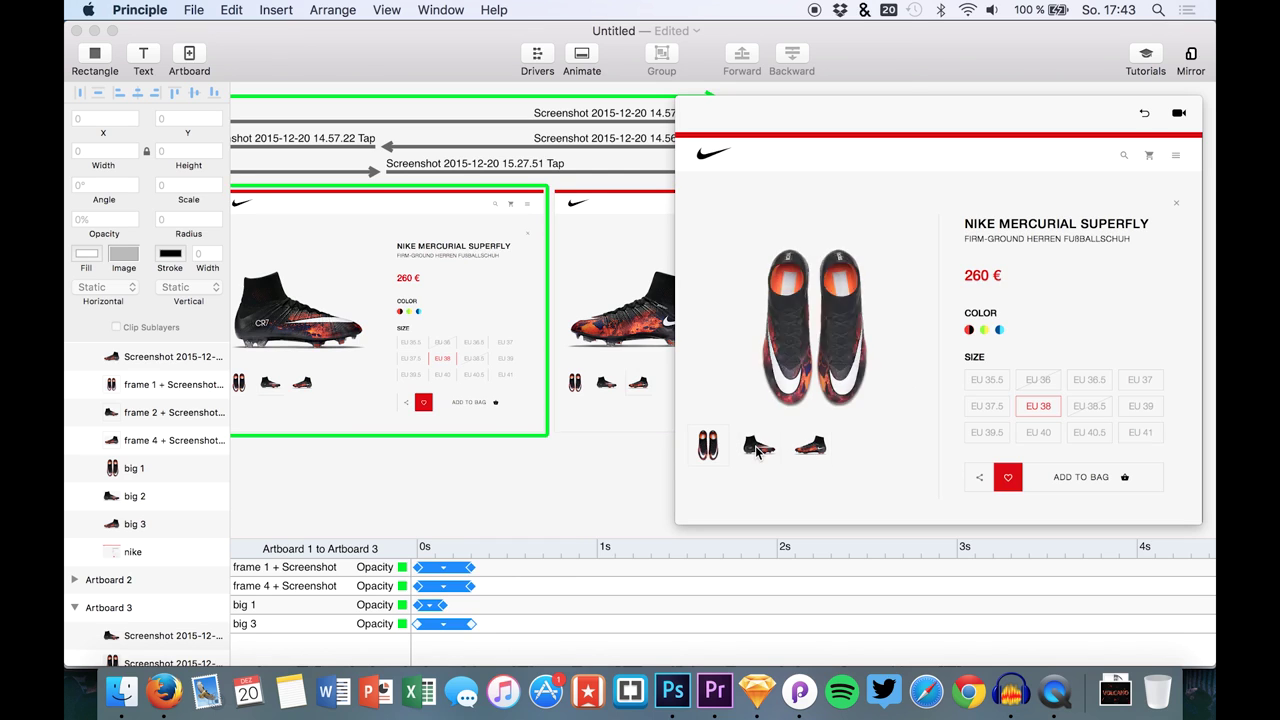
pyautogui.click(819, 452)
pyautogui.click(757, 447)
pyautogui.click(707, 446)
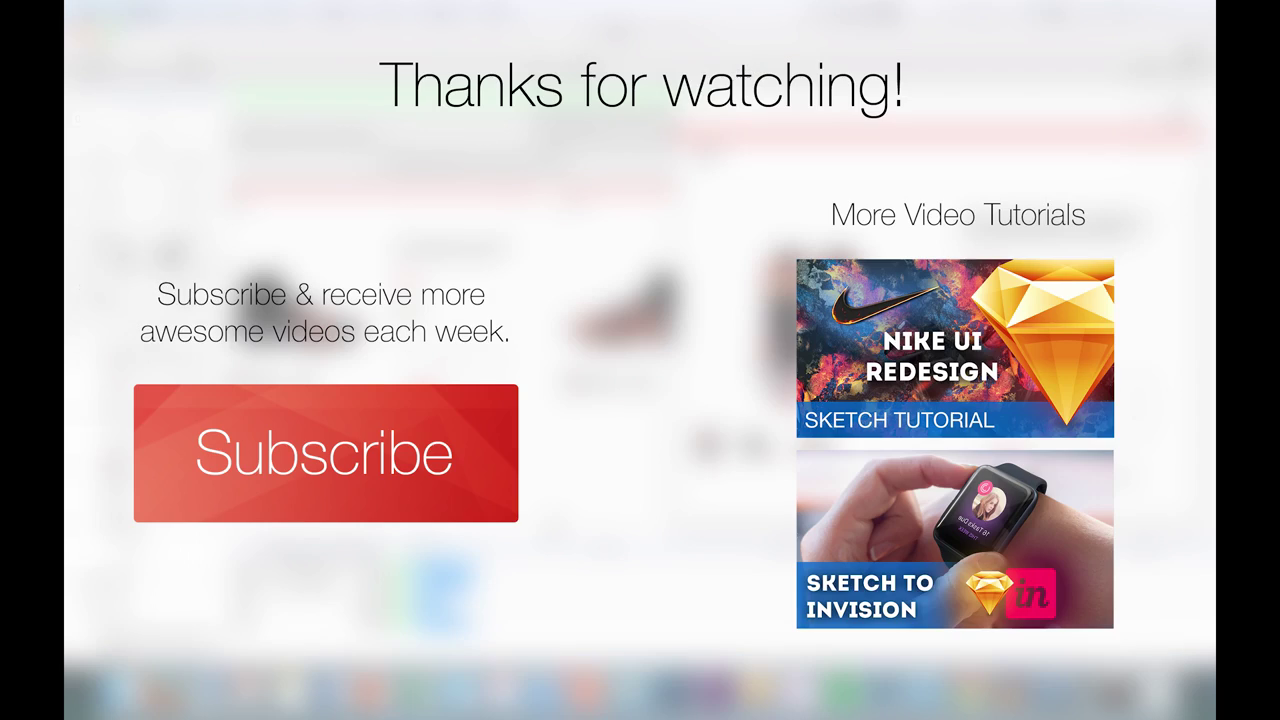